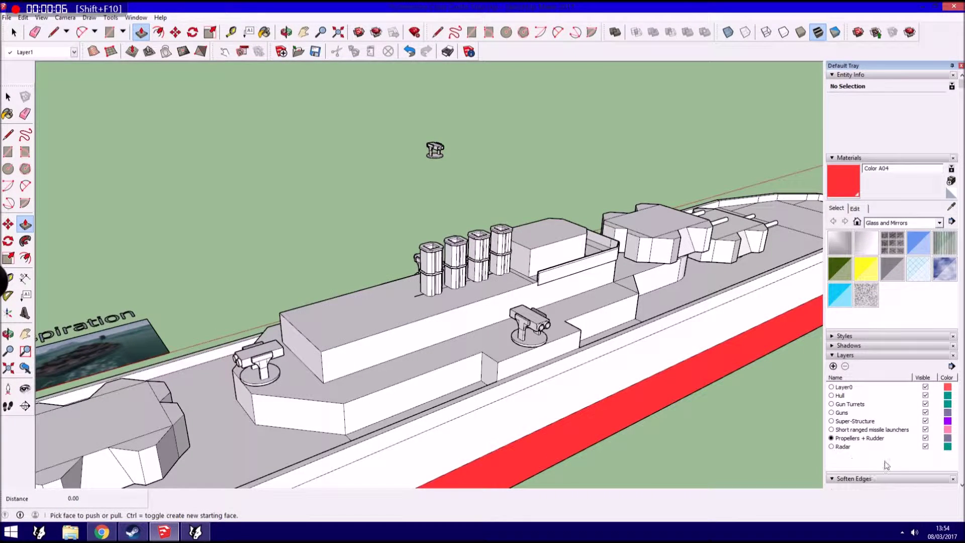
Make Radar the current layer and draw a closed rectangular face on the ground near the stern.
{"action": "left_click", "coordinate": [831, 447]}
{"action": "key", "text": "l"}
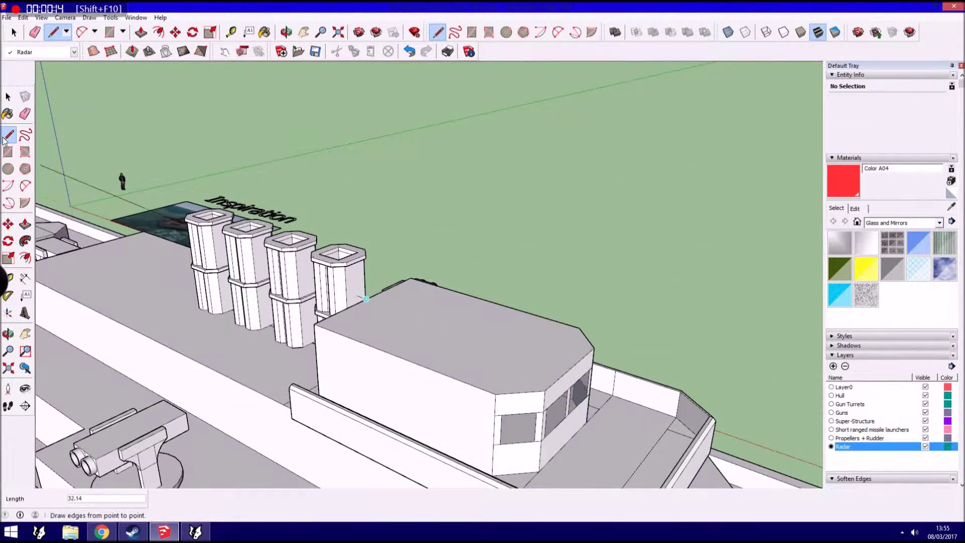
{"action": "scroll", "coordinate": [553, 324], "scroll_direction": "up", "scroll_amount": 2}
{"action": "left_click", "coordinate": [404, 398]}
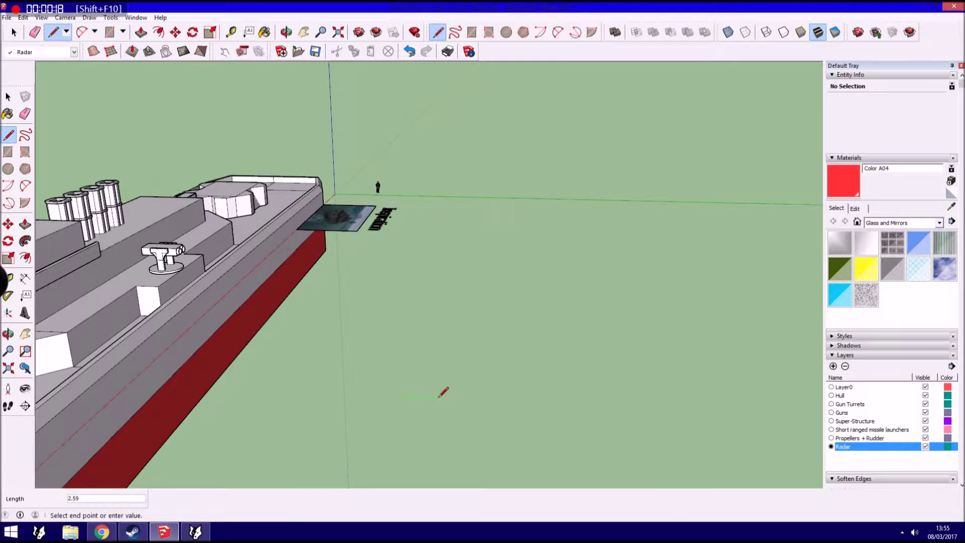
{"action": "scroll", "coordinate": [444, 392], "scroll_direction": "up", "scroll_amount": 1}
{"action": "scroll", "coordinate": [432, 391], "scroll_direction": "up", "scroll_amount": 1}
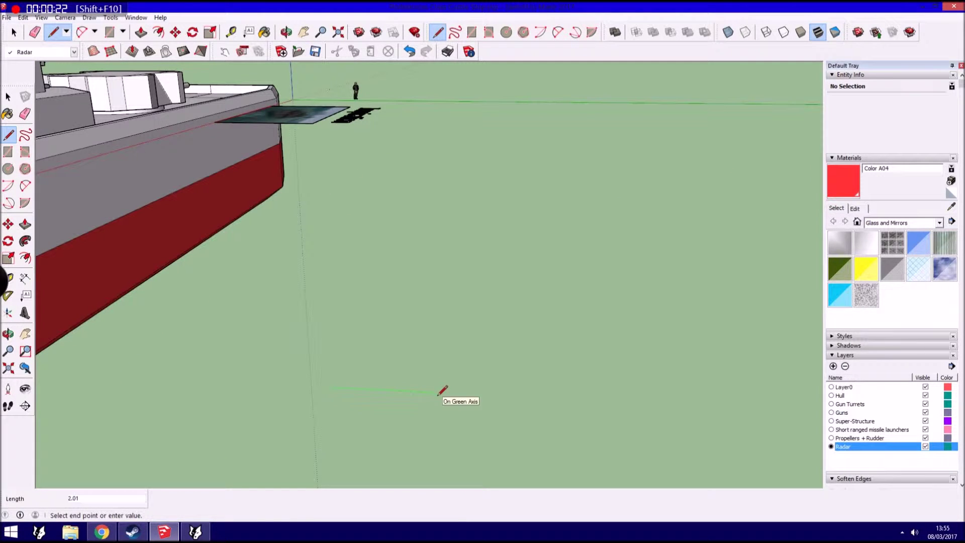
{"action": "middle_click_drag", "start_coordinate": [441, 390], "coordinate": [347, 418]}
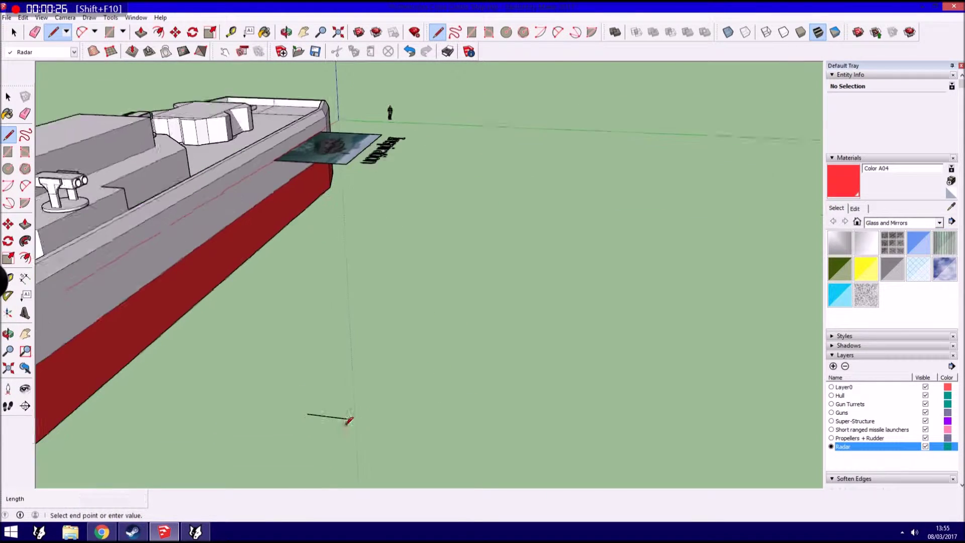
{"action": "left_click", "coordinate": [351, 417]}
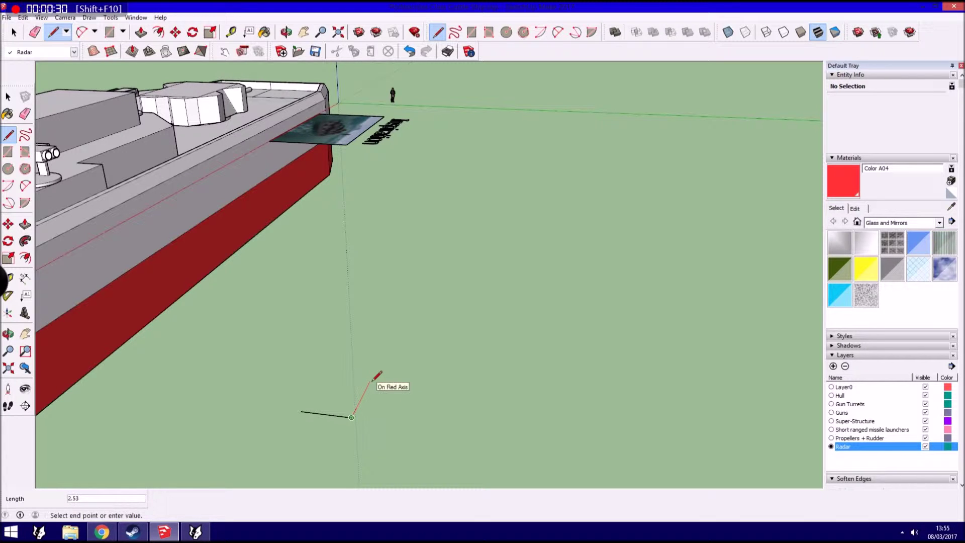
{"action": "left_click", "coordinate": [323, 376]}
{"action": "scroll", "coordinate": [312, 396], "scroll_direction": "up", "scroll_amount": 2}
Draw lines across the rectangular face to begin an inset square outline.
{"action": "left_click", "coordinate": [295, 383]}
{"action": "scroll", "coordinate": [327, 384], "scroll_direction": "up", "scroll_amount": 1}
{"action": "scroll", "coordinate": [328, 386], "scroll_direction": "up", "scroll_amount": 2}
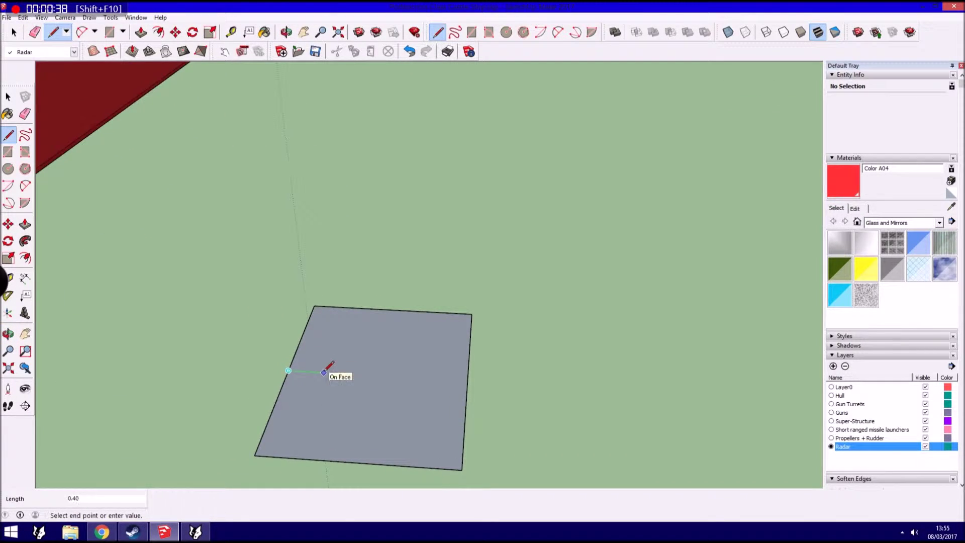
{"action": "left_click", "coordinate": [324, 372]}
{"action": "key", "text": "Escape"}
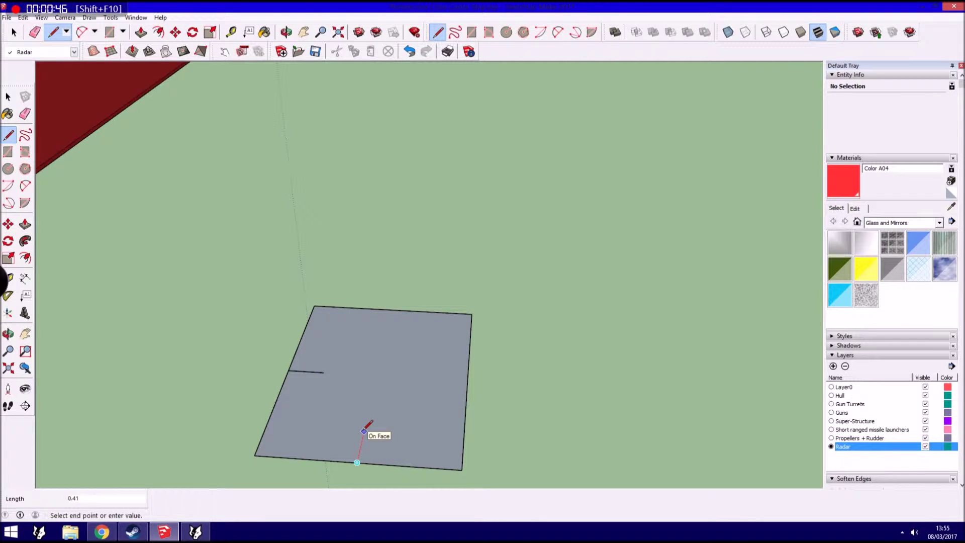
{"action": "left_click", "coordinate": [323, 372]}
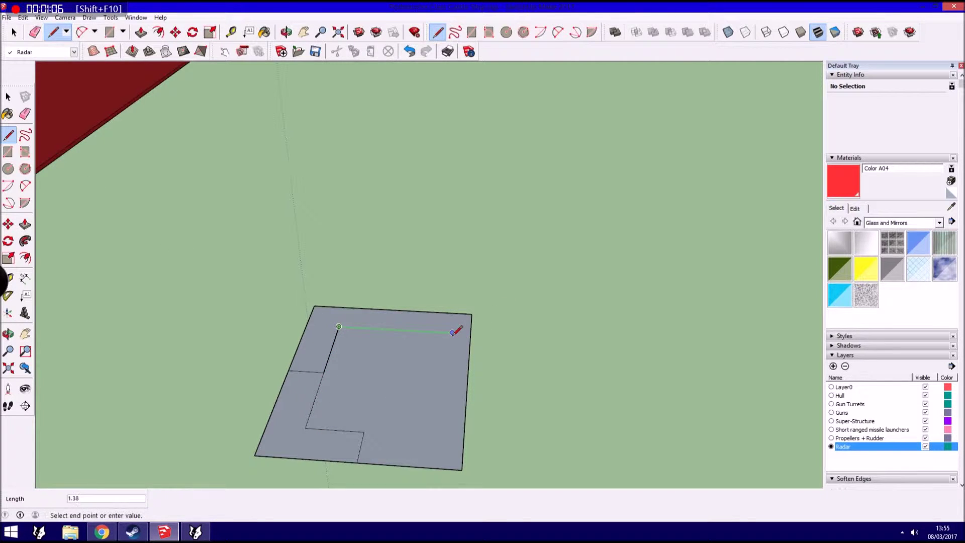
{"action": "mouse_move", "coordinate": [450, 333]}
{"action": "middle_mouse_down"}
{"action": "mouse_move", "coordinate": [394, 383]}
{"action": "mouse_move", "coordinate": [514, 352]}
{"action": "middle_mouse_up"}
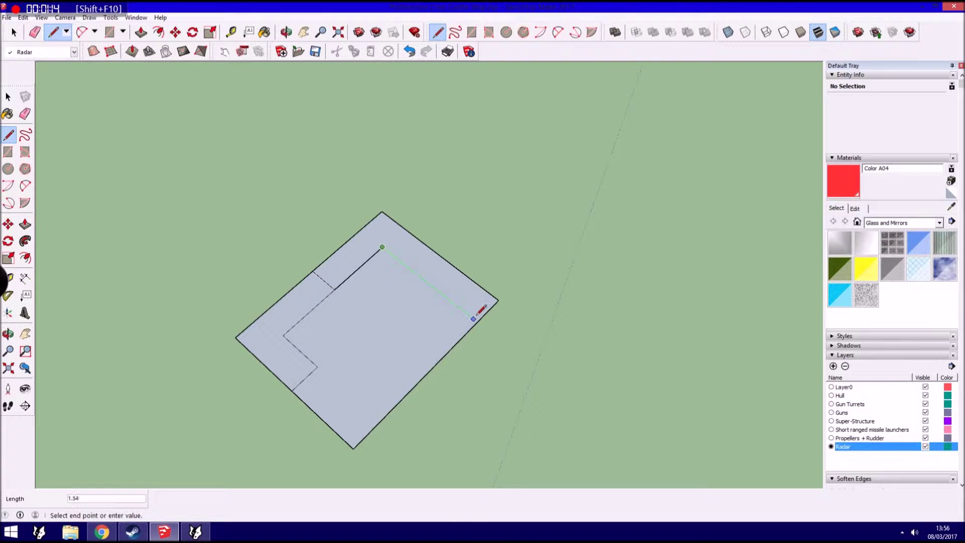
{"action": "key", "text": "Escape"}
{"action": "left_click", "coordinate": [235, 338]}
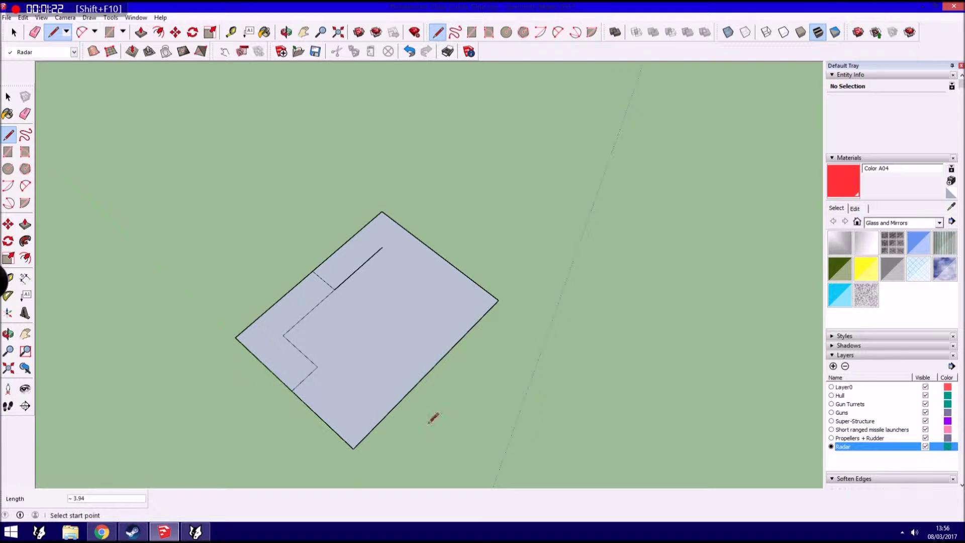
{"action": "left_click", "coordinate": [392, 474]}
{"action": "left_click", "coordinate": [531, 324]}
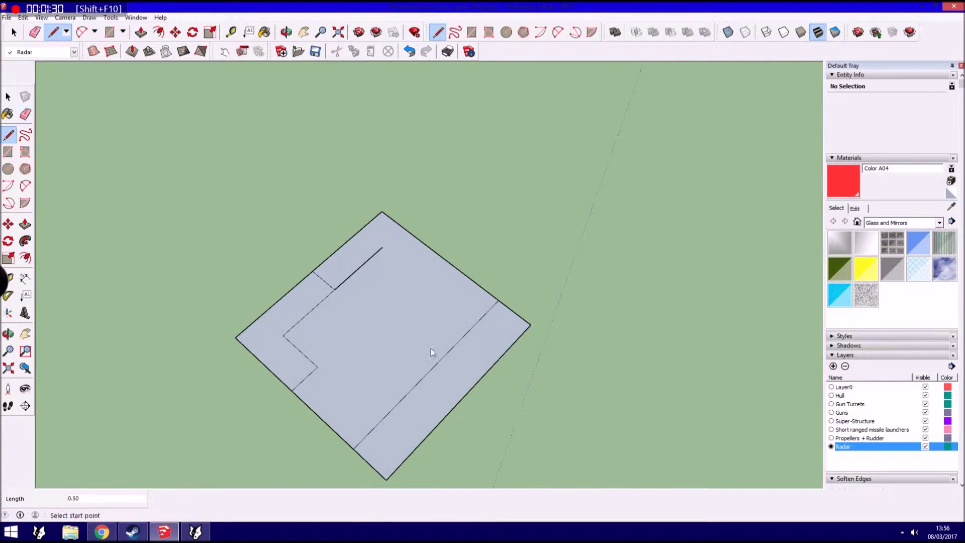
Erase the stray diagonal edge and complete the inner square's remaining sides.
{"action": "key", "text": "e"}
{"action": "left_click", "coordinate": [438, 361]}
{"action": "key", "text": "l"}
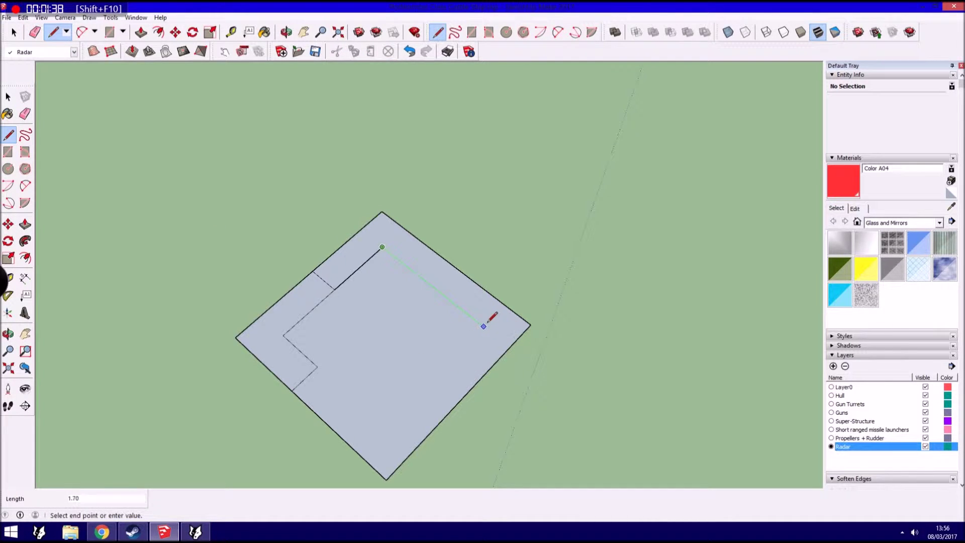
{"action": "left_click", "coordinate": [385, 428]}
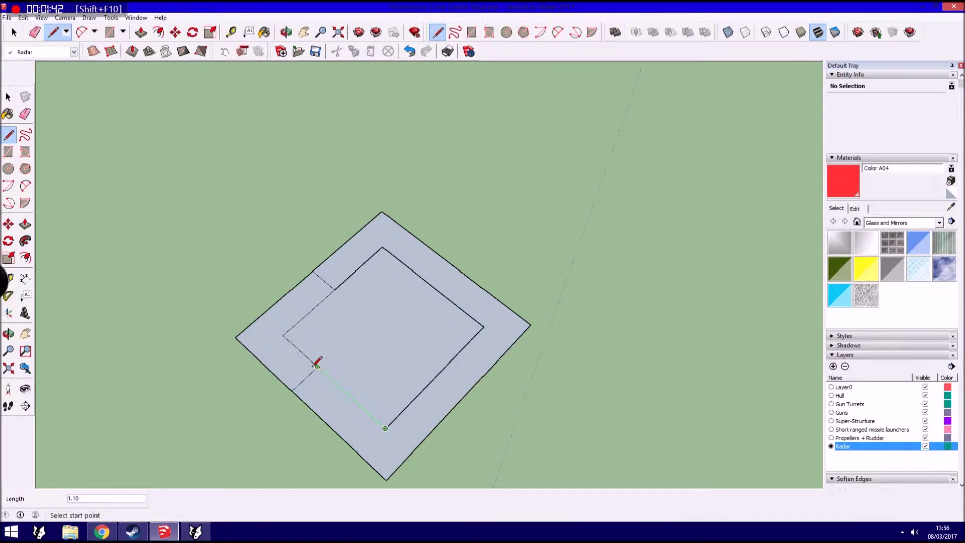
{"action": "left_click", "coordinate": [317, 365]}
{"action": "middle_click_drag", "start_coordinate": [316, 366], "coordinate": [570, 396]}
{"action": "left_click", "coordinate": [24, 114]}
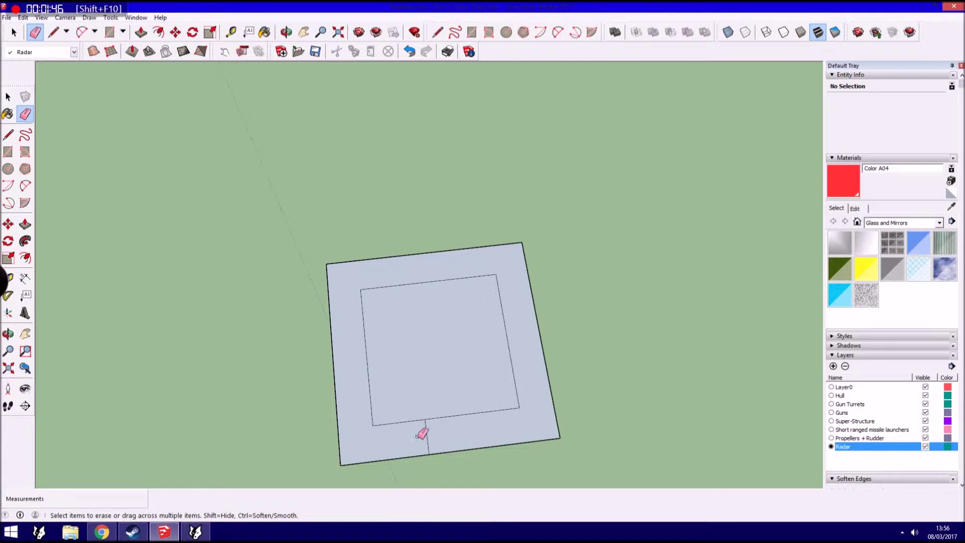
Select all the flat geometry and reverse its faces so they show white.
{"action": "key", "text": "p"}
{"action": "left_click", "coordinate": [438, 357]}
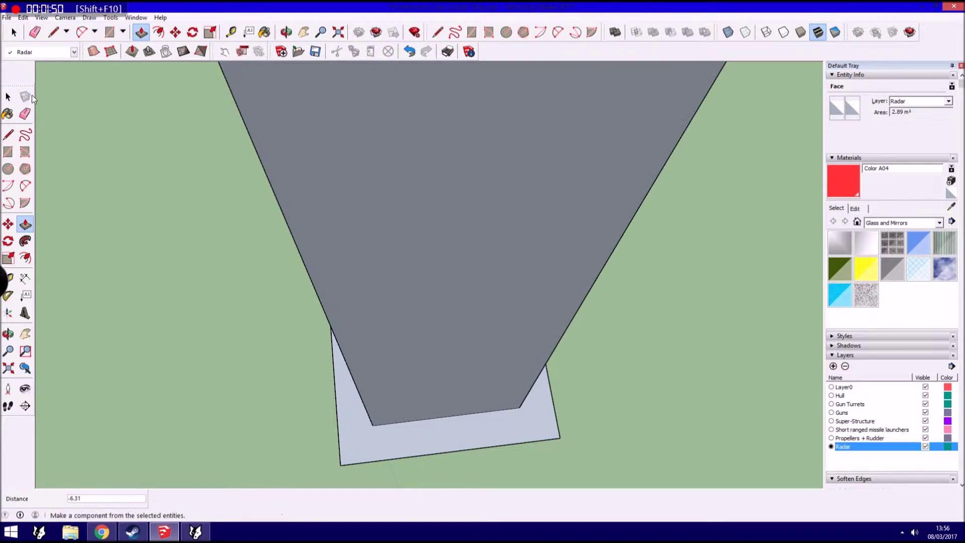
{"action": "left_click", "coordinate": [8, 97]}
{"action": "scroll", "coordinate": [321, 216], "scroll_direction": "down", "scroll_amount": 2}
{"action": "left_click_drag", "start_coordinate": [255, 459], "coordinate": [533, 226]}
{"action": "right_click", "coordinate": [455, 312]}
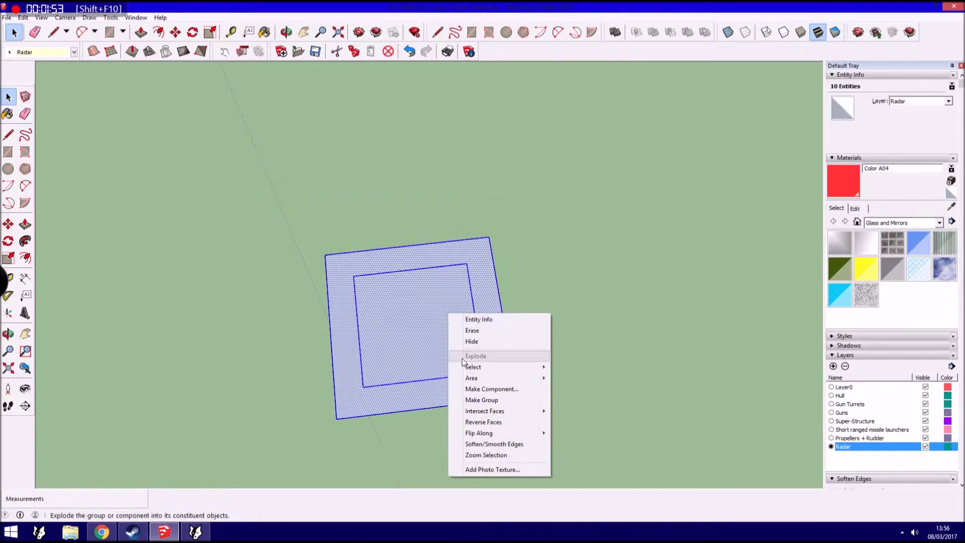
{"action": "left_click", "coordinate": [483, 422]}
Push/Pull the inner square upward about 1.86 into a box.
{"action": "key", "text": "p"}
{"action": "left_click", "coordinate": [372, 324]}
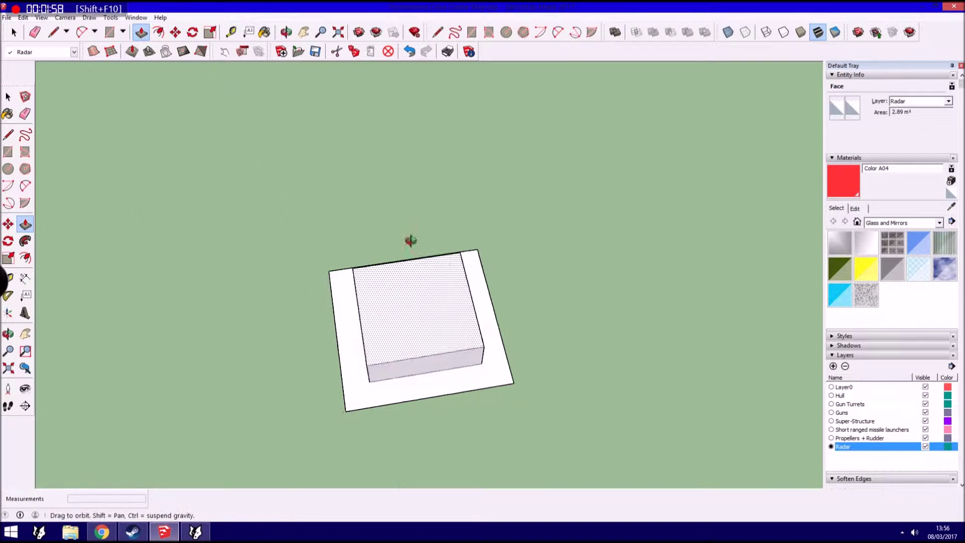
{"action": "middle_click_drag", "start_coordinate": [418, 229], "coordinate": [428, 211]}
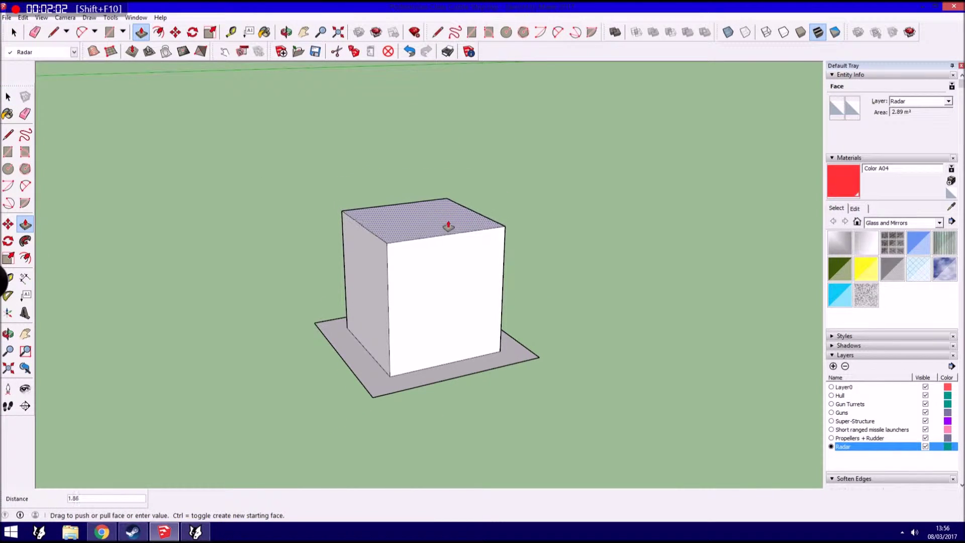
{"action": "left_click", "coordinate": [449, 225]}
{"action": "left_click", "coordinate": [53, 32]}
{"action": "left_click", "coordinate": [314, 323]}
Draw sloping edges from the base corners up to the box's top corners.
{"action": "left_click", "coordinate": [23, 17]}
{"action": "left_click", "coordinate": [372, 397]}
{"action": "left_click", "coordinate": [388, 238]}
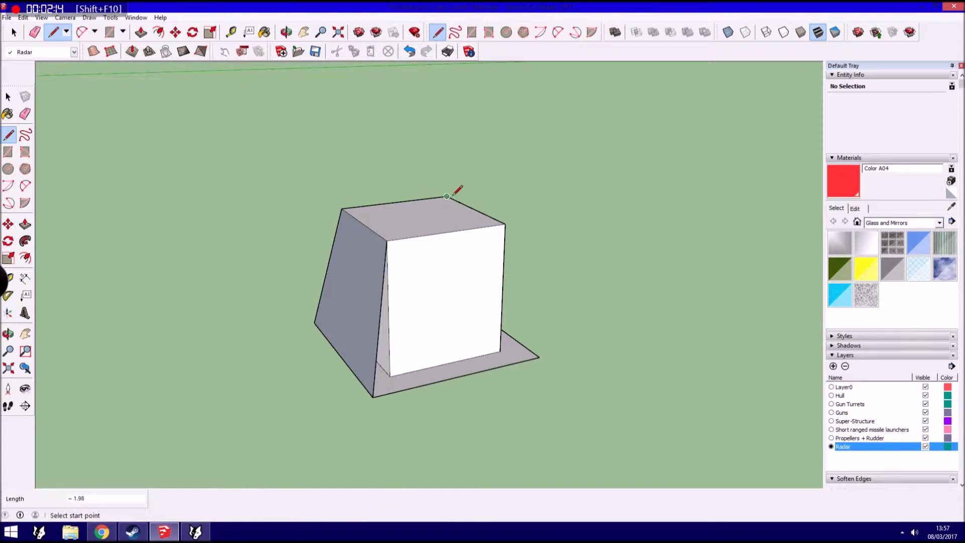
{"action": "middle_click_drag", "start_coordinate": [457, 187], "coordinate": [528, 397]}
{"action": "left_click", "coordinate": [427, 399]}
{"action": "left_click", "coordinate": [427, 261]}
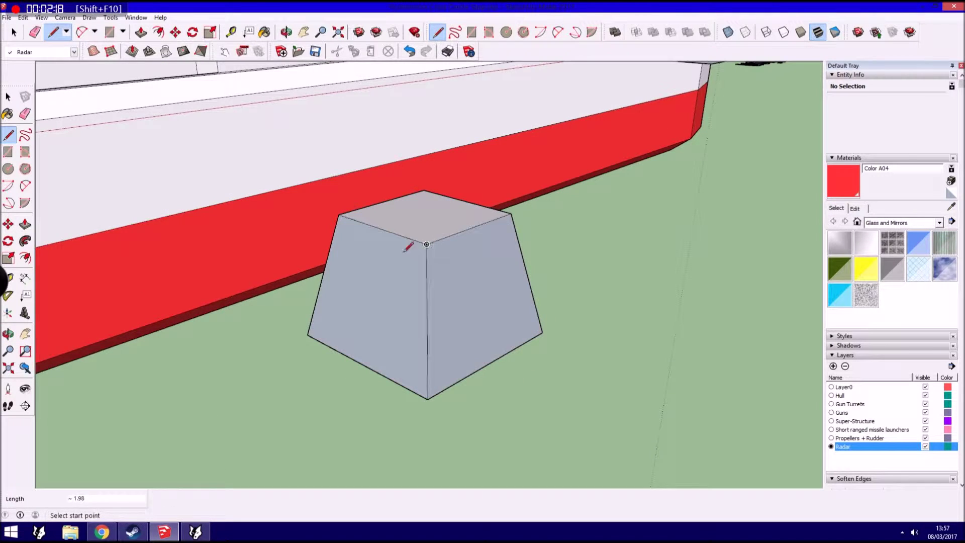
{"action": "middle_click_drag", "start_coordinate": [427, 262], "coordinate": [457, 331]}
Reverse the dark sloped side faces so the tapered block shows white.
{"action": "key", "text": "space"}
{"action": "left_click", "coordinate": [350, 300]}
{"action": "middle_click_drag", "start_coordinate": [351, 300], "coordinate": [489, 209]}
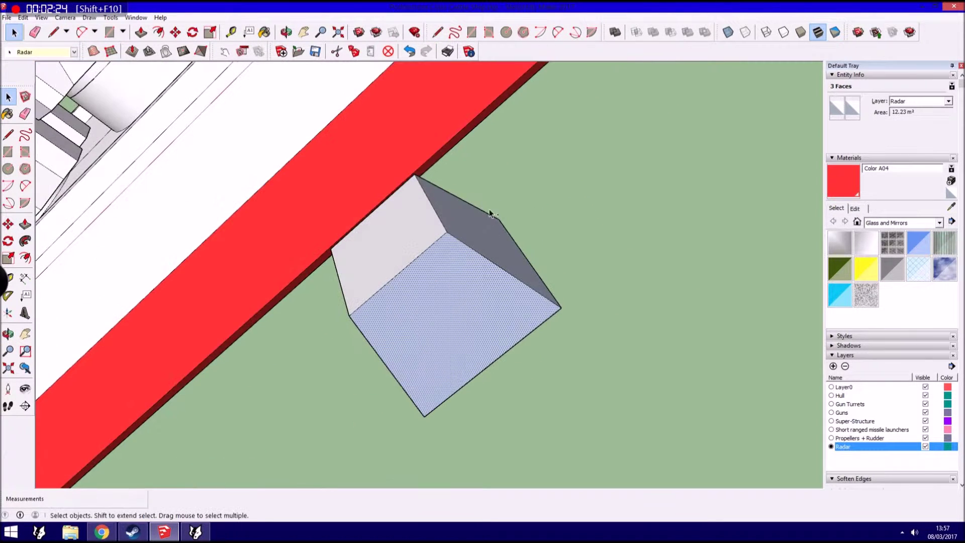
{"action": "right_click", "coordinate": [481, 229]}
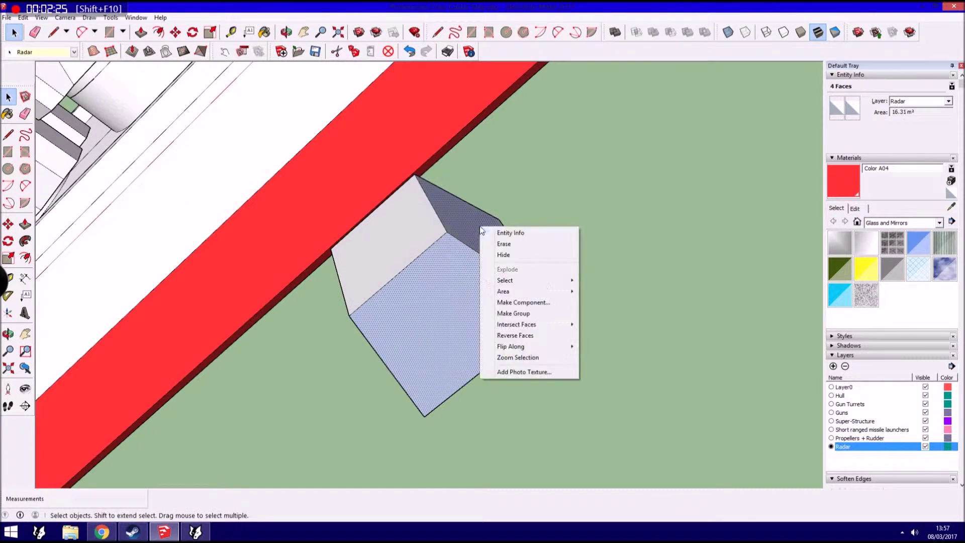
{"action": "left_click", "coordinate": [515, 335]}
{"action": "middle_click_drag", "start_coordinate": [351, 296], "coordinate": [447, 304]}
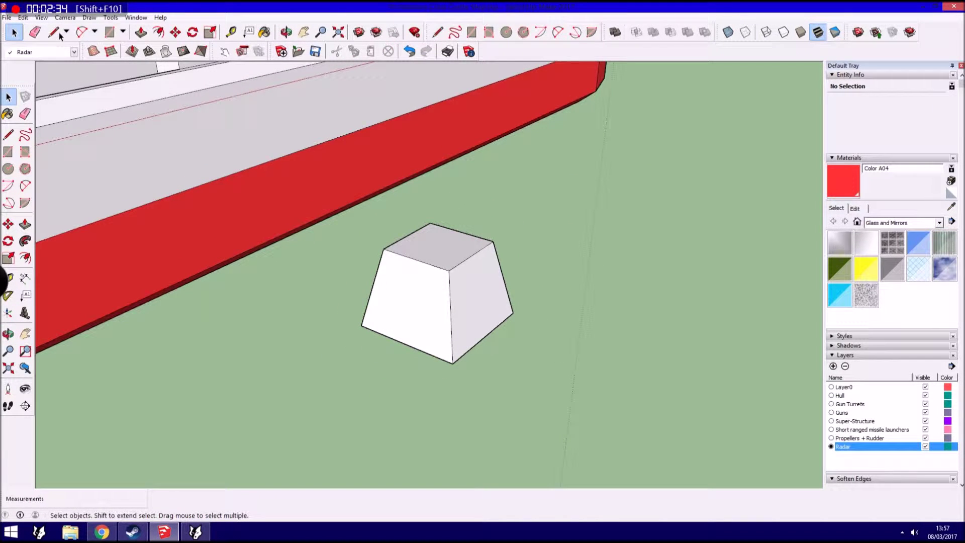
{"action": "middle_click_drag", "start_coordinate": [432, 282], "coordinate": [302, 201]}
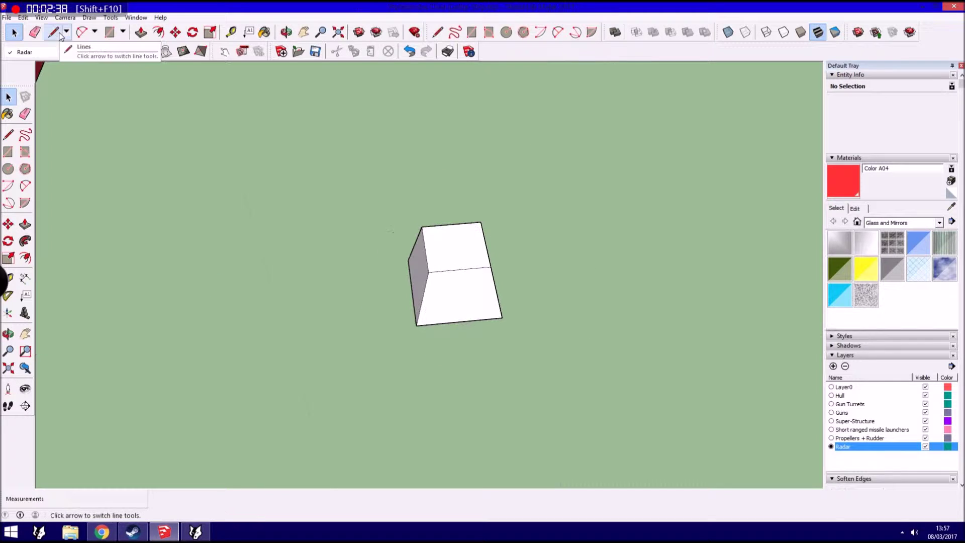
Draw a circle on the ground and push/pull it up 0.70 into a cylinder.
{"action": "left_click", "coordinate": [8, 169]}
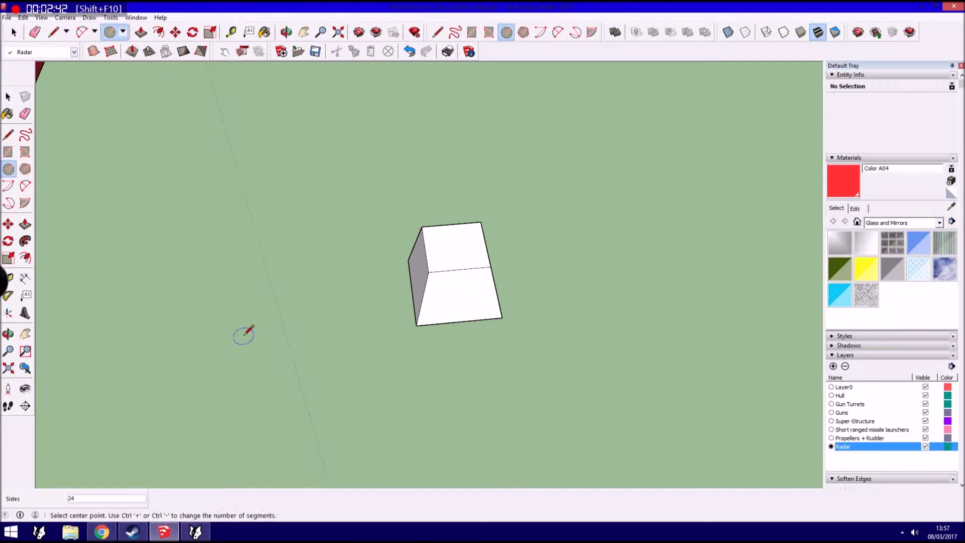
{"action": "scroll", "coordinate": [291, 317], "scroll_direction": "up", "scroll_amount": 1}
{"action": "left_click", "coordinate": [287, 315]}
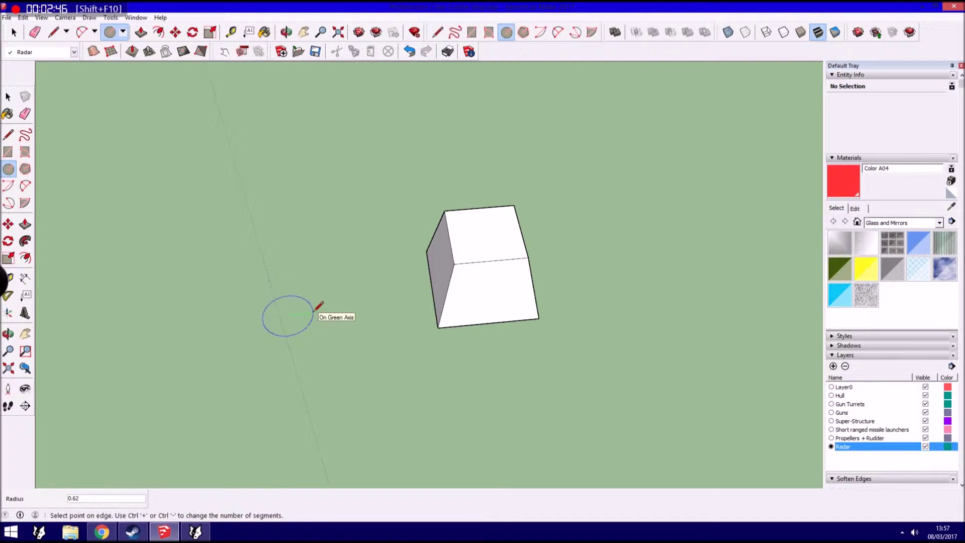
{"action": "left_click", "coordinate": [318, 306]}
{"action": "left_click", "coordinate": [25, 224]}
{"action": "left_click", "coordinate": [301, 301]}
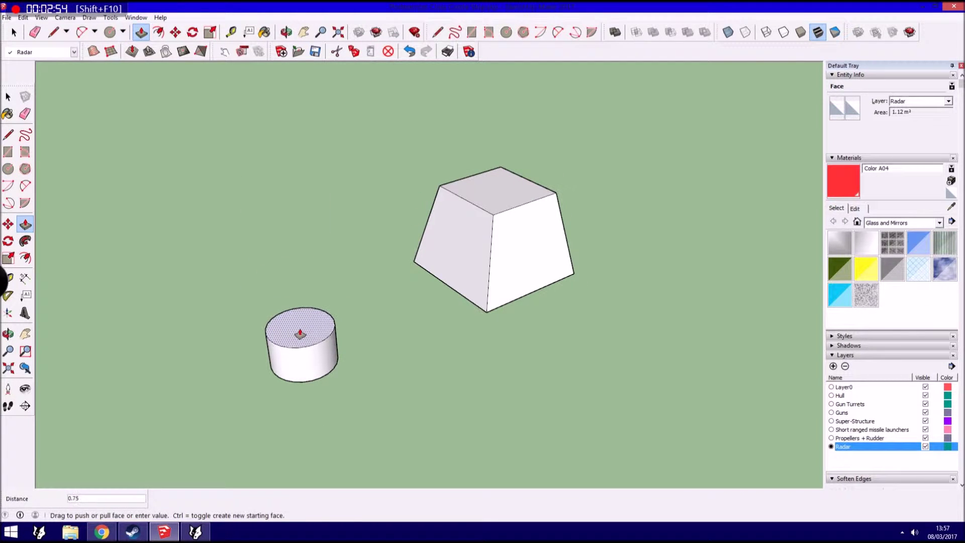
{"action": "left_click", "coordinate": [299, 335]}
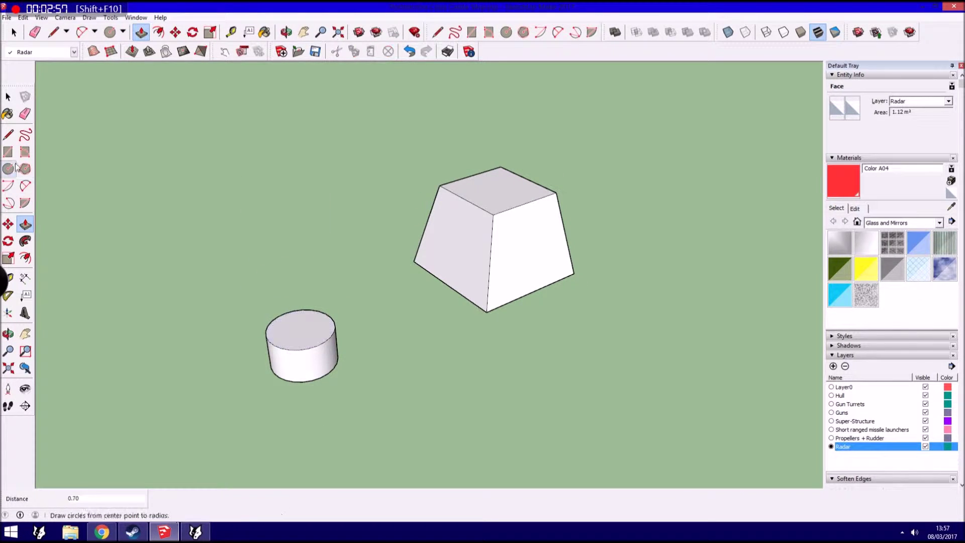
Draw a diameter line across the cylinder's top face.
{"action": "left_click", "coordinate": [10, 138]}
{"action": "scroll", "coordinate": [290, 340], "scroll_direction": "up", "scroll_amount": 1}
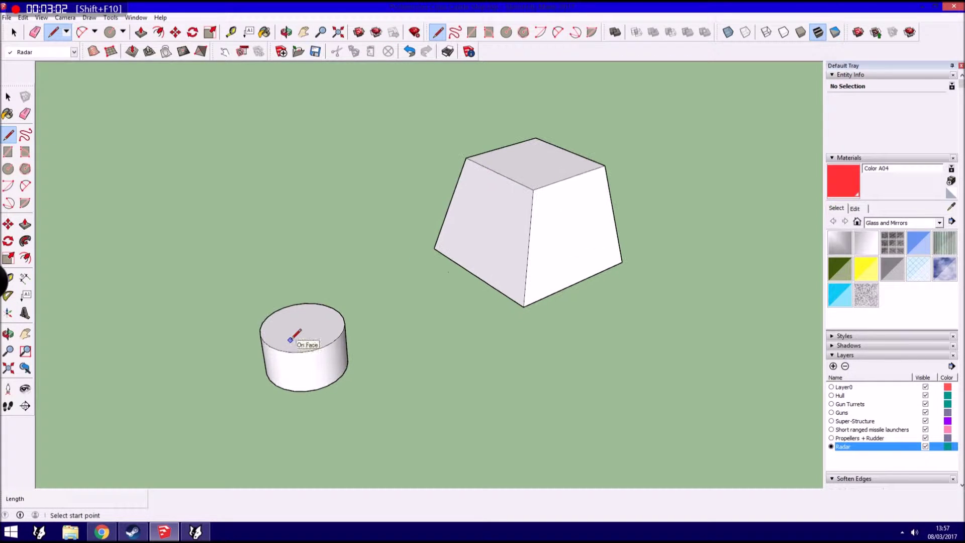
{"action": "left_click", "coordinate": [339, 312]}
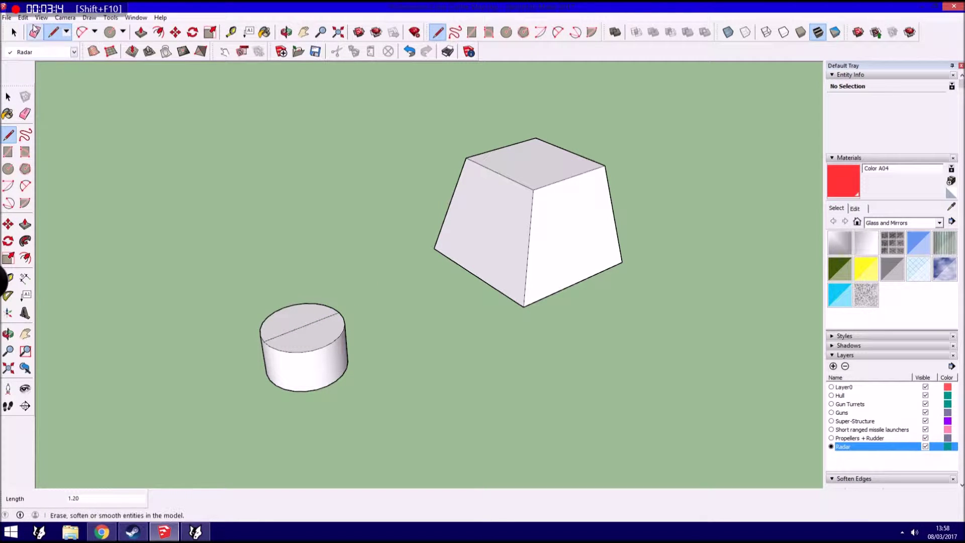
{"action": "left_click", "coordinate": [25, 185]}
Draw an upright arc over the diameter line, forming a half-disc profile face.
{"action": "left_click", "coordinate": [264, 341]}
{"action": "left_click", "coordinate": [339, 312]}
{"action": "middle_click_drag", "start_coordinate": [313, 222], "coordinate": [292, 243]}
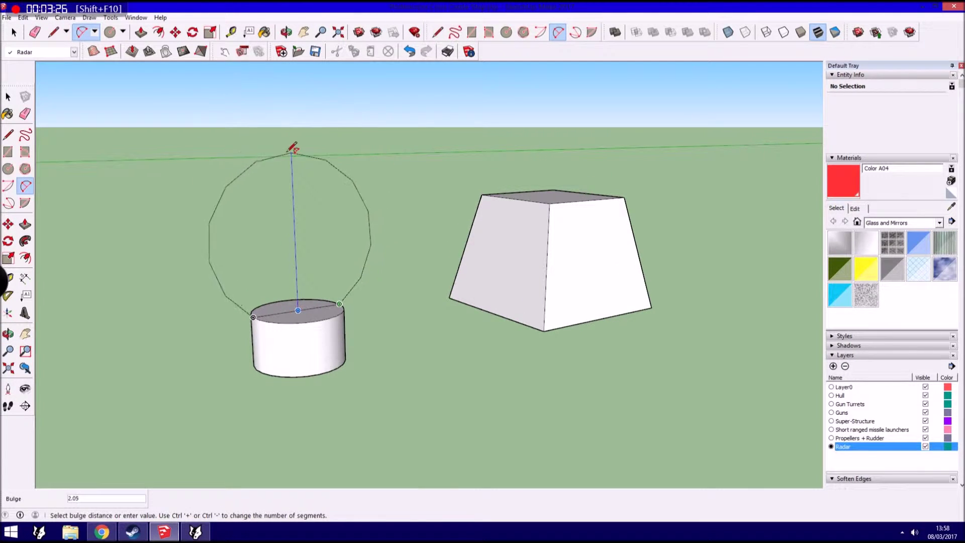
{"action": "left_click", "coordinate": [293, 188]}
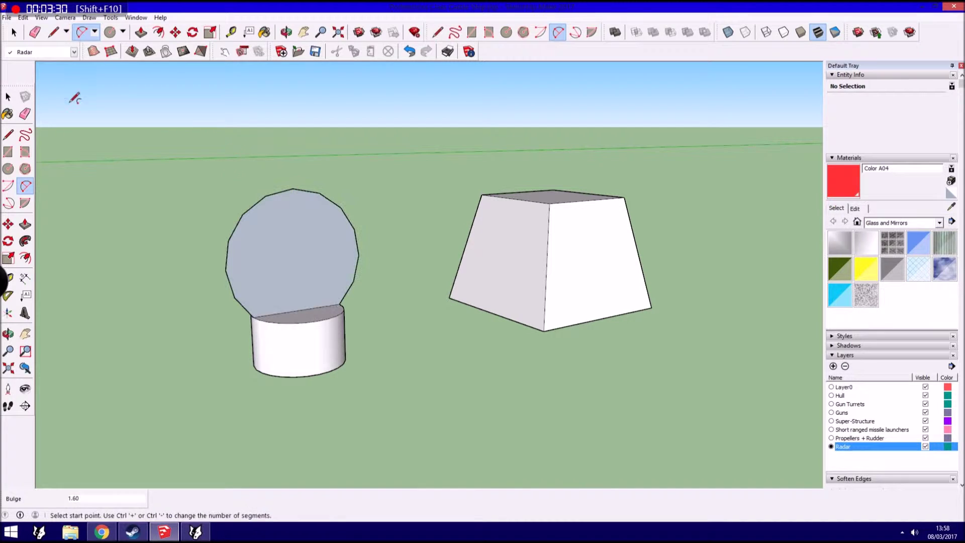
Copy the half-disc profile face and paste the copy above the cylinder.
{"action": "key", "text": "space"}
{"action": "left_click", "coordinate": [282, 267]}
{"action": "left_click", "coordinate": [23, 17]}
{"action": "left_click", "coordinate": [43, 65]}
{"action": "left_click", "coordinate": [24, 17]}
{"action": "left_click", "coordinate": [40, 75]}
{"action": "middle_click_drag", "start_coordinate": [166, 236], "coordinate": [184, 253]}
{"action": "left_click", "coordinate": [86, 226]}
{"action": "left_click", "coordinate": [44, 244]}
Sweep the profile around the cylinder's top circle with Follow Me, then delete the leftover disc.
{"action": "left_click", "coordinate": [25, 241]}
{"action": "left_click_drag", "start_coordinate": [338, 303], "coordinate": [332, 339]}
{"action": "mouse_move", "coordinate": [331, 339]}
{"action": "middle_mouse_down"}
{"action": "mouse_move", "coordinate": [310, 321]}
{"action": "mouse_move", "coordinate": [445, 226]}
{"action": "mouse_move", "coordinate": [614, 134]}
{"action": "mouse_move", "coordinate": [322, 218]}
{"action": "mouse_move", "coordinate": [194, 272]}
{"action": "middle_mouse_up"}
{"action": "left_click", "coordinate": [272, 302]}
{"action": "key", "text": "space"}
{"action": "left_click_drag", "start_coordinate": [194, 271], "coordinate": [353, 149]}
{"action": "key", "text": "Delete"}
Select the new sphere and use Zoom Selection to inspect it.
{"action": "mouse_move", "coordinate": [354, 157]}
{"action": "middle_mouse_down"}
{"action": "mouse_move", "coordinate": [283, 220]}
{"action": "mouse_move", "coordinate": [416, 191]}
{"action": "middle_mouse_up"}
{"action": "left_click_drag", "start_coordinate": [417, 191], "coordinate": [332, 218]}
{"action": "right_click", "coordinate": [430, 260]}
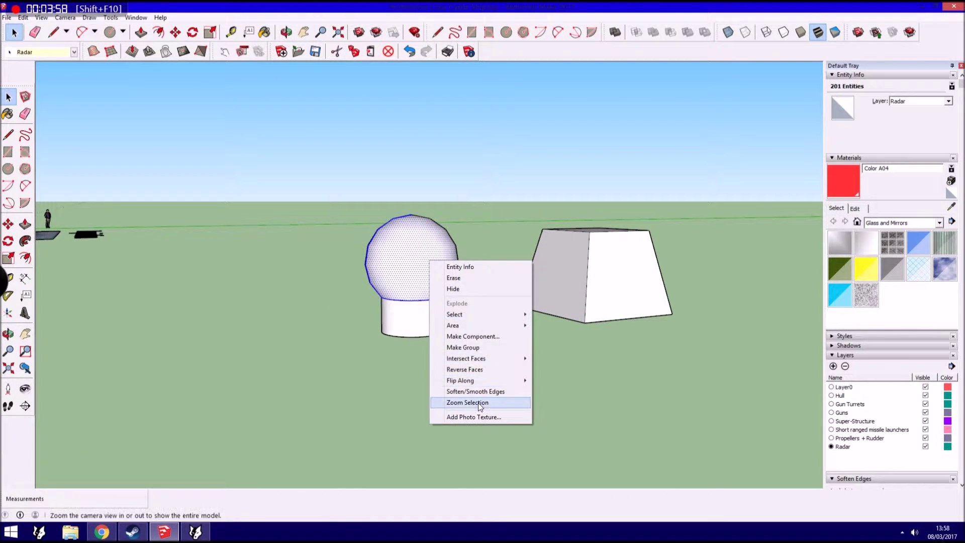
{"action": "left_click", "coordinate": [479, 406]}
{"action": "middle_click_drag", "start_coordinate": [479, 406], "coordinate": [427, 252]}
{"action": "scroll", "coordinate": [367, 251], "scroll_direction": "up", "scroll_amount": 5}
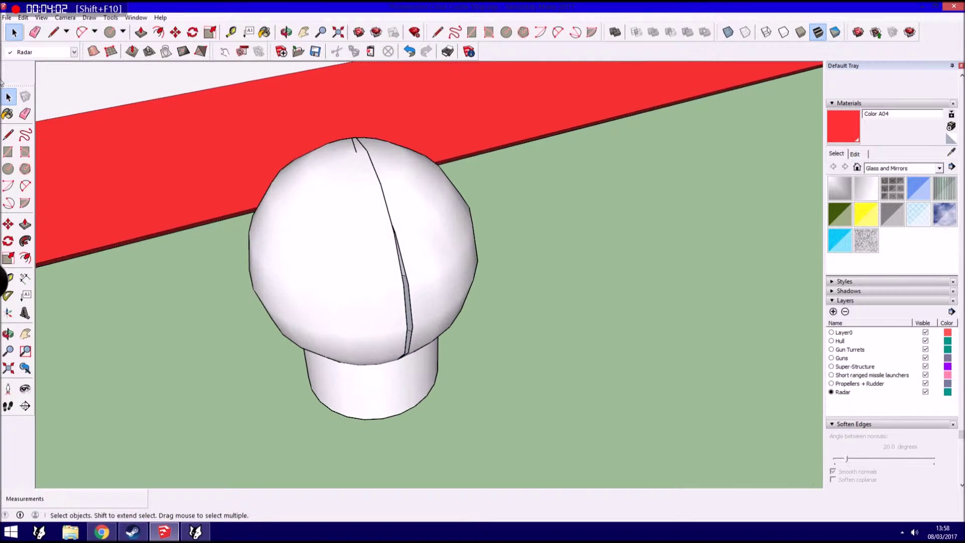
Draw a line along the sphere's seam and orbit out to view the whole scene.
{"action": "key", "text": "l"}
{"action": "middle_click_drag", "start_coordinate": [308, 251], "coordinate": [392, 294]}
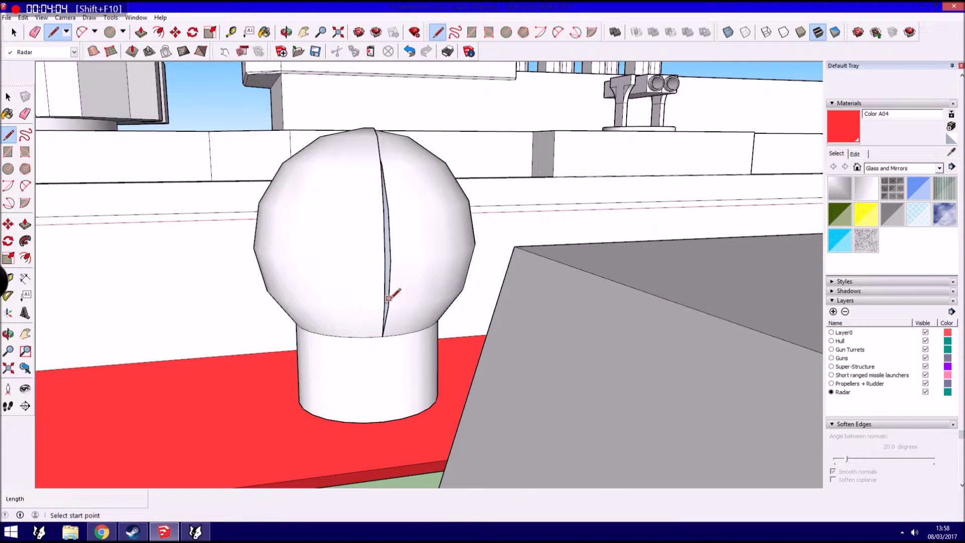
{"action": "left_click", "coordinate": [387, 260]}
{"action": "mouse_move", "coordinate": [387, 260]}
{"action": "middle_mouse_down"}
{"action": "mouse_move", "coordinate": [400, 305]}
{"action": "mouse_move", "coordinate": [394, 236]}
{"action": "middle_mouse_up"}
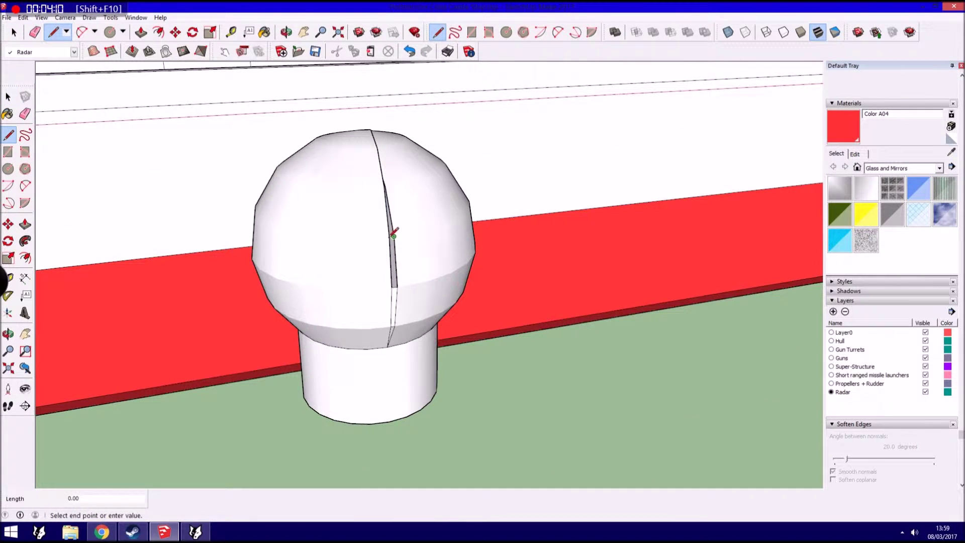
{"action": "scroll", "coordinate": [387, 211], "scroll_direction": "up", "scroll_amount": 3}
{"action": "mouse_move", "coordinate": [387, 167]}
{"action": "middle_mouse_down"}
{"action": "mouse_move", "coordinate": [226, 190]}
{"action": "mouse_move", "coordinate": [286, 167]}
{"action": "mouse_move", "coordinate": [312, 188]}
{"action": "middle_mouse_up"}
{"action": "scroll", "coordinate": [510, 224], "scroll_direction": "down", "scroll_amount": 3}
{"action": "scroll", "coordinate": [510, 224], "scroll_direction": "down", "scroll_amount": 2}
{"action": "key", "text": "o"}
{"action": "mouse_move", "coordinate": [510, 225]}
{"action": "left_mouse_down"}
{"action": "mouse_move", "coordinate": [571, 221]}
{"action": "mouse_move", "coordinate": [463, 248]}
{"action": "left_mouse_up"}
Soften/smooth the sphere's faceted edges.
{"action": "key", "text": "space"}
{"action": "left_click", "coordinate": [497, 249]}
{"action": "right_click", "coordinate": [479, 284]}
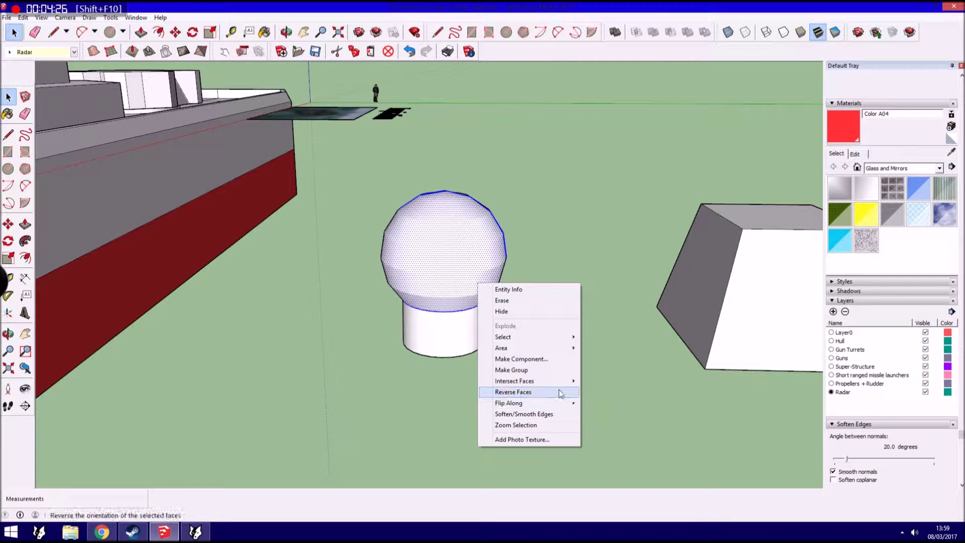
{"action": "left_click", "coordinate": [535, 414]}
{"action": "mouse_move", "coordinate": [448, 232]}
{"action": "middle_mouse_down"}
{"action": "mouse_move", "coordinate": [444, 320]}
{"action": "mouse_move", "coordinate": [515, 128]}
{"action": "middle_mouse_up"}
Turn on X-ray and try moving the sphere and cylinder onto the block, then undo.
{"action": "key", "text": "l"}
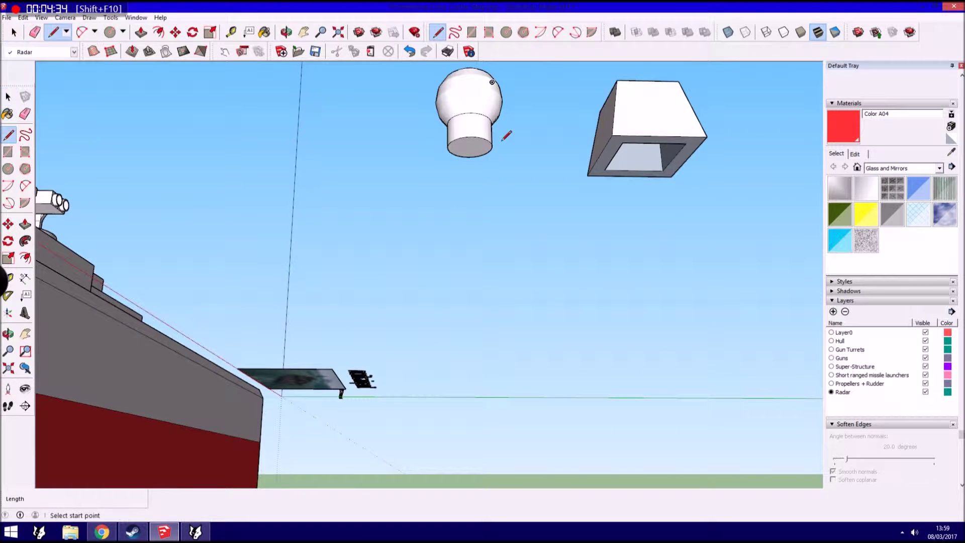
{"action": "middle_click_drag", "start_coordinate": [472, 135], "coordinate": [656, 401]}
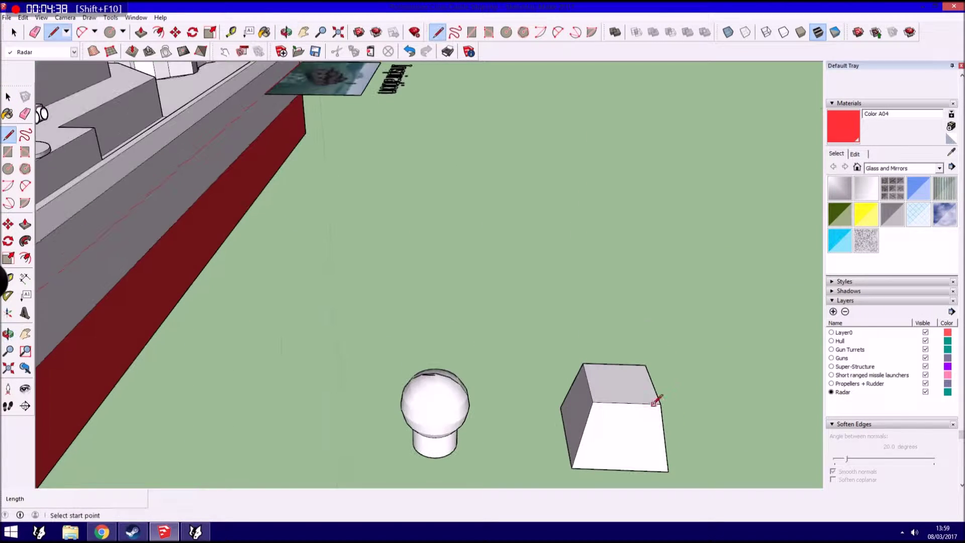
{"action": "left_click", "coordinate": [728, 32]}
{"action": "key", "text": "space"}
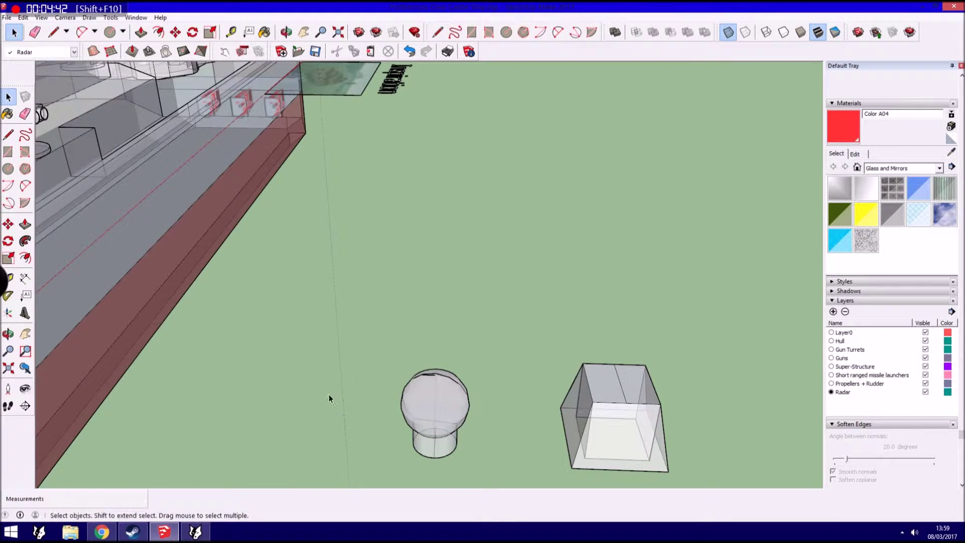
{"action": "left_click_drag", "start_coordinate": [468, 351], "coordinate": [469, 351]}
{"action": "key", "text": "m"}
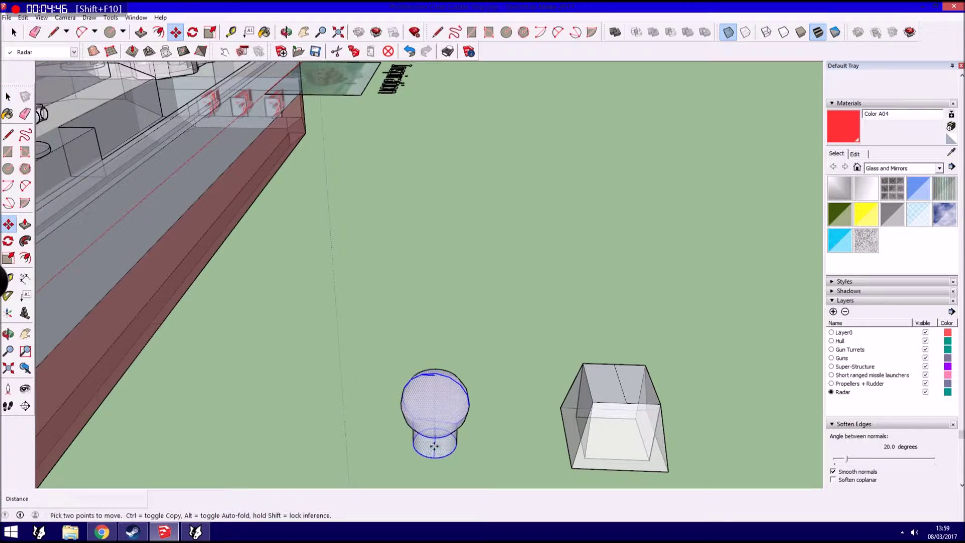
{"action": "left_click", "coordinate": [433, 445]}
{"action": "left_click", "coordinate": [620, 386]}
{"action": "scroll", "coordinate": [620, 386], "scroll_direction": "down", "scroll_amount": 5}
{"action": "scroll", "coordinate": [620, 386], "scroll_direction": "up", "scroll_amount": 5}
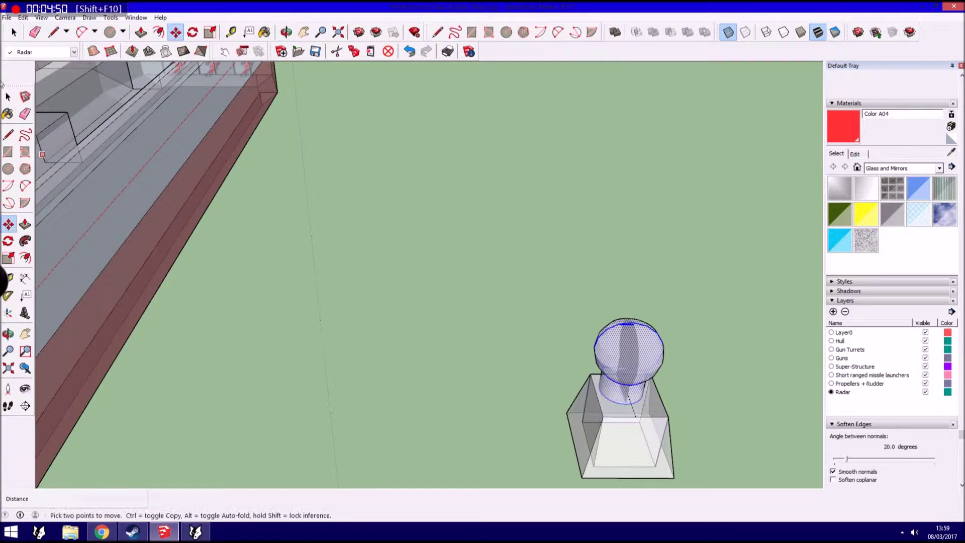
{"action": "left_click", "coordinate": [23, 17]}
{"action": "left_click", "coordinate": [41, 24]}
Move the dome-topped cylinder onto the tapered block's top and turn X-ray off.
{"action": "mouse_move", "coordinate": [410, 308]}
{"action": "middle_mouse_down"}
{"action": "mouse_move", "coordinate": [487, 329]}
{"action": "mouse_move", "coordinate": [565, 167]}
{"action": "mouse_move", "coordinate": [250, 252]}
{"action": "middle_mouse_up"}
{"action": "key", "text": "m"}
{"action": "left_click", "coordinate": [213, 386]}
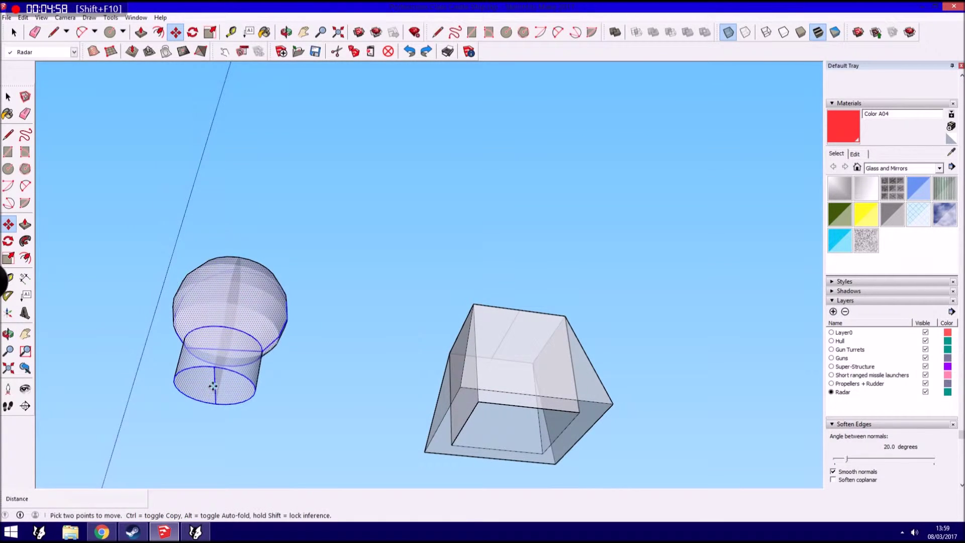
{"action": "mouse_move", "coordinate": [487, 384]}
{"action": "middle_mouse_down"}
{"action": "mouse_move", "coordinate": [541, 294]}
{"action": "mouse_move", "coordinate": [528, 241]}
{"action": "mouse_move", "coordinate": [605, 275]}
{"action": "middle_mouse_up"}
{"action": "left_click", "coordinate": [528, 271]}
{"action": "left_click", "coordinate": [5, 101]}
{"action": "left_click", "coordinate": [727, 32]}
{"action": "scroll", "coordinate": [469, 303], "scroll_direction": "down", "scroll_amount": 3}
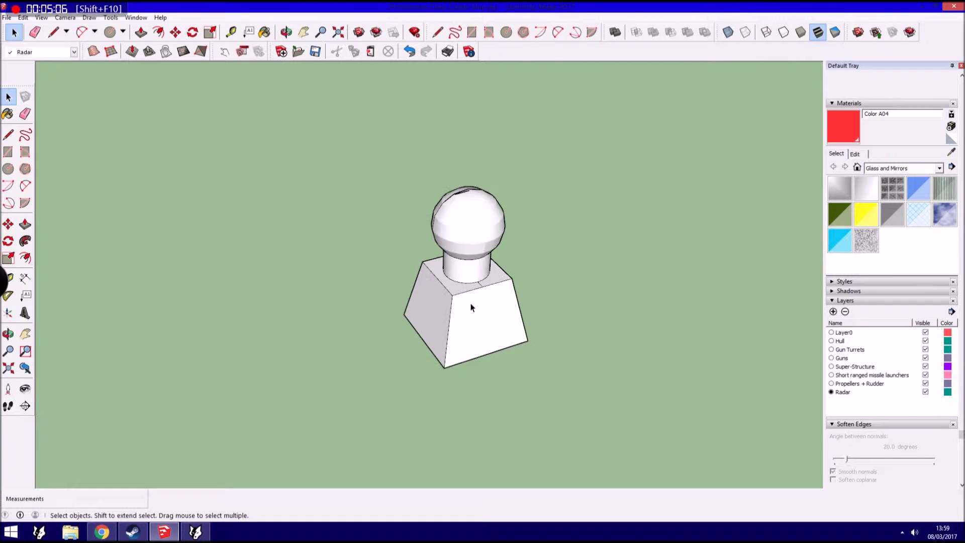
{"action": "scroll", "coordinate": [472, 302], "scroll_direction": "down", "scroll_amount": 5}
{"action": "scroll", "coordinate": [85, 291], "scroll_direction": "up", "scroll_amount": 2}
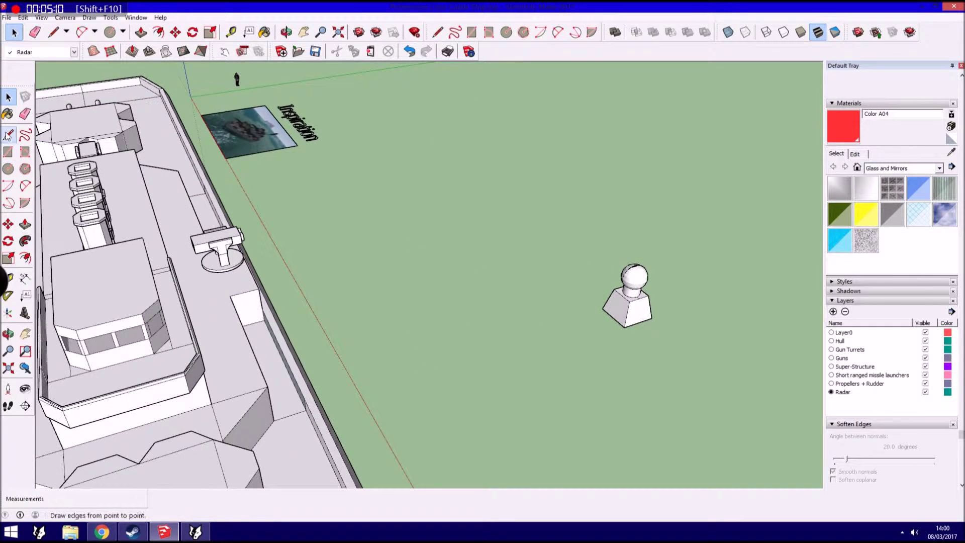
Make Super-Structure the current layer.
{"action": "left_click", "coordinate": [8, 135]}
{"action": "middle_click_drag", "start_coordinate": [352, 301], "coordinate": [415, 334]}
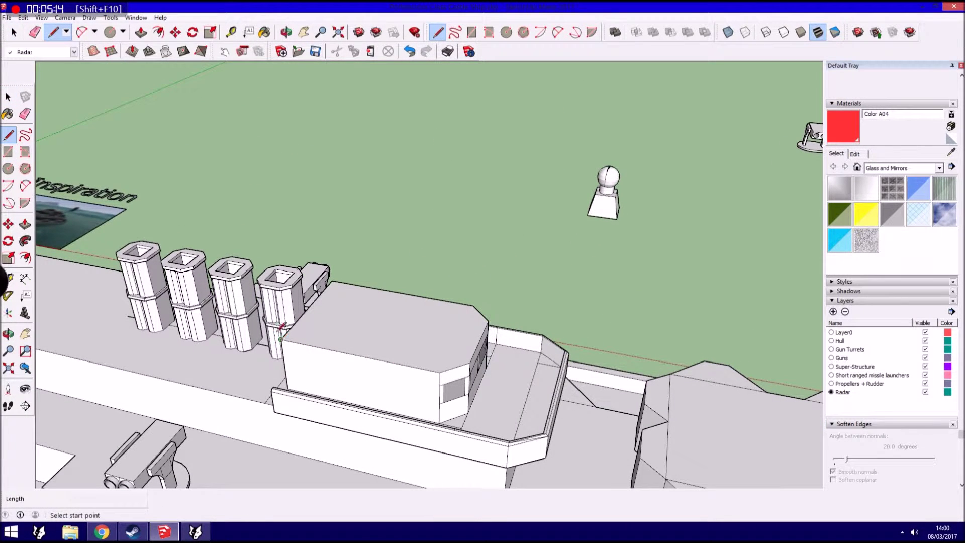
{"action": "key", "text": "space"}
{"action": "left_click", "coordinate": [382, 326]}
{"action": "left_click", "coordinate": [236, 138]}
{"action": "left_click", "coordinate": [74, 52]}
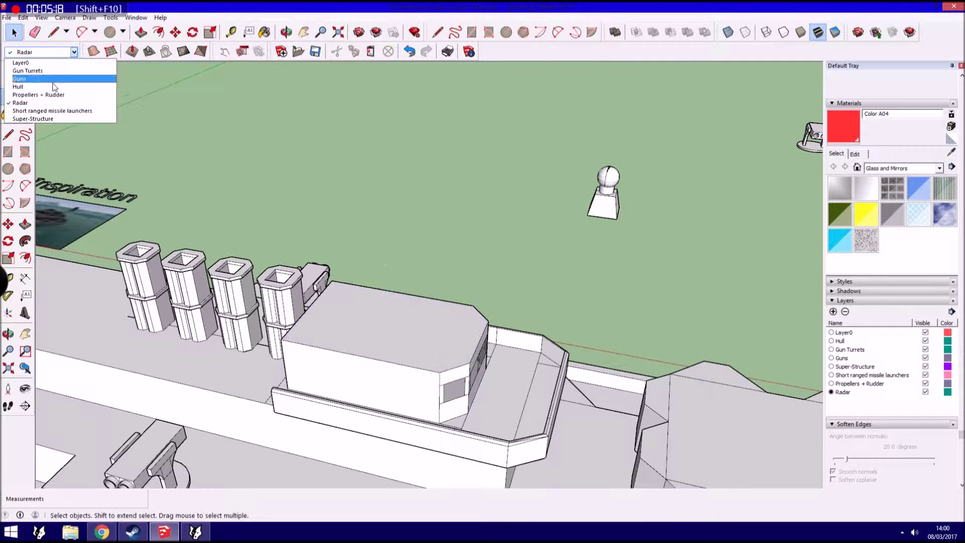
{"action": "left_click", "coordinate": [50, 119]}
Start a line at the superstructure roof edge.
{"action": "left_click", "coordinate": [53, 32]}
{"action": "scroll", "coordinate": [275, 335], "scroll_direction": "up", "scroll_amount": 2}
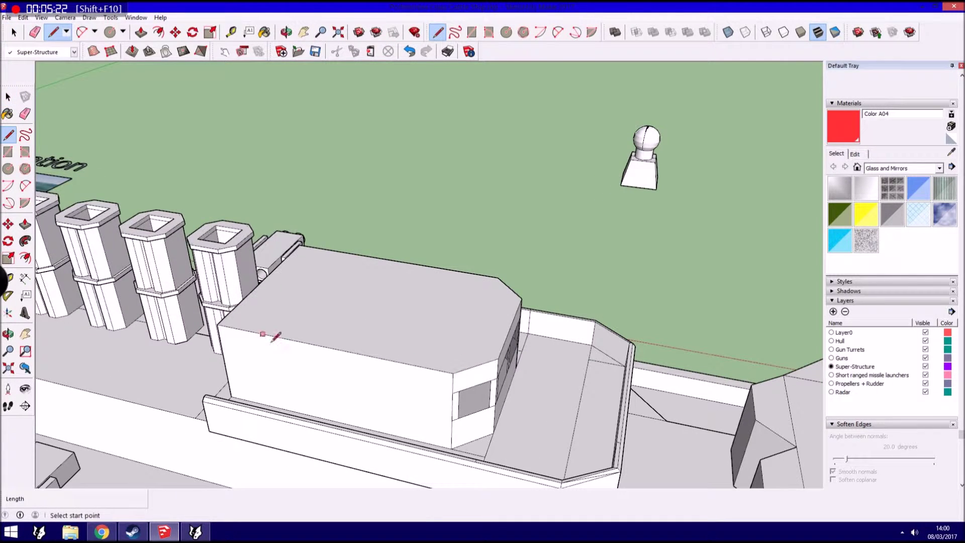
{"action": "left_click", "coordinate": [328, 347]}
{"action": "key", "text": "space"}
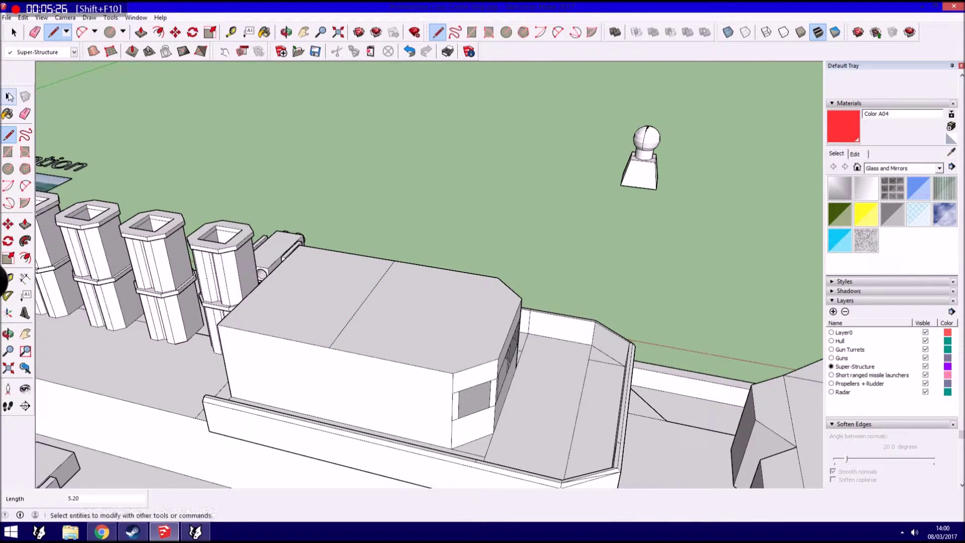
Select the radar unit and shift it slightly with Move.
{"action": "left_click_drag", "start_coordinate": [572, 234], "coordinate": [663, 123]}
{"action": "middle_click_drag", "start_coordinate": [450, 282], "coordinate": [516, 265]}
{"action": "key", "text": "m"}
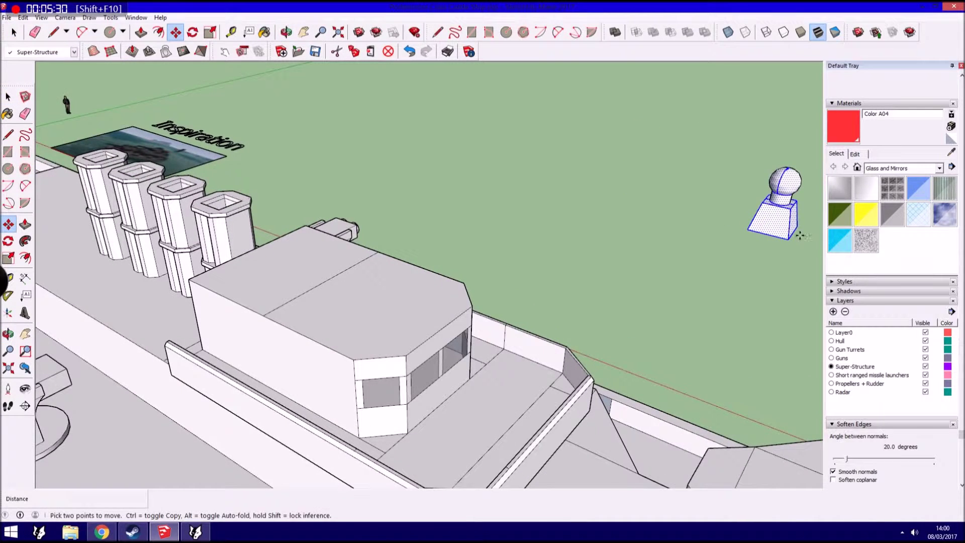
{"action": "left_click", "coordinate": [714, 215]}
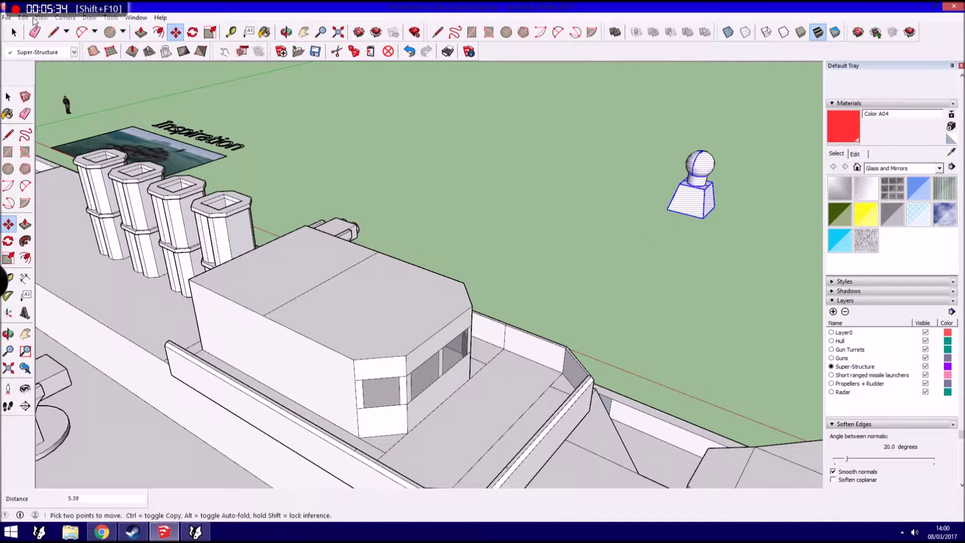
Copy and paste the radar unit, placing the copy on the superstructure roof.
{"action": "left_click", "coordinate": [24, 17]}
{"action": "left_click", "coordinate": [43, 66]}
{"action": "left_click", "coordinate": [24, 17]}
{"action": "left_click", "coordinate": [43, 76]}
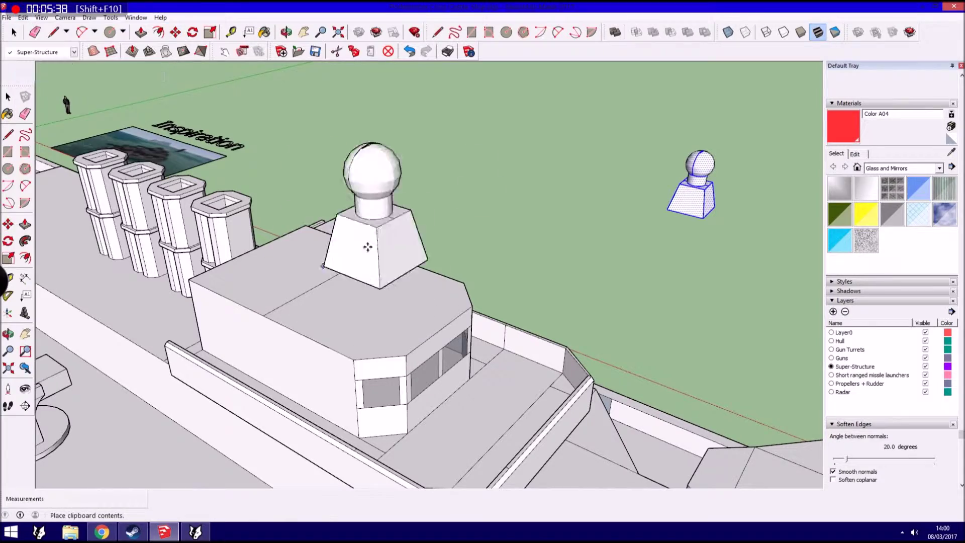
{"action": "left_click", "coordinate": [508, 204]}
{"action": "left_click", "coordinate": [329, 227]}
Inspect the placed radar copy and orbit so the superstructure edges run diagonally.
{"action": "middle_click_drag", "start_coordinate": [340, 277], "coordinate": [523, 271]}
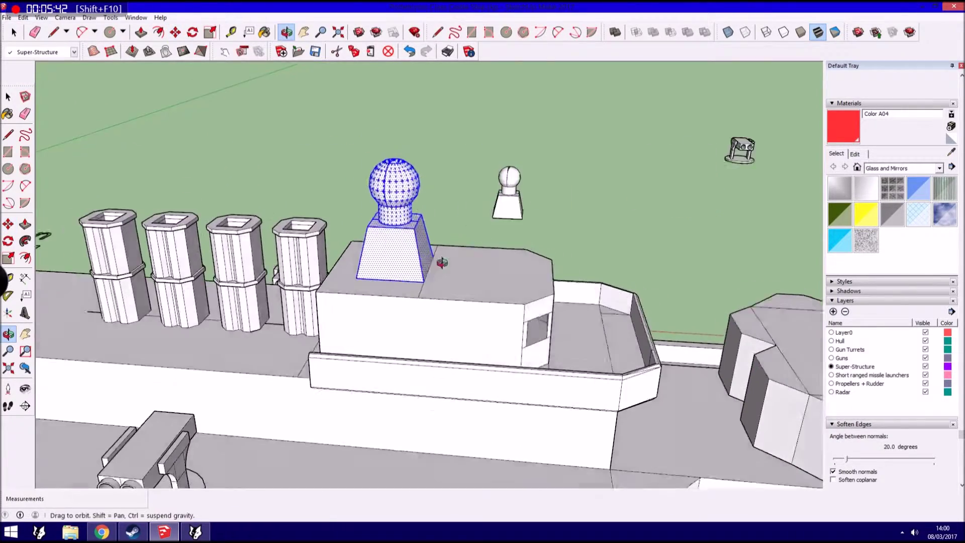
{"action": "scroll", "coordinate": [523, 271], "scroll_direction": "down", "scroll_amount": 5}
{"action": "scroll", "coordinate": [452, 302], "scroll_direction": "up", "scroll_amount": 3}
{"action": "key", "text": "l"}
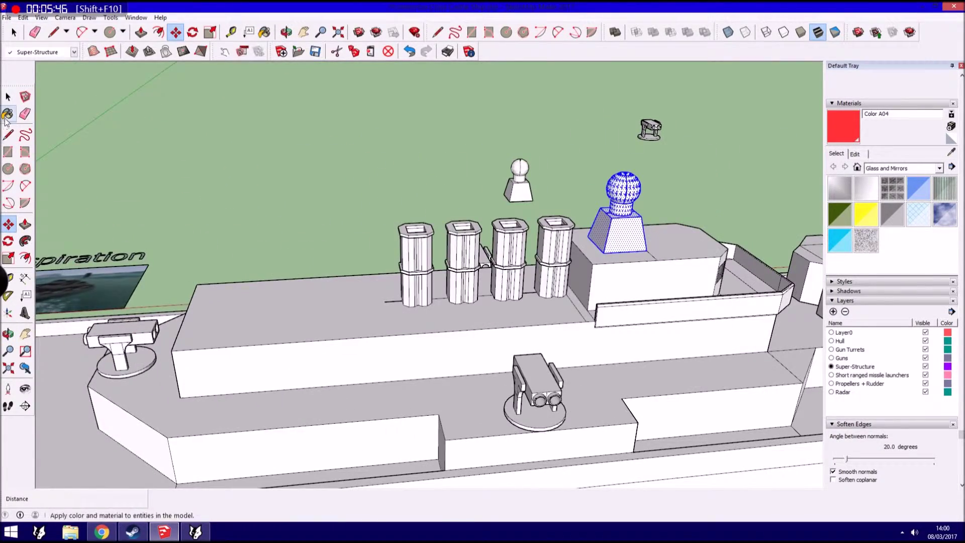
{"action": "scroll", "coordinate": [158, 446], "scroll_direction": "up", "scroll_amount": 3}
{"action": "scroll", "coordinate": [158, 446], "scroll_direction": "up", "scroll_amount": 3}
{"action": "middle_click_drag", "start_coordinate": [159, 446], "coordinate": [331, 337]}
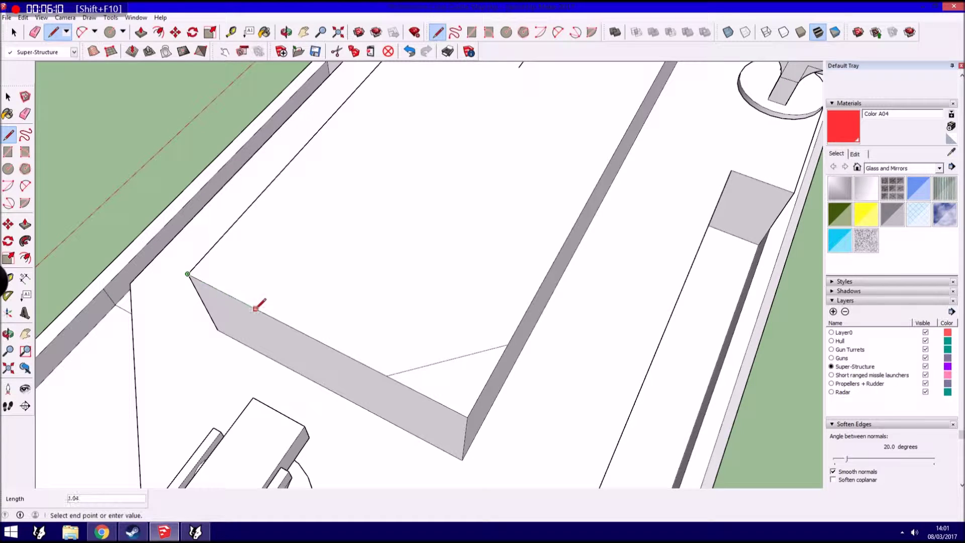
Orbit to look down the ship's length at the deck geometry.
{"action": "scroll", "coordinate": [254, 305], "scroll_direction": "up", "scroll_amount": 2}
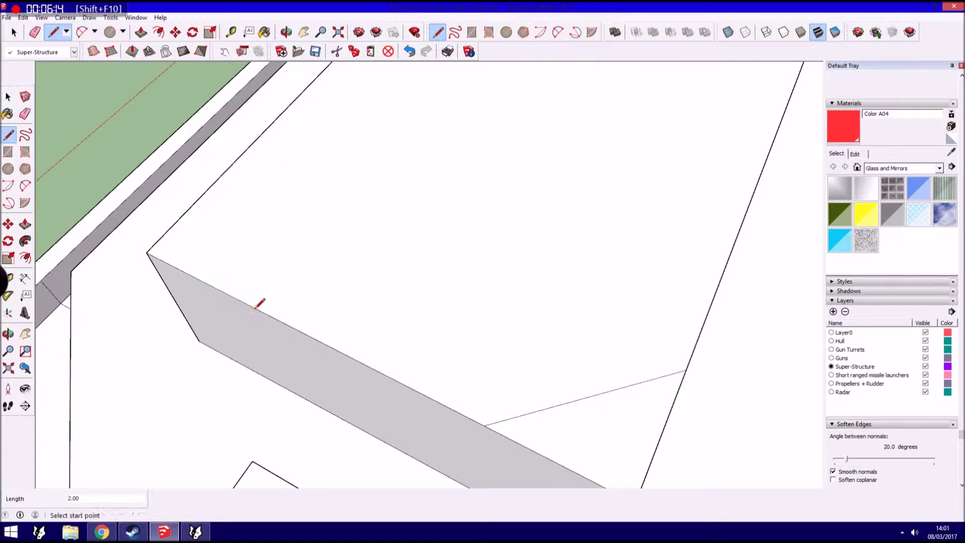
{"action": "mouse_move", "coordinate": [232, 163]}
{"action": "middle_mouse_down"}
{"action": "mouse_move", "coordinate": [397, 358]}
{"action": "mouse_move", "coordinate": [279, 312]}
{"action": "middle_mouse_up"}
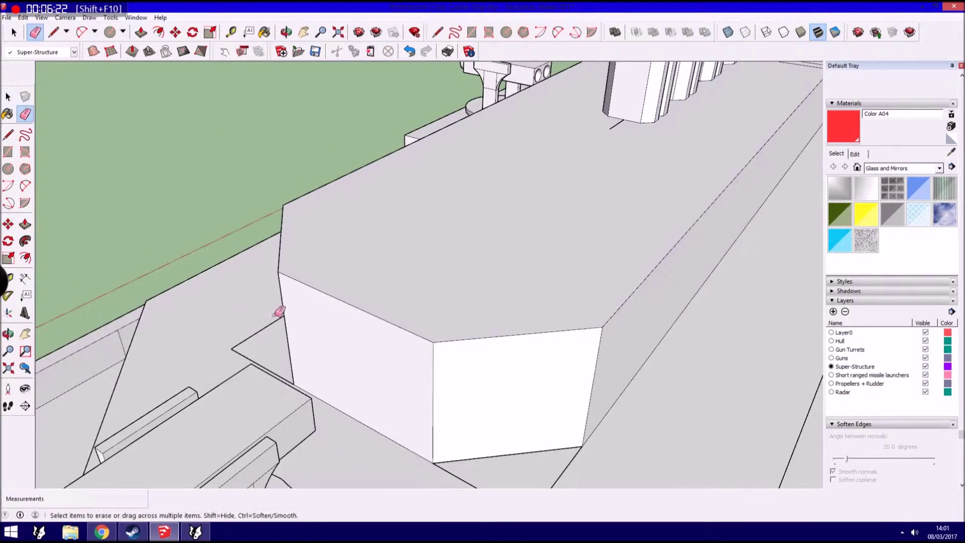
{"action": "scroll", "coordinate": [395, 382], "scroll_direction": "down", "scroll_amount": 3}
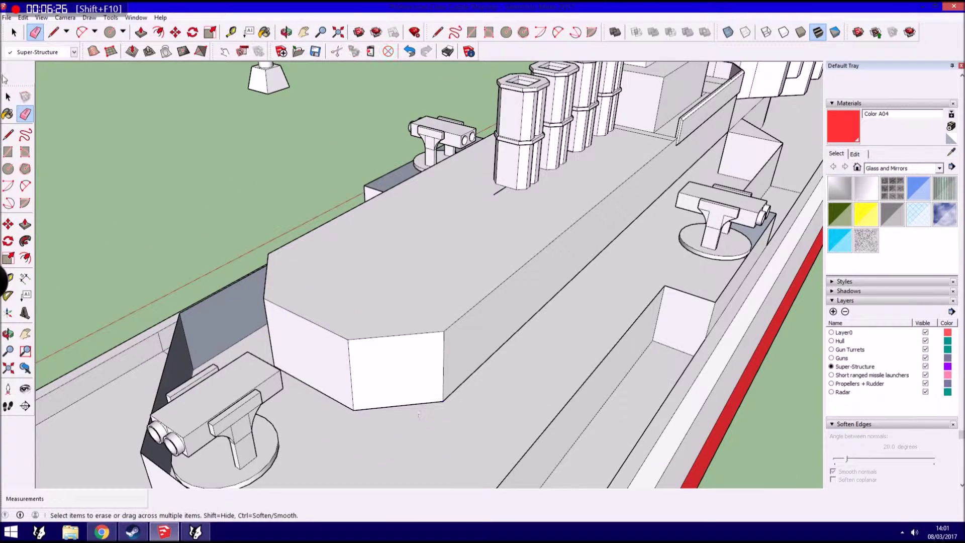
{"action": "key", "text": "l"}
{"action": "middle_click_drag", "start_coordinate": [180, 312], "coordinate": [462, 376]}
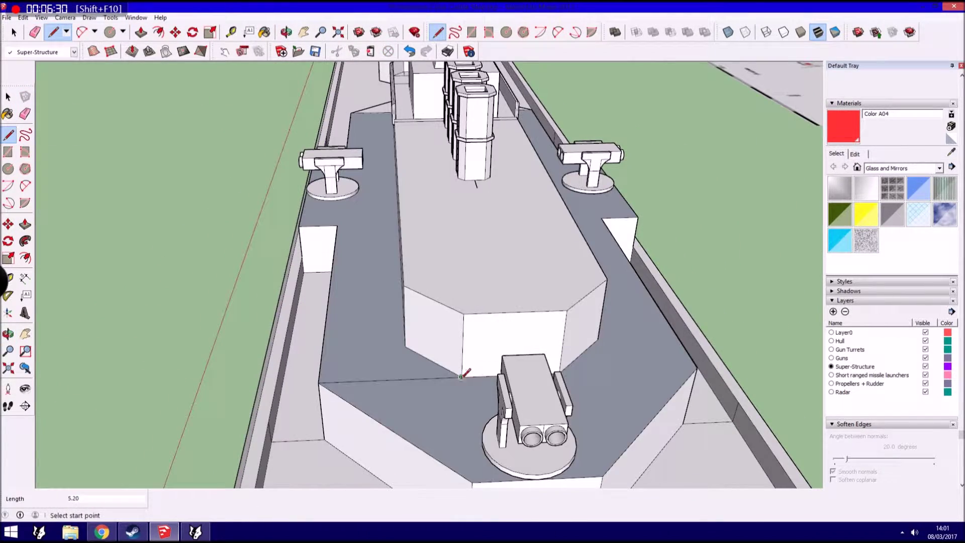
Reverse the dark left deck face so its light front side shows.
{"action": "left_click", "coordinate": [8, 97]}
{"action": "right_click", "coordinate": [355, 312]}
{"action": "left_click", "coordinate": [392, 411]}
{"action": "right_click", "coordinate": [652, 355]}
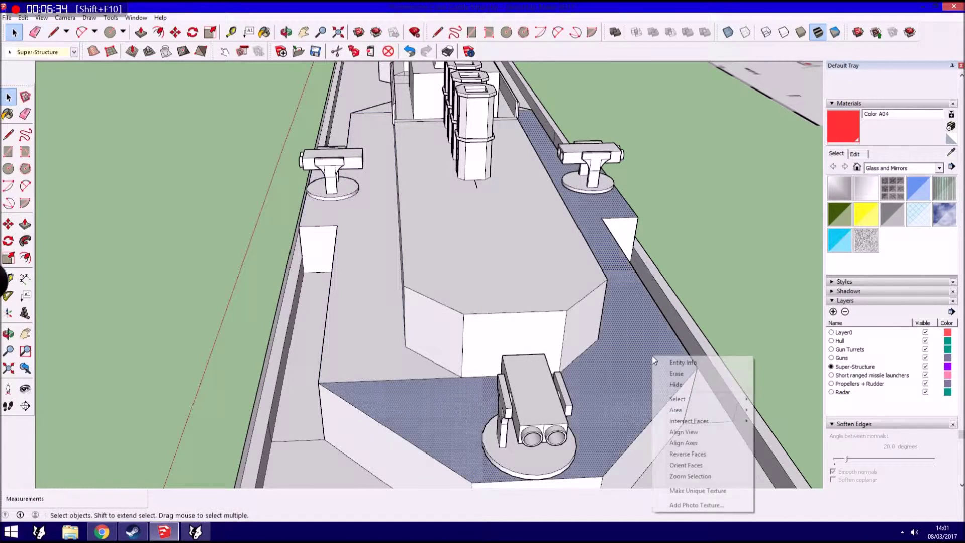
Flip the right deck faces to light grey and box-select the forward superstructure end.
{"action": "left_click", "coordinate": [686, 454]}
{"action": "left_click", "coordinate": [23, 121]}
{"action": "mouse_move", "coordinate": [403, 370]}
{"action": "middle_mouse_down"}
{"action": "mouse_move", "coordinate": [516, 446]}
{"action": "mouse_move", "coordinate": [714, 334]}
{"action": "middle_mouse_up"}
{"action": "scroll", "coordinate": [715, 333], "scroll_direction": "up", "scroll_amount": 3}
{"action": "key", "text": "space"}
{"action": "mouse_move", "coordinate": [452, 301]}
{"action": "middle_mouse_down"}
{"action": "mouse_move", "coordinate": [598, 367]}
{"action": "mouse_move", "coordinate": [525, 416]}
{"action": "middle_mouse_up"}
{"action": "left_click_drag", "start_coordinate": [481, 422], "coordinate": [600, 195]}
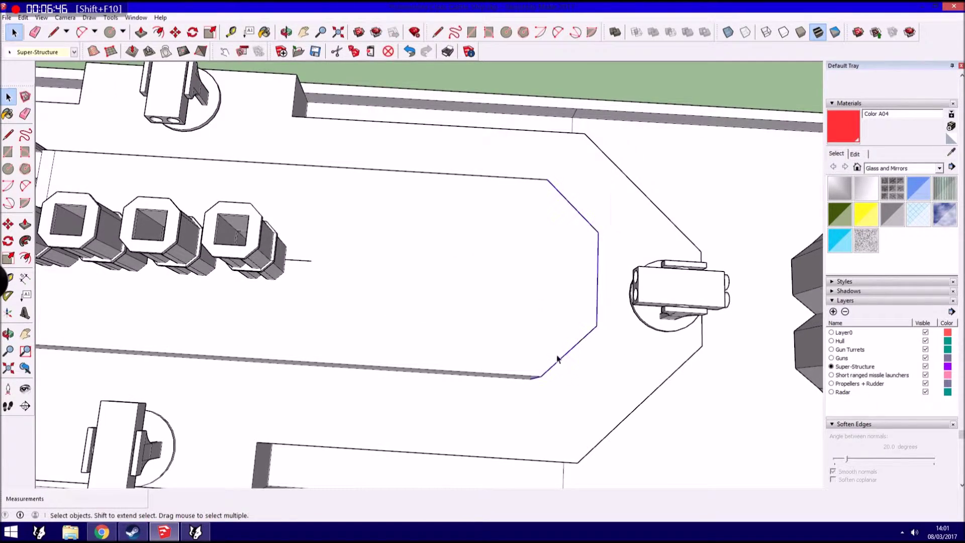
{"action": "middle_click_drag", "start_coordinate": [563, 325], "coordinate": [511, 384]}
Move the forward deck end about 3.46 outward along the red axis.
{"action": "key", "text": "m"}
{"action": "left_click", "coordinate": [511, 383]}
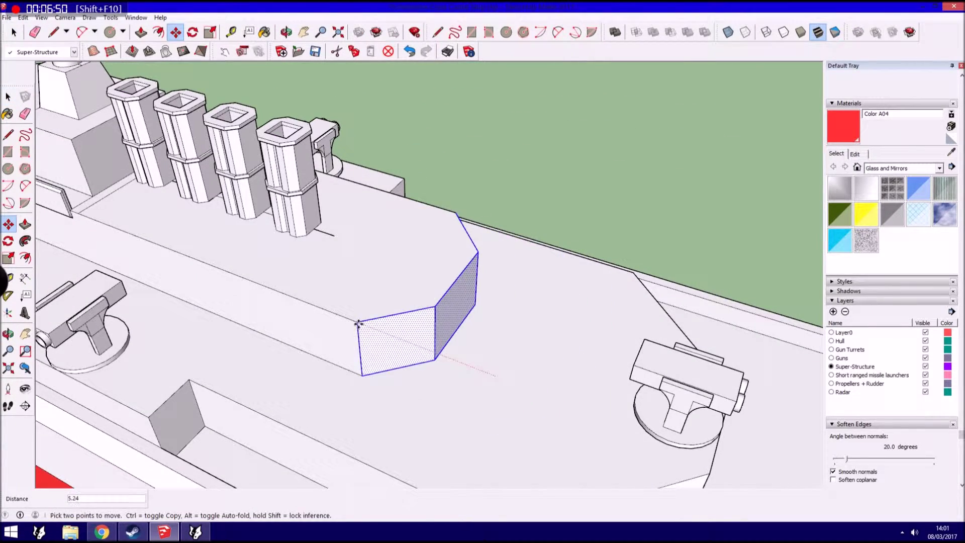
{"action": "scroll", "coordinate": [405, 338], "scroll_direction": "up", "scroll_amount": 2}
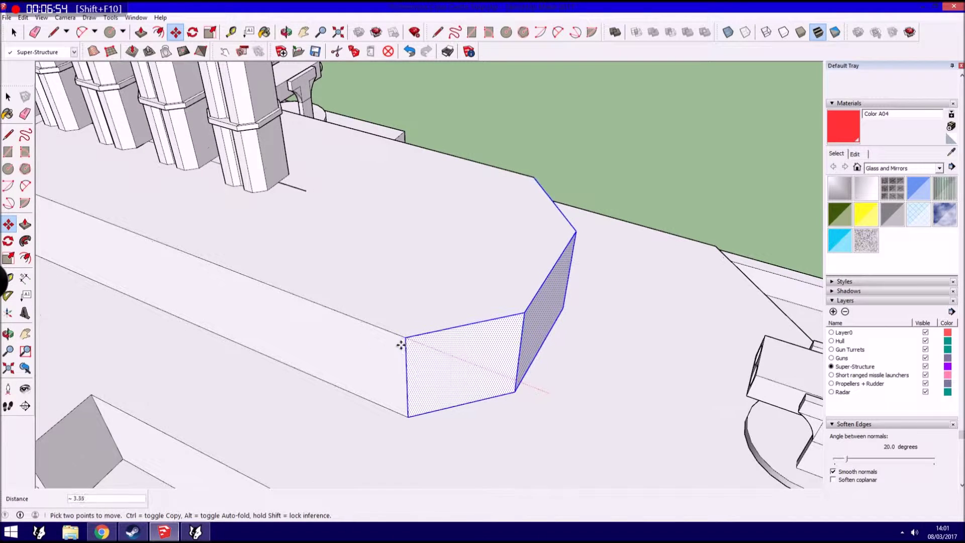
{"action": "scroll", "coordinate": [397, 344], "scroll_direction": "up", "scroll_amount": 2}
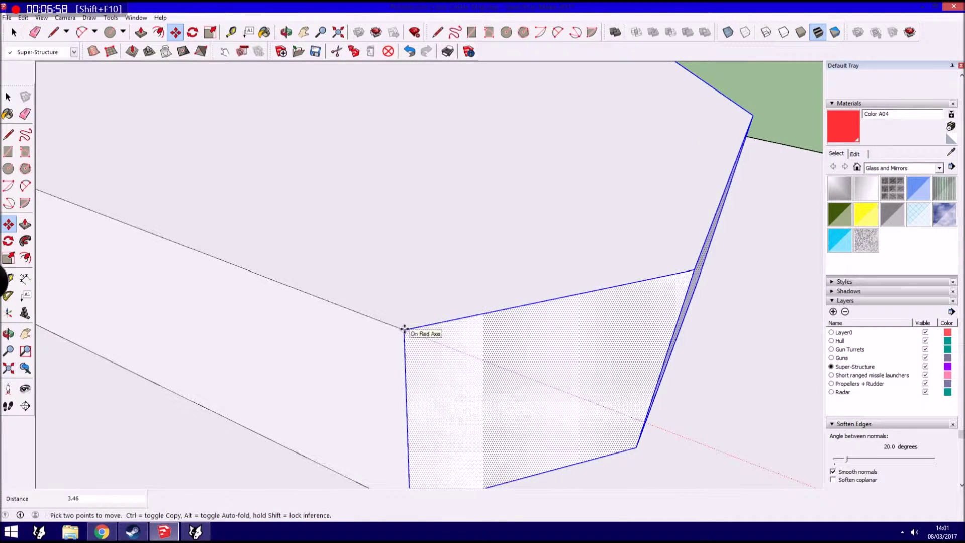
{"action": "left_click", "coordinate": [400, 329]}
{"action": "scroll", "coordinate": [499, 352], "scroll_direction": "down", "scroll_amount": 2}
{"action": "left_click", "coordinate": [8, 96]}
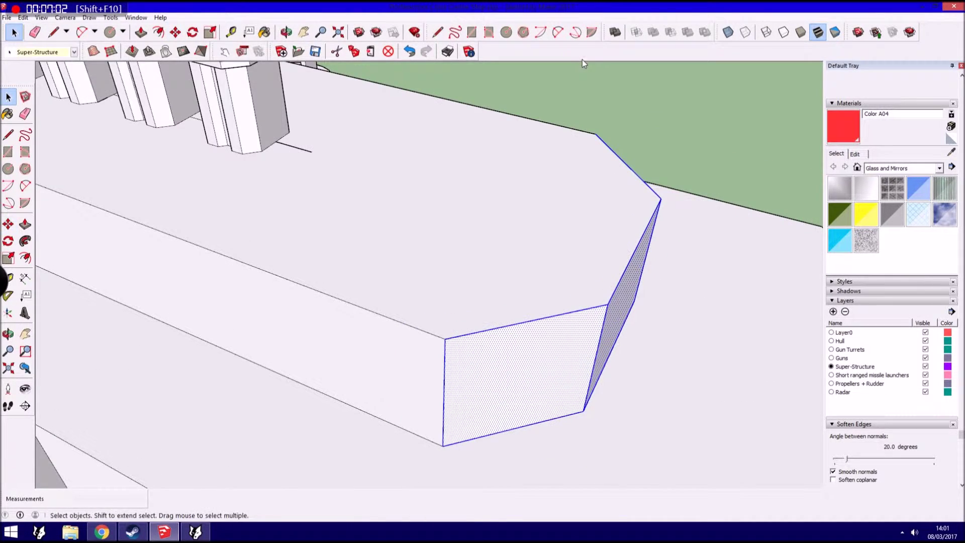
{"action": "scroll", "coordinate": [581, 66], "scroll_direction": "up", "scroll_amount": 2}
{"action": "key", "text": "l"}
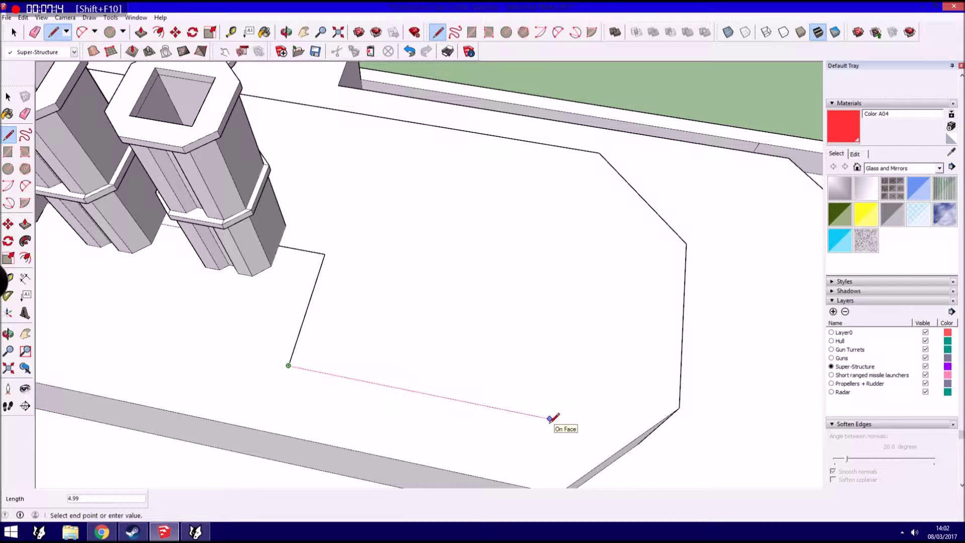
Close a rectangular outline on the deck into a face and erase the stray line.
{"action": "left_click", "coordinate": [550, 419]}
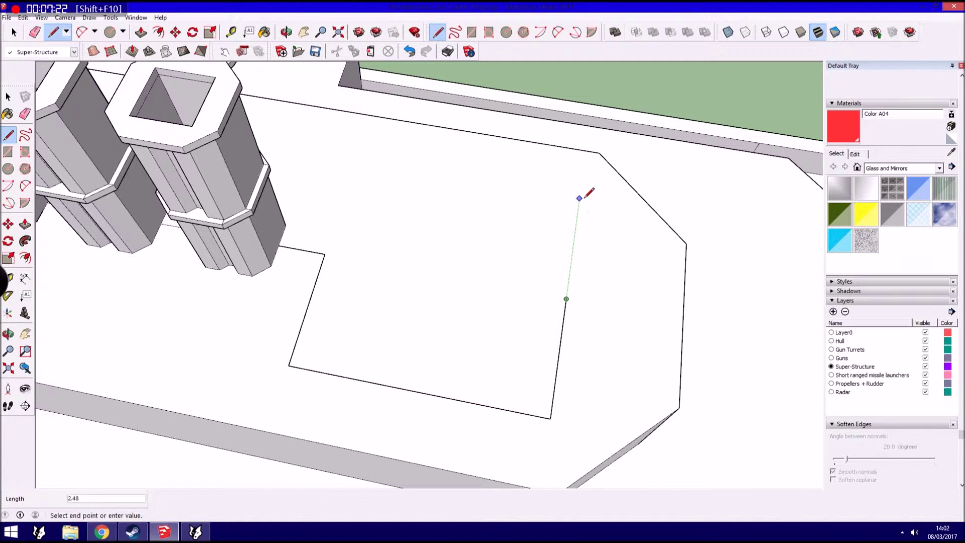
{"action": "left_click", "coordinate": [354, 159]}
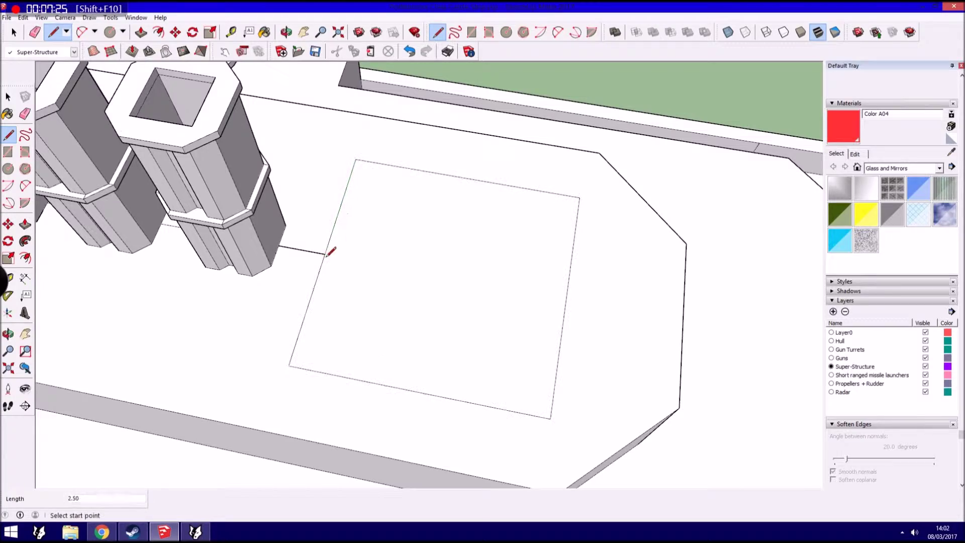
{"action": "left_click", "coordinate": [25, 114]}
{"action": "left_click", "coordinate": [312, 254]}
Push/Pull the new face up 2.80 into a box.
{"action": "key", "text": "p"}
{"action": "scroll", "coordinate": [424, 273], "scroll_direction": "down", "scroll_amount": 5}
{"action": "middle_click_drag", "start_coordinate": [424, 274], "coordinate": [416, 273]}
{"action": "left_click_drag", "start_coordinate": [416, 274], "coordinate": [415, 221]}
{"action": "middle_click_drag", "start_coordinate": [415, 221], "coordinate": [111, 191]}
Select the dome-topped object.
{"action": "key", "text": "space"}
{"action": "scroll", "coordinate": [106, 190], "scroll_direction": "down", "scroll_amount": 5}
{"action": "left_click", "coordinate": [150, 138]}
{"action": "scroll", "coordinate": [318, 113], "scroll_direction": "up", "scroll_amount": 2}
{"action": "scroll", "coordinate": [318, 113], "scroll_direction": "up", "scroll_amount": 2}
{"action": "key", "text": "l"}
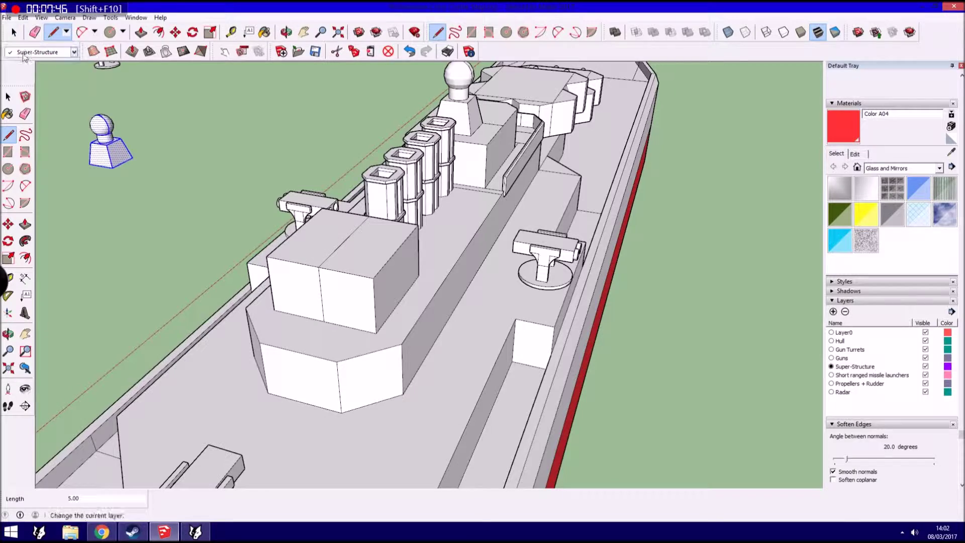
Ctrl-move a copy of the dome object just below the original.
{"action": "key", "text": "space"}
{"action": "left_click_drag", "start_coordinate": [15, 27], "coordinate": [169, 259]}
{"action": "key", "text": "m"}
{"action": "key", "text": "ctrl"}
{"action": "left_click", "coordinate": [111, 151]}
{"action": "left_click", "coordinate": [135, 234]}
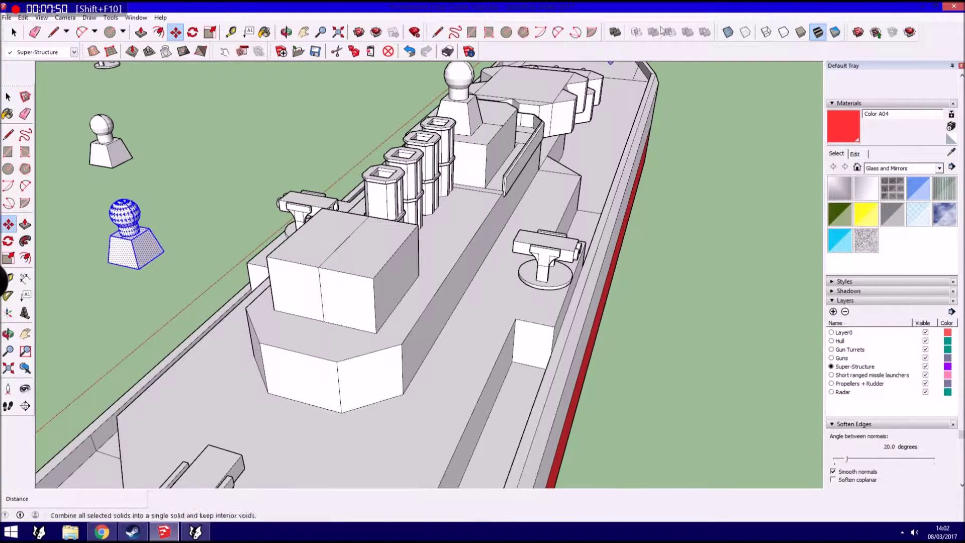
Turn on X-ray and orbit down to deck level.
{"action": "left_click", "coordinate": [728, 32]}
{"action": "mouse_move", "coordinate": [231, 216]}
{"action": "middle_mouse_down"}
{"action": "mouse_move", "coordinate": [198, 211]}
{"action": "mouse_move", "coordinate": [230, 108]}
{"action": "mouse_move", "coordinate": [200, 116]}
{"action": "mouse_move", "coordinate": [202, 139]}
{"action": "middle_mouse_up"}
{"action": "key", "text": "space"}
{"action": "key", "text": "l"}
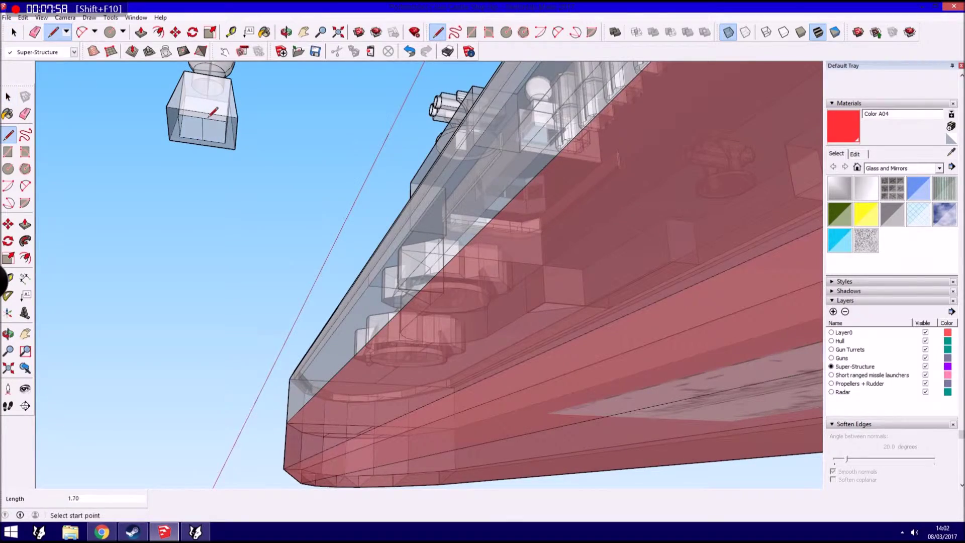
{"action": "key", "text": "space"}
{"action": "mouse_move", "coordinate": [273, 99]}
{"action": "middle_mouse_down"}
{"action": "mouse_move", "coordinate": [201, 151]}
{"action": "mouse_move", "coordinate": [115, 281]}
{"action": "middle_mouse_up"}
Move the dome copy onto the new forward box.
{"action": "mouse_move", "coordinate": [110, 283]}
{"action": "left_mouse_down"}
{"action": "mouse_move", "coordinate": [169, 244]}
{"action": "mouse_move", "coordinate": [251, 104]}
{"action": "left_mouse_up"}
{"action": "mouse_move", "coordinate": [199, 165]}
{"action": "middle_mouse_down"}
{"action": "mouse_move", "coordinate": [197, 342]}
{"action": "mouse_move", "coordinate": [261, 403]}
{"action": "middle_mouse_up"}
{"action": "key", "text": "m"}
{"action": "left_click", "coordinate": [195, 164]}
{"action": "scroll", "coordinate": [601, 326], "scroll_direction": "up", "scroll_amount": 3}
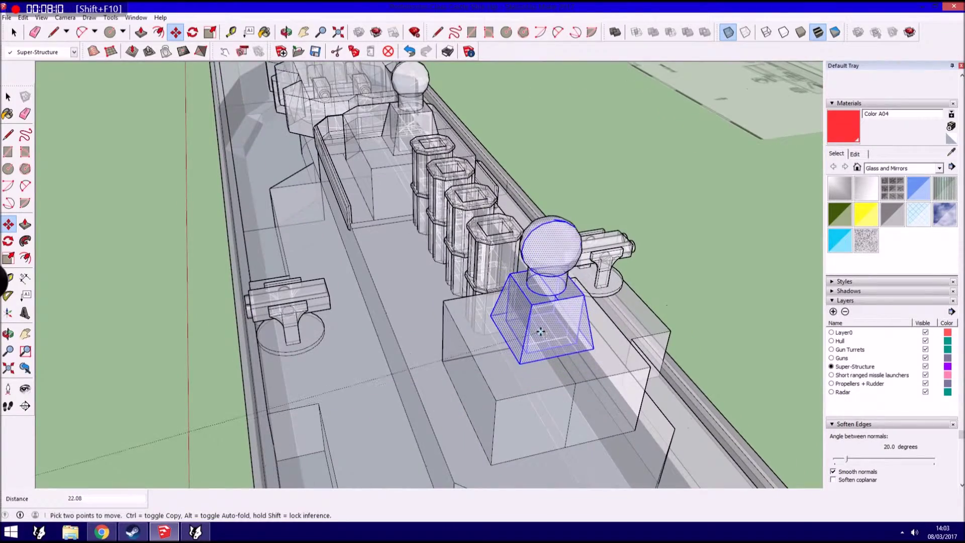
{"action": "left_click", "coordinate": [721, 38]}
Turn X-ray off and view the ship from the side.
{"action": "middle_click_drag", "start_coordinate": [452, 226], "coordinate": [280, 76]}
{"action": "key", "text": "space"}
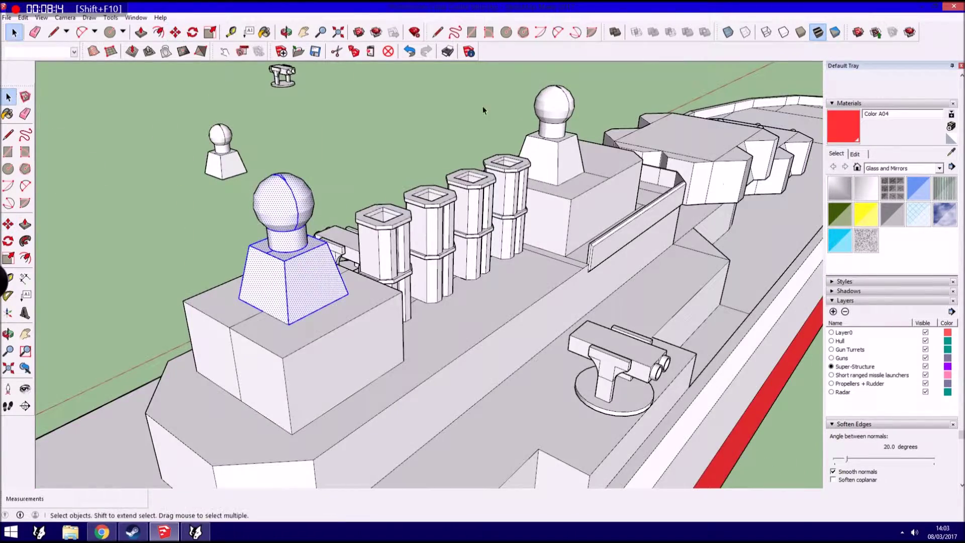
{"action": "left_click", "coordinate": [482, 106]}
{"action": "middle_click_drag", "start_coordinate": [483, 107], "coordinate": [294, 195]}
{"action": "scroll", "coordinate": [475, 186], "scroll_direction": "down", "scroll_amount": 5}
{"action": "scroll", "coordinate": [425, 217], "scroll_direction": "up", "scroll_amount": 2}
Push/Pull the first deck-edge strip up into a bulwark wall.
{"action": "mouse_move", "coordinate": [463, 283]}
{"action": "middle_mouse_down"}
{"action": "mouse_move", "coordinate": [352, 251]}
{"action": "mouse_move", "coordinate": [225, 242]}
{"action": "middle_mouse_up"}
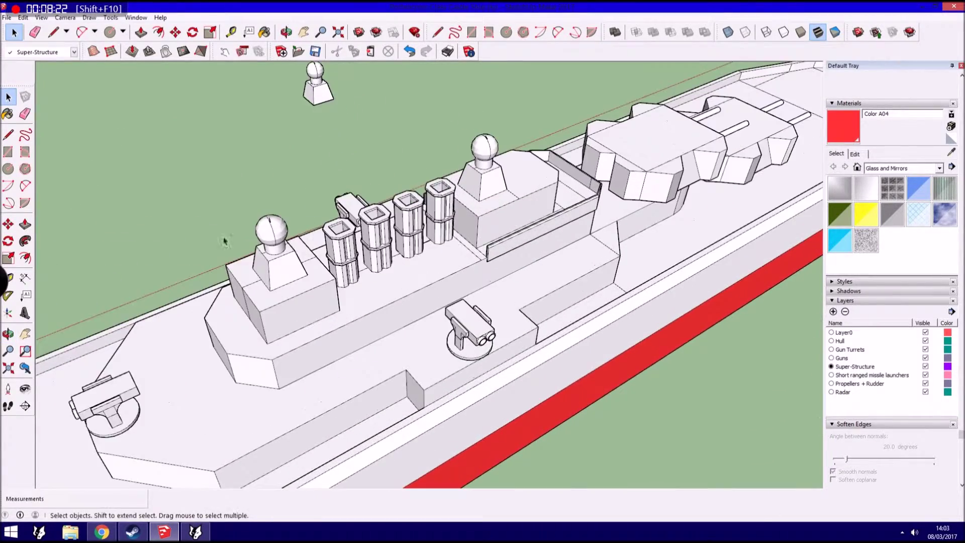
{"action": "left_click", "coordinate": [24, 225]}
{"action": "scroll", "coordinate": [502, 221], "scroll_direction": "up", "scroll_amount": 3}
{"action": "scroll", "coordinate": [502, 221], "scroll_direction": "up", "scroll_amount": 5}
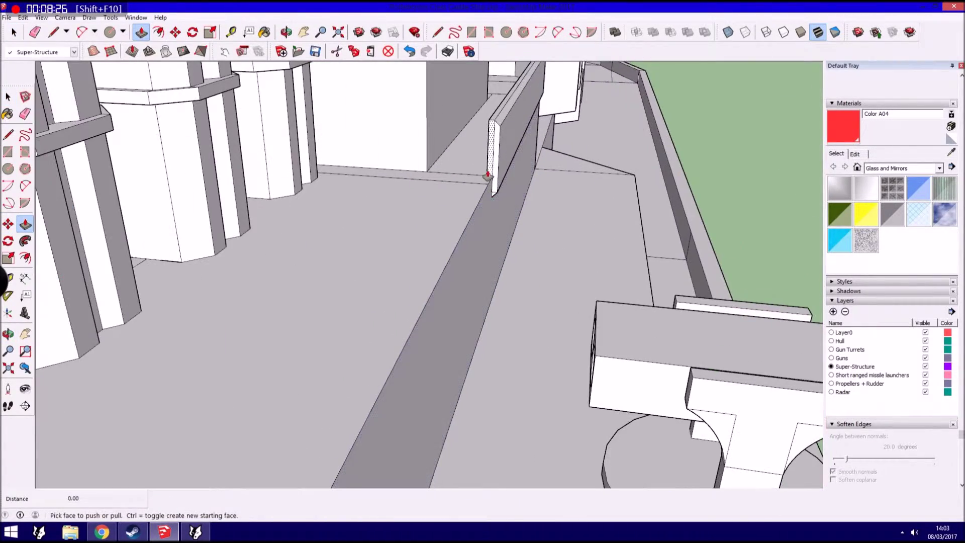
{"action": "scroll", "coordinate": [495, 197], "scroll_direction": "down", "scroll_amount": 5}
{"action": "scroll", "coordinate": [493, 191], "scroll_direction": "down", "scroll_amount": 3}
{"action": "left_click", "coordinate": [382, 414]}
{"action": "left_click", "coordinate": [491, 184]}
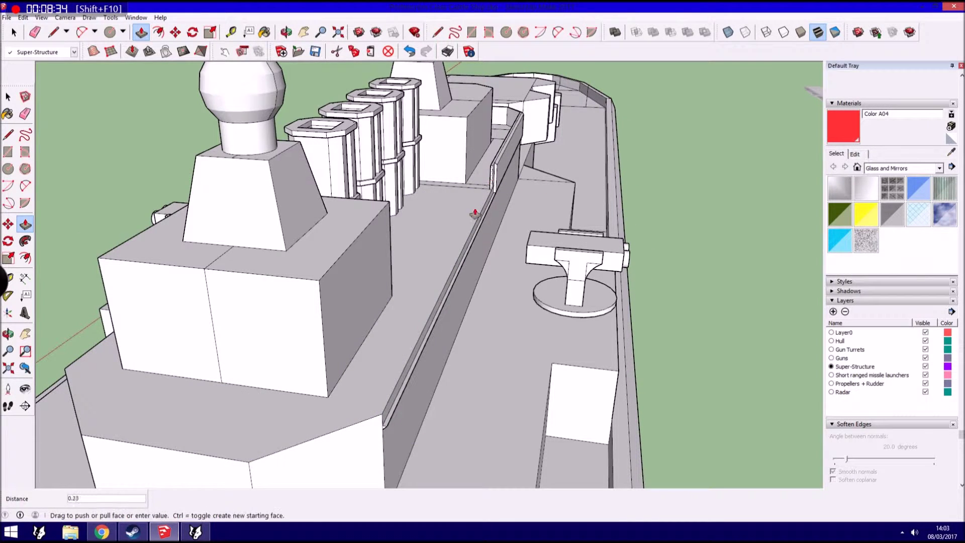
{"action": "left_click", "coordinate": [493, 190]}
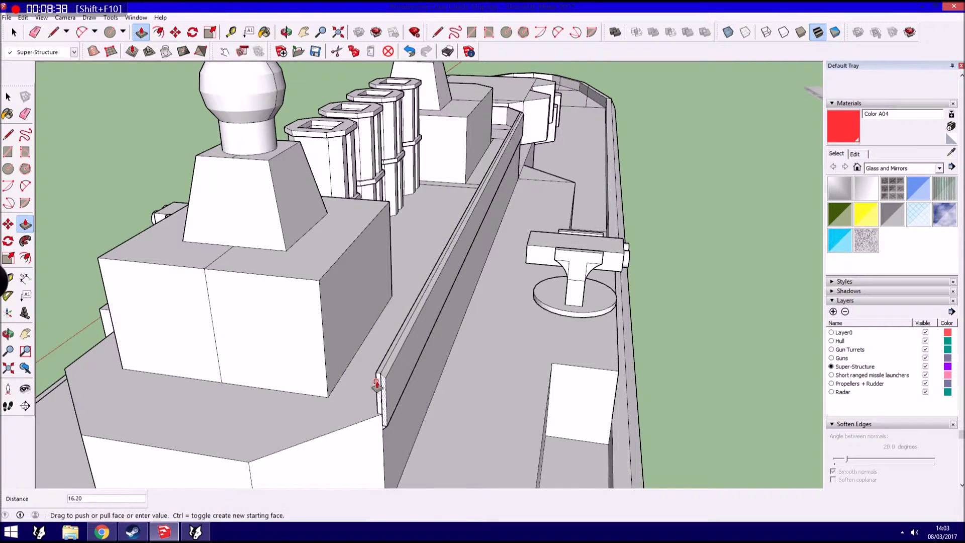
Raise the rear deck-edge strips into walls and push the side wall out to about 16.20.
{"action": "mouse_move", "coordinate": [377, 381]}
{"action": "middle_mouse_down"}
{"action": "mouse_move", "coordinate": [431, 340]}
{"action": "mouse_move", "coordinate": [367, 347]}
{"action": "middle_mouse_up"}
{"action": "left_click", "coordinate": [366, 346]}
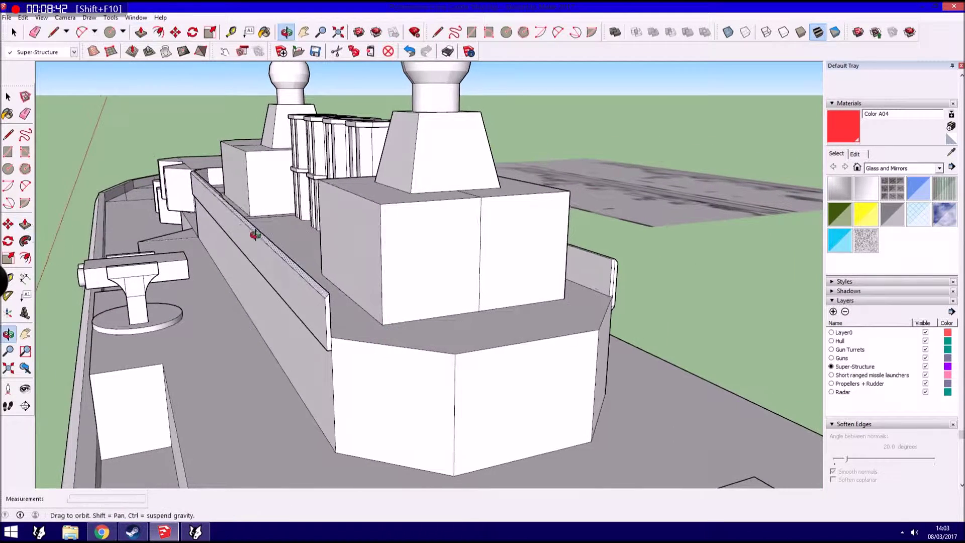
{"action": "middle_click_drag", "start_coordinate": [281, 241], "coordinate": [252, 243]}
{"action": "left_click", "coordinate": [253, 243]}
{"action": "left_click", "coordinate": [283, 286]}
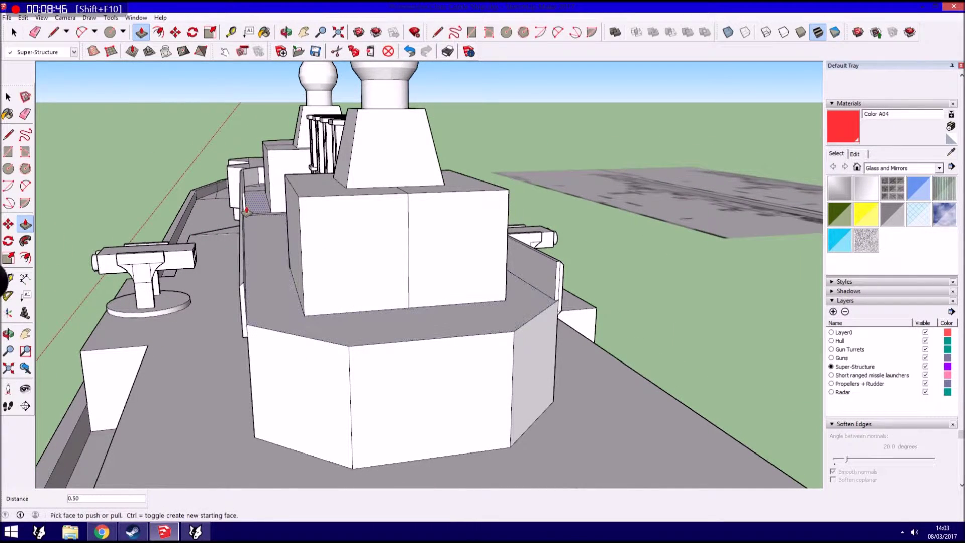
{"action": "middle_click_drag", "start_coordinate": [301, 339], "coordinate": [425, 263]}
{"action": "left_click", "coordinate": [425, 263]}
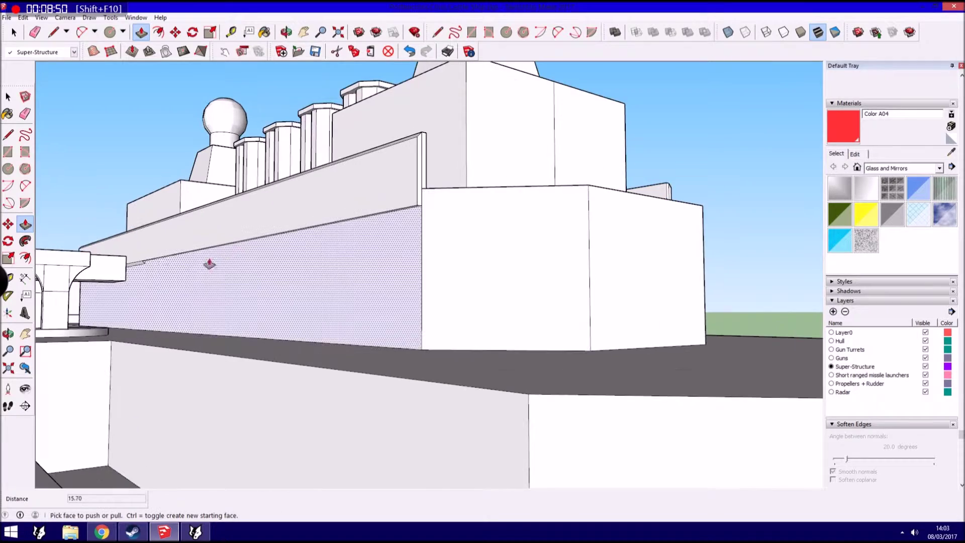
{"action": "middle_click_drag", "start_coordinate": [215, 263], "coordinate": [142, 269]}
{"action": "left_click", "coordinate": [141, 266]}
{"action": "mouse_move", "coordinate": [684, 208]}
{"action": "middle_mouse_down"}
{"action": "mouse_move", "coordinate": [517, 292]}
{"action": "mouse_move", "coordinate": [315, 217]}
{"action": "middle_mouse_up"}
Draw a line across the forward block's front face just below its top.
{"action": "key", "text": "l"}
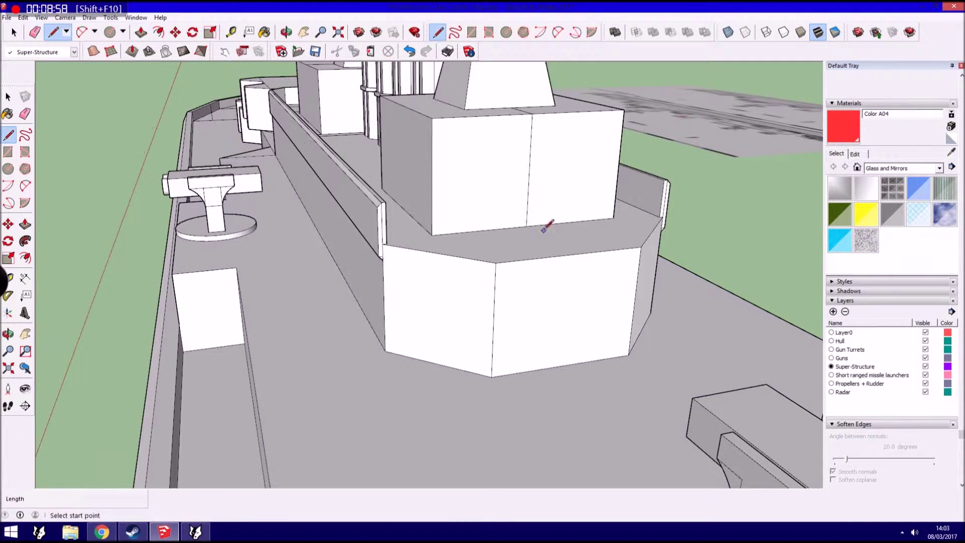
{"action": "scroll", "coordinate": [503, 193], "scroll_direction": "up", "scroll_amount": 2}
{"action": "middle_click_drag", "start_coordinate": [502, 194], "coordinate": [343, 319]}
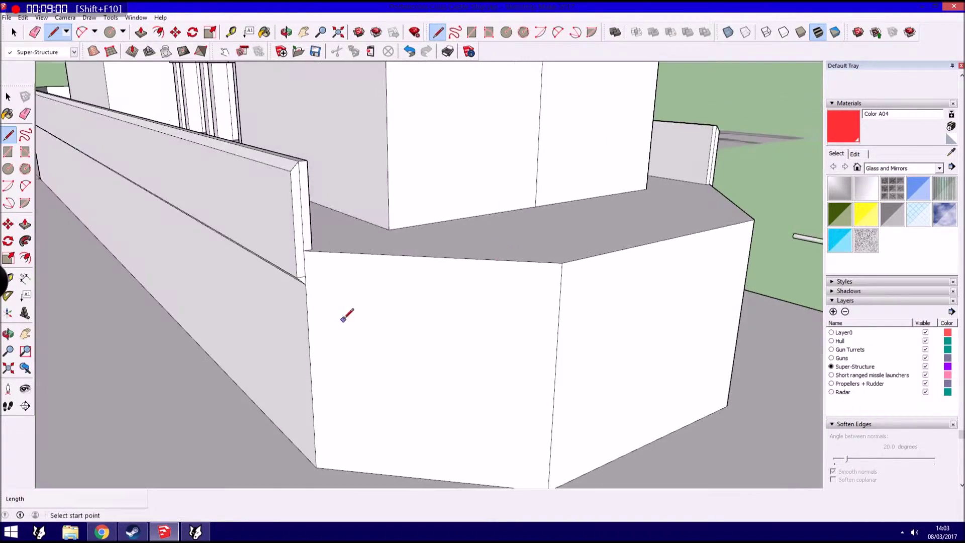
{"action": "left_click", "coordinate": [560, 298]}
{"action": "middle_click_drag", "start_coordinate": [560, 298], "coordinate": [318, 272]}
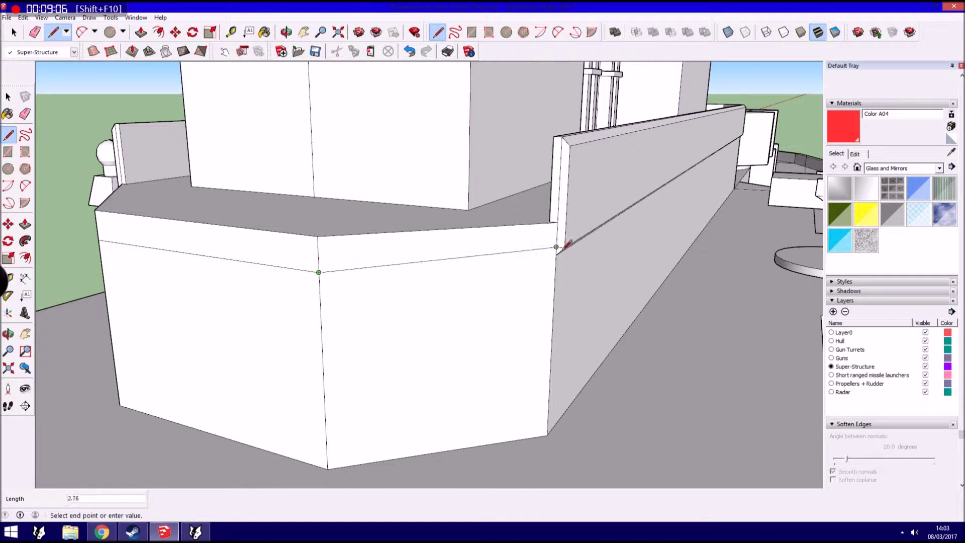
{"action": "middle_click_drag", "start_coordinate": [322, 256], "coordinate": [443, 290]}
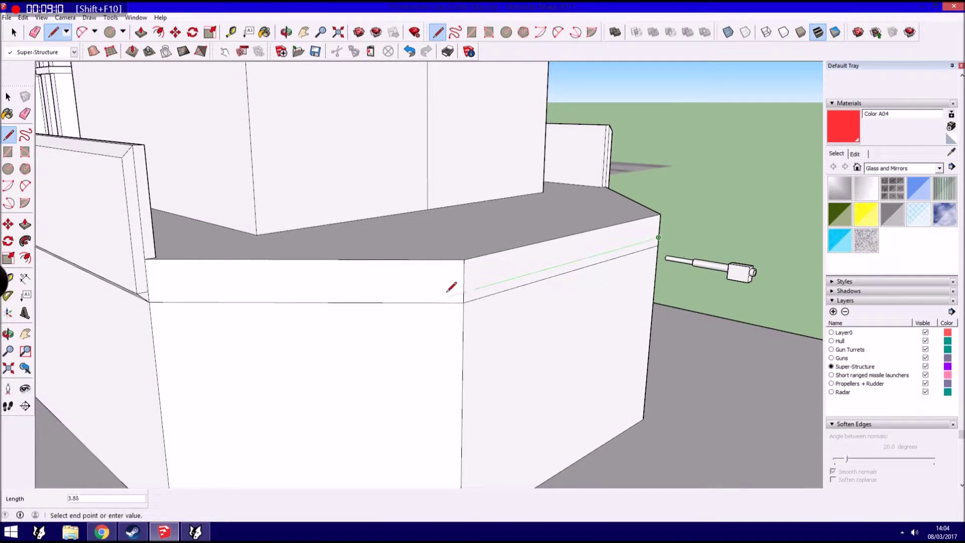
{"action": "left_click", "coordinate": [463, 291]}
{"action": "left_click", "coordinate": [147, 291]}
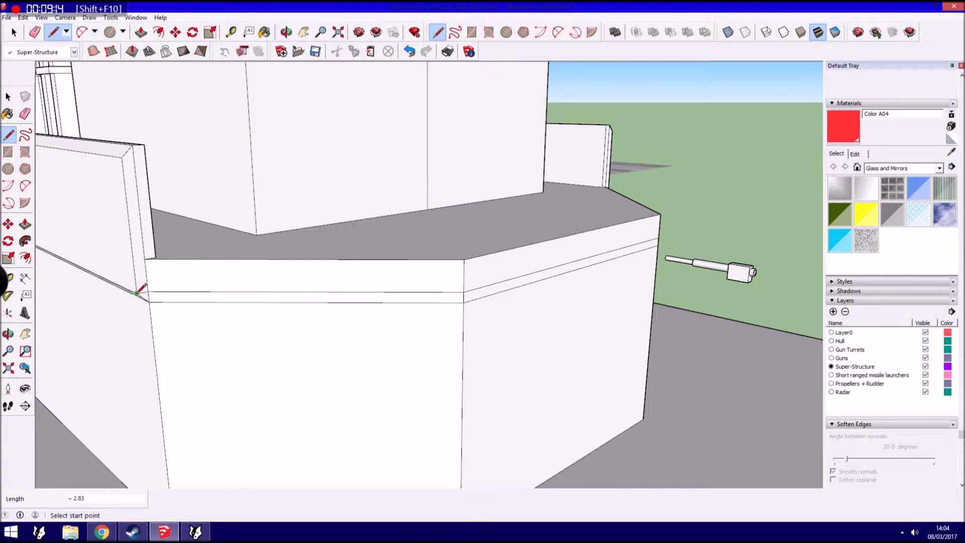
Draw a line along the next face, splitting off a thin strip.
{"action": "mouse_move", "coordinate": [454, 281]}
{"action": "middle_mouse_down"}
{"action": "mouse_move", "coordinate": [543, 301]}
{"action": "mouse_move", "coordinate": [663, 251]}
{"action": "middle_mouse_up"}
{"action": "left_click", "coordinate": [567, 284]}
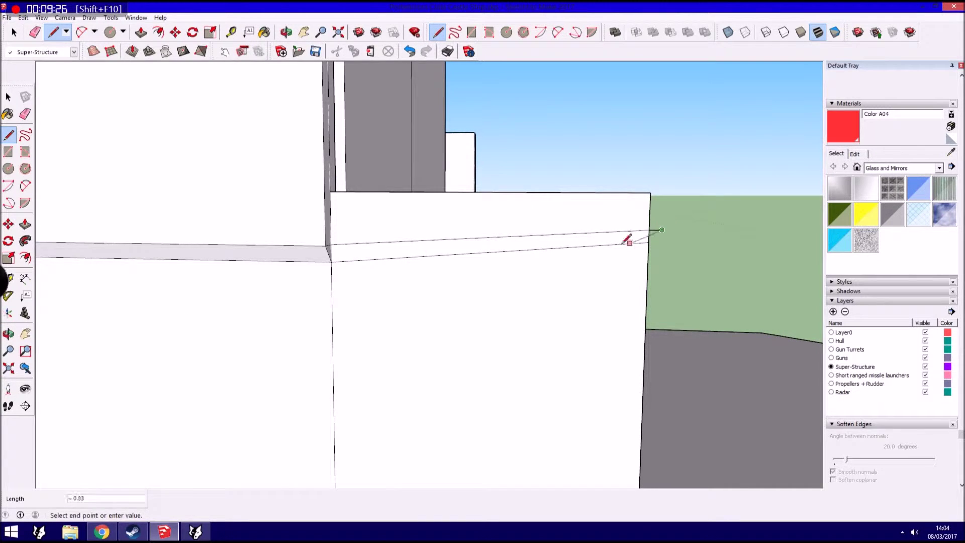
{"action": "middle_click_drag", "start_coordinate": [625, 245], "coordinate": [338, 323]}
{"action": "left_click", "coordinate": [136, 285]}
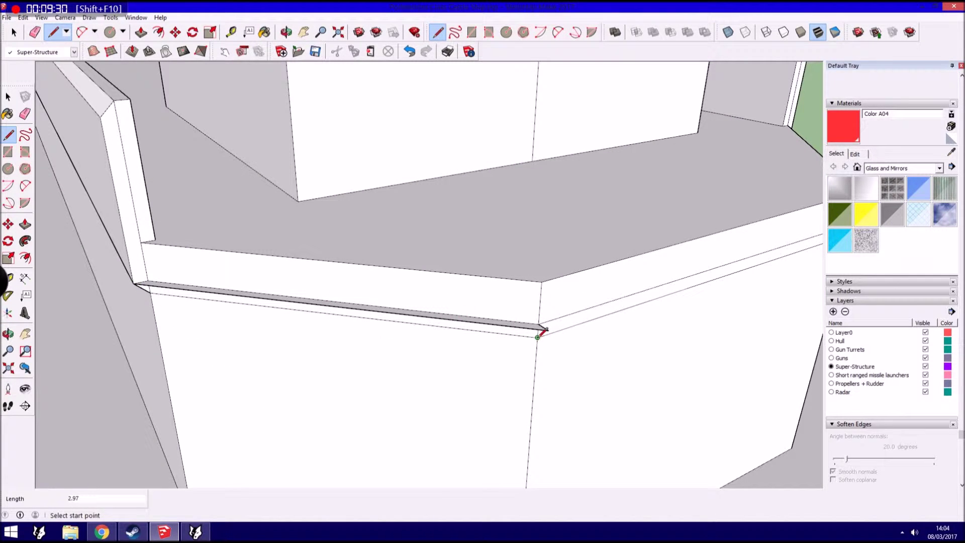
{"action": "middle_click_drag", "start_coordinate": [543, 329], "coordinate": [233, 273]}
Finish the strip's line at the block's right corner and inspect the ledge.
{"action": "key", "text": "p"}
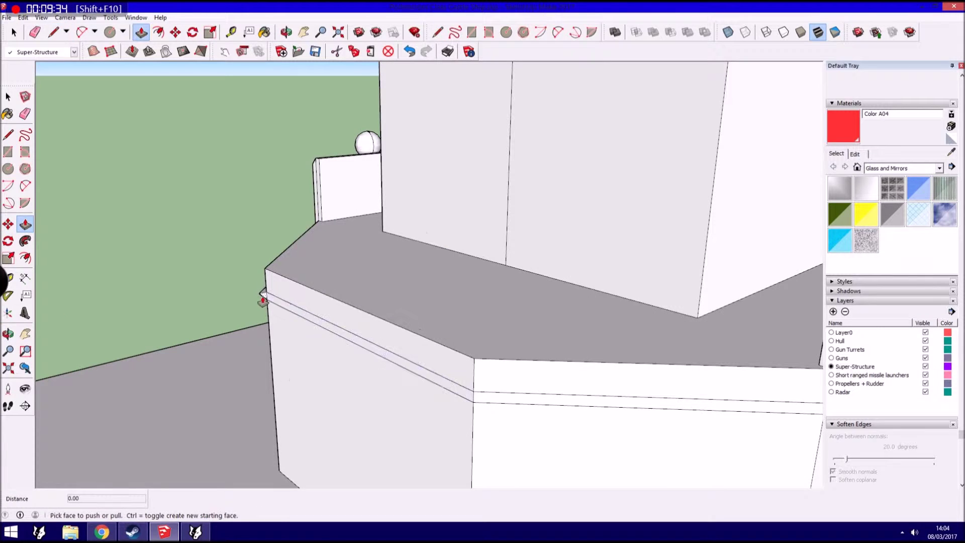
{"action": "mouse_move", "coordinate": [463, 392]}
{"action": "middle_mouse_down"}
{"action": "mouse_move", "coordinate": [262, 338]}
{"action": "mouse_move", "coordinate": [265, 312]}
{"action": "middle_mouse_up"}
{"action": "key", "text": "l"}
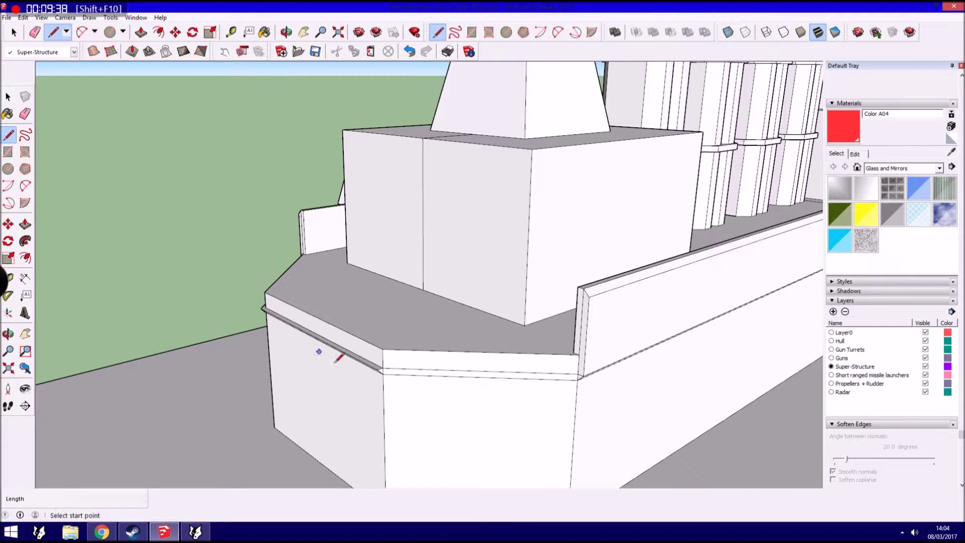
{"action": "left_click", "coordinate": [584, 376]}
{"action": "middle_click_drag", "start_coordinate": [584, 375], "coordinate": [605, 366]}
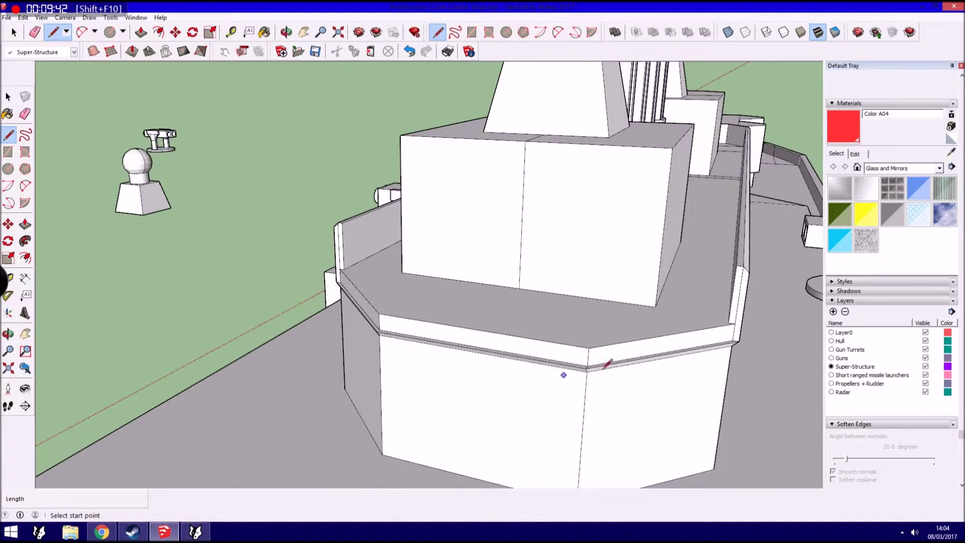
{"action": "middle_click_drag", "start_coordinate": [680, 299], "coordinate": [620, 295]}
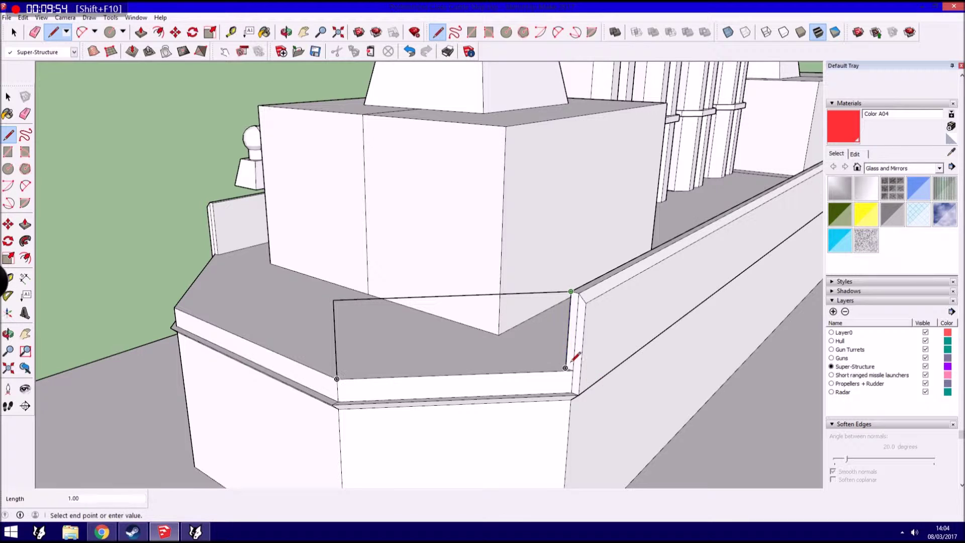
Undo the stray line across the ledge and draw edges closing the floor strip and wall face.
{"action": "key", "text": "Escape"}
{"action": "scroll", "coordinate": [489, 328], "scroll_direction": "up", "scroll_amount": 2}
{"action": "scroll", "coordinate": [489, 329], "scroll_direction": "up", "scroll_amount": 1}
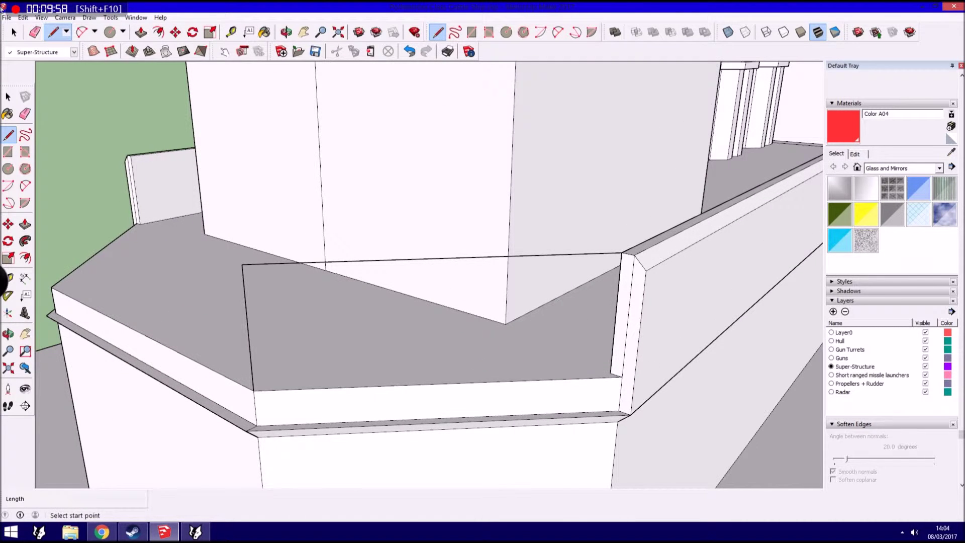
{"action": "left_click", "coordinate": [23, 17]}
{"action": "left_click", "coordinate": [35, 27]}
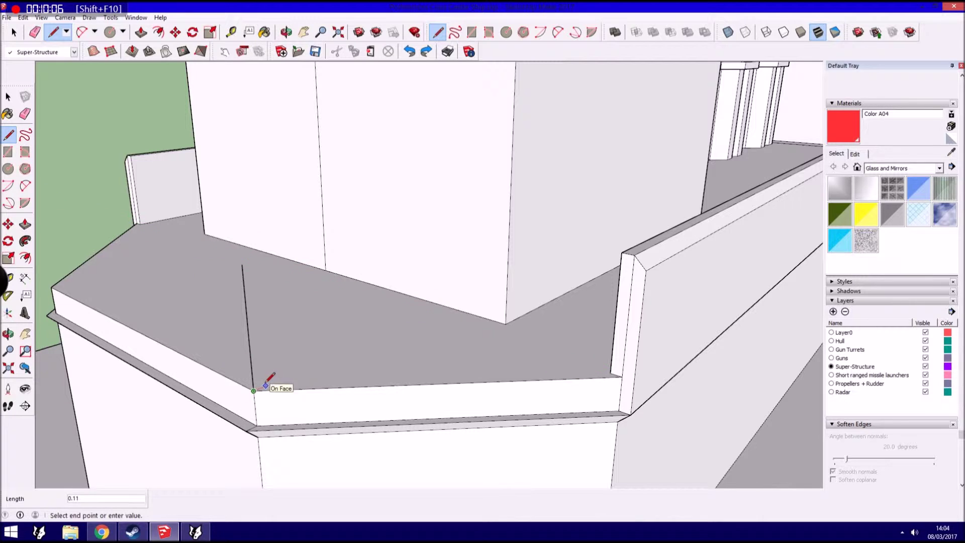
{"action": "left_click", "coordinate": [610, 373]}
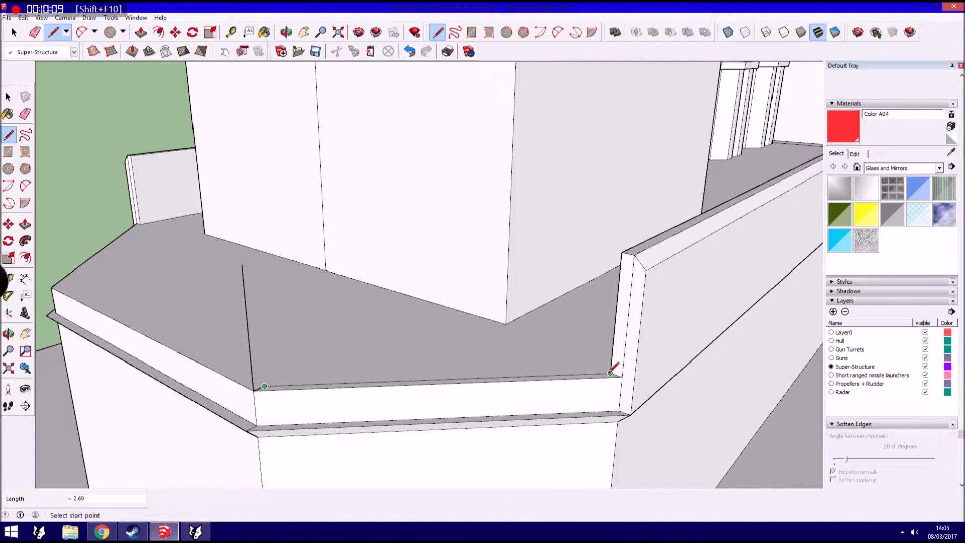
{"action": "left_click", "coordinate": [254, 261]}
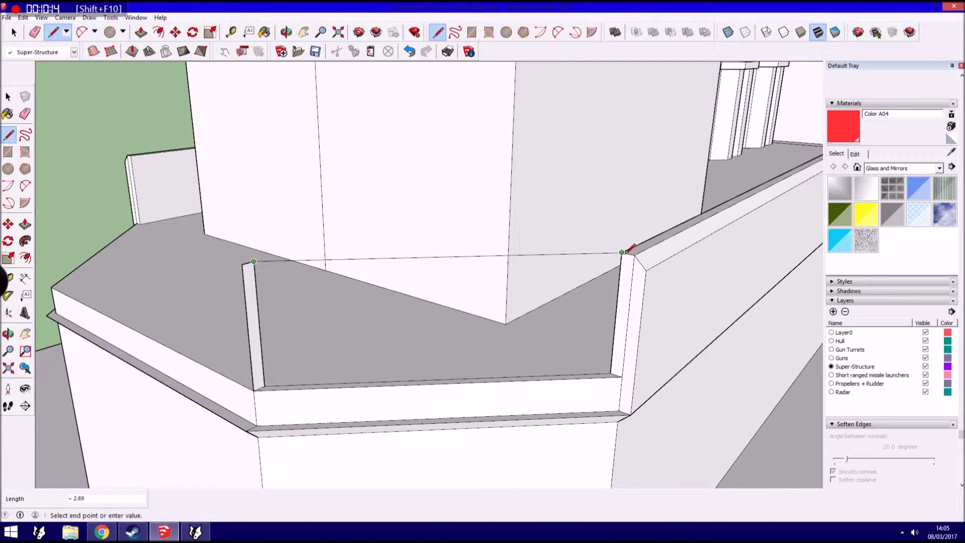
{"action": "left_click", "coordinate": [622, 252]}
{"action": "middle_click_drag", "start_coordinate": [248, 270], "coordinate": [731, 303]}
Reverse the dark inside-out wall face so it points outward.
{"action": "key", "text": "l"}
{"action": "left_click", "coordinate": [8, 96]}
{"action": "right_click", "coordinate": [577, 271]}
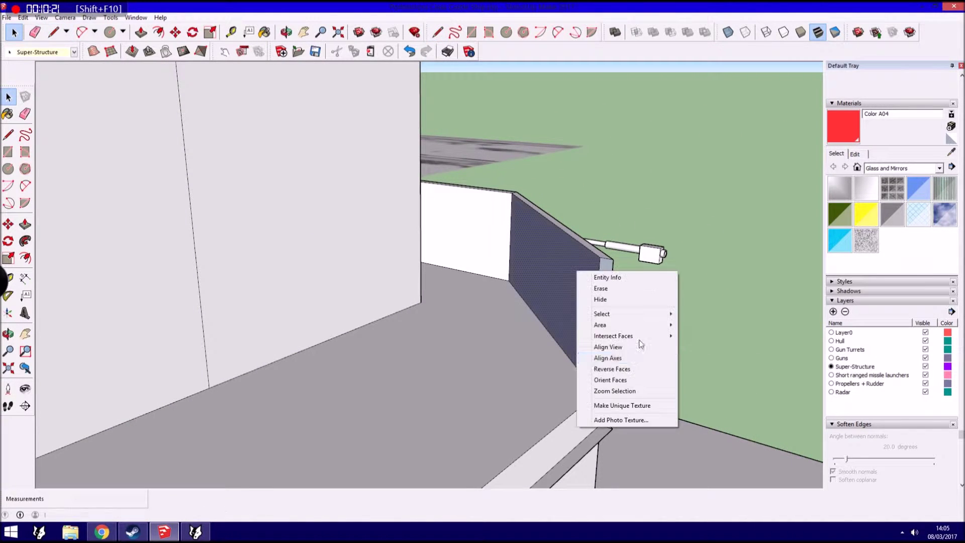
{"action": "left_click", "coordinate": [630, 368]}
{"action": "scroll", "coordinate": [549, 304], "scroll_direction": "down", "scroll_amount": 3}
Push/Pull the floor-edge strips up into bulwark walls, splitting off a new strip with a line.
{"action": "left_click", "coordinate": [24, 225]}
{"action": "left_click", "coordinate": [499, 384]}
{"action": "left_click", "coordinate": [430, 431]}
{"action": "left_click", "coordinate": [8, 135]}
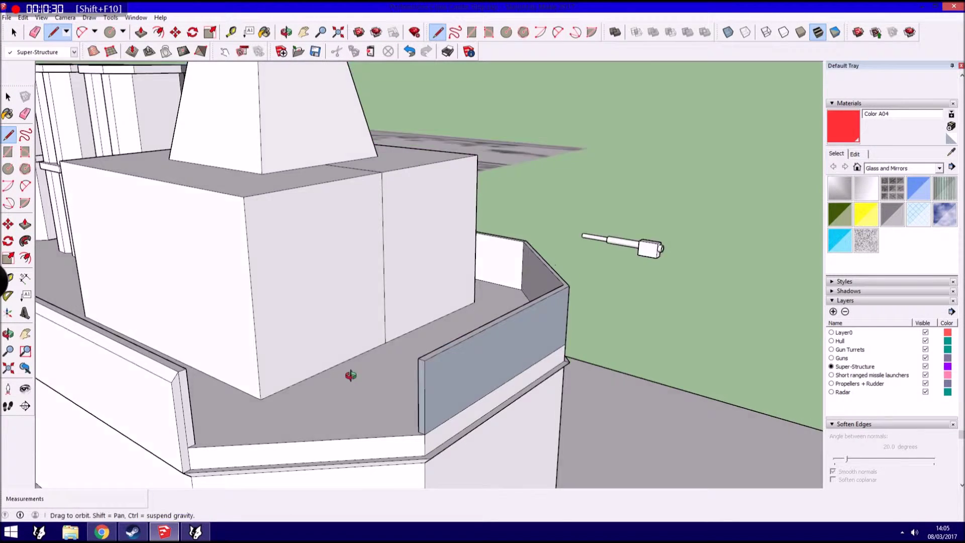
{"action": "scroll", "coordinate": [293, 372], "scroll_direction": "up", "scroll_amount": 2}
{"action": "left_click", "coordinate": [127, 433]}
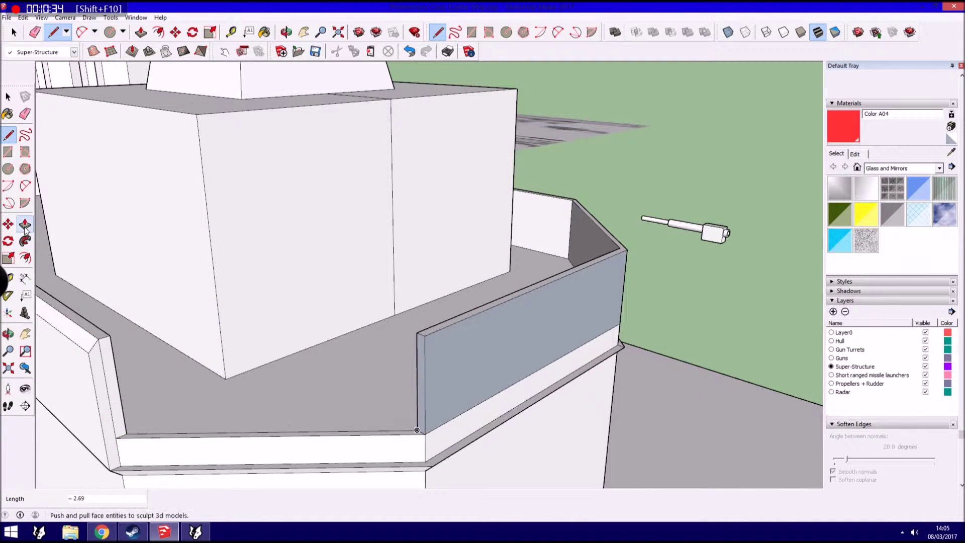
{"action": "left_click", "coordinate": [417, 431]}
{"action": "key", "text": "p"}
{"action": "left_click", "coordinate": [161, 436]}
{"action": "left_click", "coordinate": [99, 335]}
Reverse the new wall face so it points outward.
{"action": "key", "text": "space"}
{"action": "right_click", "coordinate": [494, 352]}
{"action": "left_click", "coordinate": [527, 449]}
{"action": "mouse_move", "coordinate": [527, 449]}
{"action": "middle_mouse_down"}
{"action": "mouse_move", "coordinate": [360, 386]}
{"action": "mouse_move", "coordinate": [622, 310]}
{"action": "mouse_move", "coordinate": [382, 295]}
{"action": "mouse_move", "coordinate": [301, 266]}
{"action": "mouse_move", "coordinate": [219, 329]}
{"action": "middle_mouse_up"}
{"action": "key", "text": "space"}
Close the line at the wall corner and delete the unwanted grey top face.
{"action": "key", "text": "l"}
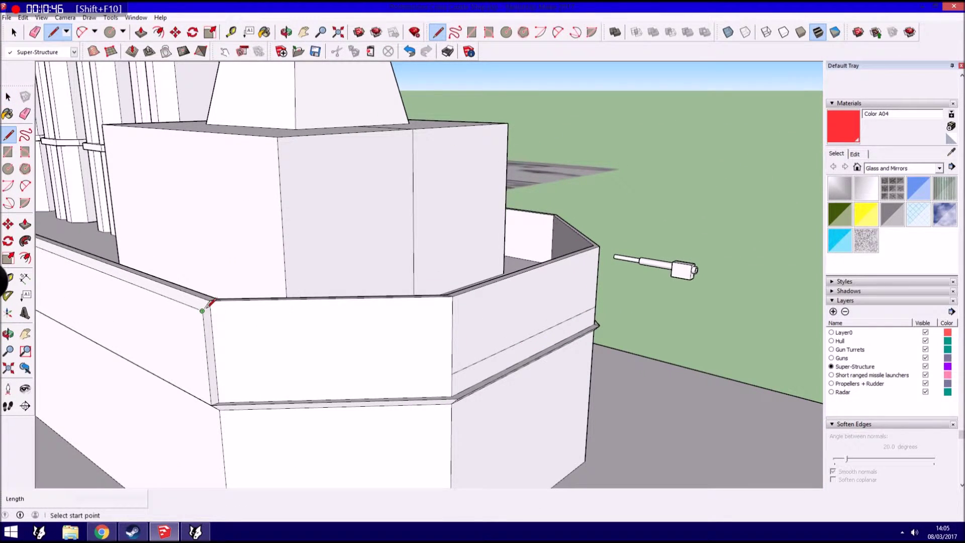
{"action": "mouse_move", "coordinate": [488, 294]}
{"action": "middle_mouse_down"}
{"action": "mouse_move", "coordinate": [478, 291]}
{"action": "mouse_move", "coordinate": [507, 249]}
{"action": "middle_mouse_up"}
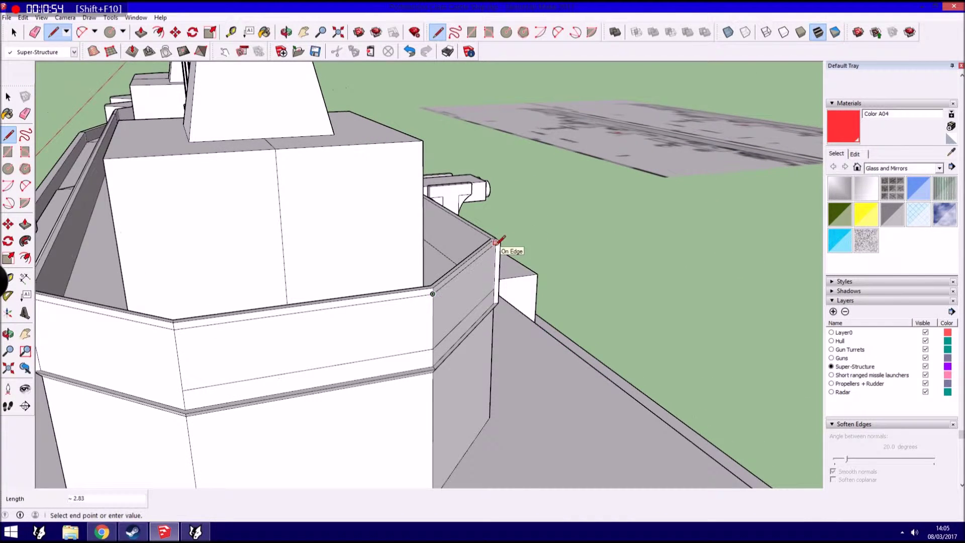
{"action": "scroll", "coordinate": [495, 241], "scroll_direction": "up", "scroll_amount": 2}
{"action": "left_click", "coordinate": [507, 236]}
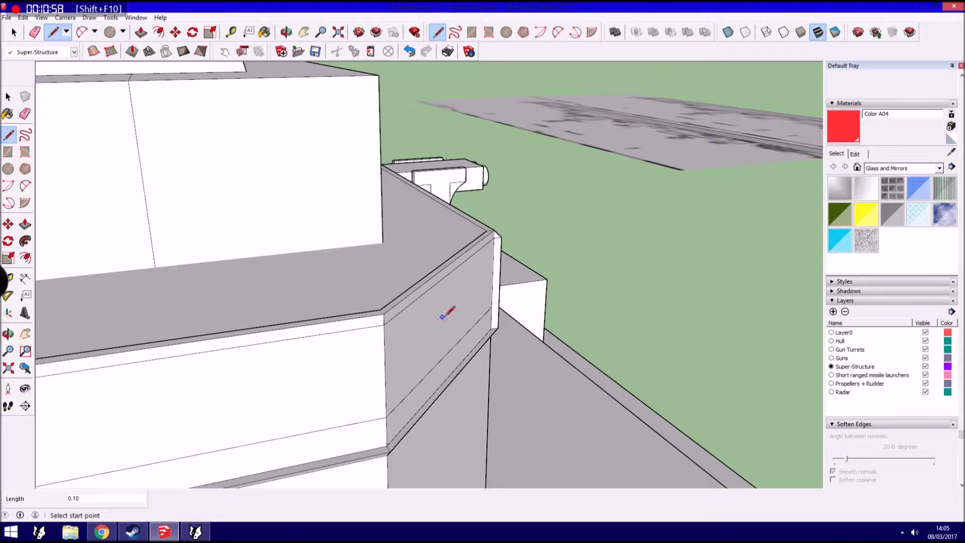
{"action": "key", "text": "space"}
{"action": "left_click", "coordinate": [416, 242]}
{"action": "key", "text": "Delete"}
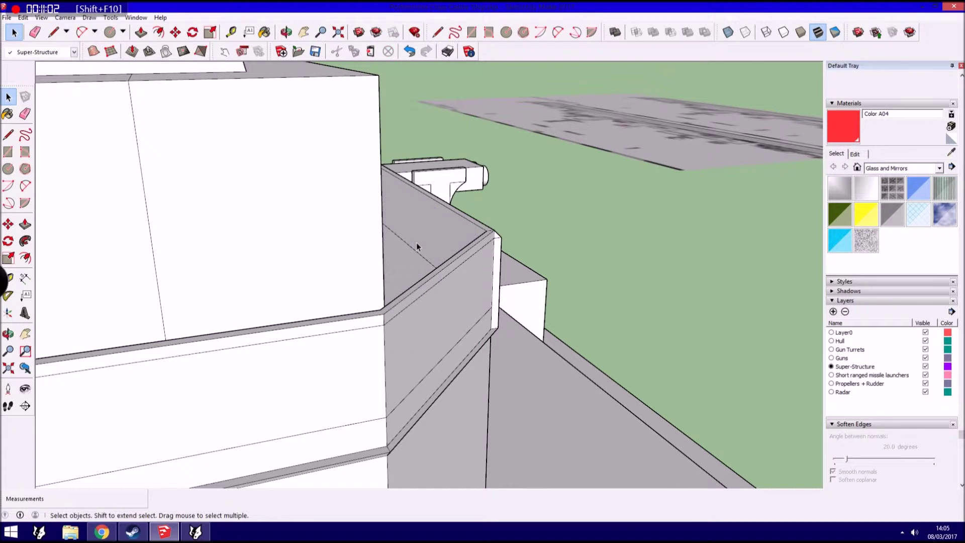
Draw the vertical edge that closes the wall's narrow end face.
{"action": "left_click", "coordinate": [12, 139]}
{"action": "middle_click_drag", "start_coordinate": [453, 301], "coordinate": [508, 297]}
{"action": "left_click", "coordinate": [507, 295]}
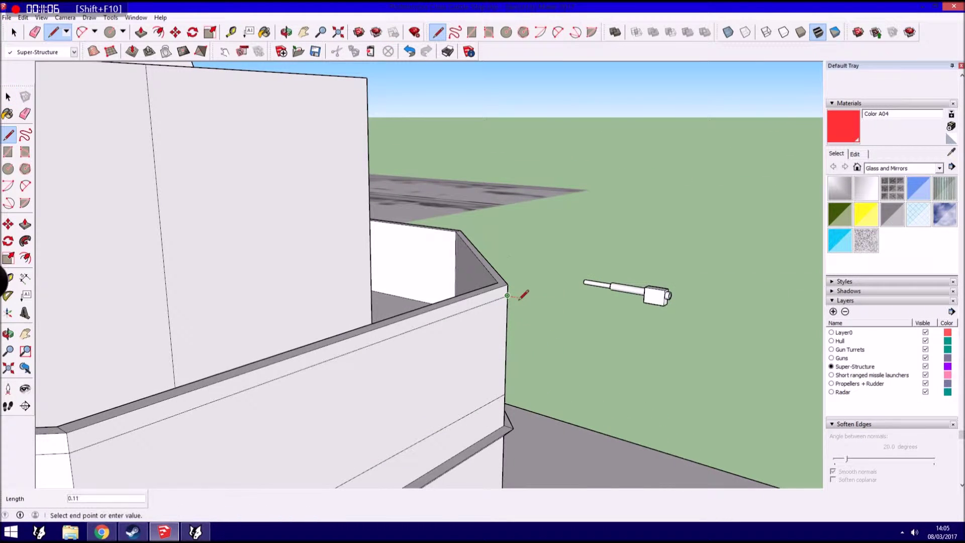
{"action": "key", "text": "Escape"}
{"action": "middle_click_drag", "start_coordinate": [513, 428], "coordinate": [506, 300]}
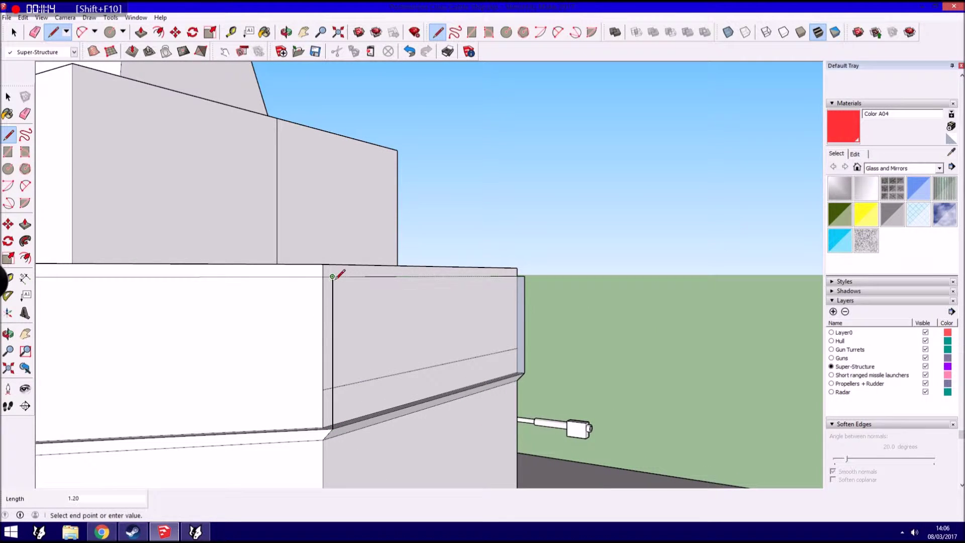
{"action": "left_click", "coordinate": [332, 276]}
{"action": "left_click", "coordinate": [323, 275]}
Draw lines along the wall top to the far corner, closing the remaining top faces.
{"action": "middle_click_drag", "start_coordinate": [455, 274], "coordinate": [219, 284]}
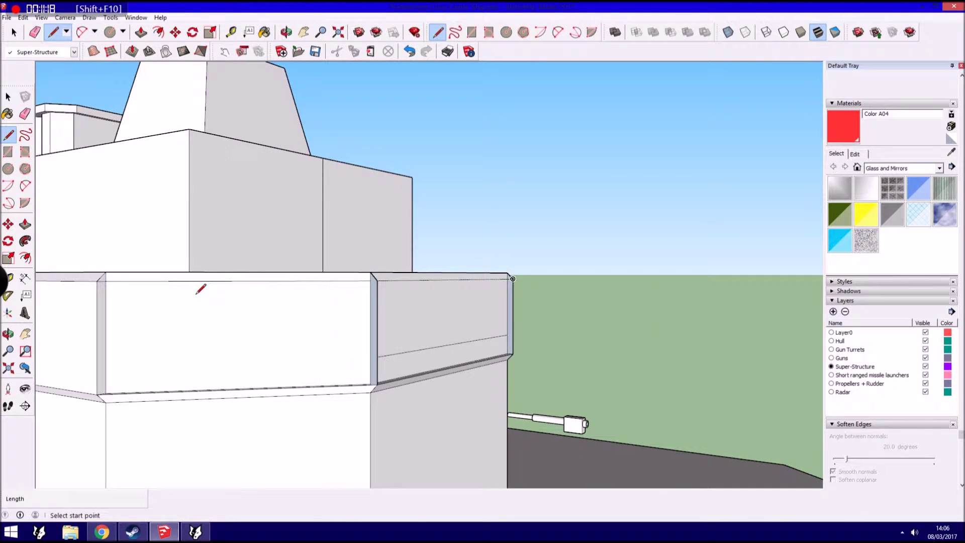
{"action": "left_click", "coordinate": [99, 279]}
{"action": "left_click", "coordinate": [374, 275]}
{"action": "middle_click_drag", "start_coordinate": [374, 275], "coordinate": [266, 353]}
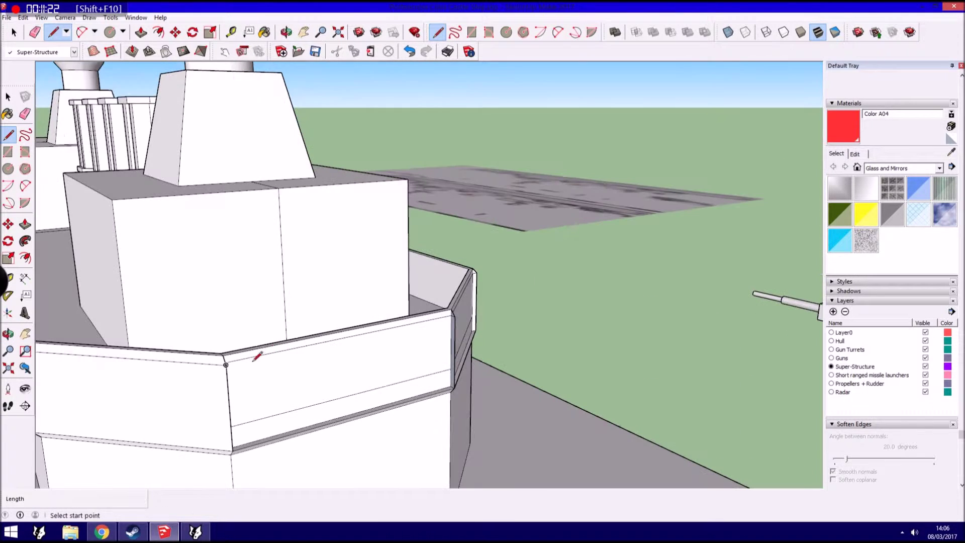
{"action": "left_click", "coordinate": [226, 364]}
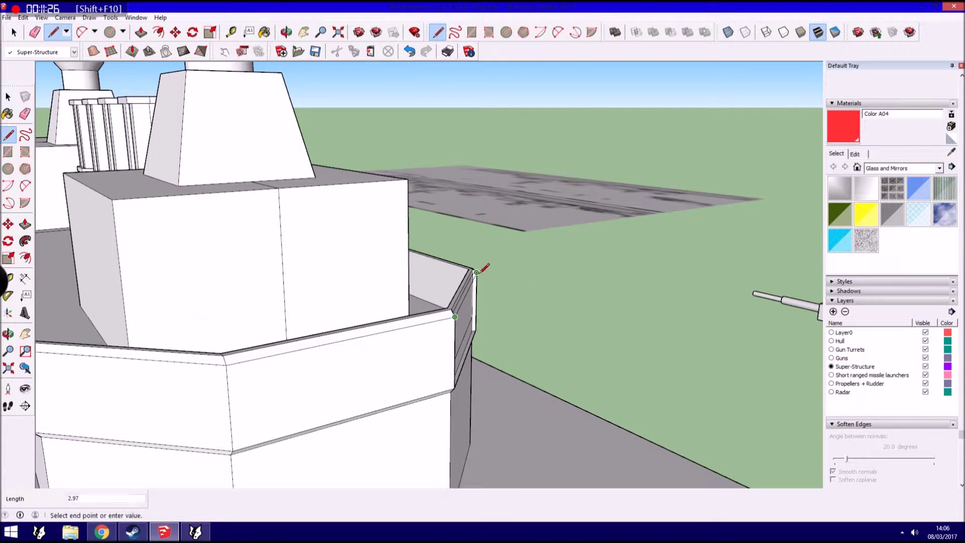
{"action": "left_click", "coordinate": [478, 271]}
{"action": "middle_click_drag", "start_coordinate": [477, 272], "coordinate": [302, 321]}
{"action": "key", "text": "space"}
{"action": "right_click", "coordinate": [294, 321]}
{"action": "key", "text": "Escape"}
{"action": "middle_click_drag", "start_coordinate": [378, 390], "coordinate": [709, 308]}
{"action": "left_click", "coordinate": [8, 135]}
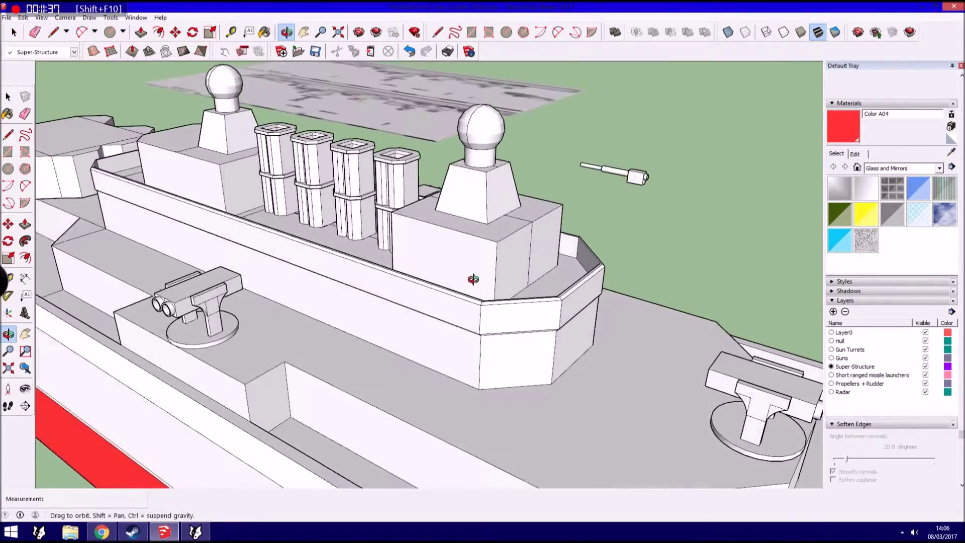
{"action": "mouse_move", "coordinate": [447, 315]}
{"action": "middle_mouse_down"}
{"action": "mouse_move", "coordinate": [395, 263]}
{"action": "mouse_move", "coordinate": [413, 283]}
{"action": "mouse_move", "coordinate": [301, 394]}
{"action": "mouse_move", "coordinate": [288, 381]}
{"action": "mouse_move", "coordinate": [133, 373]}
{"action": "middle_mouse_up"}
{"action": "middle_click_drag", "start_coordinate": [635, 304], "coordinate": [571, 361]}
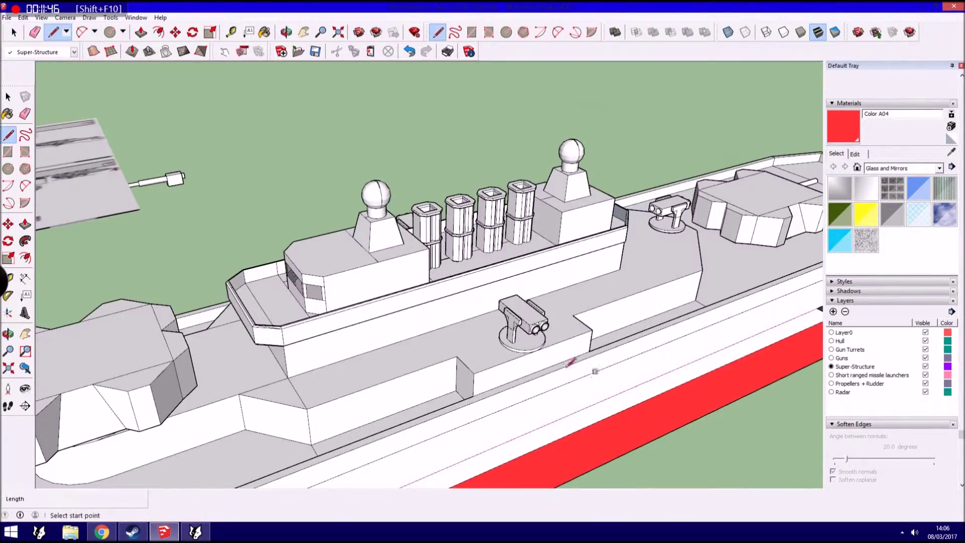
{"action": "middle_click_drag", "start_coordinate": [232, 358], "coordinate": [571, 299]}
{"action": "left_click", "coordinate": [8, 97]}
{"action": "mouse_move", "coordinate": [211, 211]}
{"action": "middle_mouse_down"}
{"action": "mouse_move", "coordinate": [243, 215]}
{"action": "mouse_move", "coordinate": [474, 420]}
{"action": "mouse_move", "coordinate": [500, 478]}
{"action": "middle_mouse_up"}
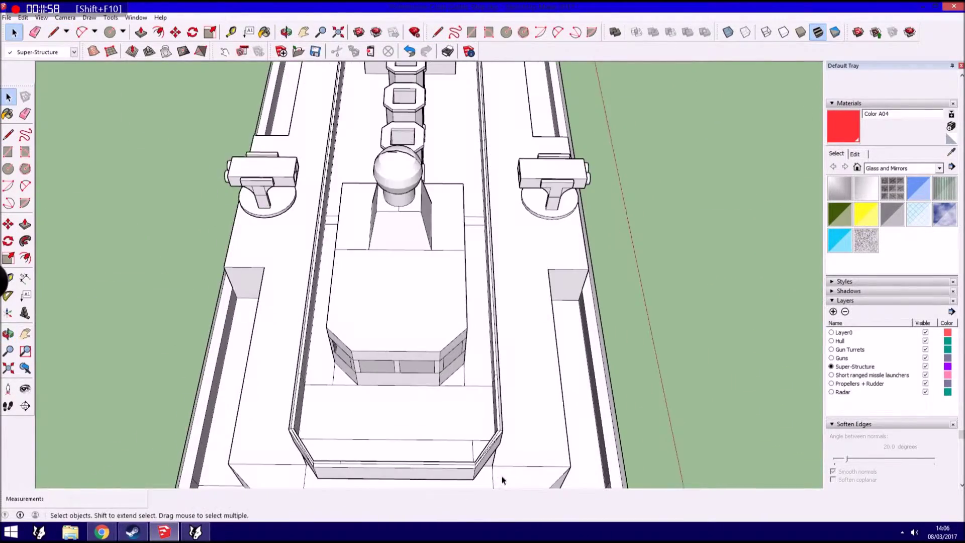
{"action": "scroll", "coordinate": [502, 454], "scroll_direction": "up", "scroll_amount": 3}
{"action": "scroll", "coordinate": [458, 444], "scroll_direction": "up", "scroll_amount": 2}
{"action": "middle_click_drag", "start_coordinate": [527, 404], "coordinate": [5, 54]}
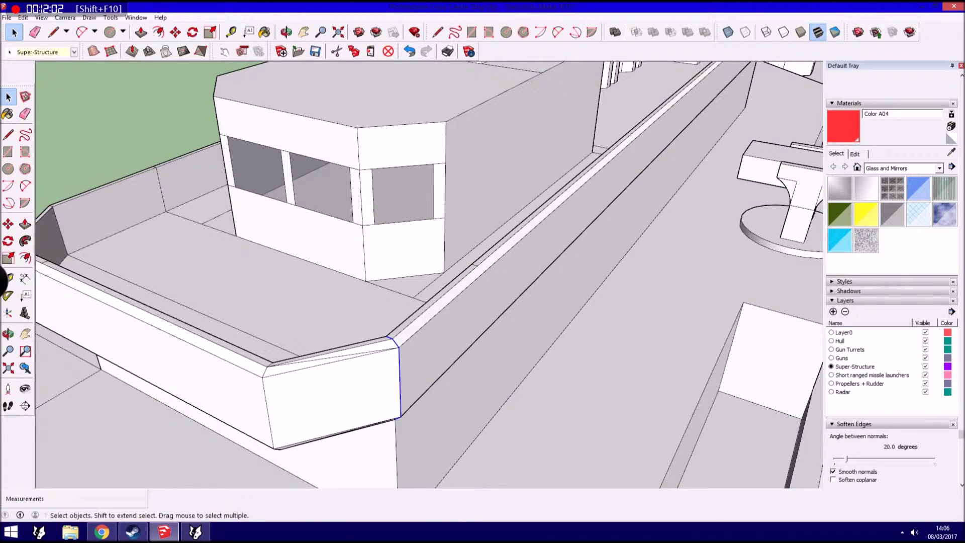
Copy and paste the selected wall piece, placing it at the lower wall's endpoint.
{"action": "left_click", "coordinate": [23, 17]}
{"action": "left_click", "coordinate": [36, 71]}
{"action": "left_click", "coordinate": [23, 17]}
{"action": "left_click", "coordinate": [36, 80]}
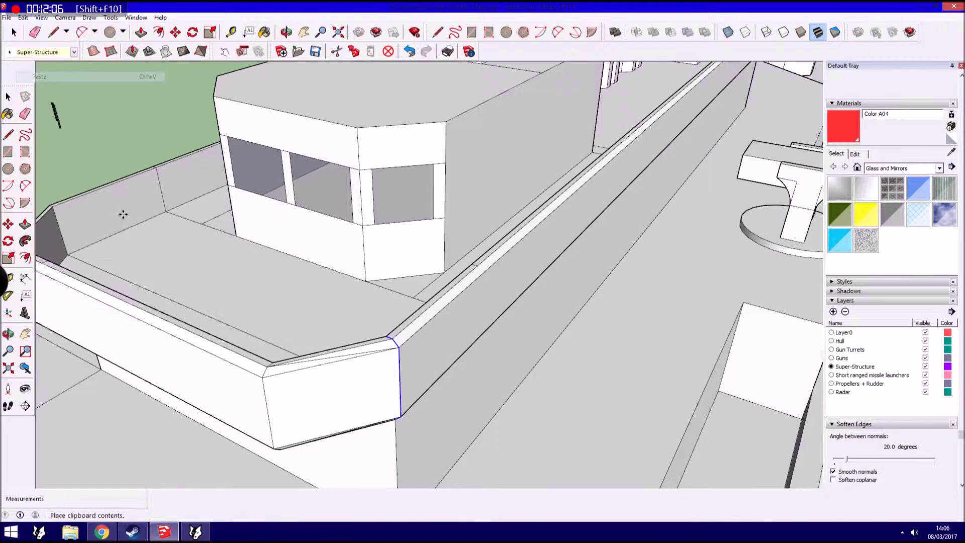
{"action": "scroll", "coordinate": [270, 347], "scroll_direction": "down", "scroll_amount": 3}
{"action": "middle_click_drag", "start_coordinate": [270, 346], "coordinate": [485, 390]}
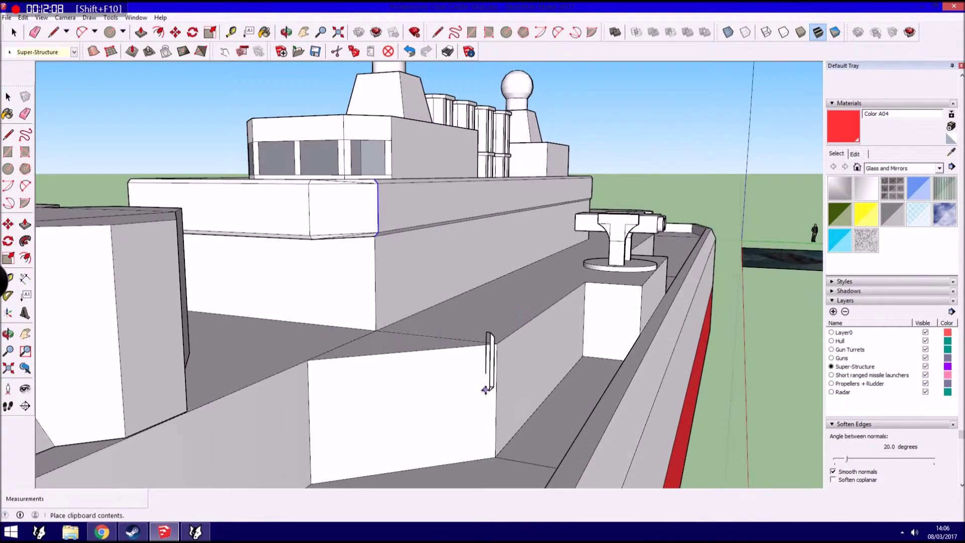
{"action": "left_click", "coordinate": [495, 346]}
Reposition the pasted wall piece beside the turret mount.
{"action": "scroll", "coordinate": [523, 356], "scroll_direction": "up", "scroll_amount": 3}
{"action": "middle_click_drag", "start_coordinate": [523, 355], "coordinate": [581, 355]}
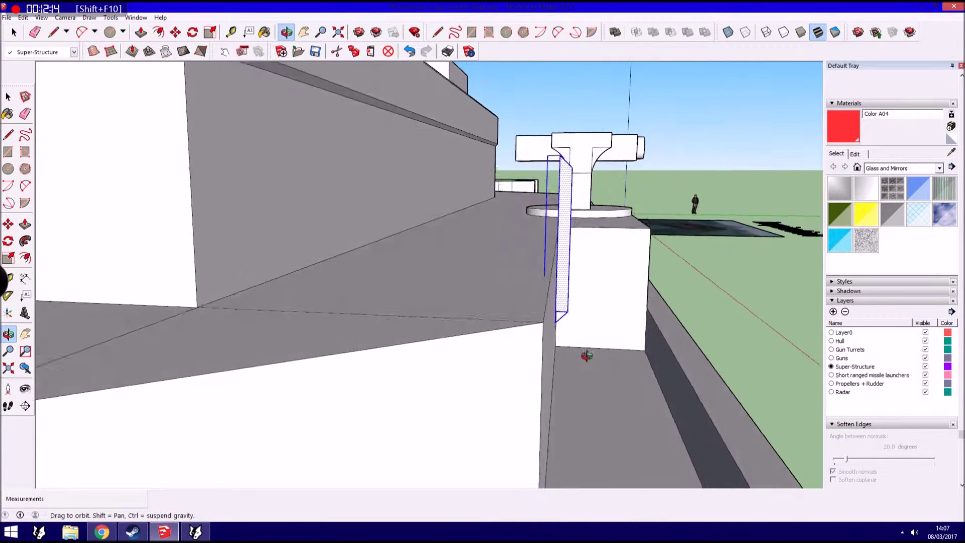
{"action": "left_click", "coordinate": [547, 347]}
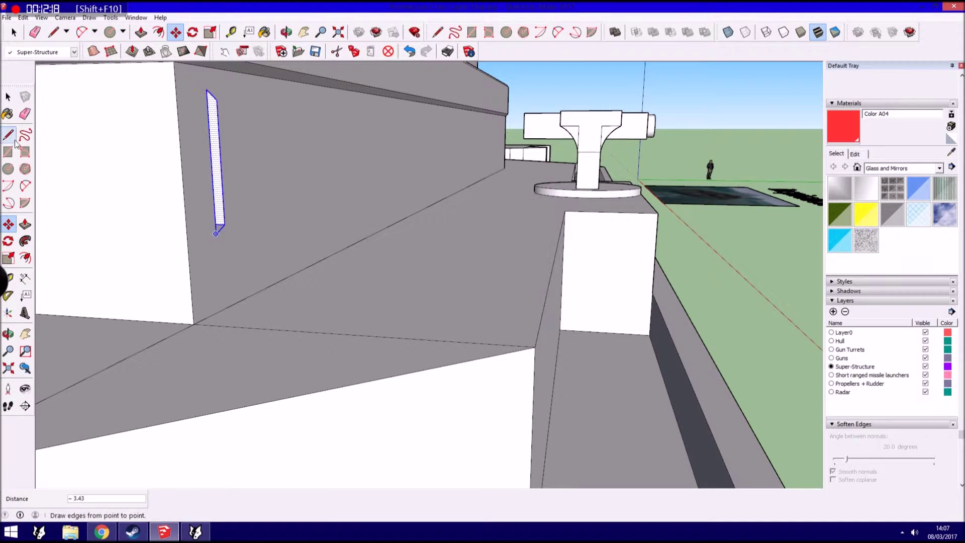
{"action": "key", "text": "l"}
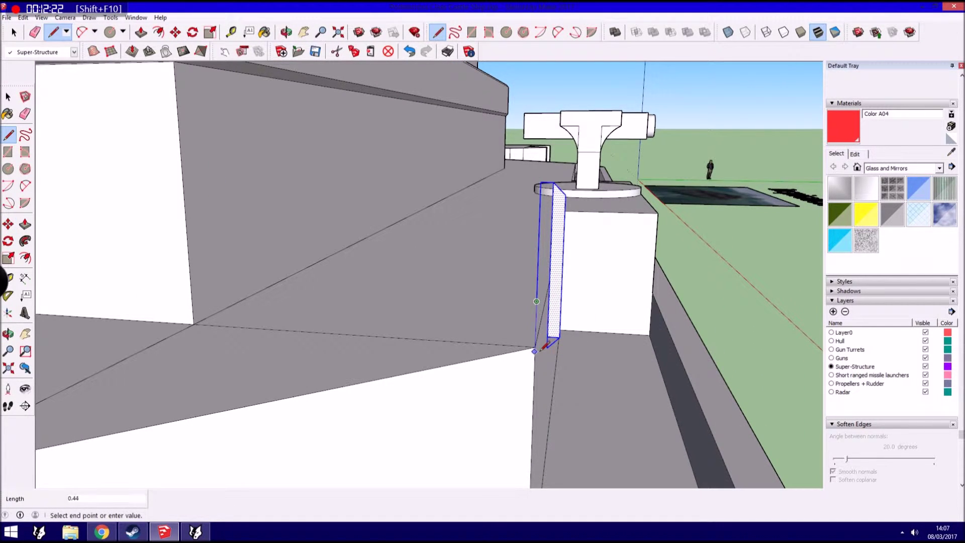
{"action": "key", "text": "Escape"}
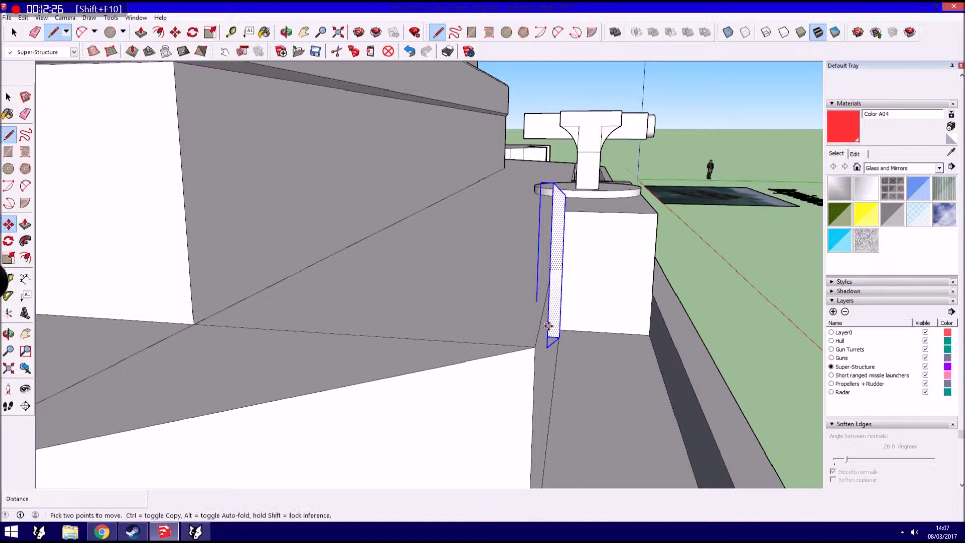
{"action": "scroll", "coordinate": [580, 363], "scroll_direction": "up", "scroll_amount": 2}
{"action": "scroll", "coordinate": [581, 363], "scroll_direction": "up", "scroll_amount": 2}
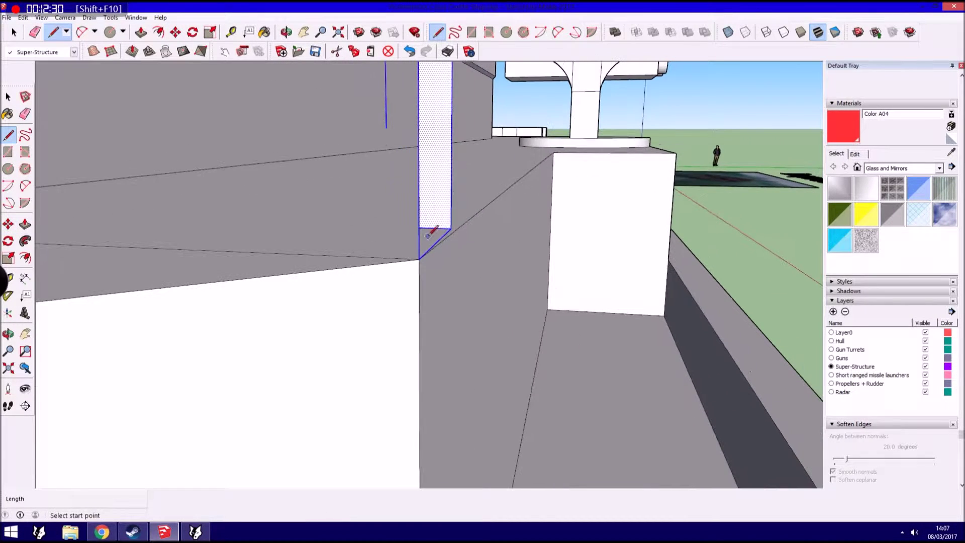
{"action": "key", "text": "Escape"}
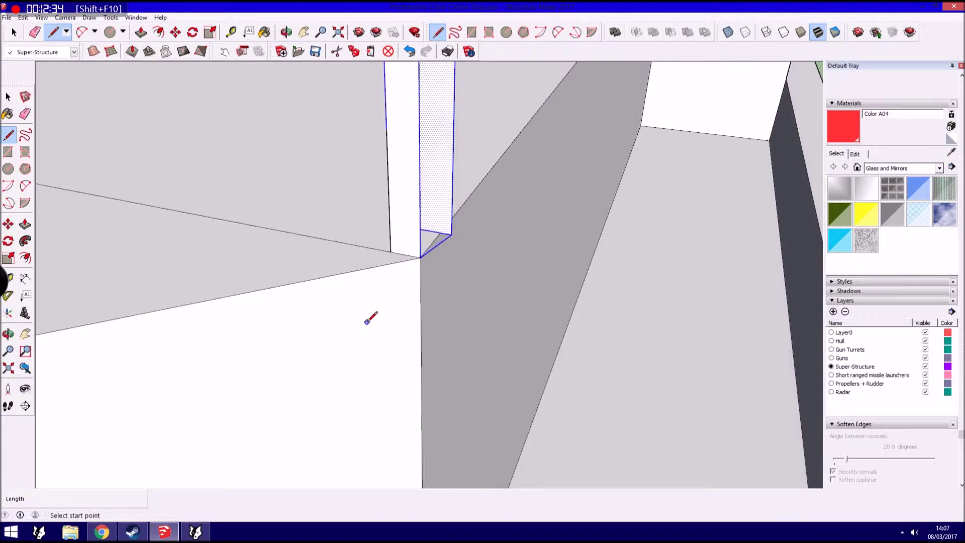
{"action": "middle_click_drag", "start_coordinate": [420, 254], "coordinate": [338, 280]}
{"action": "left_click", "coordinate": [8, 97]}
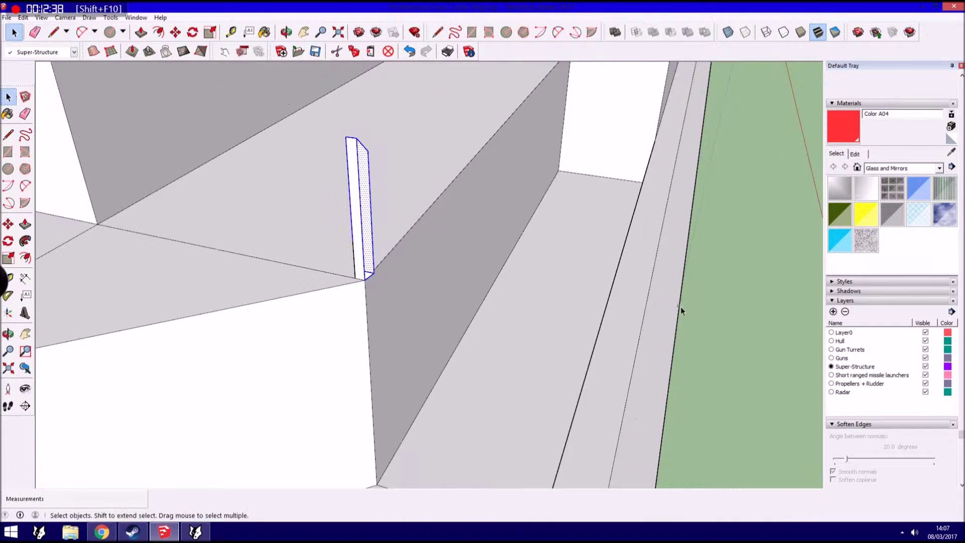
{"action": "key", "text": "p"}
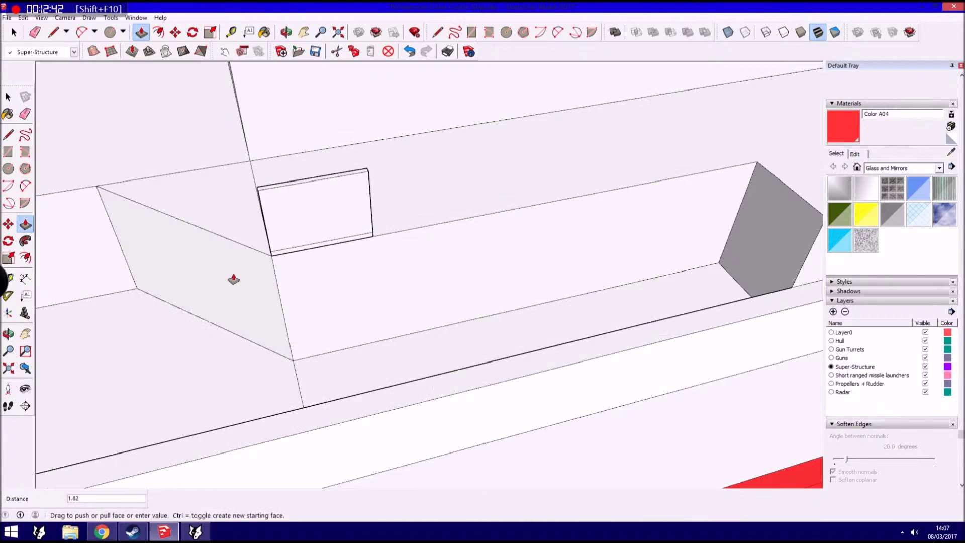
Apply Orient Faces to the new wall panel beside the turret and inspect it closely.
{"action": "scroll", "coordinate": [574, 128], "scroll_direction": "down", "scroll_amount": 3}
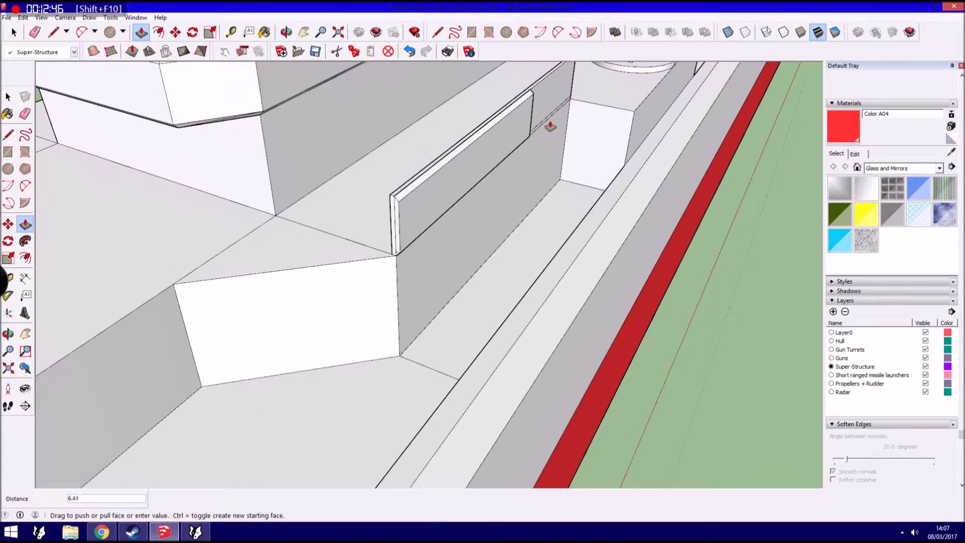
{"action": "middle_click_drag", "start_coordinate": [550, 123], "coordinate": [431, 230]}
{"action": "scroll", "coordinate": [431, 229], "scroll_direction": "up", "scroll_amount": 3}
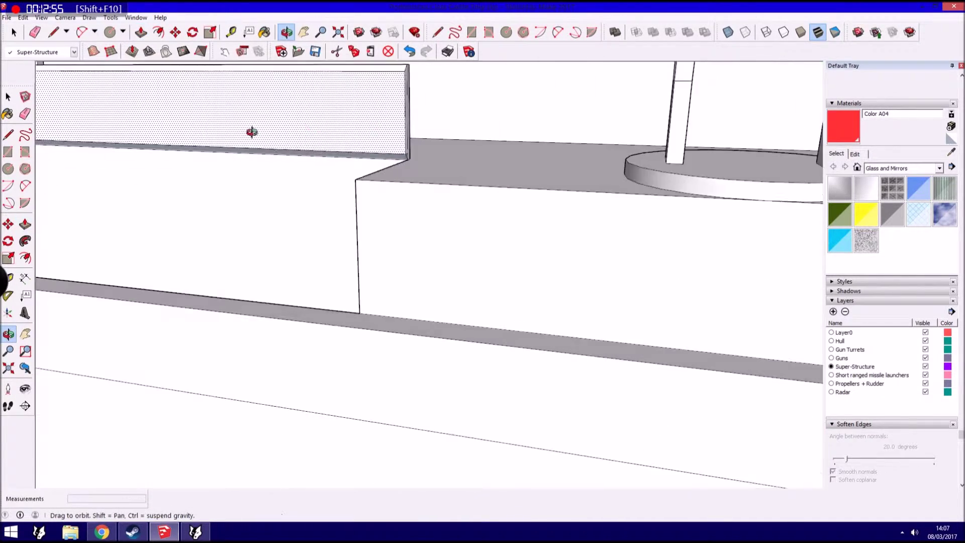
{"action": "key", "text": "space"}
{"action": "right_click", "coordinate": [308, 164]}
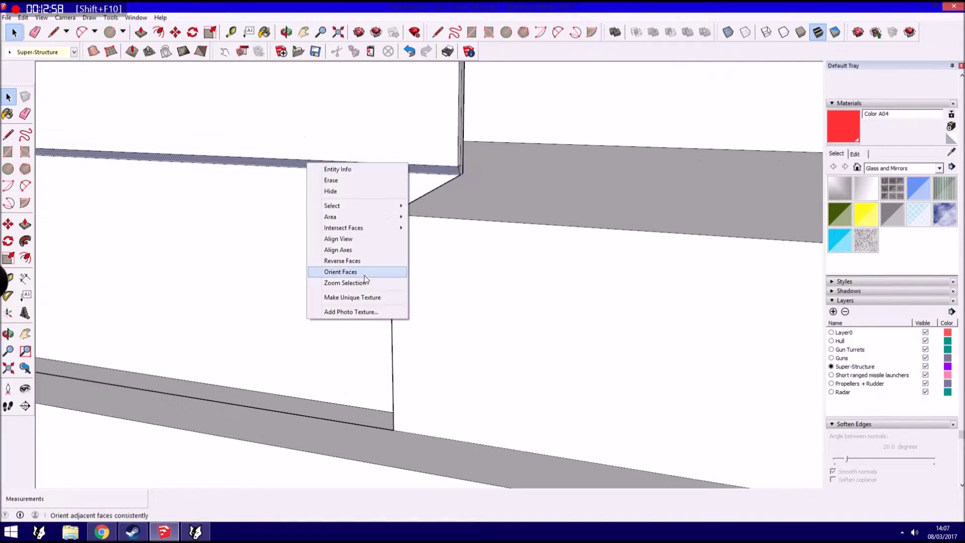
{"action": "left_click", "coordinate": [365, 278]}
{"action": "middle_click_drag", "start_coordinate": [371, 250], "coordinate": [414, 243]}
{"action": "middle_click_drag", "start_coordinate": [692, 402], "coordinate": [366, 294]}
{"action": "scroll", "coordinate": [488, 346], "scroll_direction": "up", "scroll_amount": 3}
{"action": "middle_click_drag", "start_coordinate": [462, 319], "coordinate": [491, 176]}
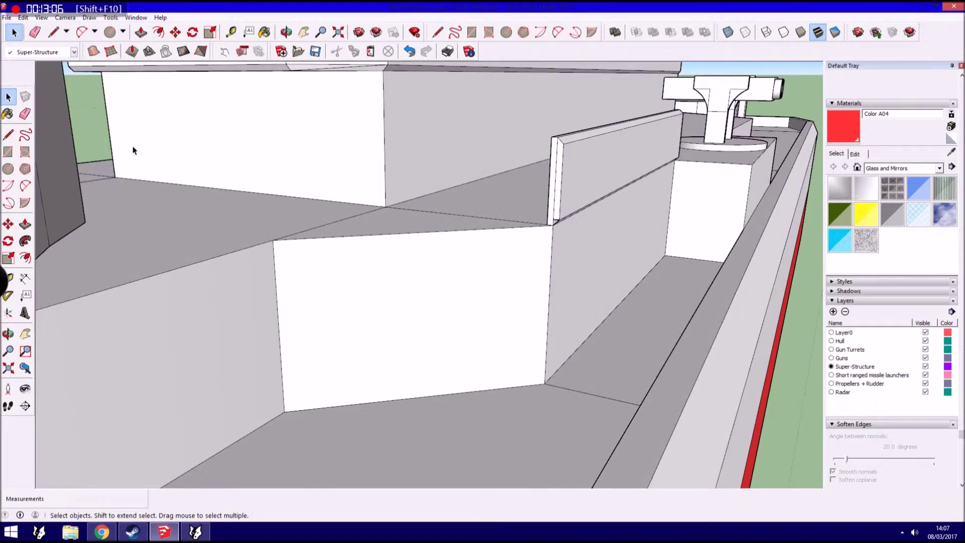
{"action": "key", "text": "o"}
{"action": "mouse_move", "coordinate": [495, 198]}
{"action": "left_mouse_down"}
{"action": "mouse_move", "coordinate": [693, 299]}
{"action": "mouse_move", "coordinate": [673, 291]}
{"action": "left_mouse_up"}
Draw edges from the wall's top corner closing the lip's thin end face and sloped top face.
{"action": "key", "text": "l"}
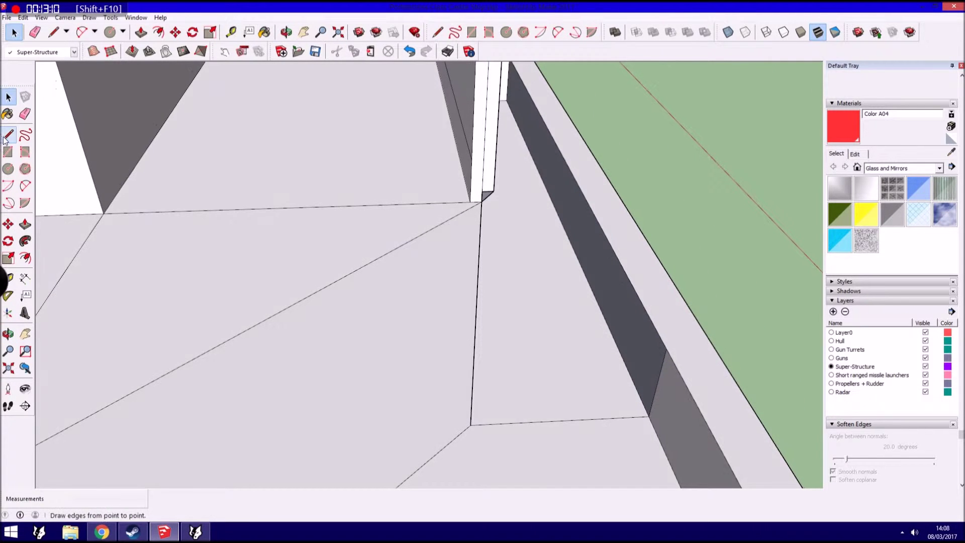
{"action": "scroll", "coordinate": [497, 186], "scroll_direction": "down", "scroll_amount": 2}
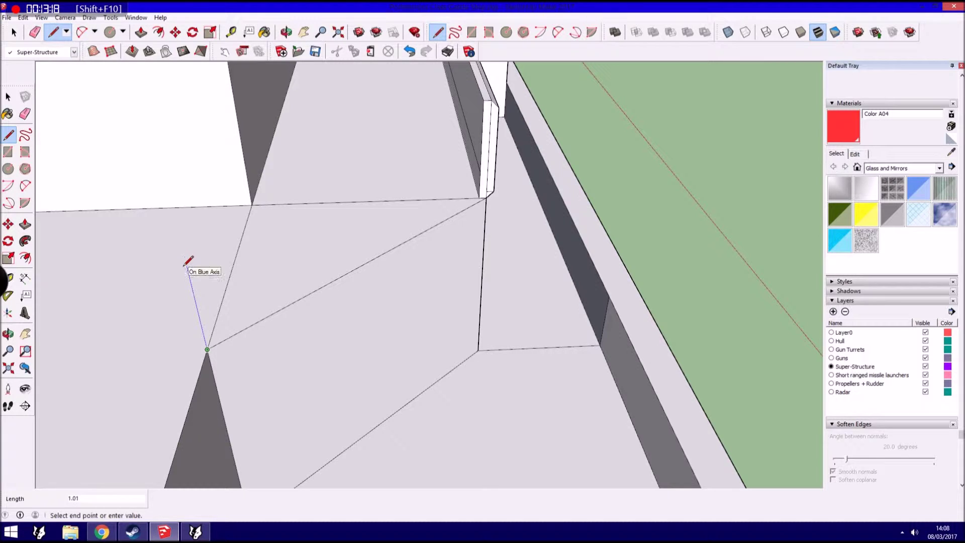
{"action": "middle_click_drag", "start_coordinate": [198, 280], "coordinate": [169, 320]}
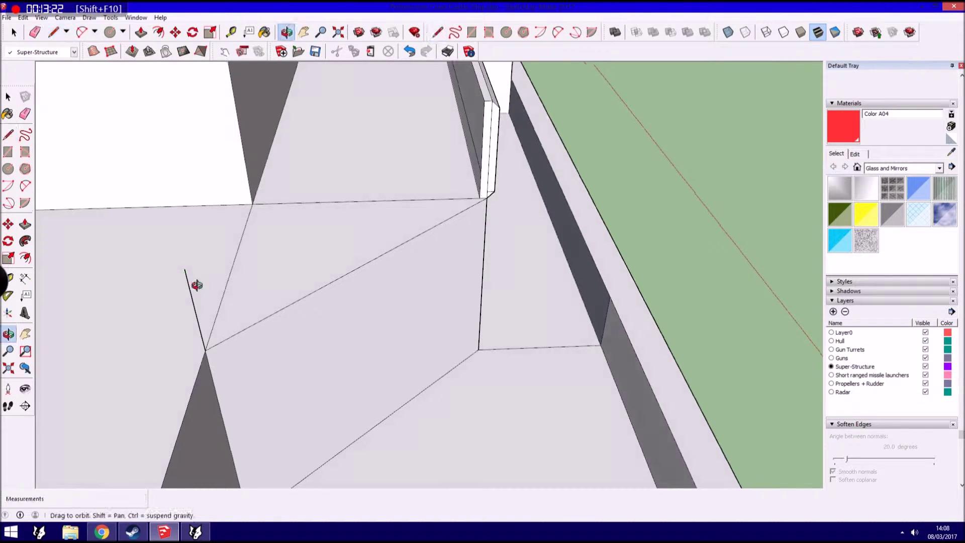
{"action": "left_click", "coordinate": [161, 314]}
{"action": "left_click", "coordinate": [202, 393]}
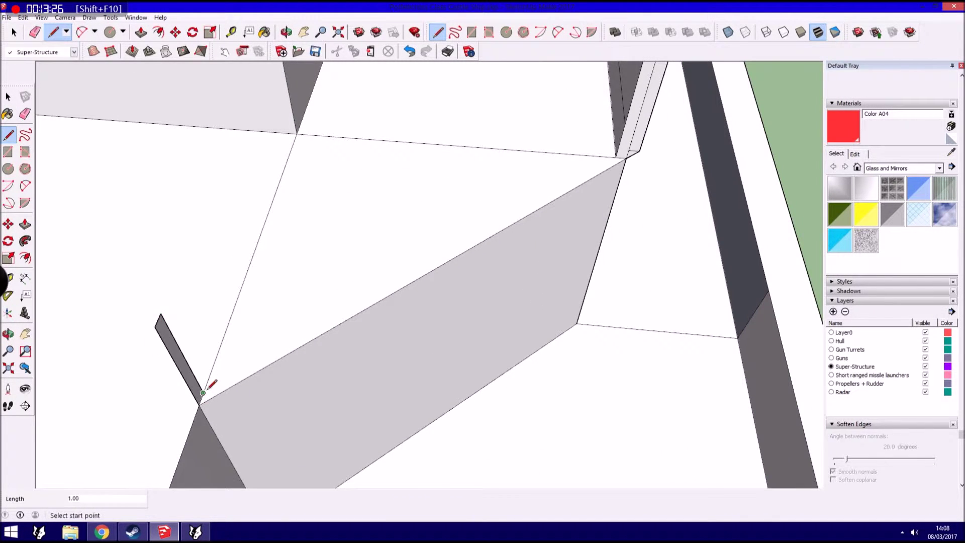
{"action": "scroll", "coordinate": [171, 316], "scroll_direction": "down", "scroll_amount": 2}
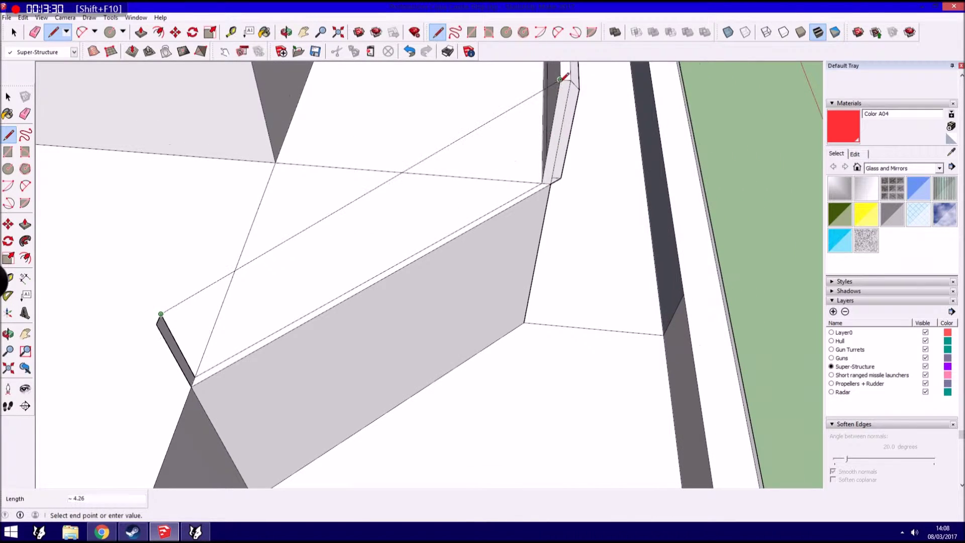
{"action": "left_click", "coordinate": [160, 329]}
{"action": "mouse_move", "coordinate": [594, 121]}
{"action": "middle_mouse_down"}
{"action": "mouse_move", "coordinate": [741, 213]}
{"action": "mouse_move", "coordinate": [687, 198]}
{"action": "mouse_move", "coordinate": [505, 263]}
{"action": "middle_mouse_up"}
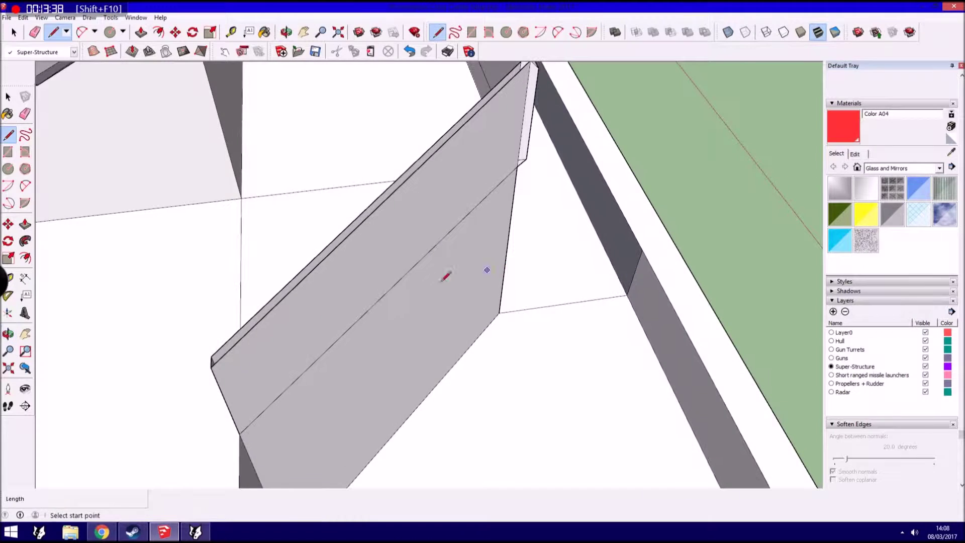
{"action": "middle_click_drag", "start_coordinate": [536, 104], "coordinate": [503, 107]}
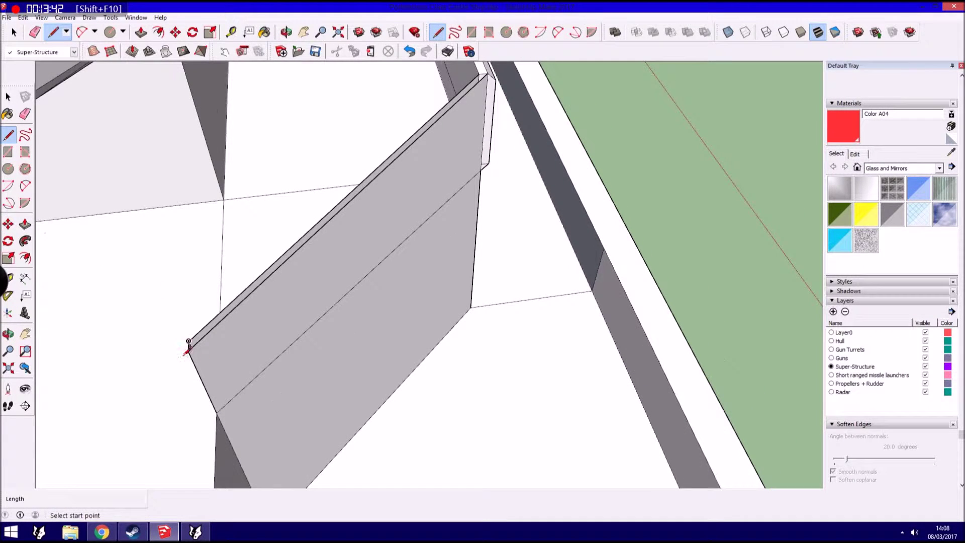
{"action": "middle_click_drag", "start_coordinate": [216, 413], "coordinate": [262, 382]}
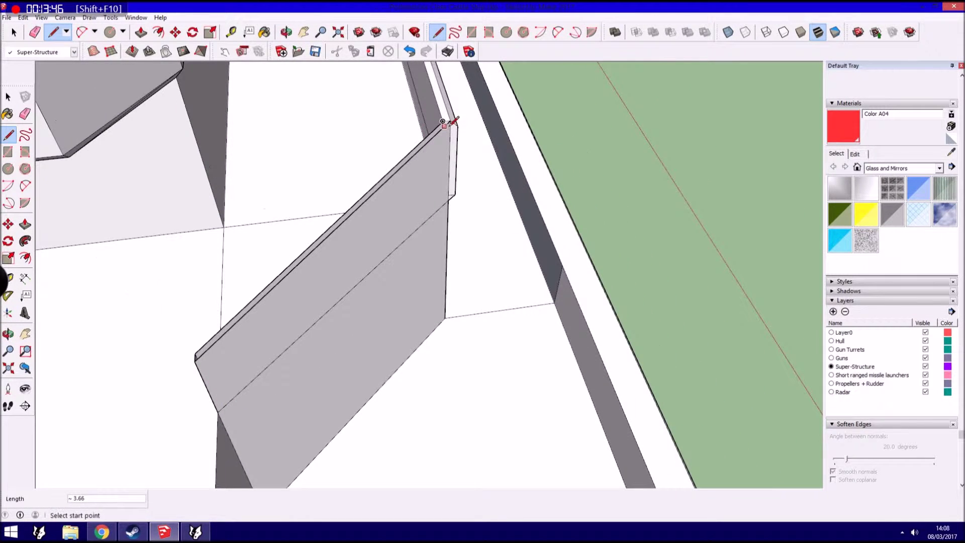
{"action": "mouse_move", "coordinate": [449, 195]}
{"action": "middle_mouse_down"}
{"action": "mouse_move", "coordinate": [482, 144]}
{"action": "mouse_move", "coordinate": [29, 102]}
{"action": "middle_mouse_up"}
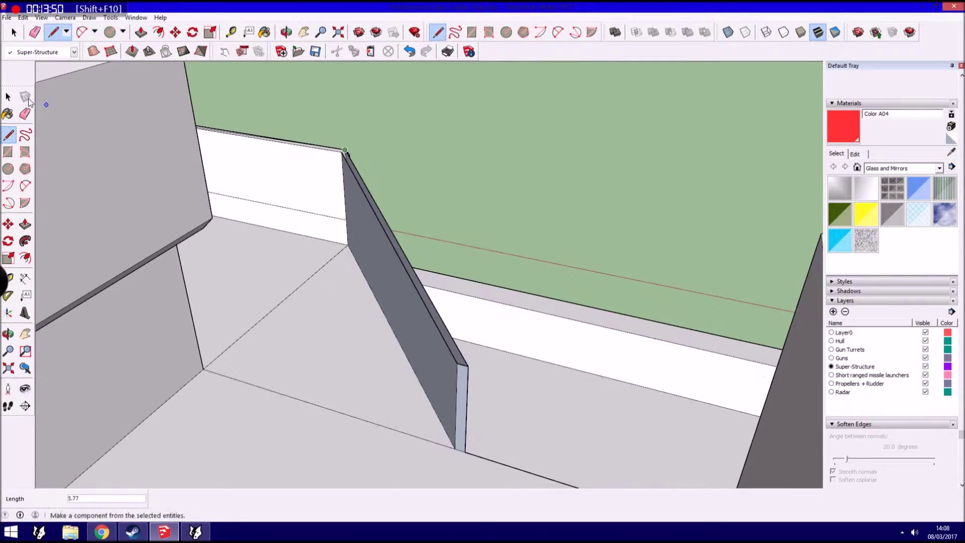
{"action": "mouse_move", "coordinate": [344, 151]}
{"action": "middle_mouse_down"}
{"action": "mouse_move", "coordinate": [243, 183]}
{"action": "mouse_move", "coordinate": [267, 233]}
{"action": "mouse_move", "coordinate": [50, 56]}
{"action": "middle_mouse_up"}
{"action": "left_click", "coordinate": [14, 32]}
{"action": "mouse_move", "coordinate": [150, 201]}
{"action": "middle_mouse_down"}
{"action": "mouse_move", "coordinate": [50, 188]}
{"action": "mouse_move", "coordinate": [352, 244]}
{"action": "mouse_move", "coordinate": [432, 214]}
{"action": "mouse_move", "coordinate": [428, 201]}
{"action": "middle_mouse_up"}
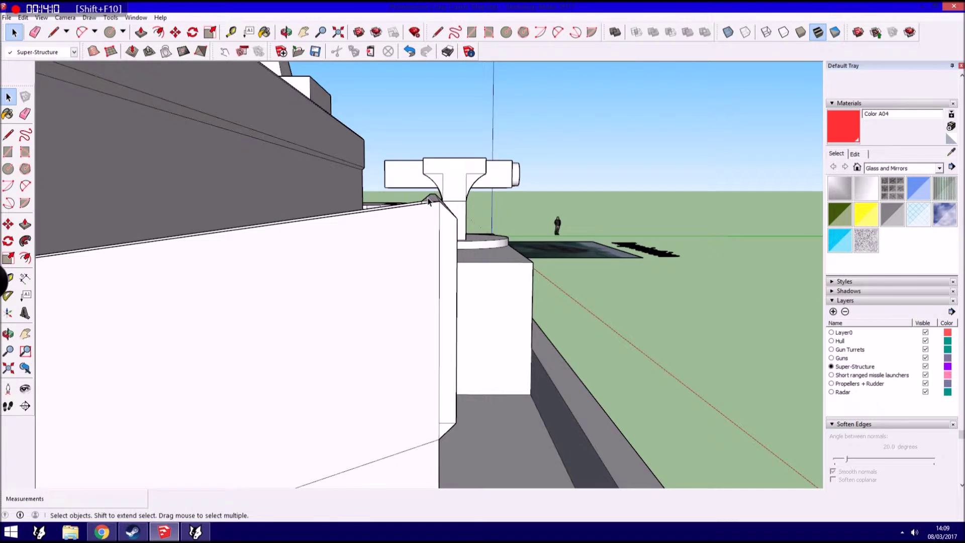
Erase the top edge of the white wall face, removing the spare face.
{"action": "middle_click_drag", "start_coordinate": [429, 201], "coordinate": [382, 243]}
{"action": "left_click", "coordinate": [24, 113]}
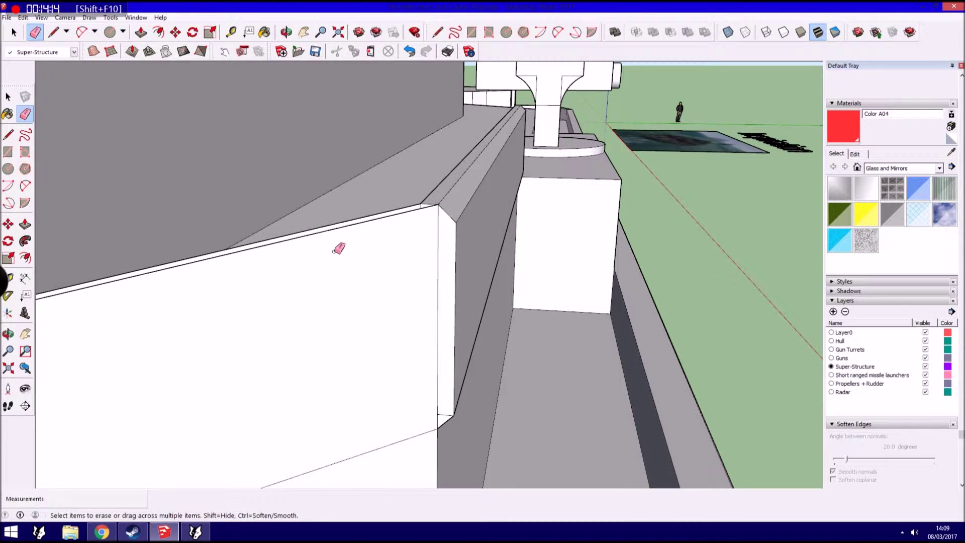
{"action": "left_click", "coordinate": [370, 221]}
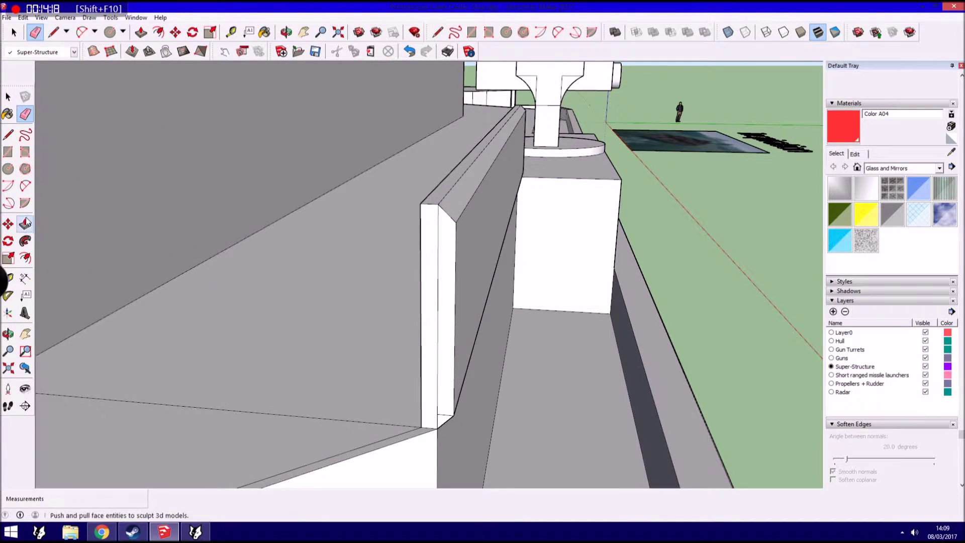
{"action": "left_click", "coordinate": [24, 17]}
{"action": "left_click", "coordinate": [45, 29]}
{"action": "left_click", "coordinate": [23, 17]}
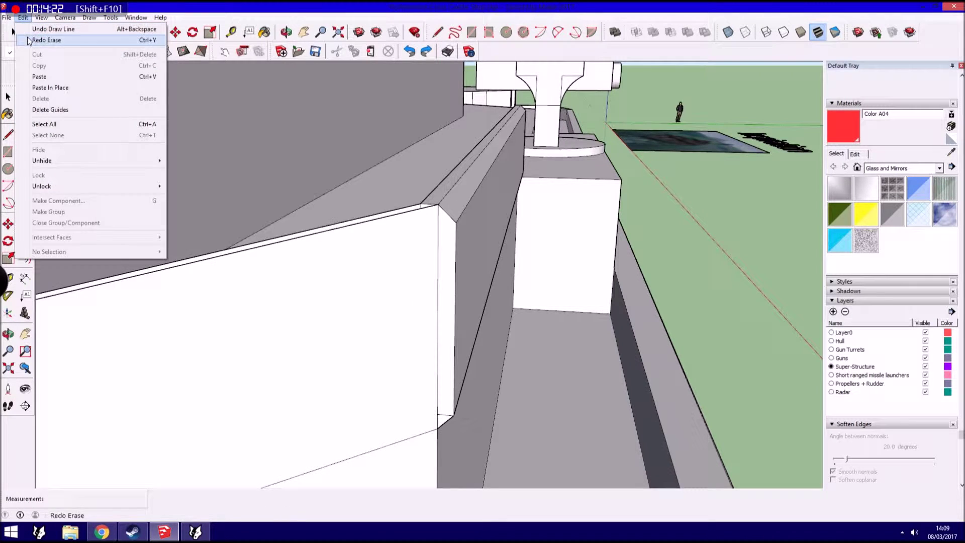
{"action": "left_click", "coordinate": [30, 39]}
Push the thin wall's top face down and start a line at its bottom corner.
{"action": "key", "text": "p"}
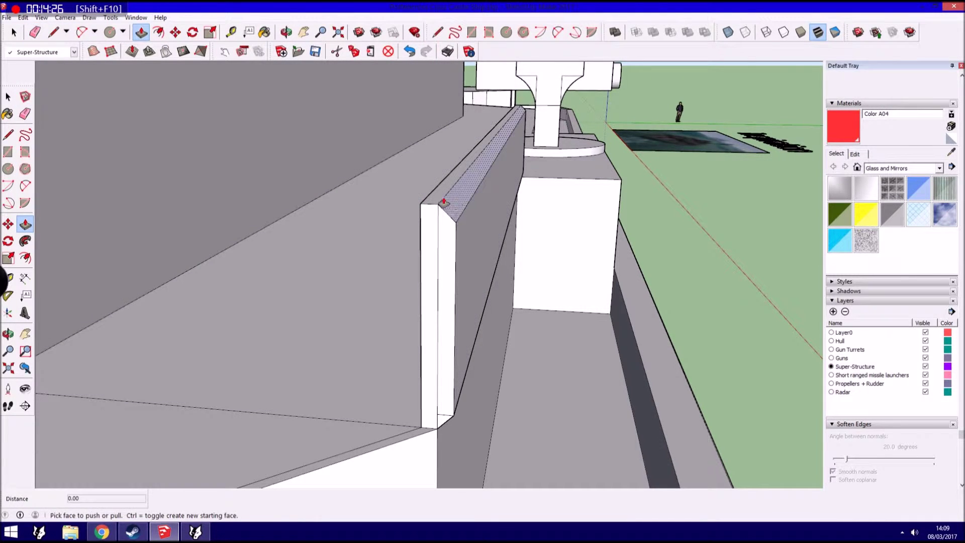
{"action": "left_click_drag", "start_coordinate": [449, 203], "coordinate": [437, 257]}
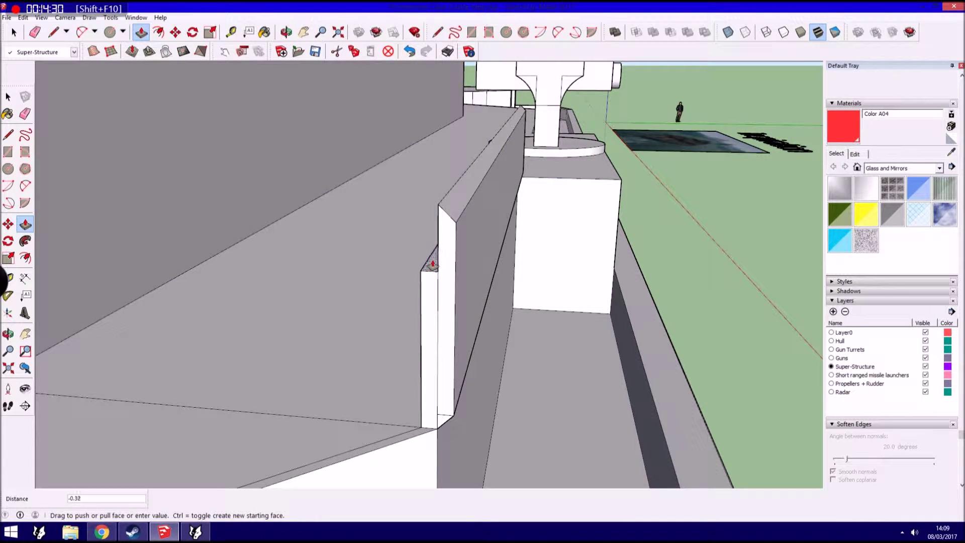
{"action": "key", "text": "l"}
{"action": "left_click", "coordinate": [421, 427]}
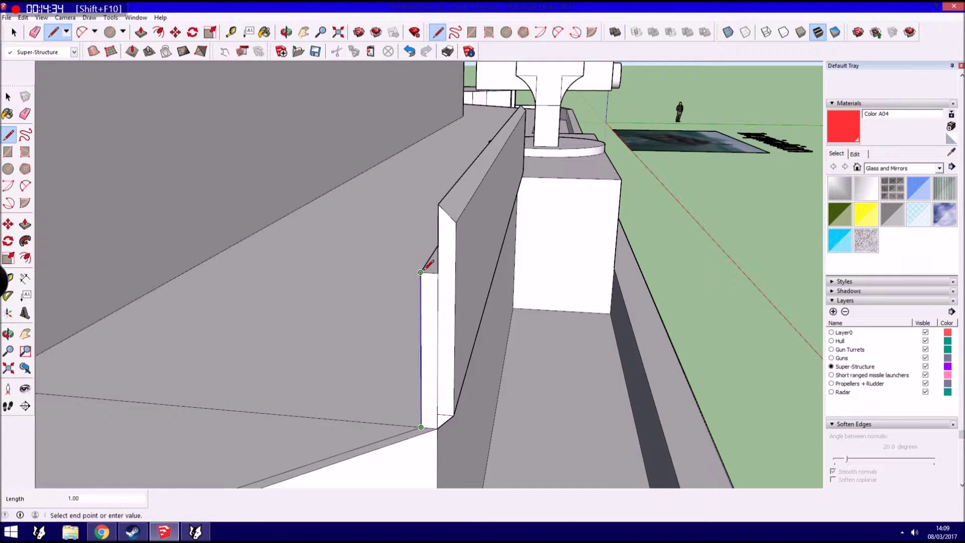
Select the block's diagonal top edge and start moving it down, then cancel the move.
{"action": "middle_click_drag", "start_coordinate": [482, 230], "coordinate": [382, 236]}
{"action": "left_click", "coordinate": [8, 97]}
{"action": "middle_click_drag", "start_coordinate": [455, 178], "coordinate": [388, 207]}
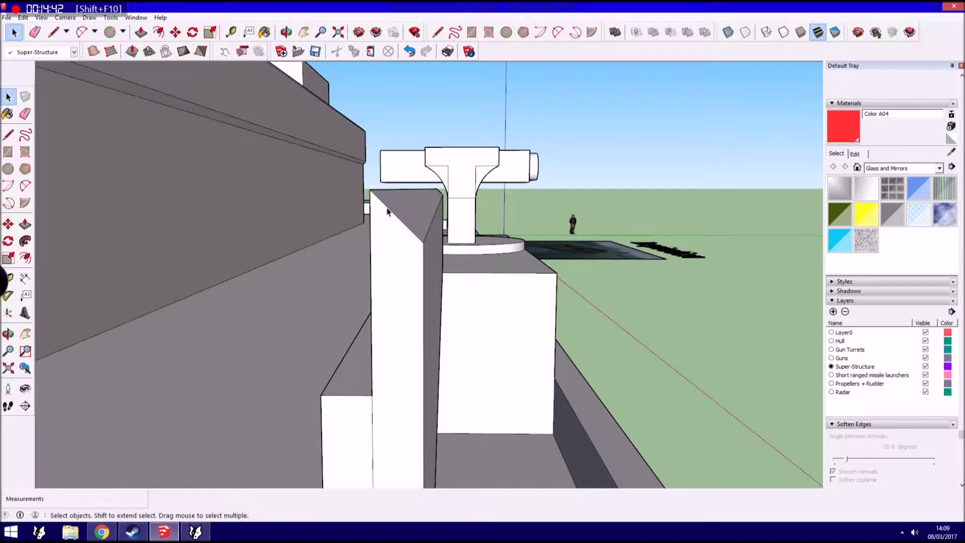
{"action": "left_click", "coordinate": [383, 205]}
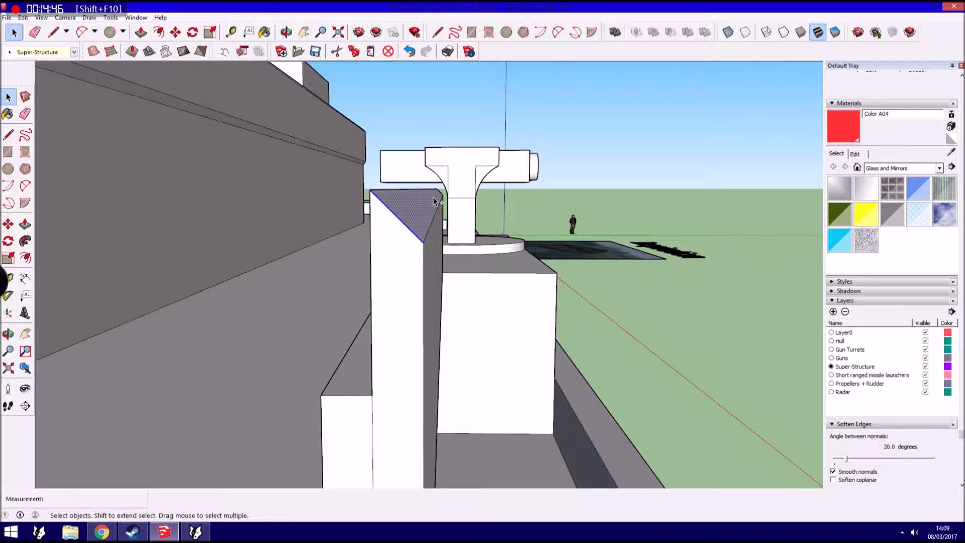
{"action": "left_click", "coordinate": [8, 224]}
{"action": "left_click", "coordinate": [423, 244]}
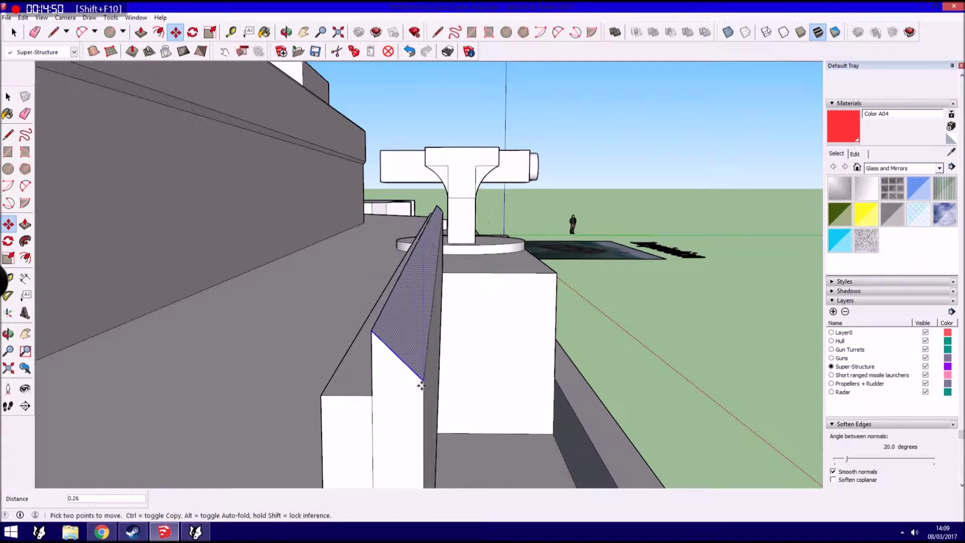
{"action": "key", "text": "Escape"}
{"action": "scroll", "coordinate": [424, 445], "scroll_direction": "down", "scroll_amount": 2}
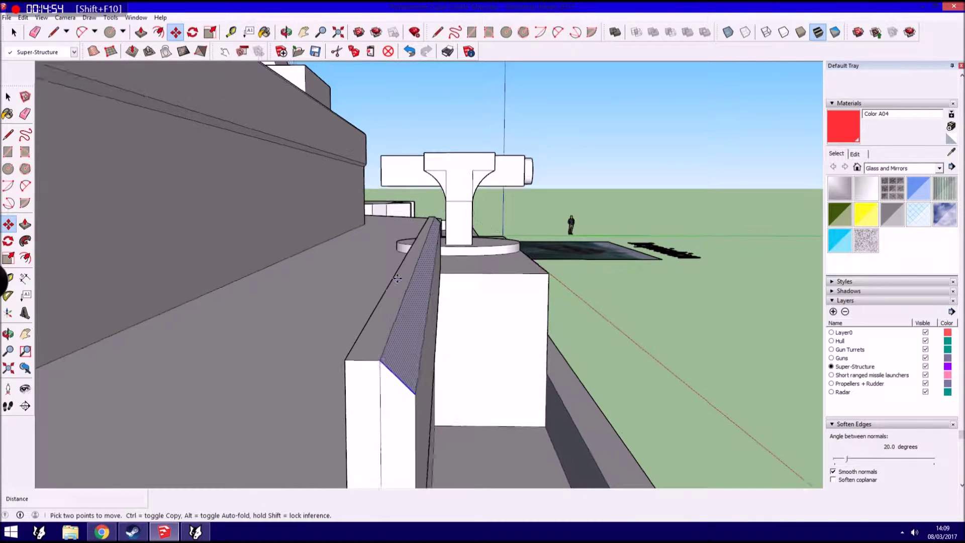
{"action": "key", "text": "space"}
{"action": "scroll", "coordinate": [610, 151], "scroll_direction": "down", "scroll_amount": 2}
{"action": "scroll", "coordinate": [173, 383], "scroll_direction": "up", "scroll_amount": 2}
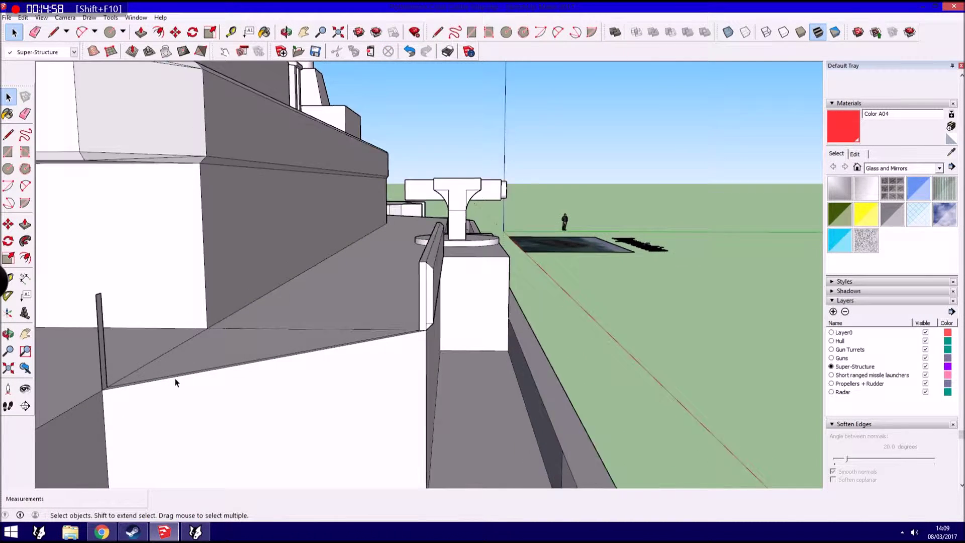
Draw a diagonal edge from the bulwark's upper corner down to the wall corner beside the turret.
{"action": "scroll", "coordinate": [172, 384], "scroll_direction": "up", "scroll_amount": 1}
{"action": "key", "text": "l"}
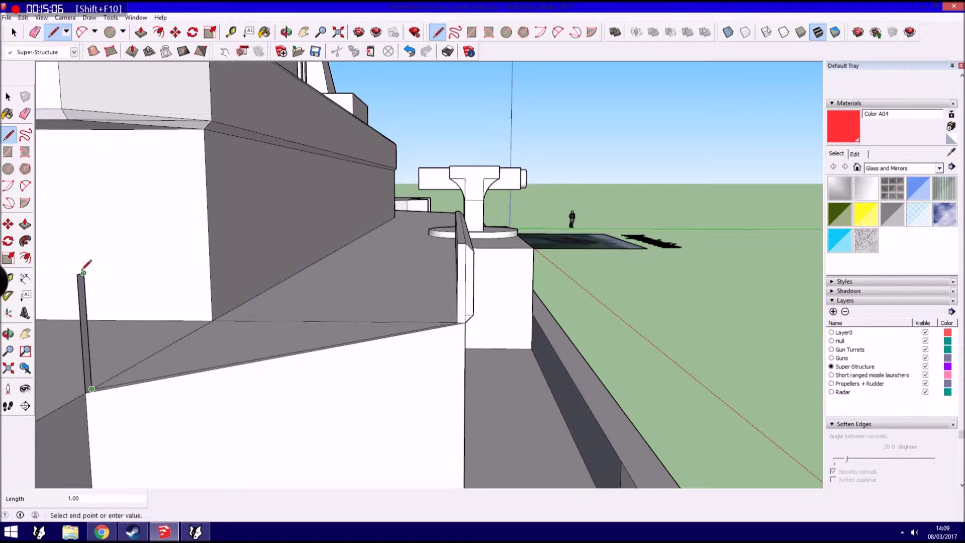
{"action": "key", "text": "Escape"}
{"action": "scroll", "coordinate": [458, 324], "scroll_direction": "up", "scroll_amount": 1}
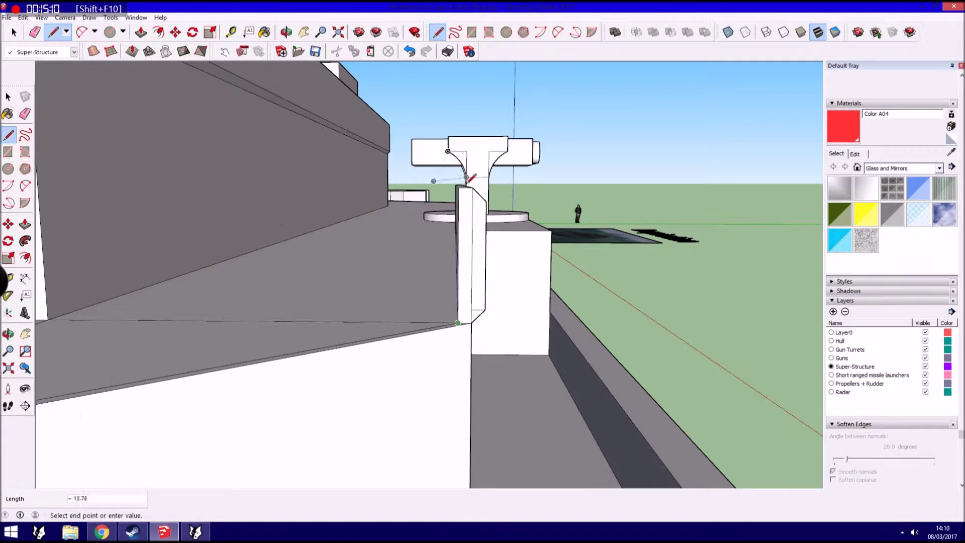
{"action": "scroll", "coordinate": [400, 179], "scroll_direction": "up", "scroll_amount": 3}
{"action": "key", "text": "Escape"}
{"action": "left_click", "coordinate": [43, 129]}
{"action": "scroll", "coordinate": [112, 146], "scroll_direction": "down", "scroll_amount": 1}
{"action": "scroll", "coordinate": [46, 134], "scroll_direction": "down", "scroll_amount": 1}
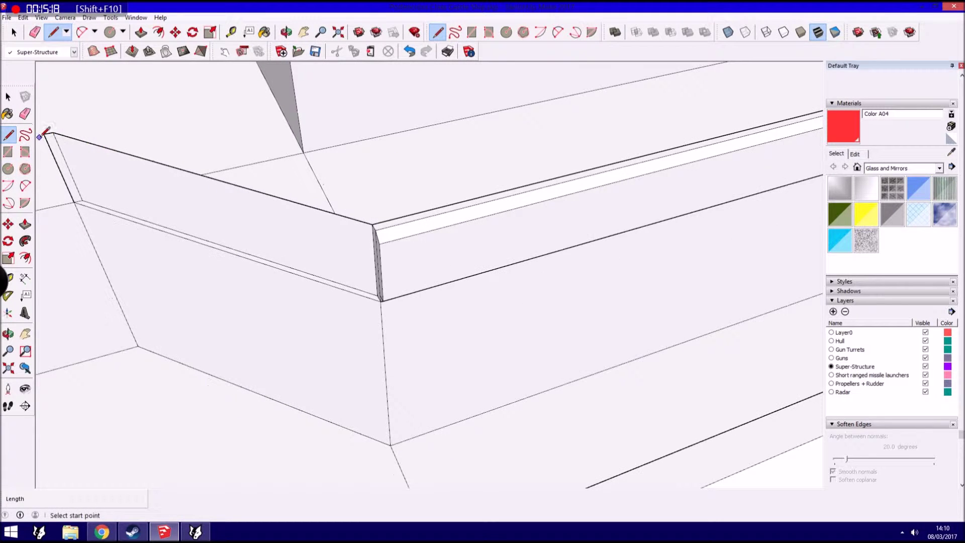
{"action": "scroll", "coordinate": [364, 232], "scroll_direction": "down", "scroll_amount": 1}
{"action": "left_click", "coordinate": [362, 234]}
{"action": "scroll", "coordinate": [333, 251], "scroll_direction": "down", "scroll_amount": 3}
{"action": "scroll", "coordinate": [386, 286], "scroll_direction": "down", "scroll_amount": 2}
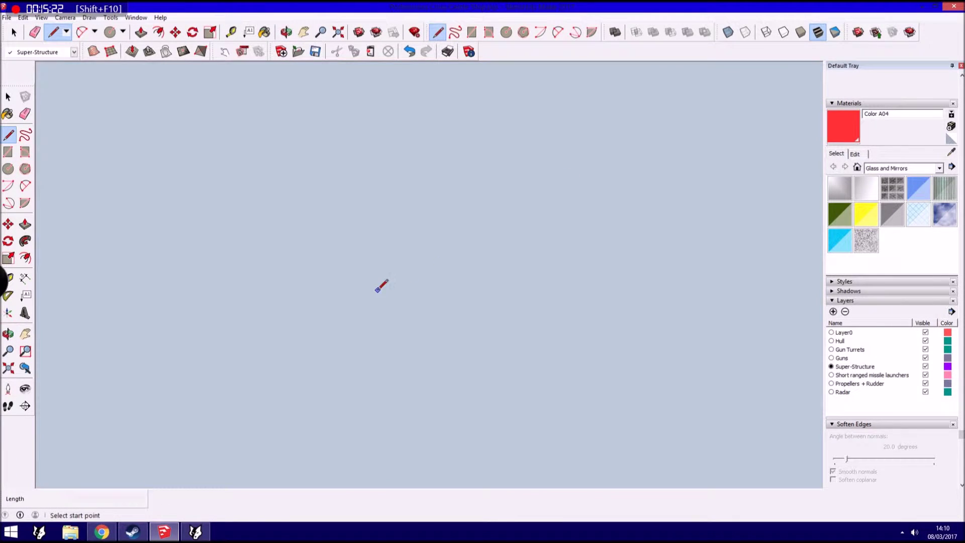
{"action": "scroll", "coordinate": [377, 288], "scroll_direction": "up", "scroll_amount": 5}
{"action": "scroll", "coordinate": [351, 295], "scroll_direction": "up", "scroll_amount": 2}
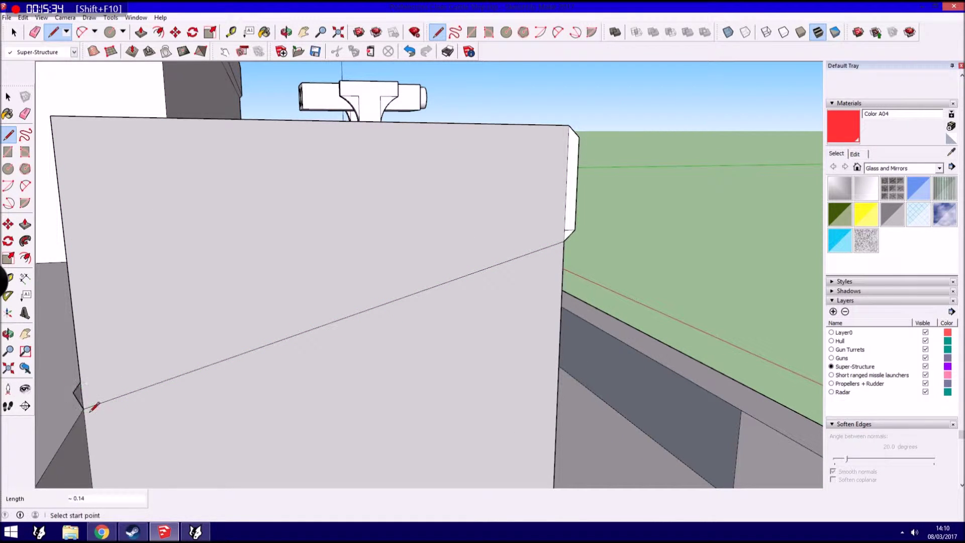
Draw an edge along the board's chamfer to close its face, undoing a stray line.
{"action": "middle_click_drag", "start_coordinate": [92, 383], "coordinate": [575, 249]}
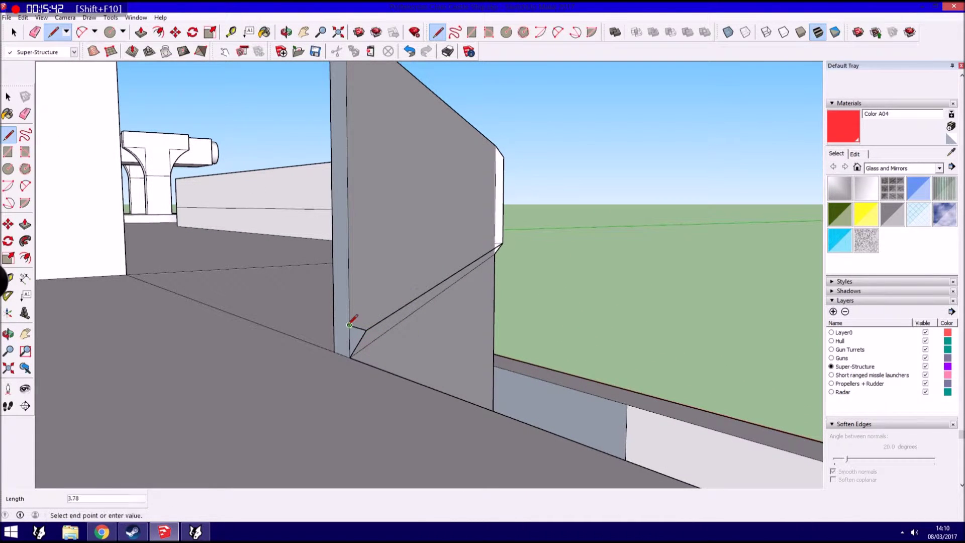
{"action": "mouse_move", "coordinate": [500, 236]}
{"action": "middle_mouse_down"}
{"action": "mouse_move", "coordinate": [356, 323]}
{"action": "mouse_move", "coordinate": [362, 349]}
{"action": "mouse_move", "coordinate": [329, 232]}
{"action": "middle_mouse_up"}
{"action": "left_click", "coordinate": [356, 321]}
{"action": "left_click", "coordinate": [651, 249]}
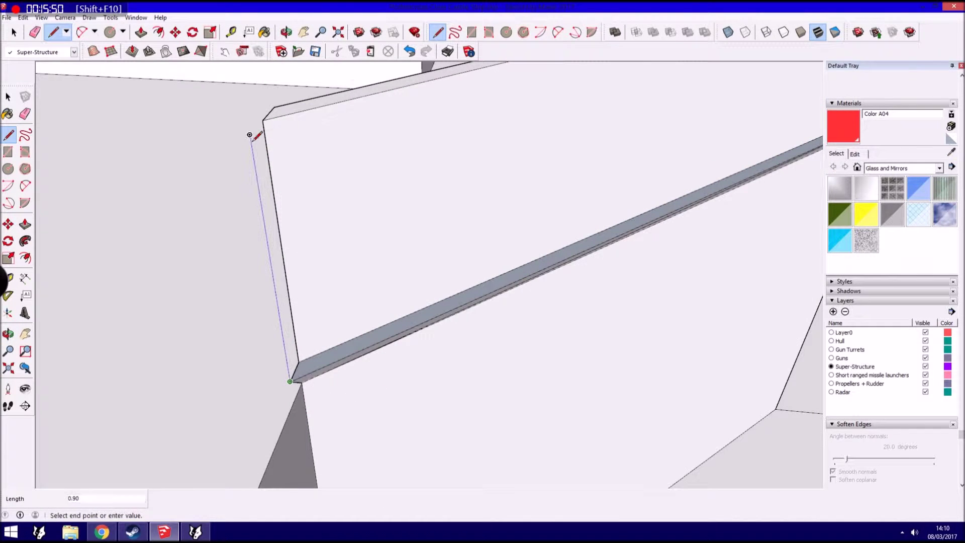
{"action": "middle_click_drag", "start_coordinate": [262, 120], "coordinate": [259, 211]}
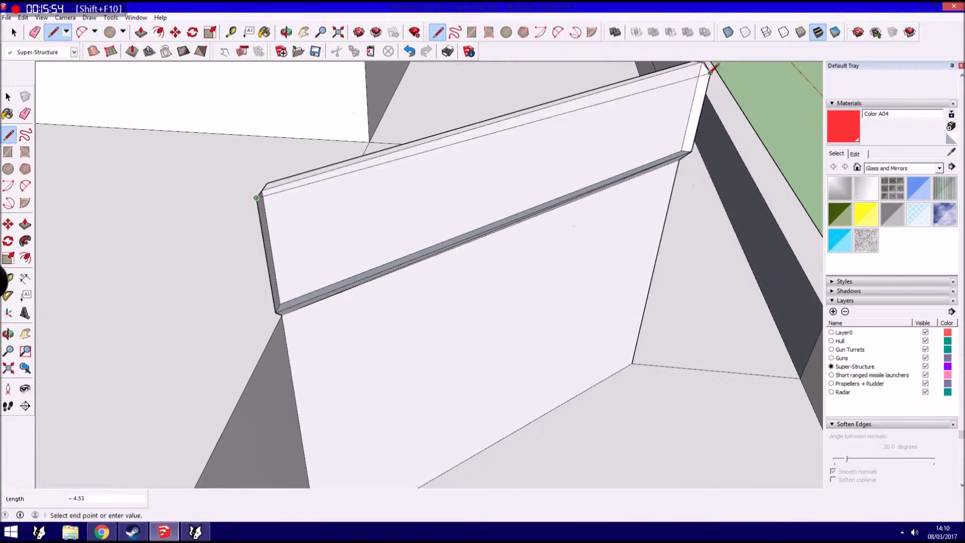
{"action": "left_click", "coordinate": [23, 17]}
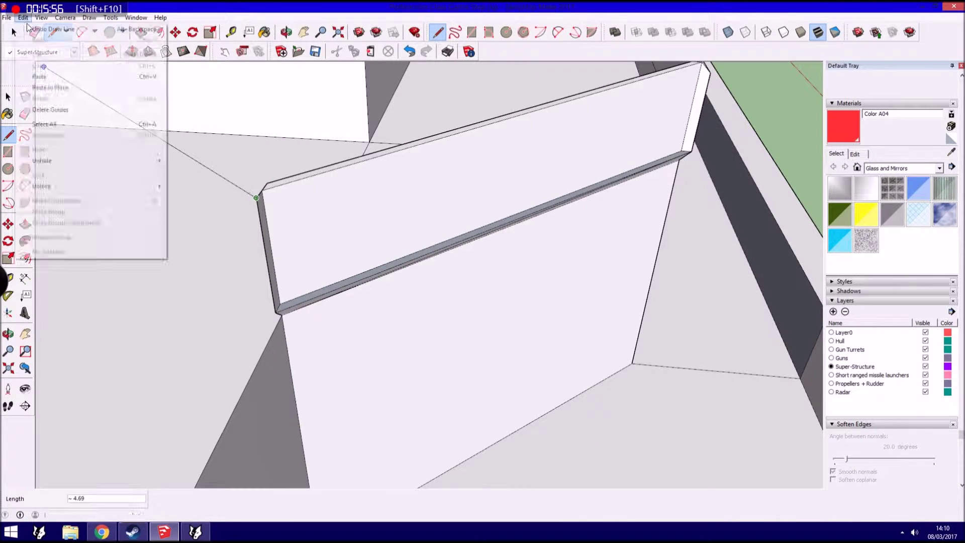
{"action": "scroll", "coordinate": [702, 64], "scroll_direction": "up", "scroll_amount": 2}
Draw edges along the board's top edges to close its front and top faces.
{"action": "left_click", "coordinate": [705, 65]}
{"action": "scroll", "coordinate": [705, 65], "scroll_direction": "down", "scroll_amount": 3}
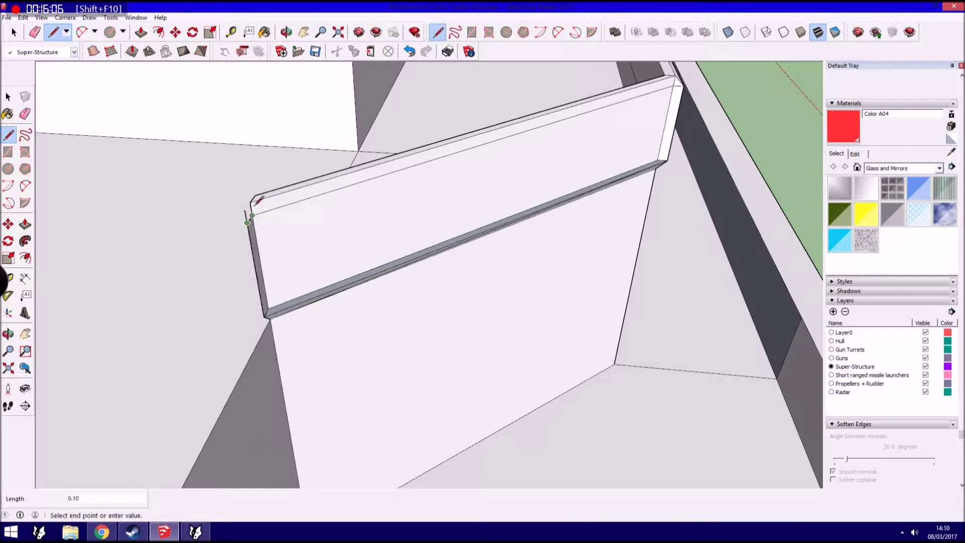
{"action": "key", "text": "e"}
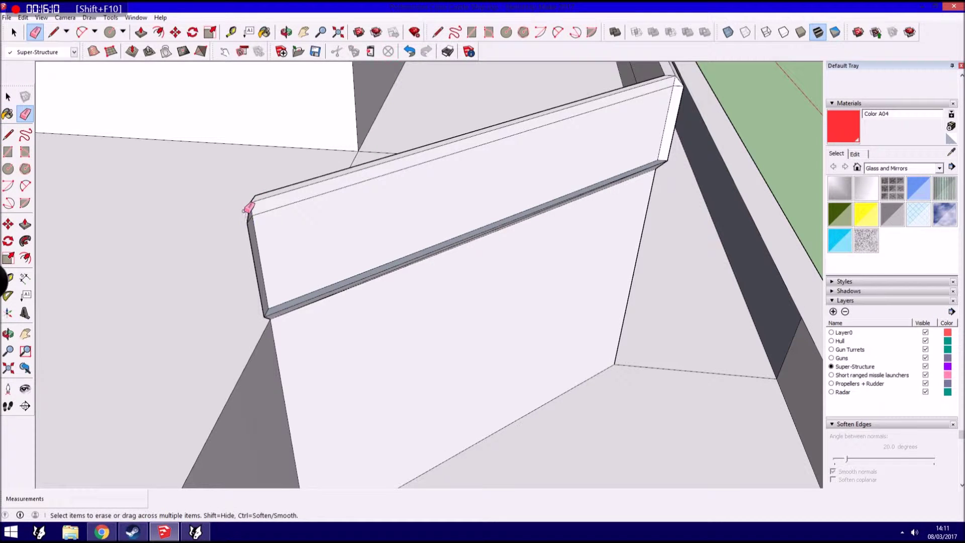
{"action": "left_click", "coordinate": [8, 140]}
{"action": "left_click", "coordinate": [247, 222]}
{"action": "left_click", "coordinate": [680, 85]}
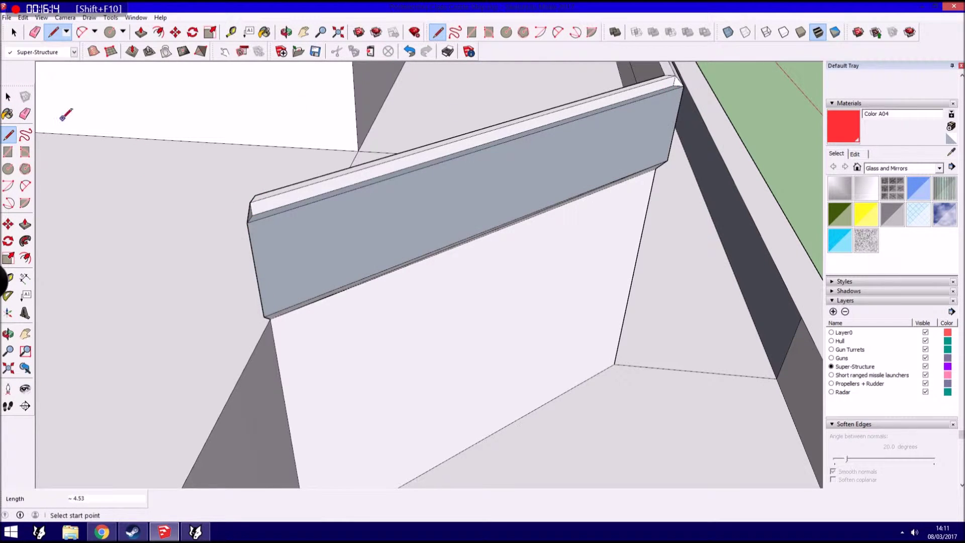
{"action": "left_click", "coordinate": [258, 219]}
{"action": "left_click", "coordinate": [679, 75]}
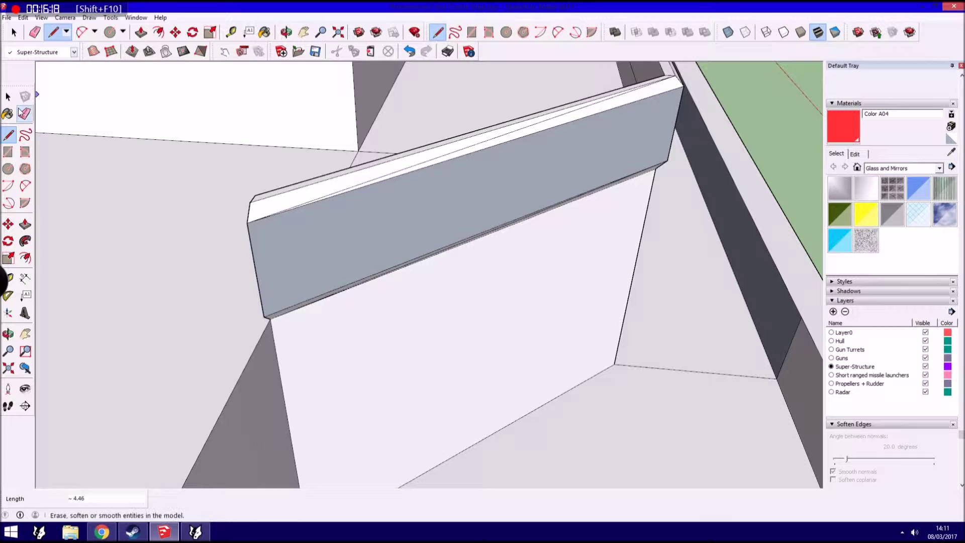
{"action": "left_click", "coordinate": [8, 96]}
{"action": "middle_click_drag", "start_coordinate": [348, 240], "coordinate": [471, 208]}
Reverse the board's front face and fix the shading of its strip face.
{"action": "right_click", "coordinate": [482, 209]}
{"action": "left_click", "coordinate": [505, 305]}
{"action": "mouse_move", "coordinate": [447, 271]}
{"action": "middle_mouse_down"}
{"action": "mouse_move", "coordinate": [499, 266]}
{"action": "mouse_move", "coordinate": [577, 176]}
{"action": "mouse_move", "coordinate": [565, 249]}
{"action": "middle_mouse_up"}
{"action": "right_click", "coordinate": [558, 262]}
{"action": "left_click", "coordinate": [604, 375]}
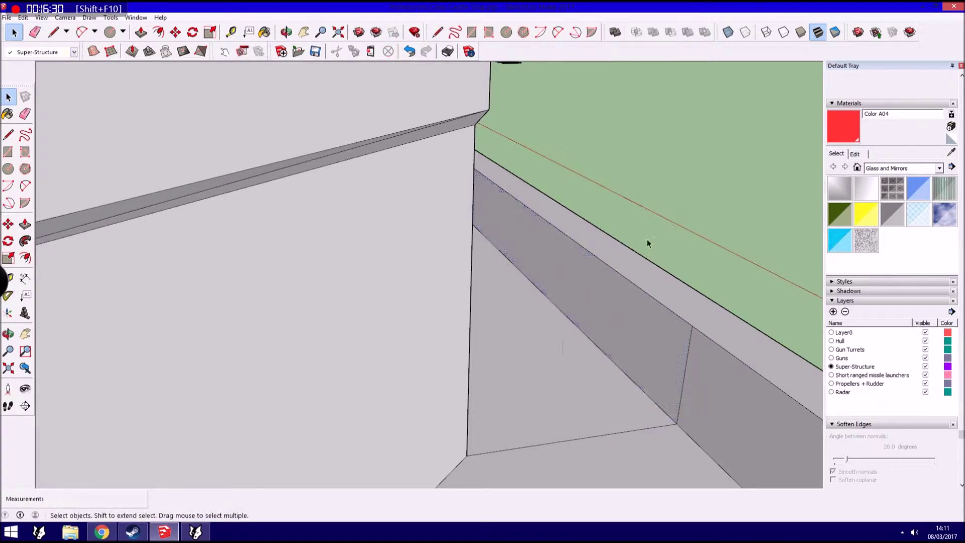
{"action": "scroll", "coordinate": [504, 230], "scroll_direction": "down", "scroll_amount": 3}
{"action": "scroll", "coordinate": [504, 231], "scroll_direction": "down", "scroll_amount": 3}
{"action": "mouse_move", "coordinate": [505, 230]}
{"action": "middle_mouse_down"}
{"action": "mouse_move", "coordinate": [553, 308]}
{"action": "mouse_move", "coordinate": [471, 268]}
{"action": "mouse_move", "coordinate": [308, 370]}
{"action": "middle_mouse_up"}
Select the bulwark wall segment, copy it, and paste a duplicate beside the ship.
{"action": "key", "text": "shift+F10"}
{"action": "mouse_move", "coordinate": [249, 357]}
{"action": "left_mouse_down"}
{"action": "mouse_move", "coordinate": [596, 302]}
{"action": "mouse_move", "coordinate": [593, 262]}
{"action": "left_mouse_up"}
{"action": "middle_click_drag", "start_coordinate": [593, 261], "coordinate": [452, 367]}
{"action": "left_click_drag", "start_coordinate": [244, 383], "coordinate": [636, 280]}
{"action": "middle_click_drag", "start_coordinate": [636, 281], "coordinate": [227, 276]}
{"action": "left_click", "coordinate": [24, 18]}
{"action": "left_click", "coordinate": [40, 66]}
{"action": "left_click", "coordinate": [23, 18]}
{"action": "left_click", "coordinate": [41, 77]}
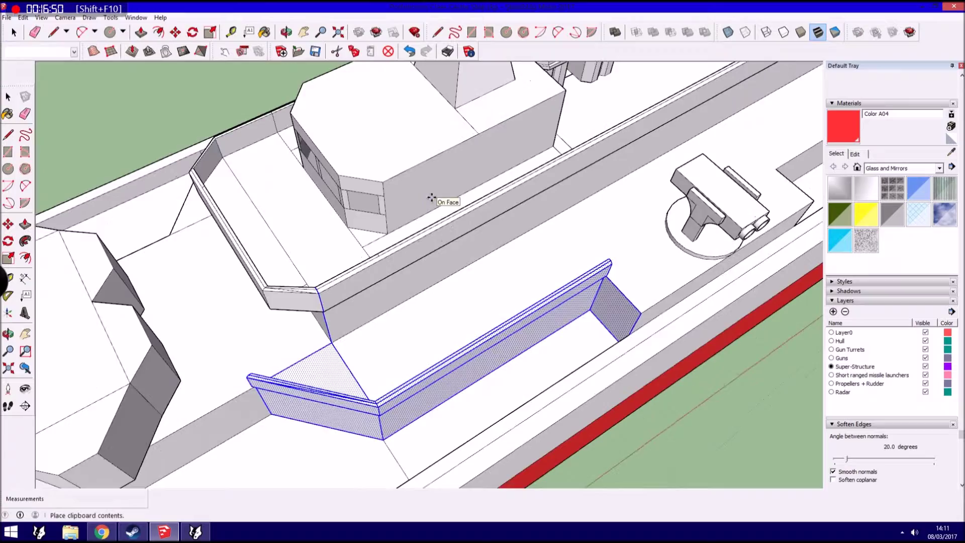
{"action": "middle_click_drag", "start_coordinate": [431, 197], "coordinate": [301, 190]}
{"action": "left_click", "coordinate": [91, 173]}
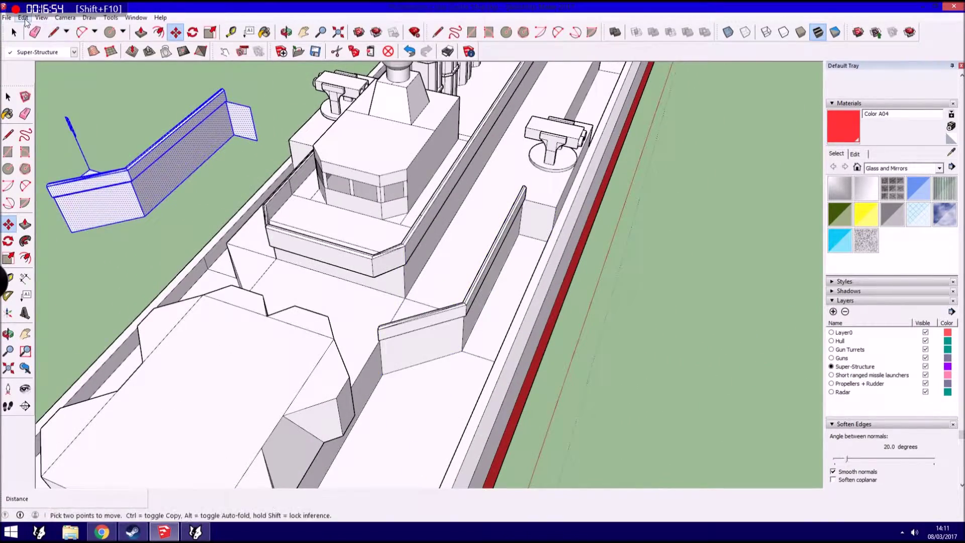
Mirror the pasted wall copy with Flip Along, after undoing an earlier flip.
{"action": "left_click", "coordinate": [23, 17]}
{"action": "left_click", "coordinate": [302, 327]}
{"action": "middle_click_drag", "start_coordinate": [301, 327], "coordinate": [497, 274]}
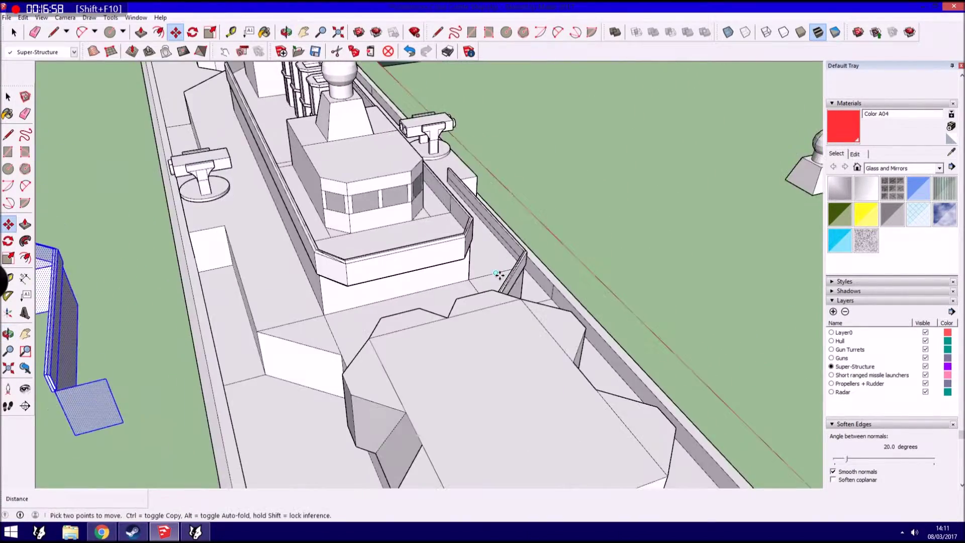
{"action": "scroll", "coordinate": [497, 273], "scroll_direction": "down", "scroll_amount": 2}
{"action": "left_click", "coordinate": [23, 17]}
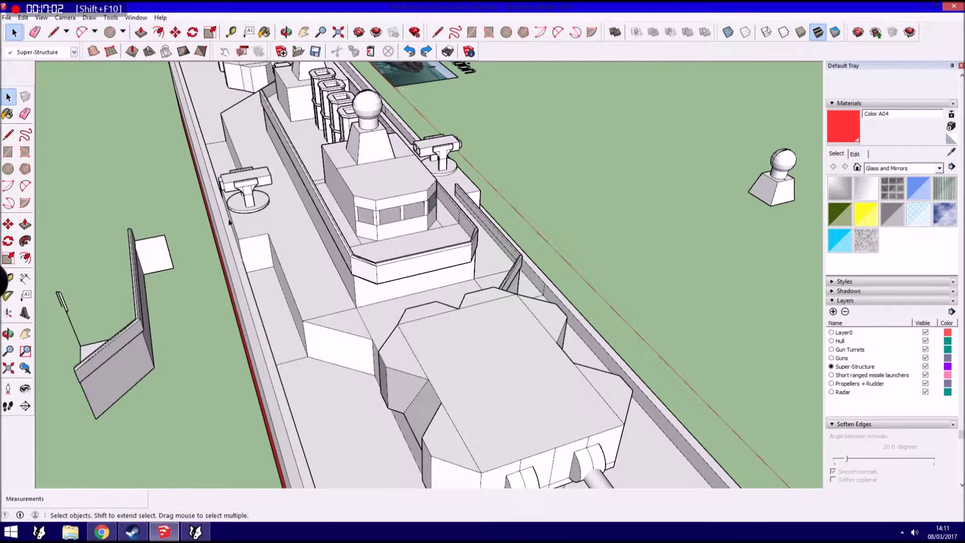
{"action": "scroll", "coordinate": [56, 425], "scroll_direction": "down", "scroll_amount": 1}
{"action": "left_click_drag", "start_coordinate": [155, 247], "coordinate": [156, 245]}
{"action": "right_click", "coordinate": [121, 376]}
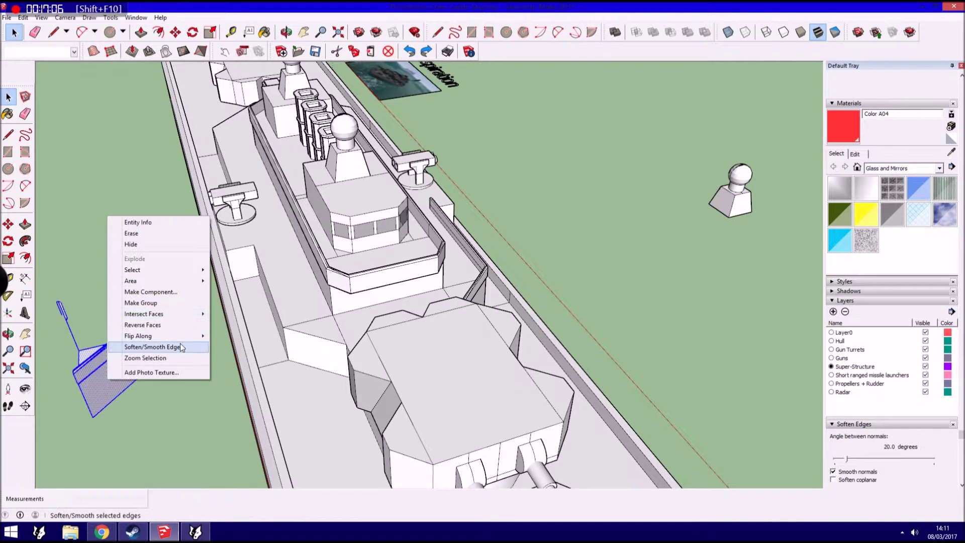
{"action": "left_click", "coordinate": [229, 357]}
Move the mirrored wall copy against the side of the superstructure.
{"action": "left_click", "coordinate": [8, 223]}
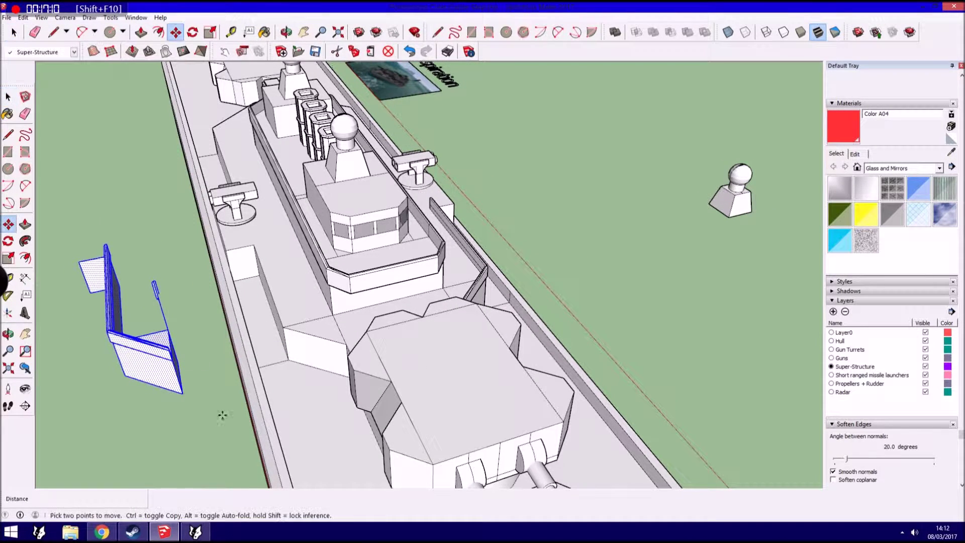
{"action": "left_click", "coordinate": [181, 394]}
{"action": "middle_click_drag", "start_coordinate": [181, 394], "coordinate": [493, 328]}
{"action": "left_click", "coordinate": [493, 327]}
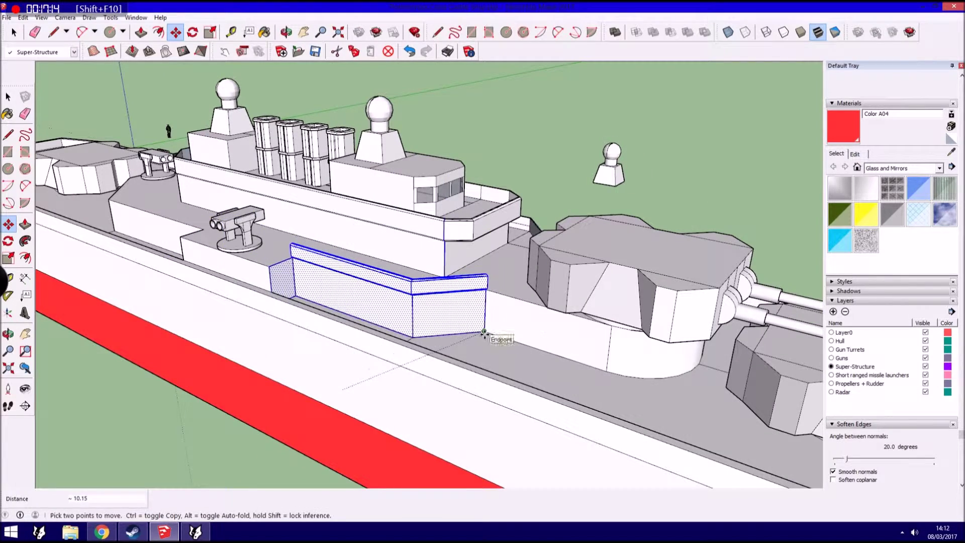
{"action": "key", "text": "space"}
{"action": "middle_click_drag", "start_coordinate": [493, 328], "coordinate": [464, 320]}
{"action": "scroll", "coordinate": [537, 318], "scroll_direction": "up", "scroll_amount": 3}
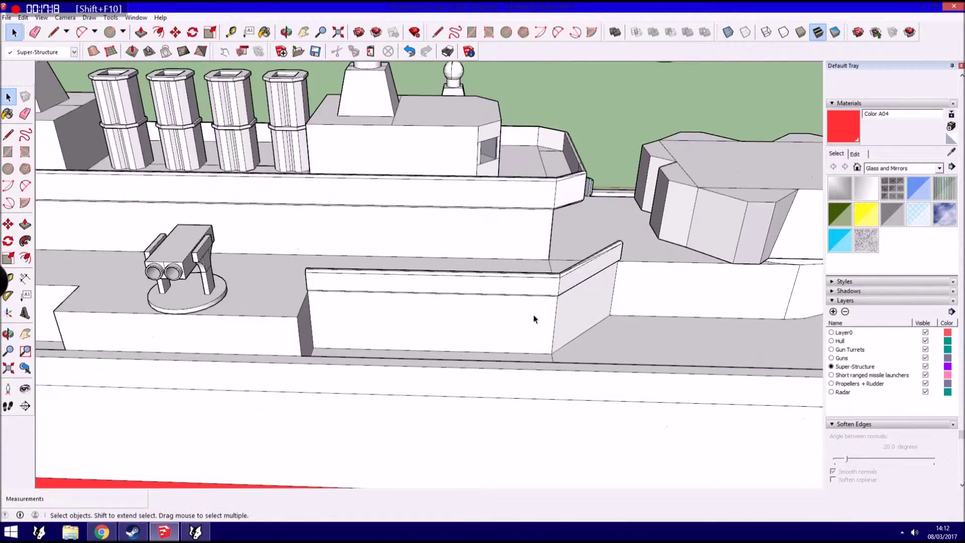
Copy the wall's thin top rail face and paste a copy into the model.
{"action": "scroll", "coordinate": [537, 319], "scroll_direction": "up", "scroll_amount": 2}
{"action": "left_click", "coordinate": [565, 274]}
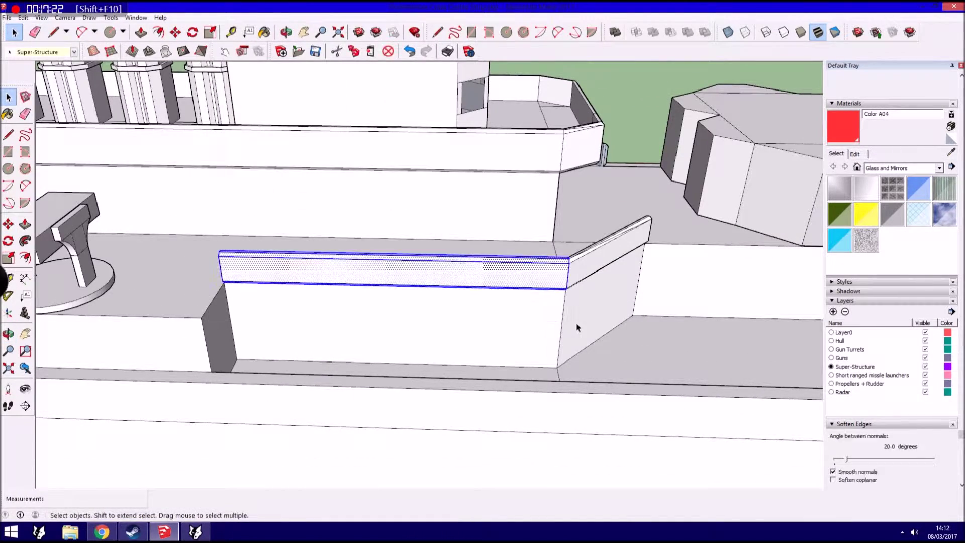
{"action": "scroll", "coordinate": [578, 322], "scroll_direction": "down", "scroll_amount": 2}
{"action": "left_click", "coordinate": [24, 18]}
{"action": "left_click", "coordinate": [35, 64]}
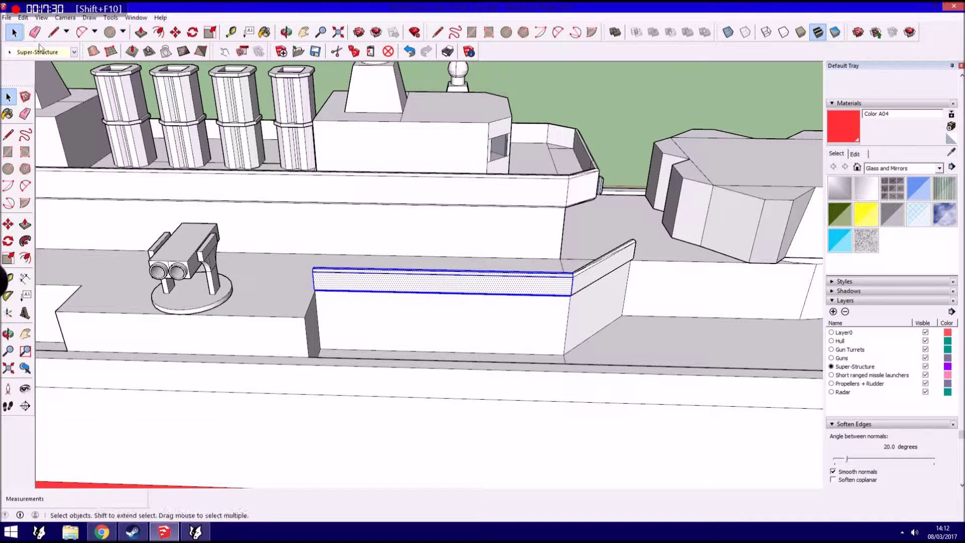
{"action": "left_click", "coordinate": [23, 18]}
{"action": "left_click", "coordinate": [35, 75]}
{"action": "middle_click_drag", "start_coordinate": [107, 248], "coordinate": [69, 180]}
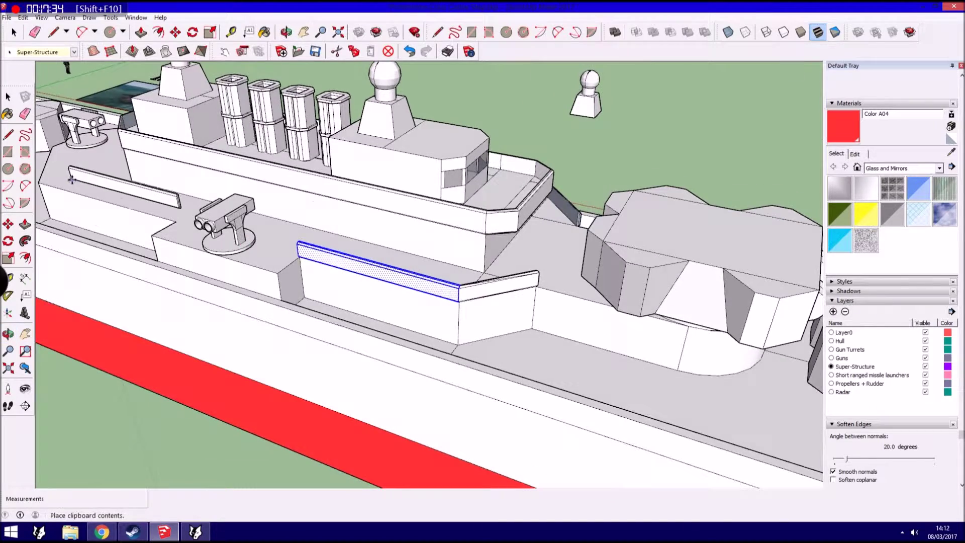
Place the pasted rail strip on the deck near the gun turret.
{"action": "scroll", "coordinate": [69, 180], "scroll_direction": "up", "scroll_amount": 2}
{"action": "scroll", "coordinate": [231, 217], "scroll_direction": "up", "scroll_amount": 2}
{"action": "scroll", "coordinate": [231, 220], "scroll_direction": "up", "scroll_amount": 2}
{"action": "scroll", "coordinate": [231, 221], "scroll_direction": "up", "scroll_amount": 2}
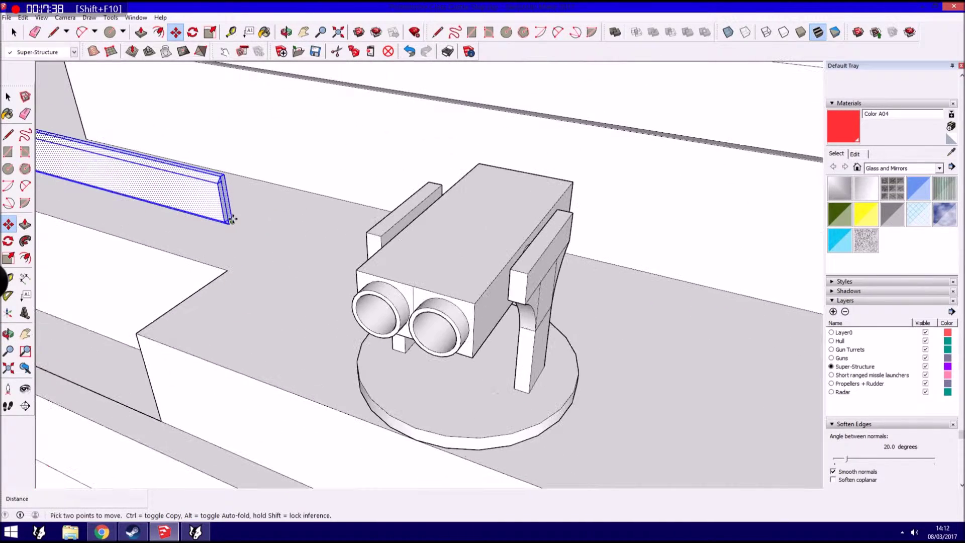
{"action": "scroll", "coordinate": [229, 259], "scroll_direction": "up", "scroll_amount": 1}
{"action": "left_click", "coordinate": [229, 258]}
{"action": "mouse_move", "coordinate": [491, 302]}
{"action": "middle_mouse_down"}
{"action": "mouse_move", "coordinate": [465, 291]}
{"action": "mouse_move", "coordinate": [596, 269]}
{"action": "mouse_move", "coordinate": [577, 261]}
{"action": "middle_mouse_up"}
{"action": "scroll", "coordinate": [466, 291], "scroll_direction": "down", "scroll_amount": 3}
Paste a second rail copy onto the deck and move it further along the deck edge.
{"action": "left_click", "coordinate": [23, 17]}
{"action": "left_click", "coordinate": [39, 76]}
{"action": "left_click", "coordinate": [252, 245]}
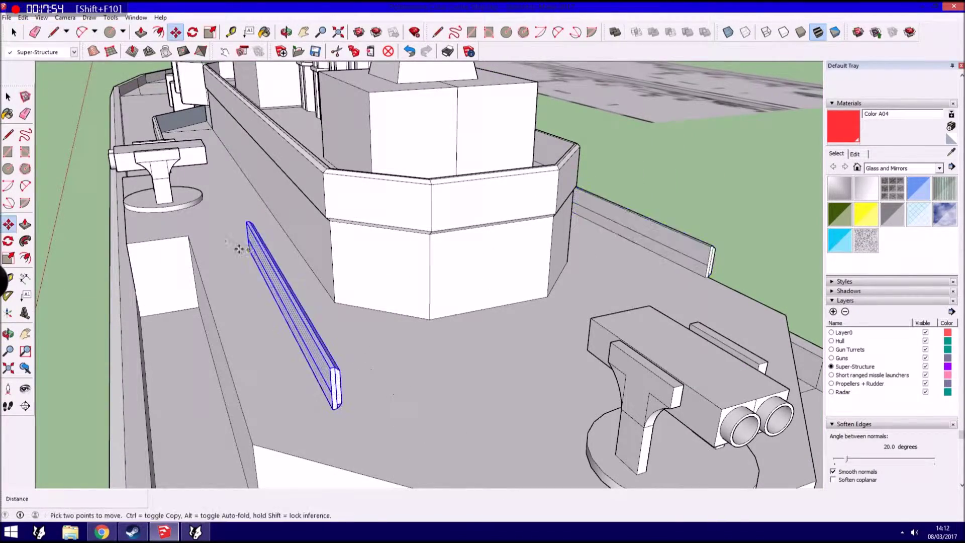
{"action": "left_click", "coordinate": [23, 17]}
{"action": "mouse_move", "coordinate": [46, 251]}
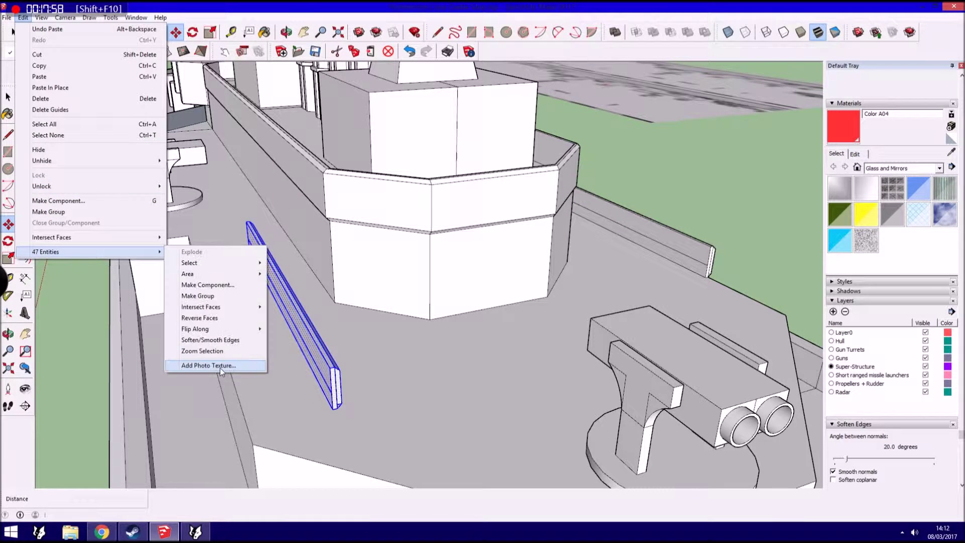
{"action": "left_click", "coordinate": [336, 342]}
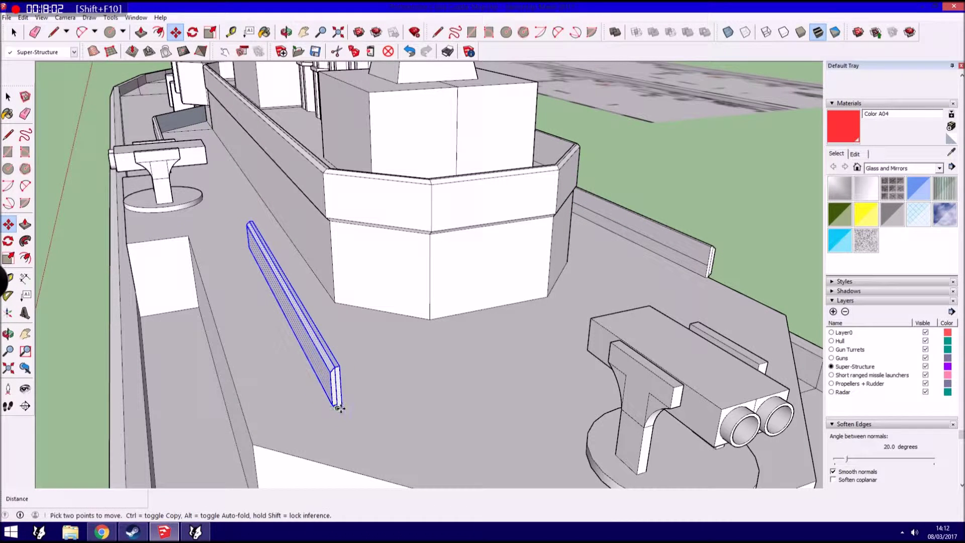
{"action": "left_click", "coordinate": [337, 407]}
{"action": "left_click", "coordinate": [251, 442]}
{"action": "middle_click_drag", "start_coordinate": [251, 443], "coordinate": [151, 251]}
{"action": "left_click", "coordinate": [10, 98]}
{"action": "middle_click_drag", "start_coordinate": [460, 377], "coordinate": [498, 431]}
{"action": "scroll", "coordinate": [295, 329], "scroll_direction": "up", "scroll_amount": 3}
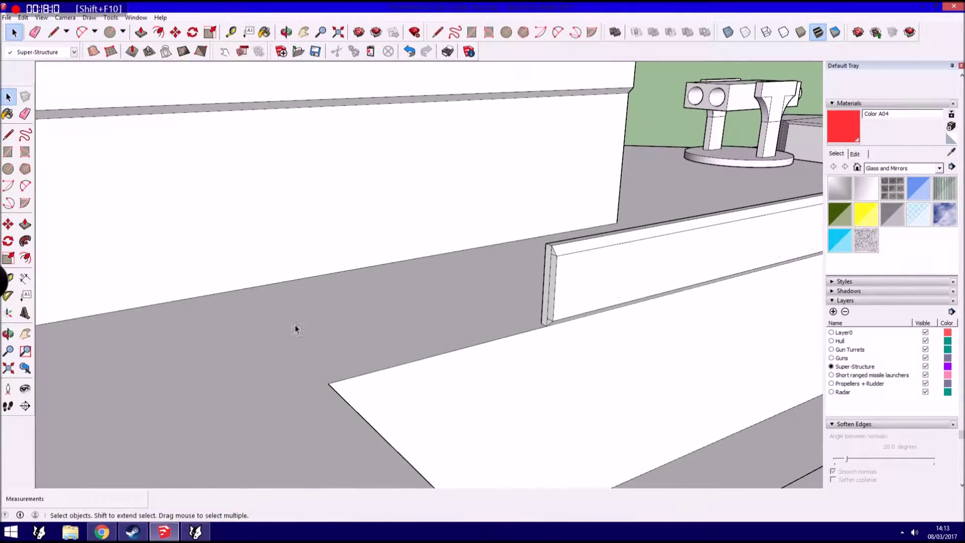
Push/pull the rail's front and top faces thin, then pull its bottom face 2.80.
{"action": "left_click", "coordinate": [25, 224]}
{"action": "mouse_move", "coordinate": [808, 345]}
{"action": "middle_mouse_down"}
{"action": "mouse_move", "coordinate": [663, 280]}
{"action": "mouse_move", "coordinate": [442, 391]}
{"action": "mouse_move", "coordinate": [674, 252]}
{"action": "middle_mouse_up"}
{"action": "left_click", "coordinate": [674, 252]}
{"action": "left_click", "coordinate": [442, 242]}
{"action": "left_click", "coordinate": [685, 189]}
{"action": "left_click", "coordinate": [449, 236]}
{"action": "mouse_move", "coordinate": [474, 295]}
{"action": "middle_mouse_down"}
{"action": "mouse_move", "coordinate": [560, 269]}
{"action": "mouse_move", "coordinate": [679, 303]}
{"action": "middle_mouse_up"}
{"action": "left_click", "coordinate": [678, 303]}
{"action": "left_click", "coordinate": [449, 370]}
Cancel the extrusion and restart pushing the rail face downward.
{"action": "mouse_move", "coordinate": [445, 354]}
{"action": "middle_mouse_down"}
{"action": "mouse_move", "coordinate": [256, 344]}
{"action": "mouse_move", "coordinate": [238, 330]}
{"action": "mouse_move", "coordinate": [524, 327]}
{"action": "mouse_move", "coordinate": [407, 349]}
{"action": "middle_mouse_up"}
{"action": "scroll", "coordinate": [256, 345], "scroll_direction": "down", "scroll_amount": 2}
{"action": "scroll", "coordinate": [513, 345], "scroll_direction": "up", "scroll_amount": 2}
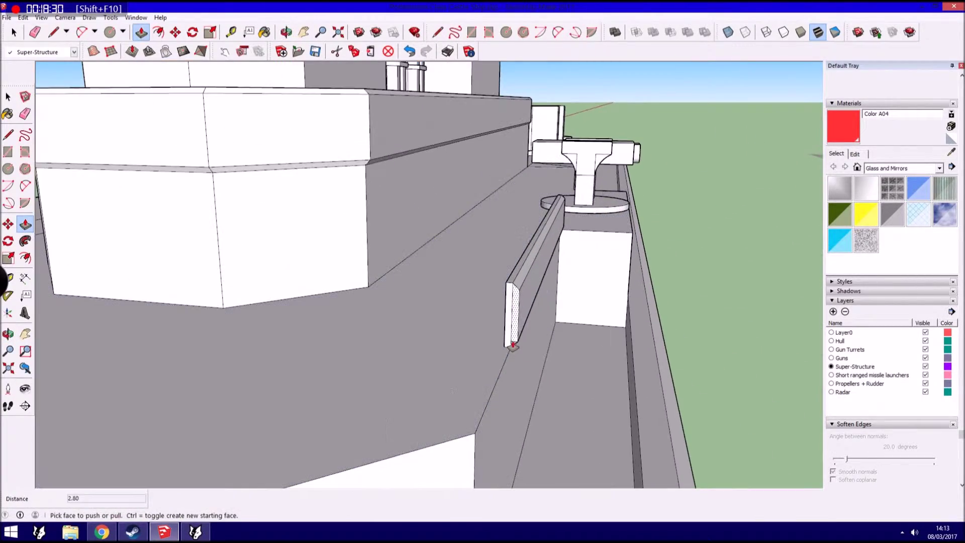
{"action": "scroll", "coordinate": [480, 442], "scroll_direction": "down", "scroll_amount": 2}
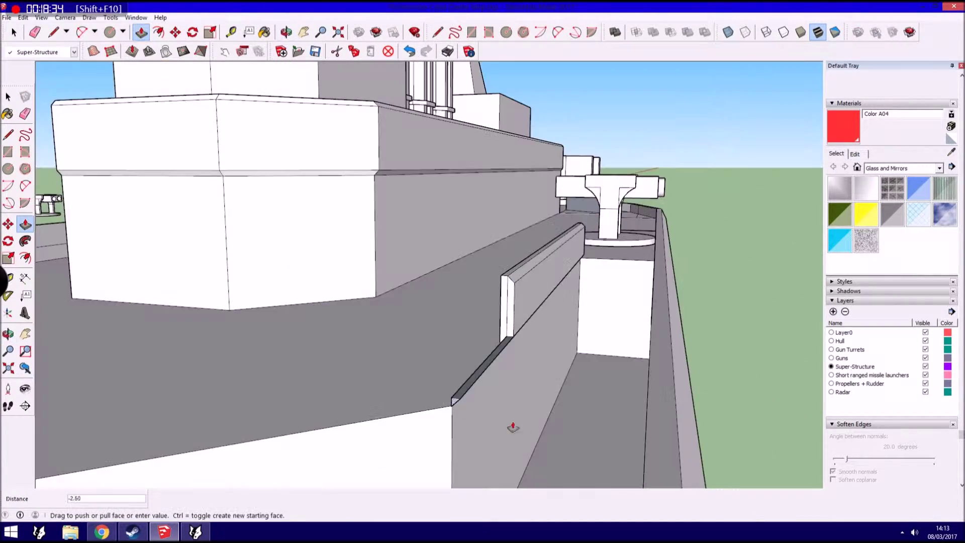
{"action": "scroll", "coordinate": [513, 424], "scroll_direction": "down", "scroll_amount": 3}
{"action": "scroll", "coordinate": [486, 424], "scroll_direction": "up", "scroll_amount": 3}
{"action": "scroll", "coordinate": [491, 398], "scroll_direction": "up", "scroll_amount": 2}
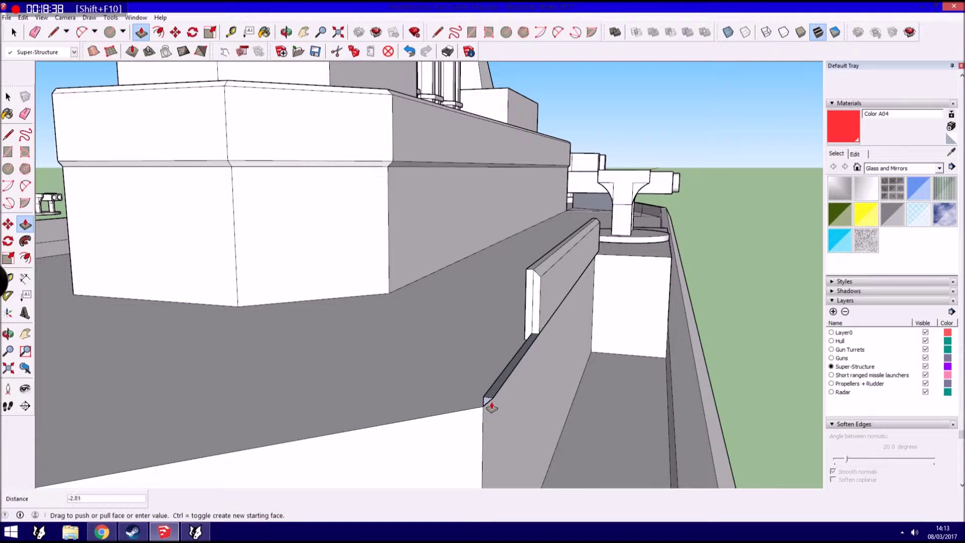
{"action": "left_click", "coordinate": [8, 135]}
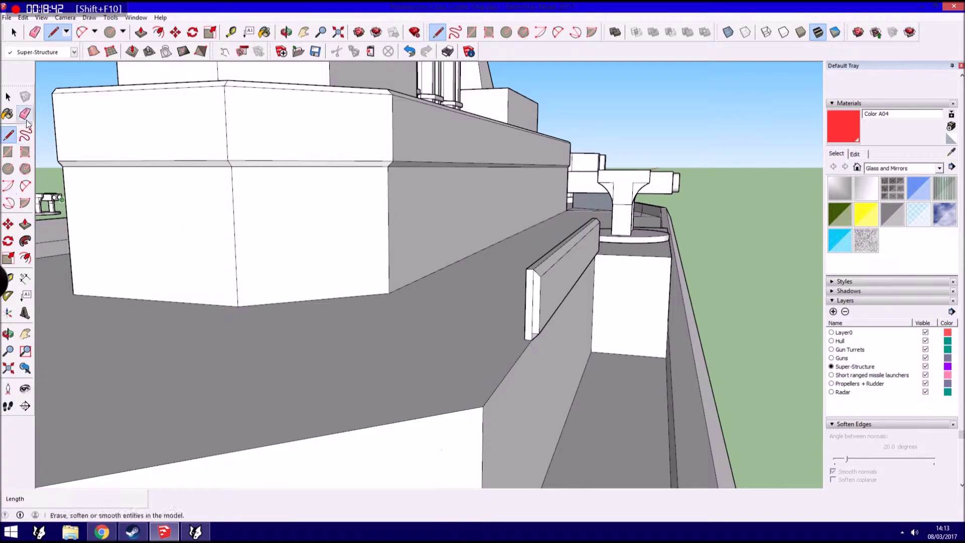
{"action": "left_click", "coordinate": [24, 224]}
{"action": "left_click", "coordinate": [532, 307]}
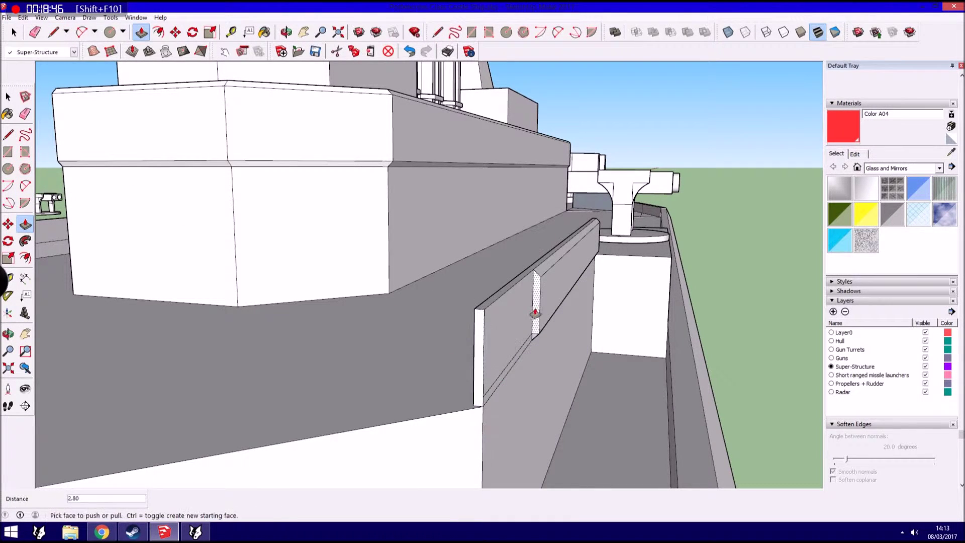
{"action": "middle_click_drag", "start_coordinate": [479, 325], "coordinate": [522, 273]}
{"action": "scroll", "coordinate": [532, 291], "scroll_direction": "up", "scroll_amount": 2}
Reverse the rail panel's faces to show white, then view the whole ship.
{"action": "left_click", "coordinate": [7, 114]}
{"action": "left_click", "coordinate": [8, 97]}
{"action": "right_click", "coordinate": [445, 237]}
{"action": "left_click", "coordinate": [478, 333]}
{"action": "left_click", "coordinate": [7, 17]}
{"action": "left_click", "coordinate": [444, 169]}
{"action": "mouse_move", "coordinate": [444, 168]}
{"action": "middle_mouse_down"}
{"action": "mouse_move", "coordinate": [294, 251]}
{"action": "mouse_move", "coordinate": [534, 318]}
{"action": "mouse_move", "coordinate": [409, 259]}
{"action": "middle_mouse_up"}
{"action": "scroll", "coordinate": [528, 291], "scroll_direction": "down", "scroll_amount": 3}
{"action": "scroll", "coordinate": [391, 297], "scroll_direction": "down", "scroll_amount": 2}
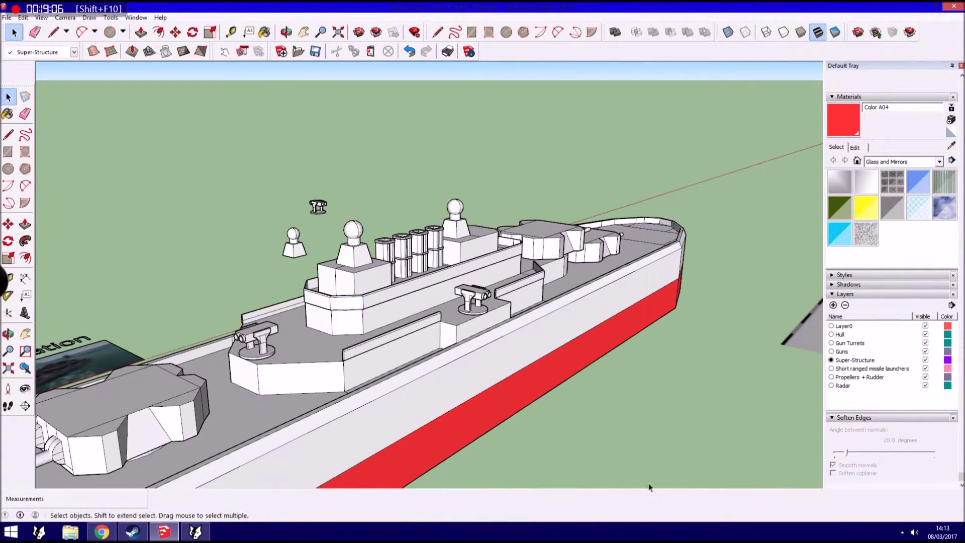
Start the door outline with a base line on the superstructure wall.
{"action": "middle_click_drag", "start_coordinate": [371, 333], "coordinate": [521, 275]}
{"action": "scroll", "coordinate": [521, 276], "scroll_direction": "up", "scroll_amount": 2}
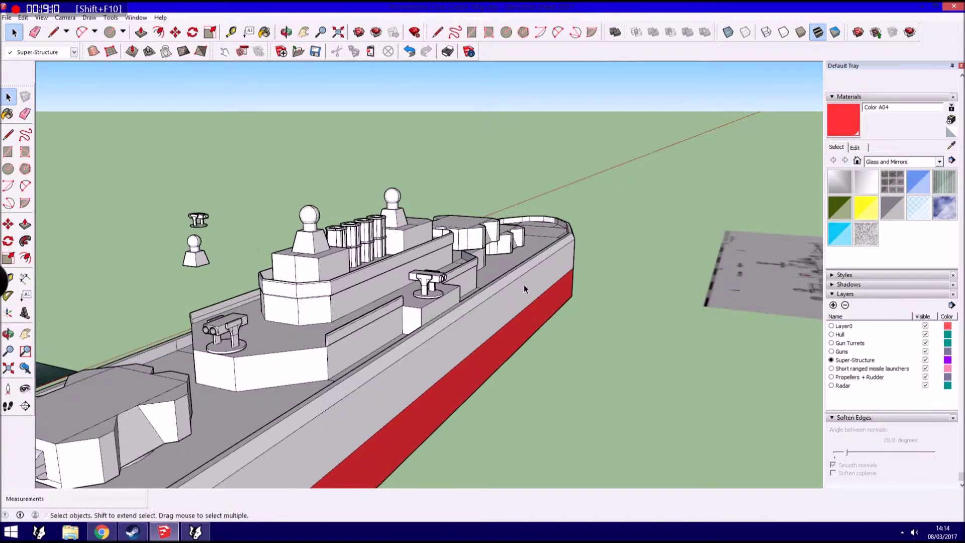
{"action": "scroll", "coordinate": [522, 276], "scroll_direction": "up", "scroll_amount": 2}
{"action": "key", "text": "l"}
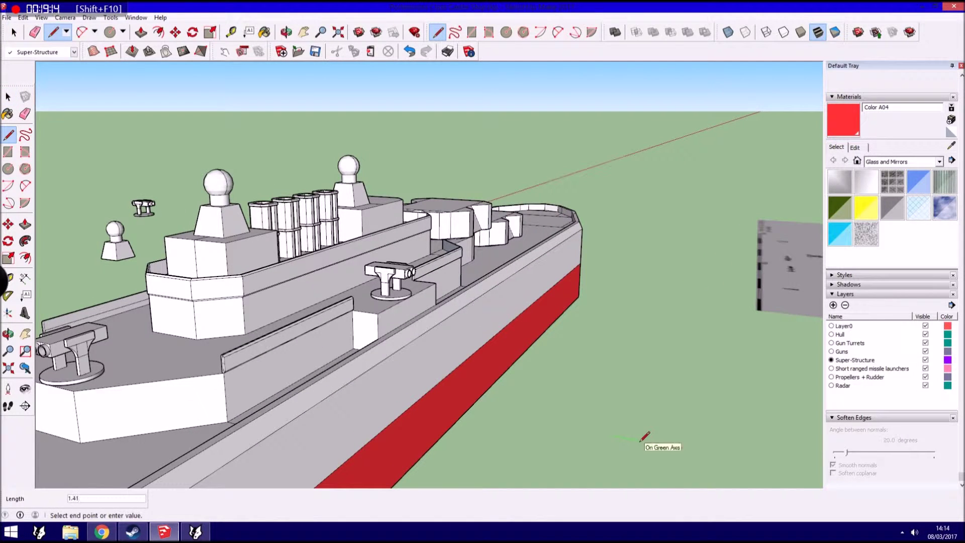
{"action": "key", "text": "Escape"}
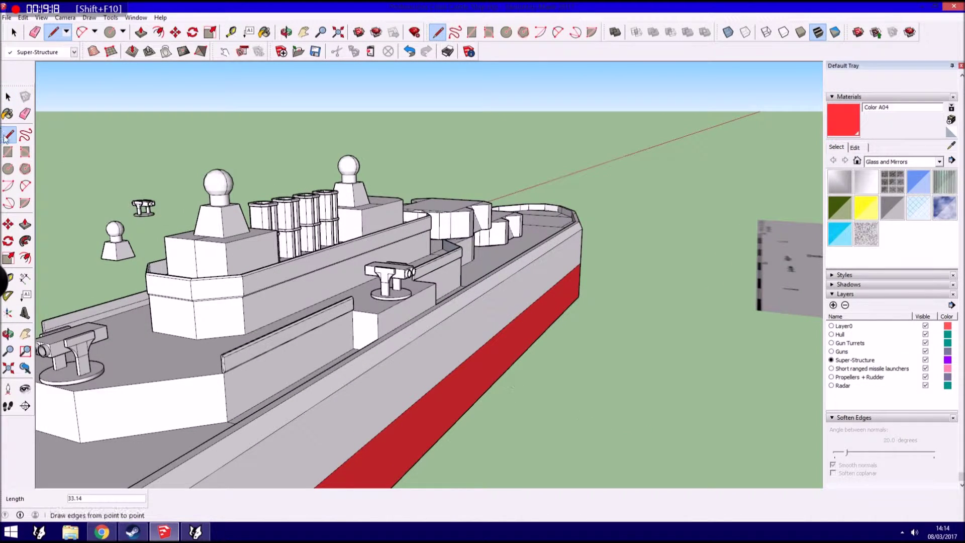
{"action": "middle_click_drag", "start_coordinate": [452, 351], "coordinate": [191, 301]}
{"action": "scroll", "coordinate": [242, 354], "scroll_direction": "up", "scroll_amount": 3}
{"action": "scroll", "coordinate": [243, 354], "scroll_direction": "up", "scroll_amount": 2}
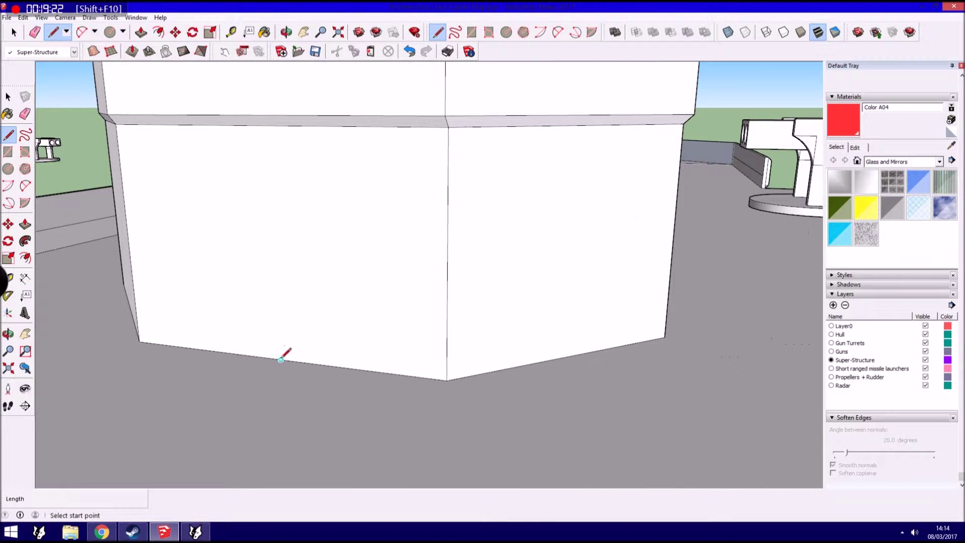
{"action": "left_click", "coordinate": [282, 358]}
{"action": "scroll", "coordinate": [281, 359], "scroll_direction": "up", "scroll_amount": 1}
{"action": "scroll", "coordinate": [291, 352], "scroll_direction": "up", "scroll_amount": 1}
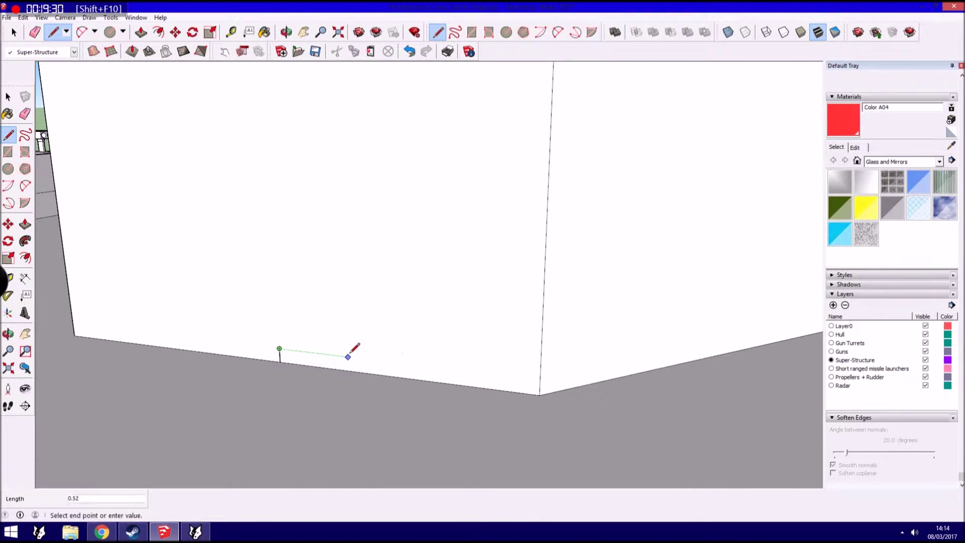
Erase a stray line and complete the tall door outline on the wall.
{"action": "left_click", "coordinate": [35, 32]}
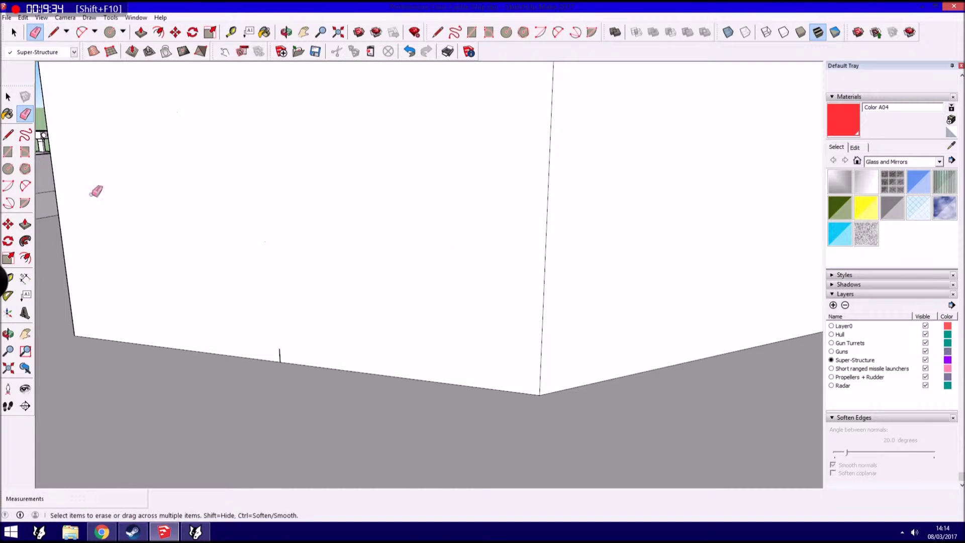
{"action": "key", "text": "l"}
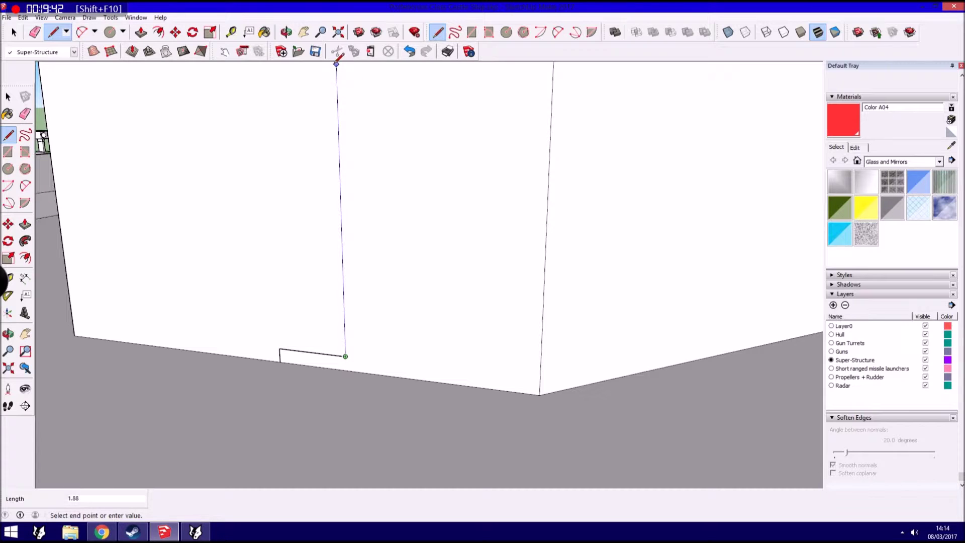
{"action": "scroll", "coordinate": [337, 61], "scroll_direction": "down", "scroll_amount": 1}
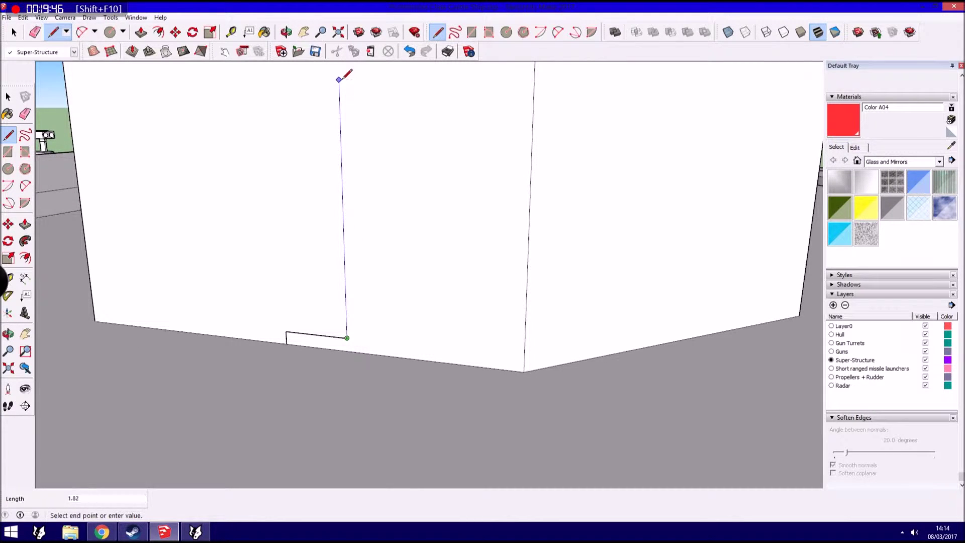
{"action": "scroll", "coordinate": [338, 79], "scroll_direction": "down", "scroll_amount": 1}
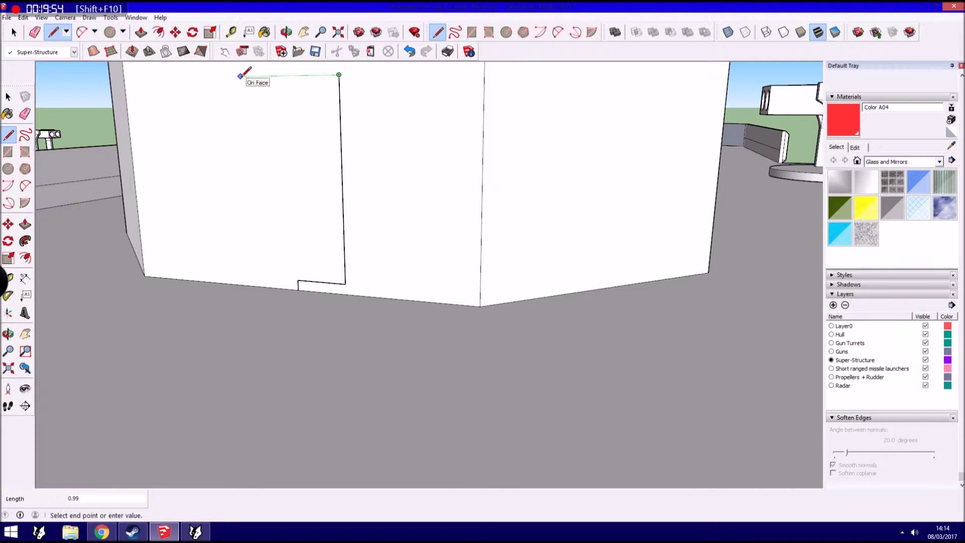
{"action": "left_click", "coordinate": [304, 285]}
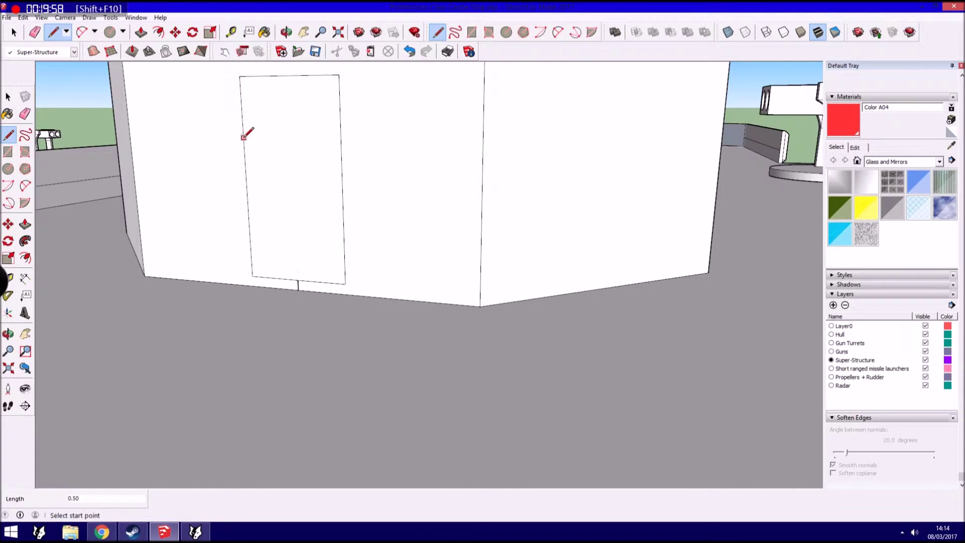
Clear stray edges and start tracing the door's rectangular outline on the wall.
{"action": "left_click", "coordinate": [25, 115]}
{"action": "scroll", "coordinate": [296, 281], "scroll_direction": "up", "scroll_amount": 1}
{"action": "scroll", "coordinate": [302, 280], "scroll_direction": "up", "scroll_amount": 1}
{"action": "scroll", "coordinate": [308, 279], "scroll_direction": "up", "scroll_amount": 2}
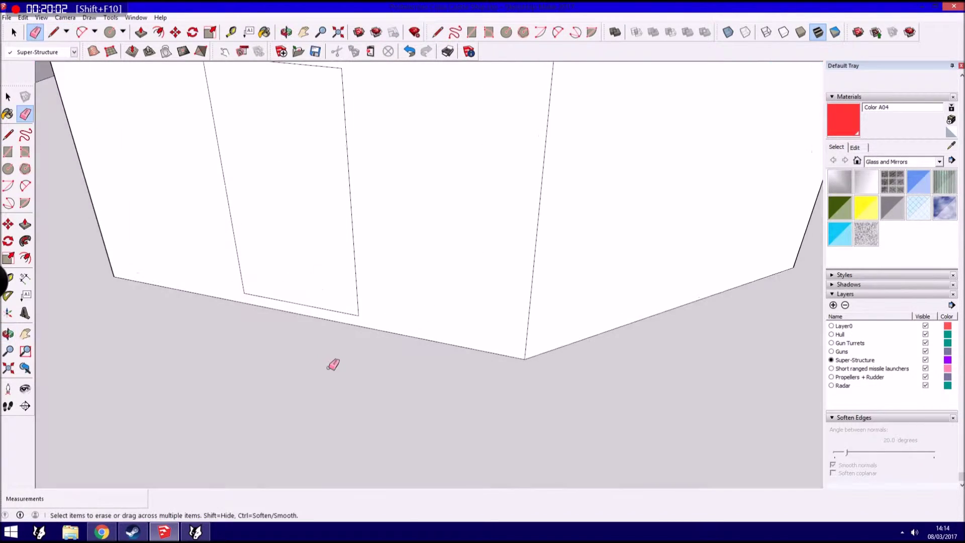
{"action": "left_click", "coordinate": [8, 135]}
{"action": "middle_click_drag", "start_coordinate": [261, 166], "coordinate": [280, 147]}
{"action": "left_click", "coordinate": [205, 101]}
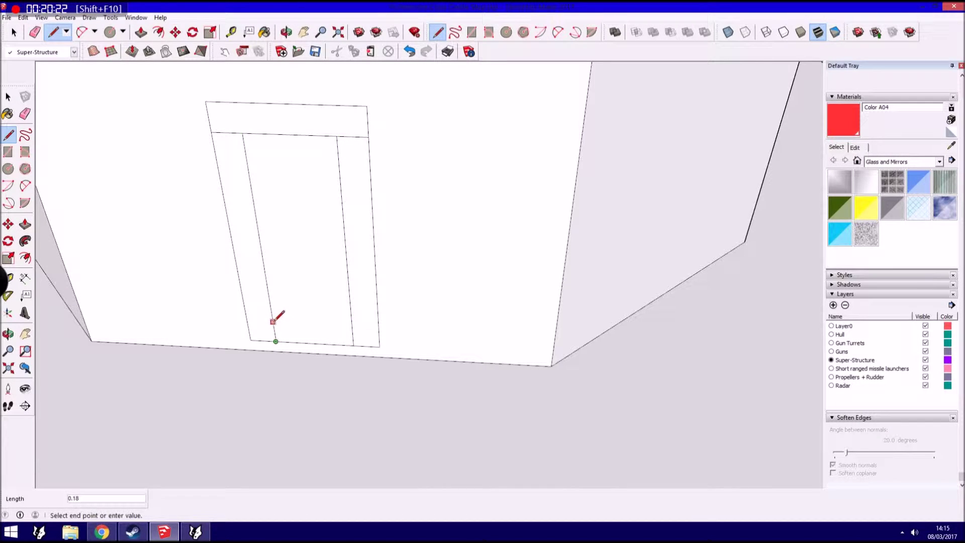
Add corner circles of radius 0.20 at the door outline's corners.
{"action": "left_click", "coordinate": [9, 169]}
{"action": "left_click", "coordinate": [241, 133]}
{"action": "left_click", "coordinate": [273, 134]}
{"action": "left_click", "coordinate": [29, 19]}
{"action": "left_click", "coordinate": [46, 26]}
{"action": "left_click", "coordinate": [334, 104]}
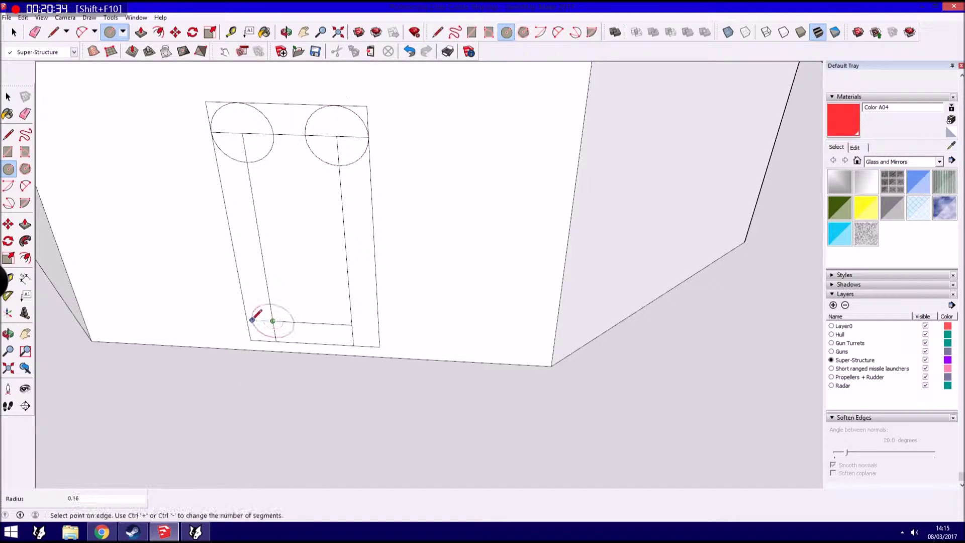
{"action": "left_click", "coordinate": [352, 324]}
Erase leftover circle and rectangle edges, then pull the rounded door face out about 0.19.
{"action": "left_click", "coordinate": [24, 113]}
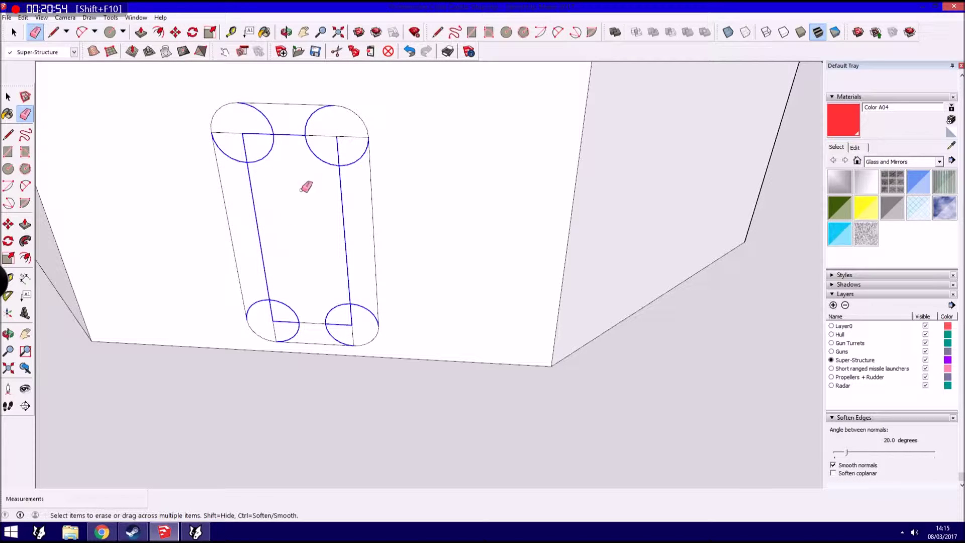
{"action": "key", "text": "Delete"}
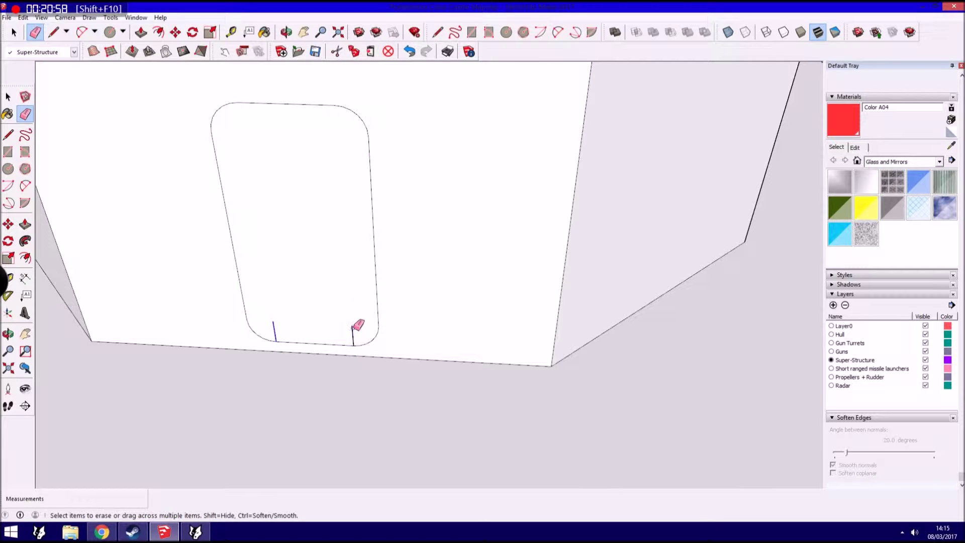
{"action": "left_click", "coordinate": [24, 221]}
{"action": "left_click", "coordinate": [323, 237]}
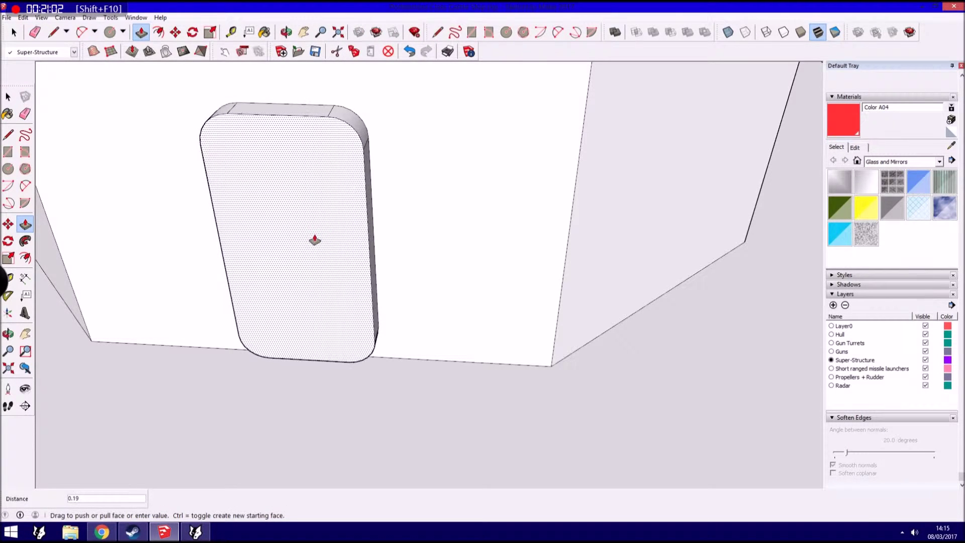
{"action": "left_click", "coordinate": [319, 234]}
{"action": "key", "text": "l"}
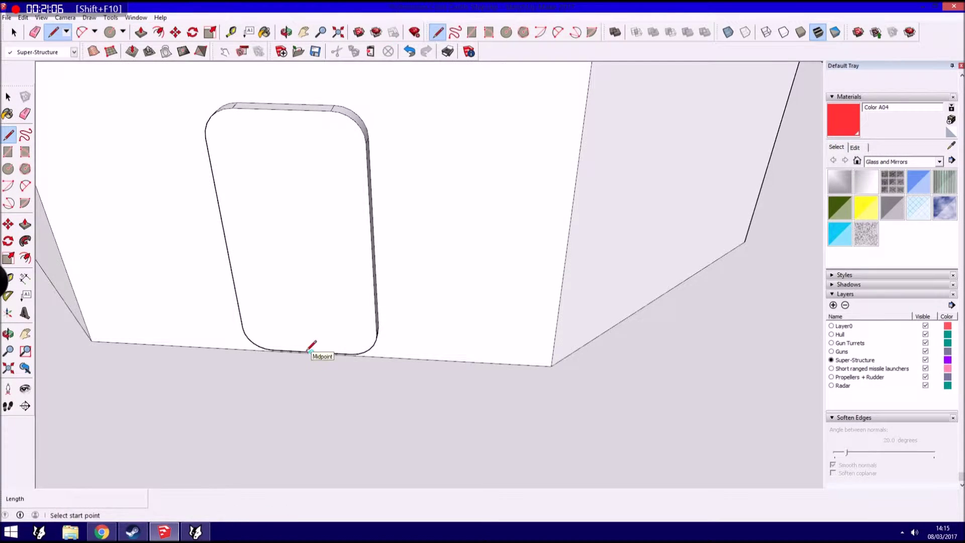
Draw a small circle at the door's bottom midpoint and pull it into a short spindle.
{"action": "left_click", "coordinate": [297, 237]}
{"action": "scroll", "coordinate": [282, 238], "scroll_direction": "up", "scroll_amount": 1}
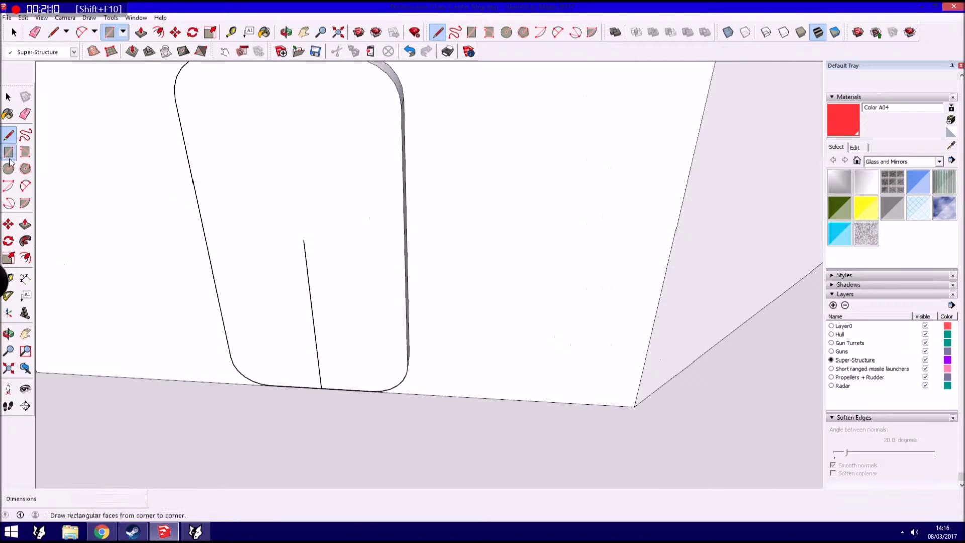
{"action": "left_click", "coordinate": [8, 169]}
{"action": "scroll", "coordinate": [299, 240], "scroll_direction": "up", "scroll_amount": 1}
{"action": "left_click", "coordinate": [297, 237]}
{"action": "scroll", "coordinate": [301, 238], "scroll_direction": "up", "scroll_amount": 1}
{"action": "scroll", "coordinate": [301, 239], "scroll_direction": "up", "scroll_amount": 1}
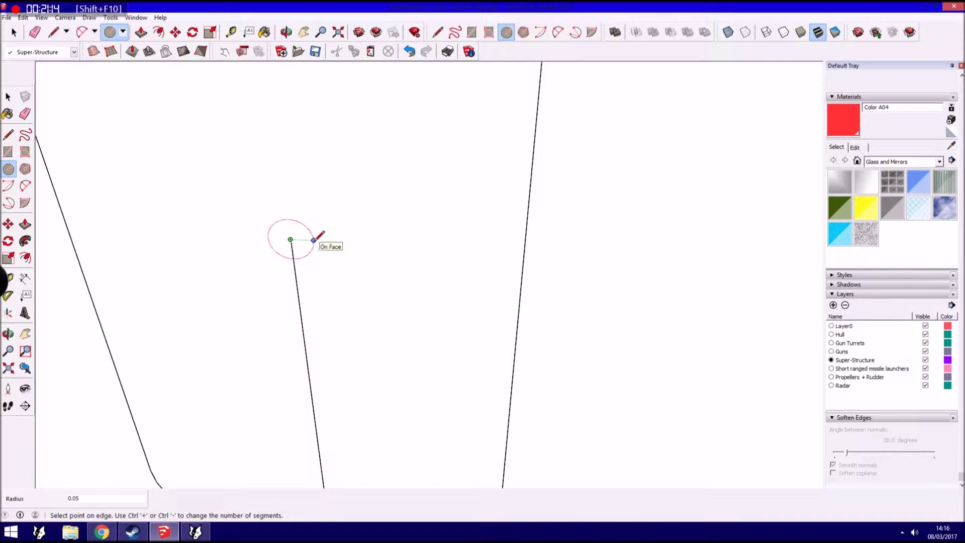
{"action": "left_click", "coordinate": [25, 114]}
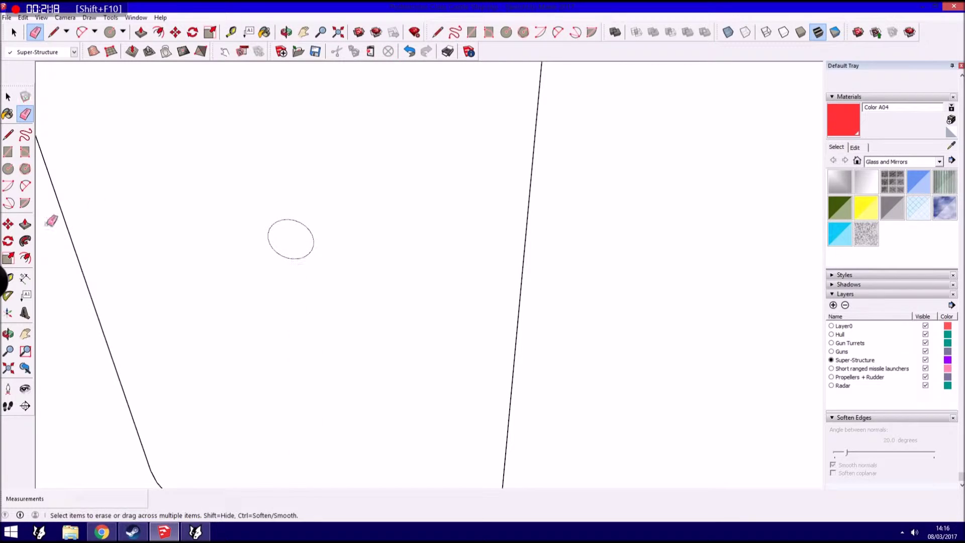
{"action": "left_click", "coordinate": [25, 225]}
{"action": "left_click_drag", "start_coordinate": [265, 248], "coordinate": [264, 297]}
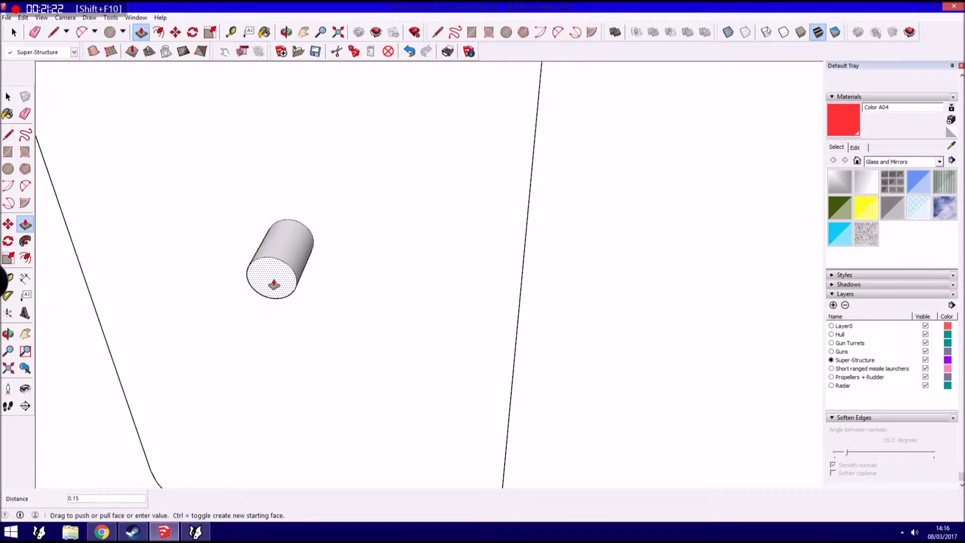
Draw the outer wheel circle and an inner 0.16-radius circle on the spindle end.
{"action": "middle_click_drag", "start_coordinate": [274, 284], "coordinate": [377, 247]}
{"action": "key", "text": "l"}
{"action": "scroll", "coordinate": [287, 296], "scroll_direction": "up", "scroll_amount": 1}
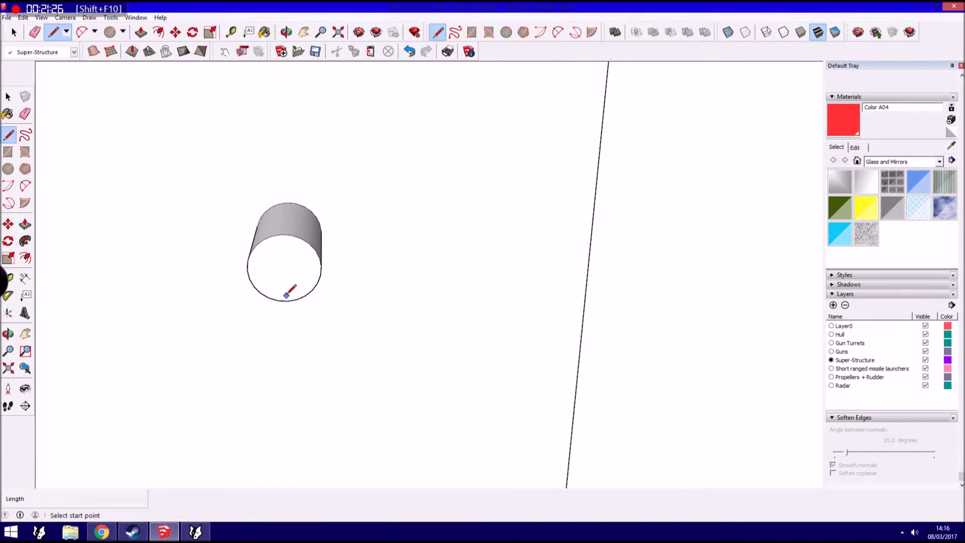
{"action": "key", "text": "c"}
{"action": "left_click", "coordinate": [284, 267]}
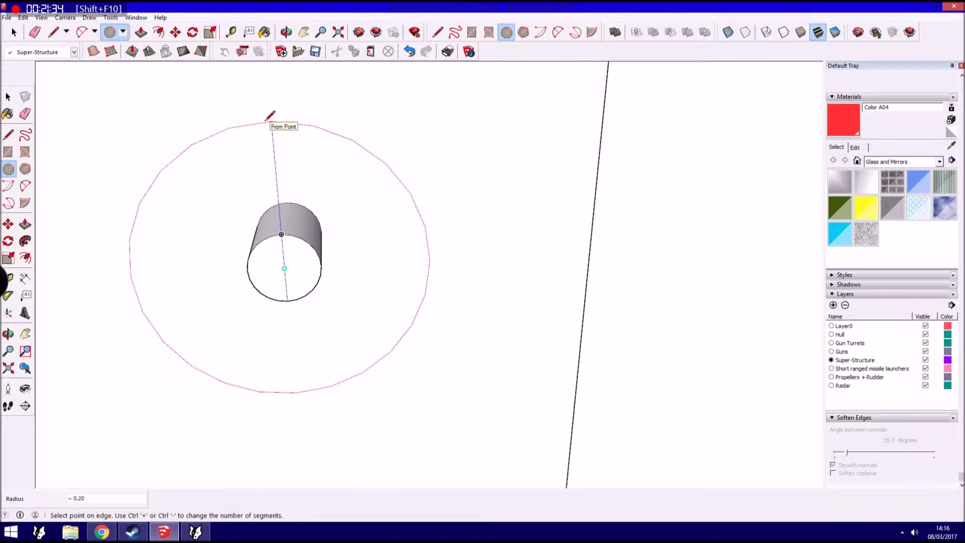
{"action": "left_click", "coordinate": [272, 122]}
{"action": "left_click", "coordinate": [284, 268]}
{"action": "left_click", "coordinate": [274, 155]}
Draw the spoke lines to the hub circle and raise the outer rim ring.
{"action": "left_click", "coordinate": [25, 135]}
{"action": "scroll", "coordinate": [257, 211], "scroll_direction": "up", "scroll_amount": 1}
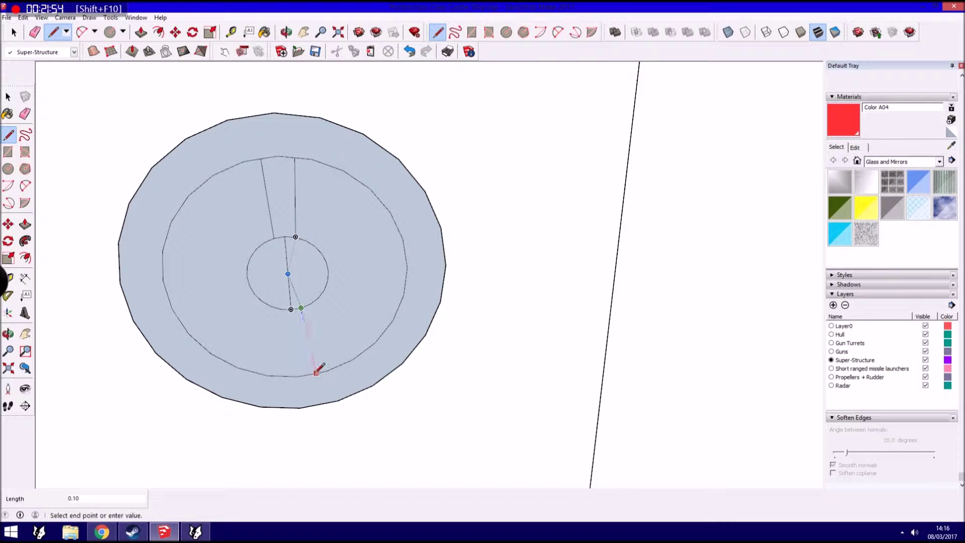
{"action": "scroll", "coordinate": [316, 363], "scroll_direction": "up", "scroll_amount": 1}
{"action": "scroll", "coordinate": [314, 365], "scroll_direction": "up", "scroll_amount": 1}
{"action": "scroll", "coordinate": [313, 368], "scroll_direction": "up", "scroll_amount": 1}
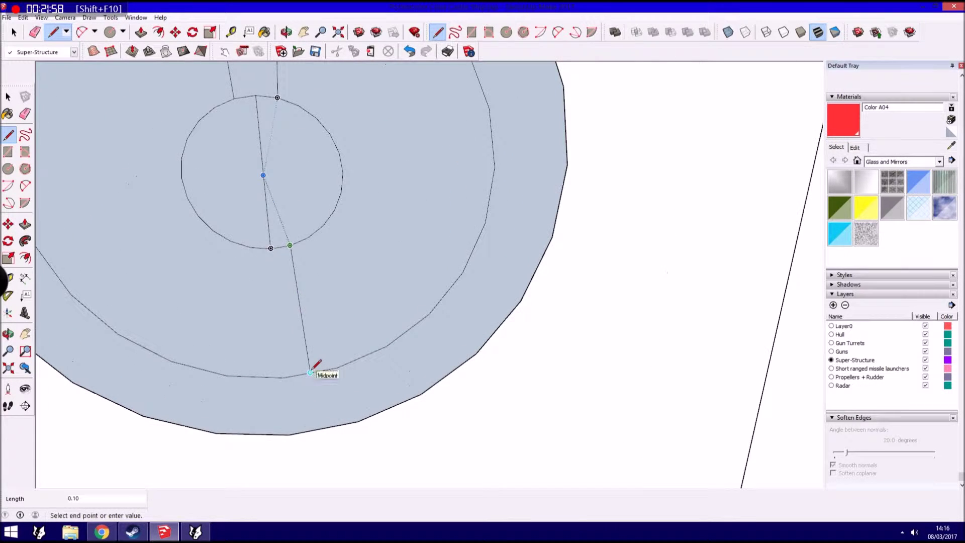
{"action": "left_click", "coordinate": [257, 248]}
{"action": "scroll", "coordinate": [258, 247], "scroll_direction": "down", "scroll_amount": 2}
{"action": "scroll", "coordinate": [278, 240], "scroll_direction": "down", "scroll_amount": 1}
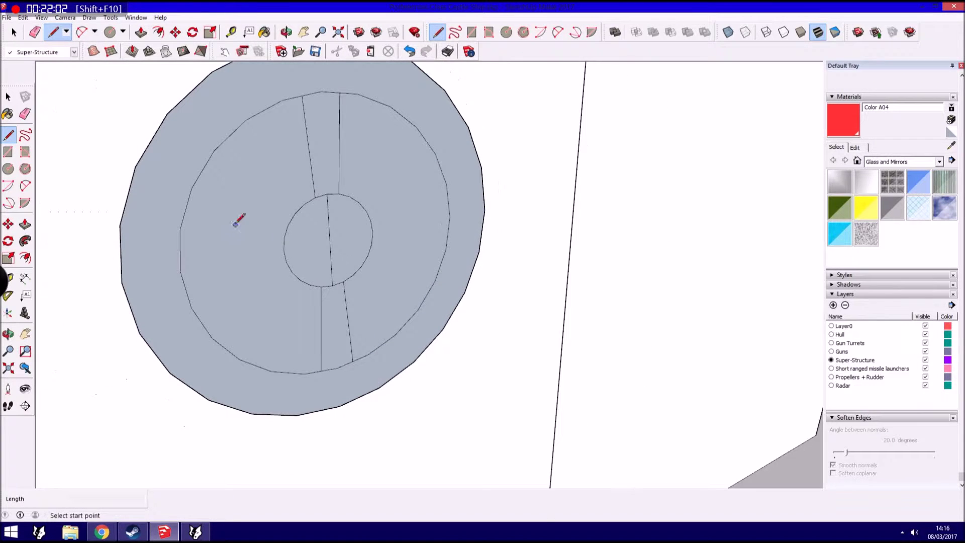
{"action": "key", "text": "p"}
{"action": "left_click", "coordinate": [134, 231]}
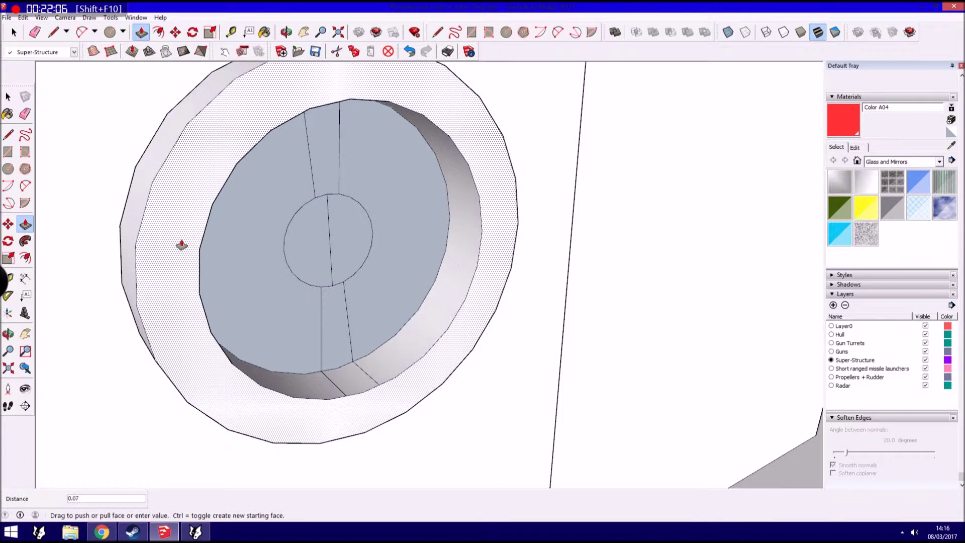
{"action": "left_click", "coordinate": [172, 231]}
Reverse the top and bottom spoke faces.
{"action": "left_click", "coordinate": [324, 170]}
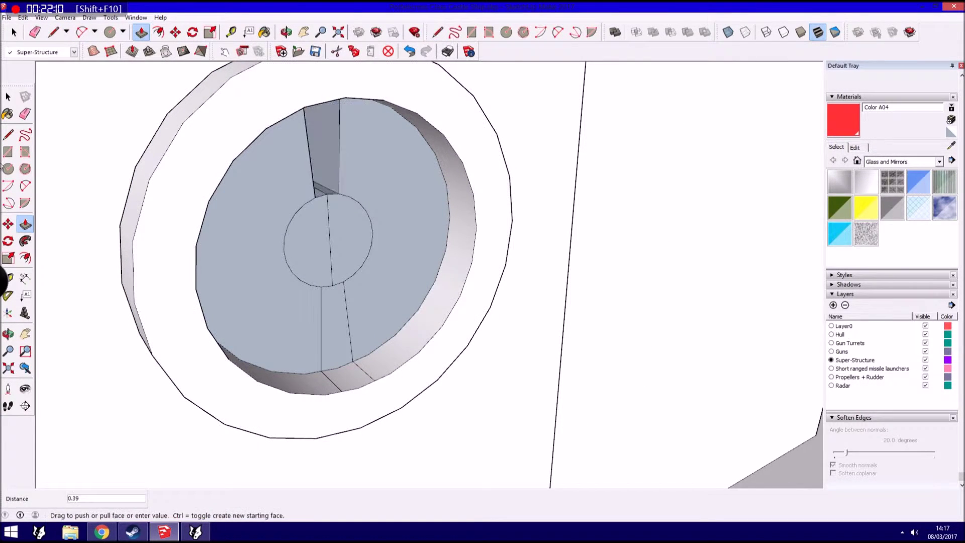
{"action": "key", "text": "space"}
{"action": "right_click", "coordinate": [324, 161]}
{"action": "left_click", "coordinate": [375, 267]}
{"action": "right_click", "coordinate": [335, 331]}
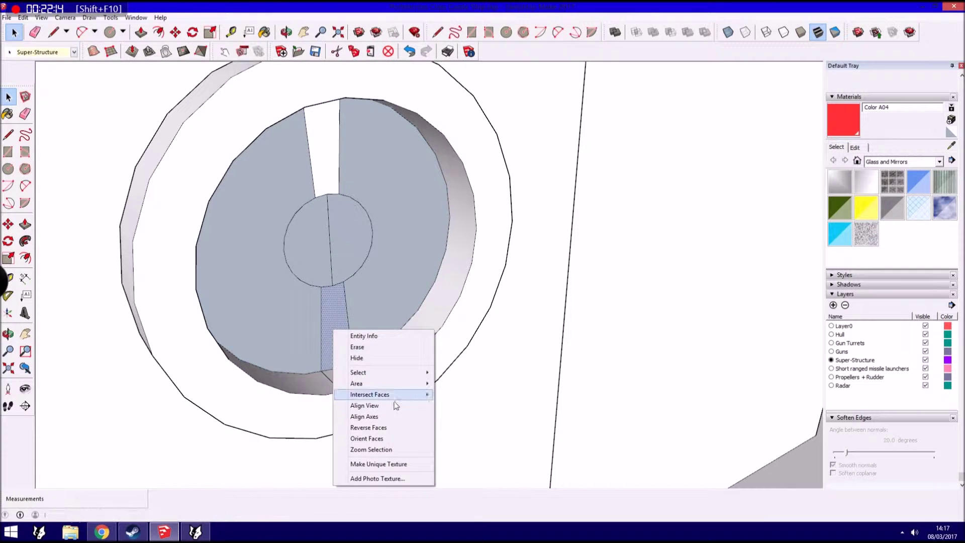
{"action": "left_click", "coordinate": [382, 427]}
{"action": "key", "text": "p"}
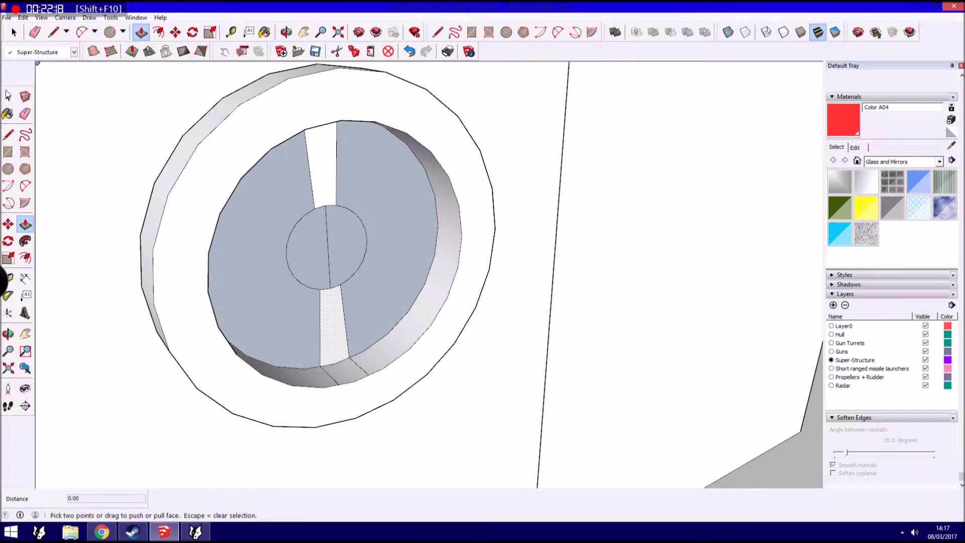
{"action": "key", "text": "space"}
Push the top and bottom spoke faces in to notch the spokes.
{"action": "scroll", "coordinate": [324, 261], "scroll_direction": "down", "scroll_amount": 2}
{"action": "scroll", "coordinate": [485, 302], "scroll_direction": "down", "scroll_amount": 3}
{"action": "scroll", "coordinate": [418, 275], "scroll_direction": "up", "scroll_amount": 2}
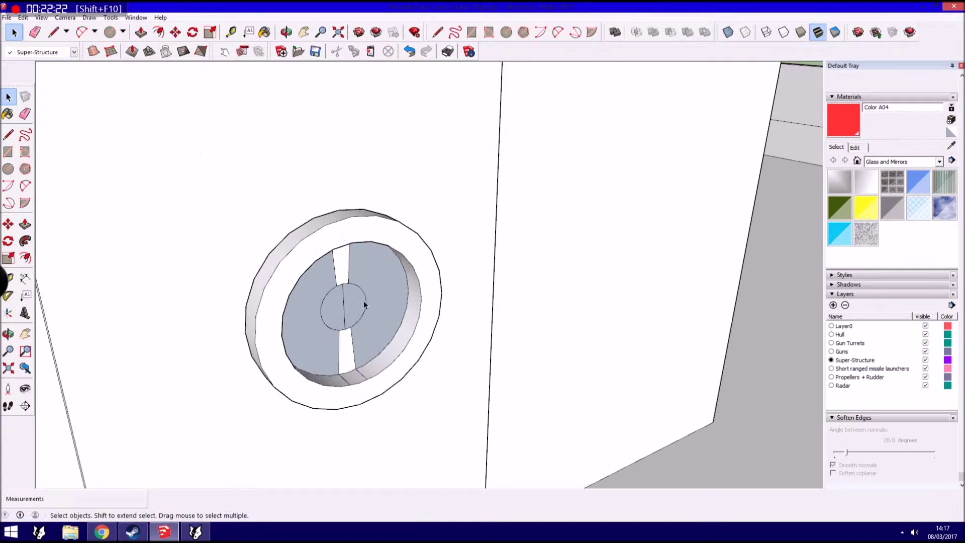
{"action": "scroll", "coordinate": [418, 276], "scroll_direction": "up", "scroll_amount": 1}
{"action": "key", "text": "p"}
{"action": "left_click_drag", "start_coordinate": [356, 254], "coordinate": [362, 209]}
{"action": "left_click_drag", "start_coordinate": [344, 360], "coordinate": [344, 367]}
Erase the line dividing the hub circle and orient all wheel faces consistently.
{"action": "key", "text": "e"}
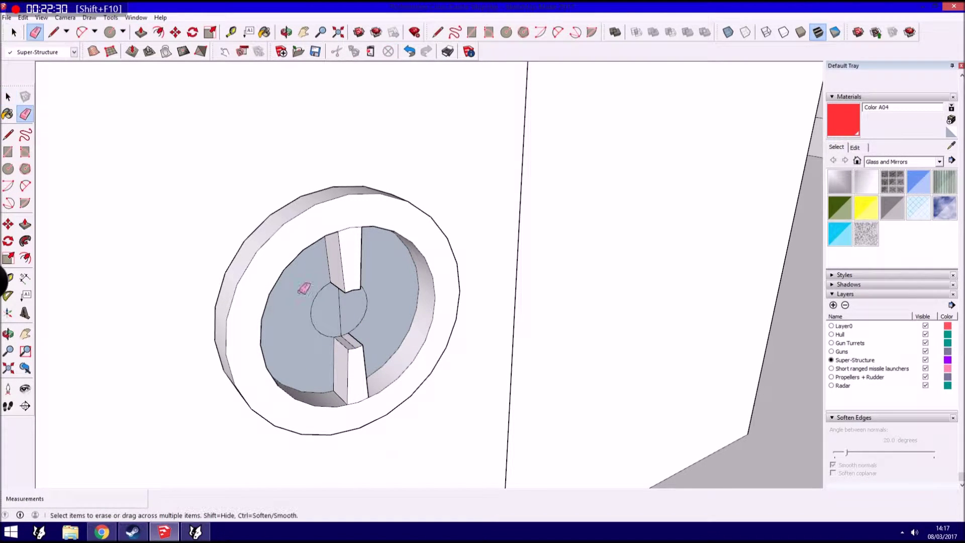
{"action": "left_click", "coordinate": [340, 314]}
{"action": "key", "text": "space"}
{"action": "scroll", "coordinate": [378, 384], "scroll_direction": "up", "scroll_amount": 3}
{"action": "right_click", "coordinate": [337, 311]}
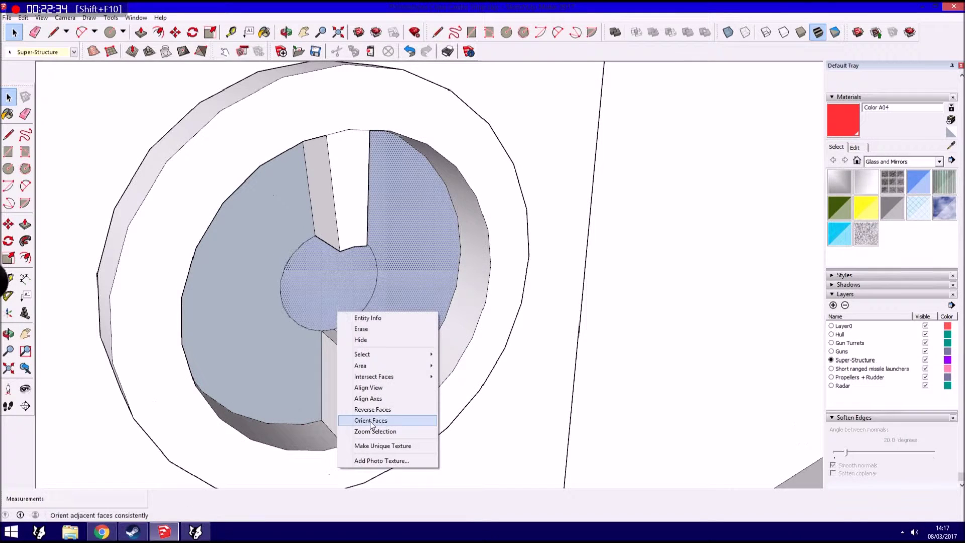
{"action": "left_click", "coordinate": [371, 420]}
{"action": "scroll", "coordinate": [226, 277], "scroll_direction": "down", "scroll_amount": 1}
{"action": "scroll", "coordinate": [261, 275], "scroll_direction": "down", "scroll_amount": 1}
{"action": "scroll", "coordinate": [579, 219], "scroll_direction": "down", "scroll_amount": 3}
{"action": "scroll", "coordinate": [579, 218], "scroll_direction": "down", "scroll_amount": 1}
{"action": "scroll", "coordinate": [461, 248], "scroll_direction": "up", "scroll_amount": 3}
{"action": "scroll", "coordinate": [456, 290], "scroll_direction": "up", "scroll_amount": 2}
{"action": "scroll", "coordinate": [422, 267], "scroll_direction": "up", "scroll_amount": 2}
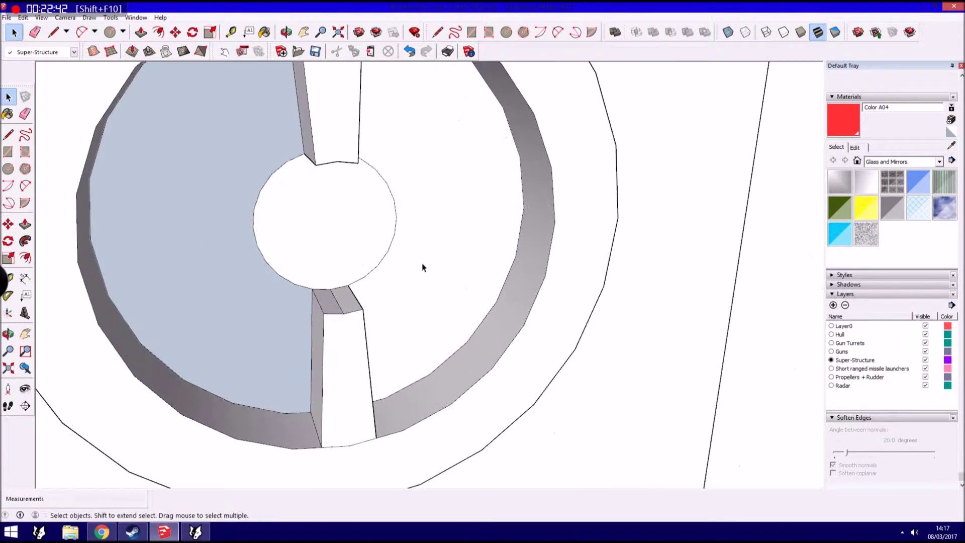
Cut a hole through the hub with a small centred circle pushed through.
{"action": "left_click", "coordinate": [24, 224]}
{"action": "left_click", "coordinate": [8, 134]}
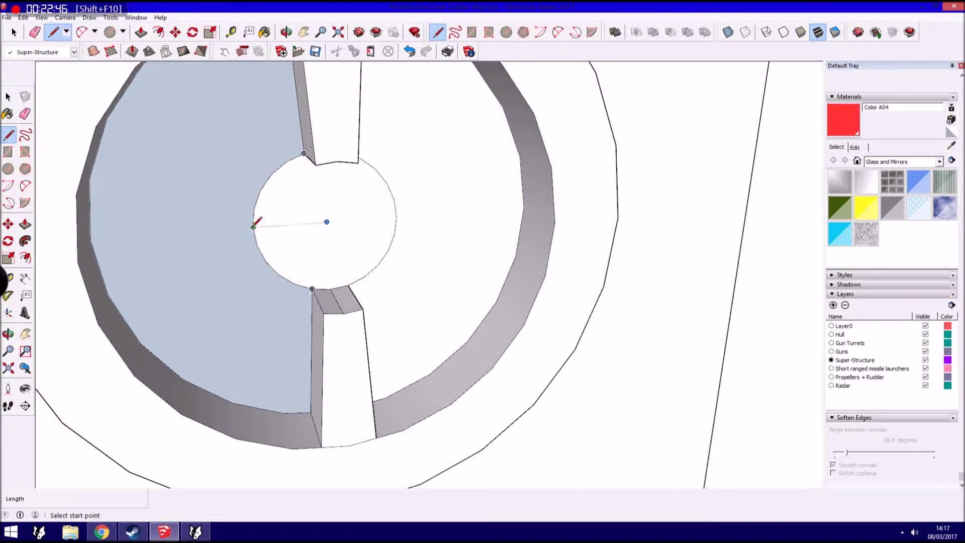
{"action": "left_click", "coordinate": [8, 169]}
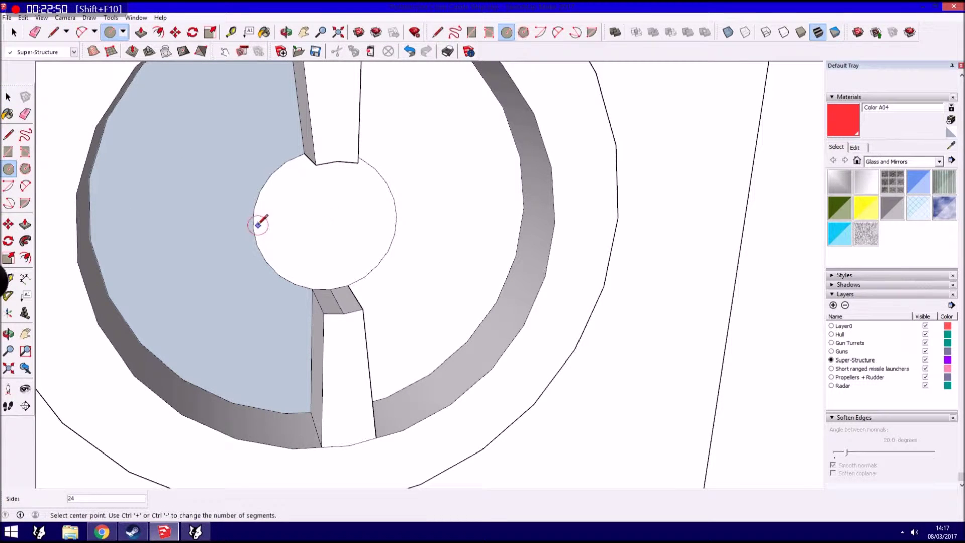
{"action": "key", "text": "l"}
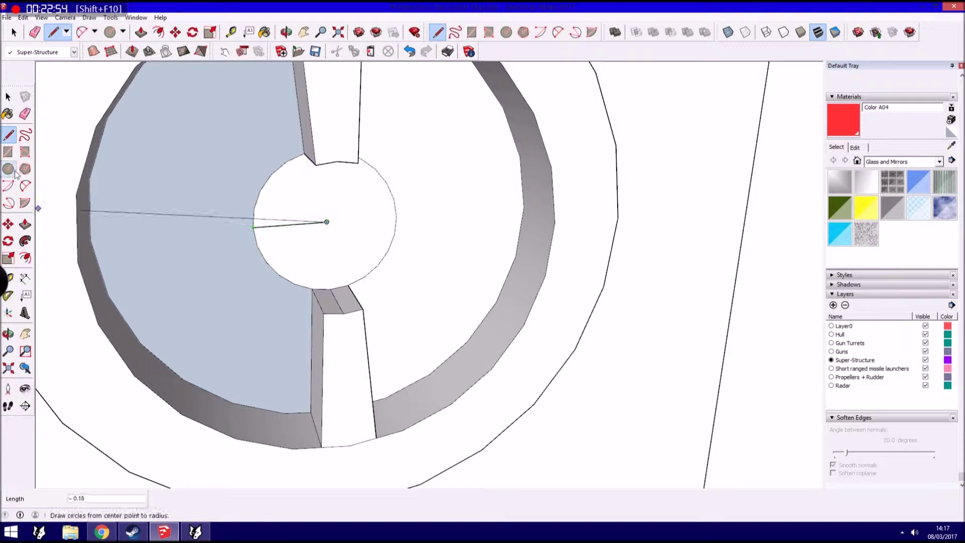
{"action": "left_click", "coordinate": [8, 169]}
{"action": "left_click", "coordinate": [327, 222]}
{"action": "left_click", "coordinate": [337, 285]}
{"action": "key", "text": "p"}
{"action": "left_click", "coordinate": [326, 221]}
{"action": "left_click", "coordinate": [280, 189]}
{"action": "key", "text": "space"}
{"action": "scroll", "coordinate": [213, 220], "scroll_direction": "down", "scroll_amount": 2}
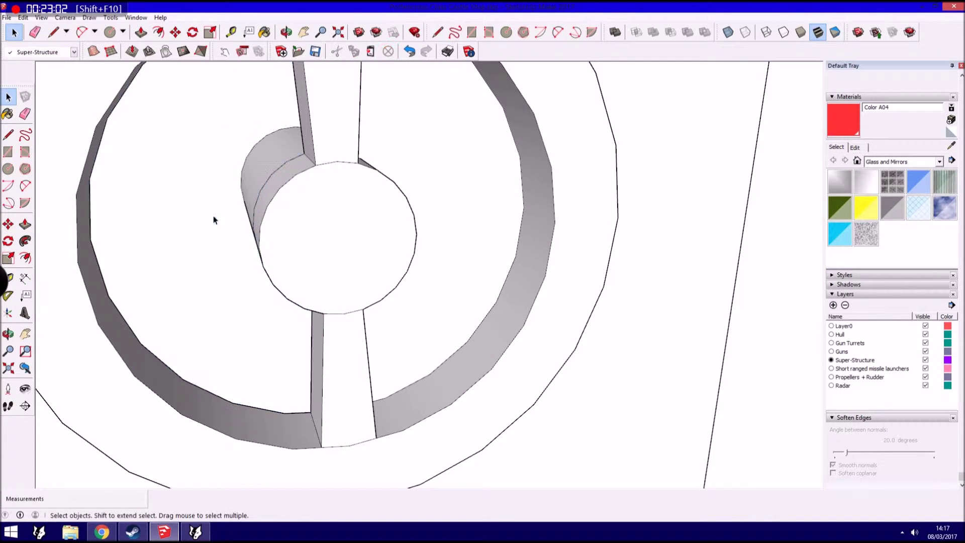
{"action": "scroll", "coordinate": [391, 260], "scroll_direction": "down", "scroll_amount": 3}
{"action": "scroll", "coordinate": [390, 260], "scroll_direction": "down", "scroll_amount": 2}
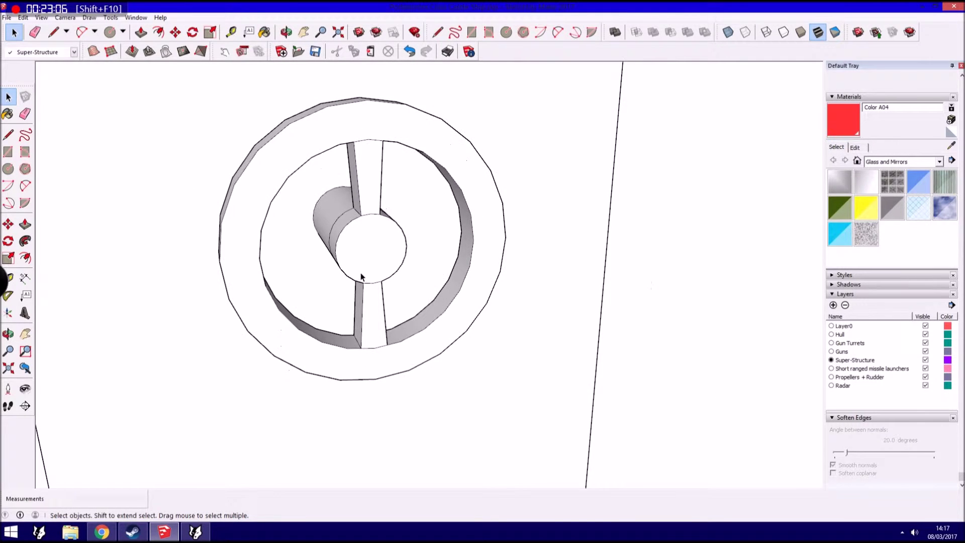
{"action": "scroll", "coordinate": [362, 276], "scroll_direction": "down", "scroll_amount": 3}
{"action": "mouse_move", "coordinate": [362, 278]}
{"action": "middle_mouse_down"}
{"action": "mouse_move", "coordinate": [352, 285]}
{"action": "mouse_move", "coordinate": [329, 273]}
{"action": "mouse_move", "coordinate": [292, 278]}
{"action": "middle_mouse_up"}
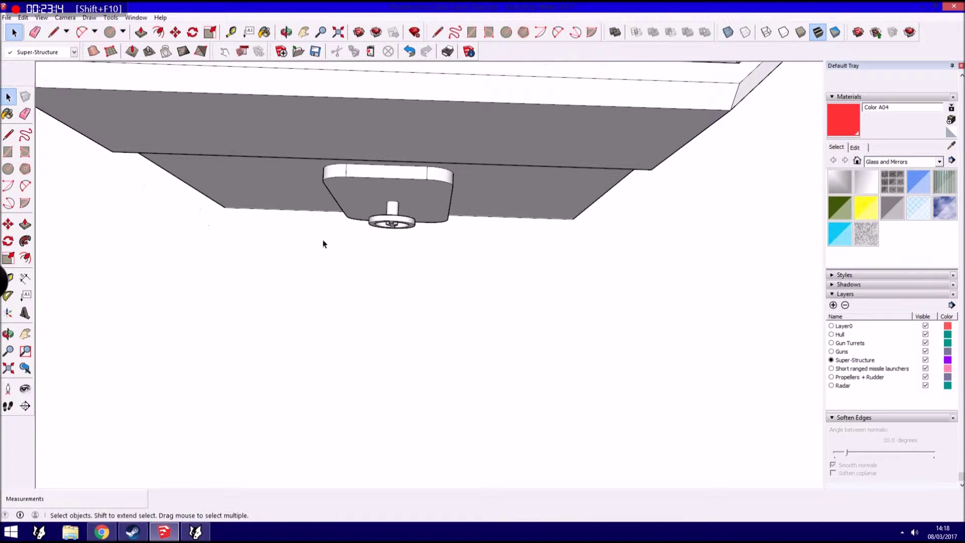
Copy the door with its handwheel and paste a duplicate onto the deck.
{"action": "left_click", "coordinate": [445, 181]}
{"action": "middle_click_drag", "start_coordinate": [437, 194], "coordinate": [475, 233]}
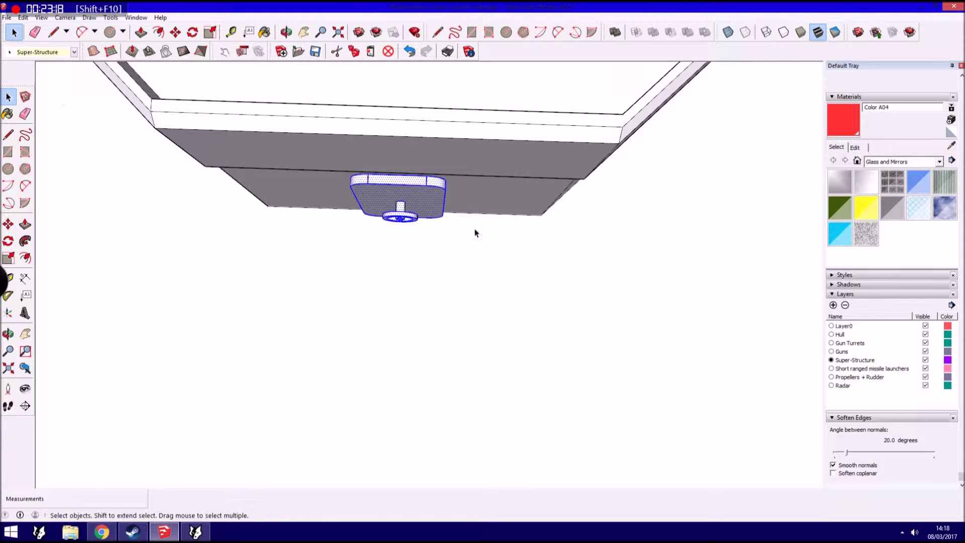
{"action": "left_click", "coordinate": [23, 17]}
{"action": "left_click", "coordinate": [38, 65]}
{"action": "left_click", "coordinate": [23, 17]}
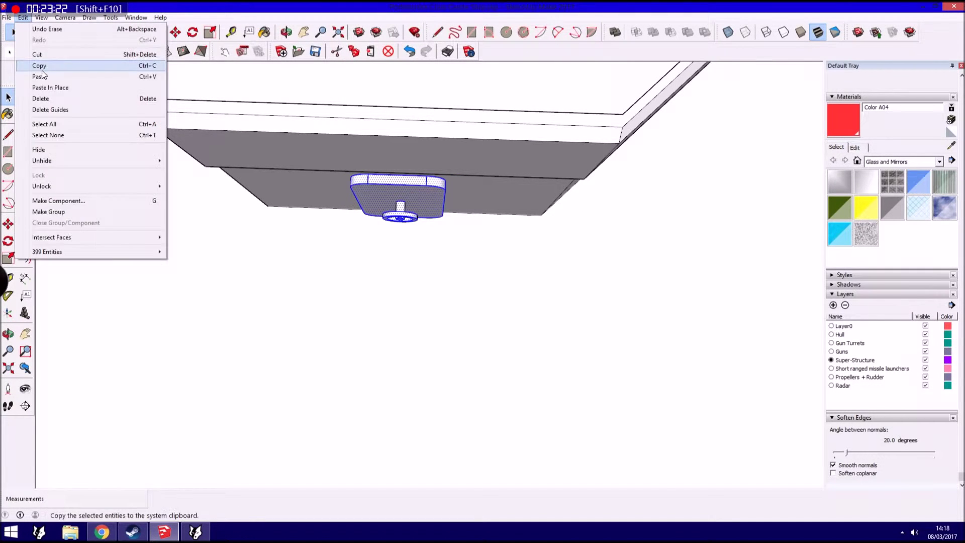
{"action": "left_click", "coordinate": [39, 76]}
{"action": "scroll", "coordinate": [292, 216], "scroll_direction": "down", "scroll_amount": 1}
{"action": "scroll", "coordinate": [293, 216], "scroll_direction": "down", "scroll_amount": 2}
{"action": "mouse_move", "coordinate": [438, 321]}
{"action": "middle_mouse_down"}
{"action": "mouse_move", "coordinate": [543, 441]}
{"action": "mouse_move", "coordinate": [46, 81]}
{"action": "middle_mouse_up"}
{"action": "left_click", "coordinate": [542, 441]}
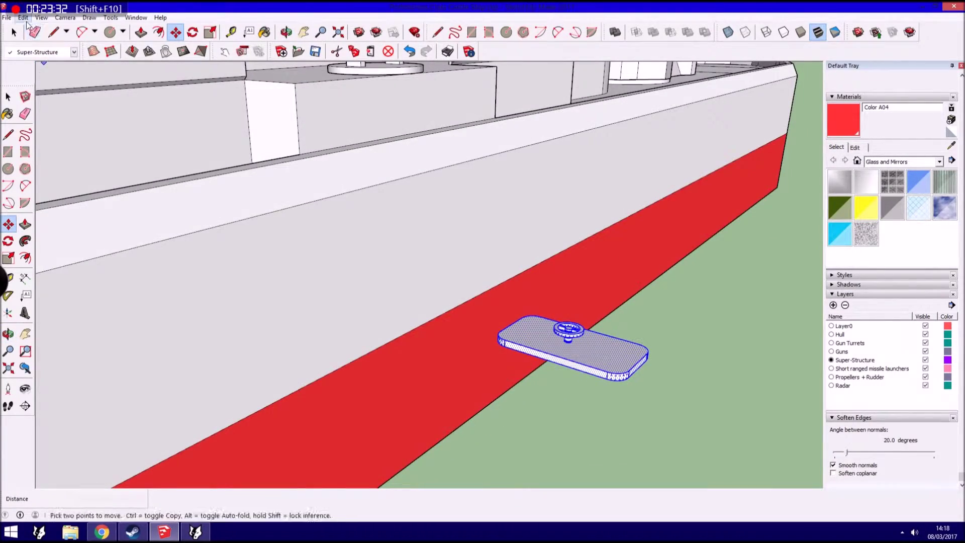
Group the pasted door, then copy and paste the group again.
{"action": "left_click", "coordinate": [23, 17]}
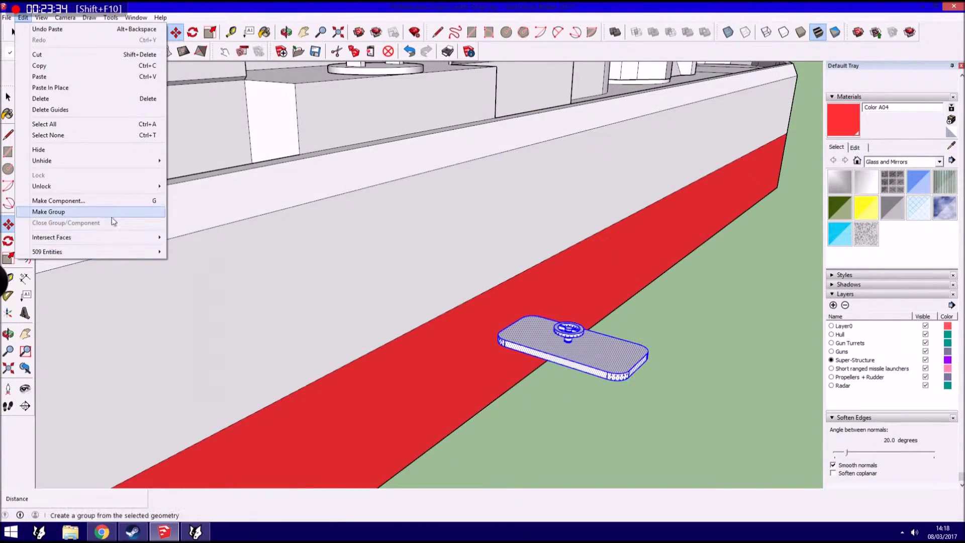
{"action": "left_click", "coordinate": [119, 221]}
{"action": "scroll", "coordinate": [63, 142], "scroll_direction": "down", "scroll_amount": 2}
{"action": "left_click", "coordinate": [23, 17]}
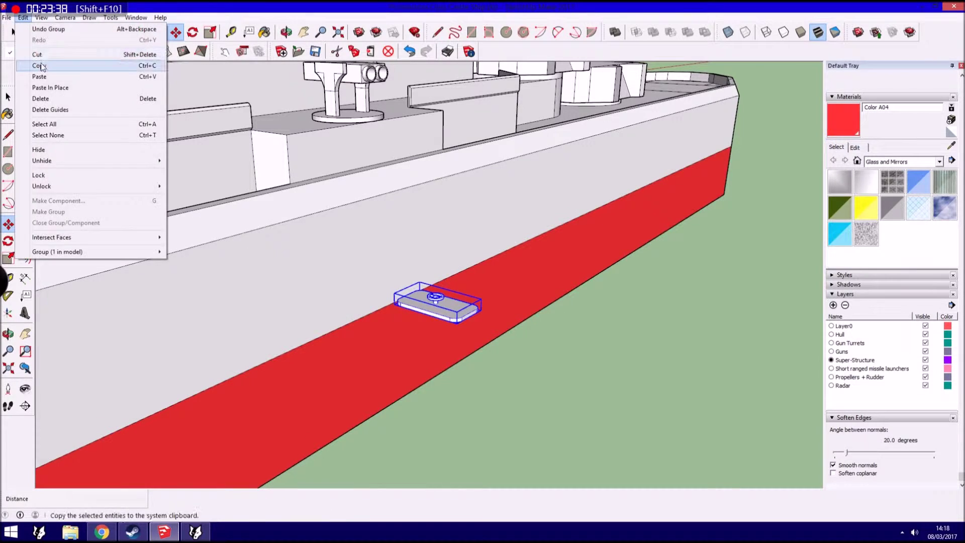
{"action": "left_click", "coordinate": [23, 17]}
{"action": "left_click", "coordinate": [31, 64]}
{"action": "mouse_move", "coordinate": [31, 64]}
{"action": "middle_mouse_down"}
{"action": "mouse_move", "coordinate": [251, 142]}
{"action": "mouse_move", "coordinate": [416, 230]}
{"action": "middle_mouse_up"}
{"action": "key", "text": "ctrl+v"}
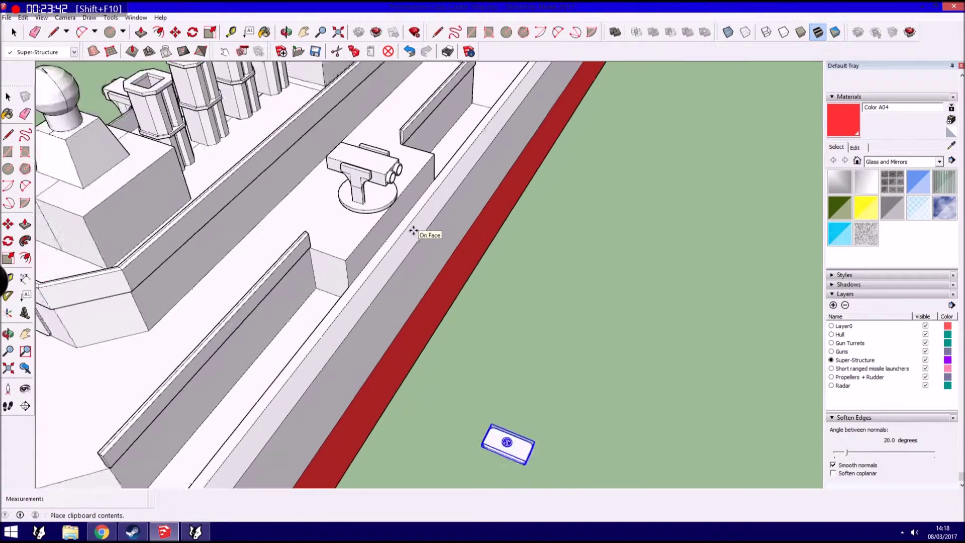
{"action": "left_click", "coordinate": [556, 295]}
{"action": "scroll", "coordinate": [553, 292], "scroll_direction": "up", "scroll_amount": 3}
{"action": "scroll", "coordinate": [89, 190], "scroll_direction": "up", "scroll_amount": 2}
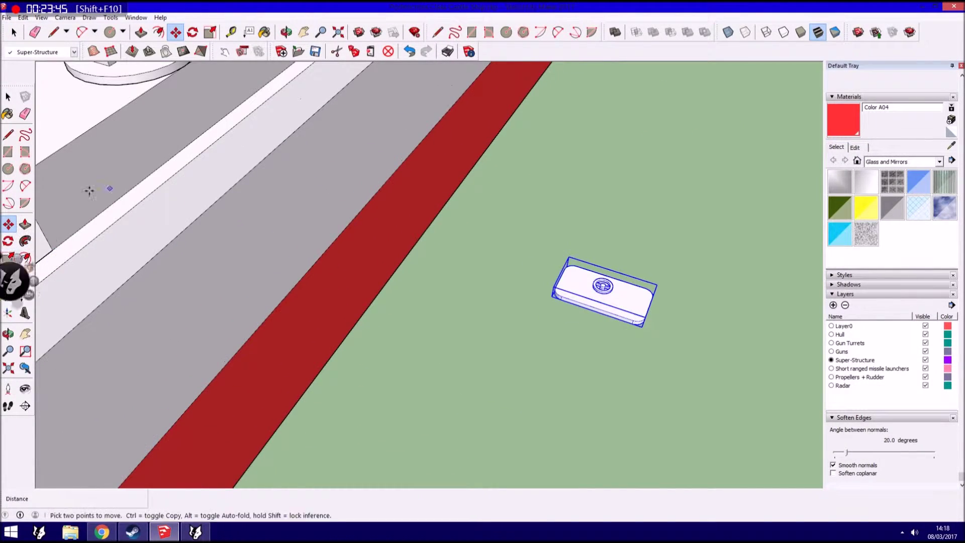
Rotate the door copy upright and move it against the upper superstructure wall.
{"action": "left_click", "coordinate": [8, 241]}
{"action": "middle_click_drag", "start_coordinate": [625, 345], "coordinate": [602, 265]}
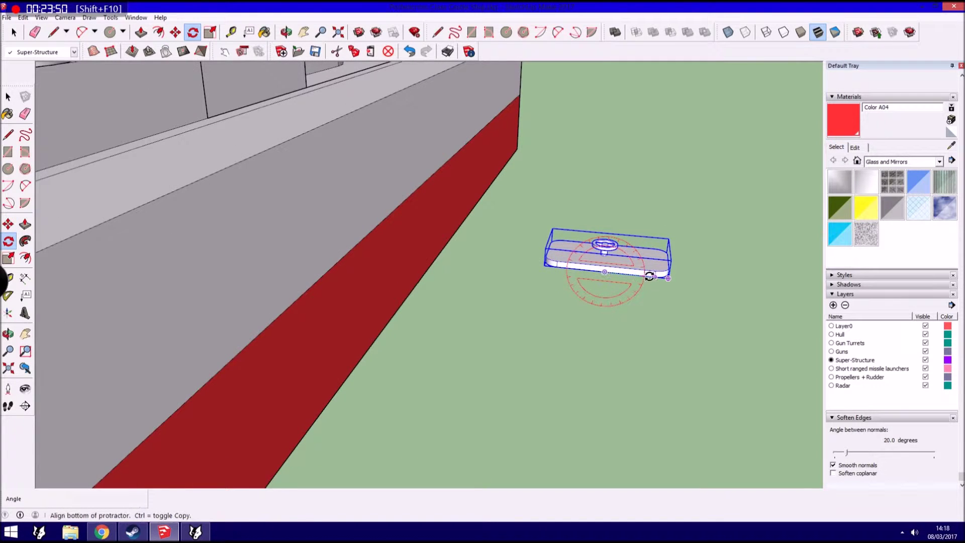
{"action": "left_click", "coordinate": [622, 271]}
{"action": "middle_click_drag", "start_coordinate": [622, 271], "coordinate": [54, 146]}
{"action": "left_click", "coordinate": [23, 17]}
{"action": "left_click", "coordinate": [24, 113]}
{"action": "left_click", "coordinate": [9, 224]}
{"action": "mouse_move", "coordinate": [452, 327]}
{"action": "middle_mouse_down"}
{"action": "mouse_move", "coordinate": [411, 156]}
{"action": "mouse_move", "coordinate": [131, 432]}
{"action": "mouse_move", "coordinate": [323, 365]}
{"action": "mouse_move", "coordinate": [319, 340]}
{"action": "mouse_move", "coordinate": [252, 369]}
{"action": "middle_mouse_up"}
Rotate the door copy 90° to face the upper superstructure wall.
{"action": "scroll", "coordinate": [251, 369], "scroll_direction": "up", "scroll_amount": 2}
{"action": "scroll", "coordinate": [251, 362], "scroll_direction": "up", "scroll_amount": 2}
{"action": "key", "text": "q"}
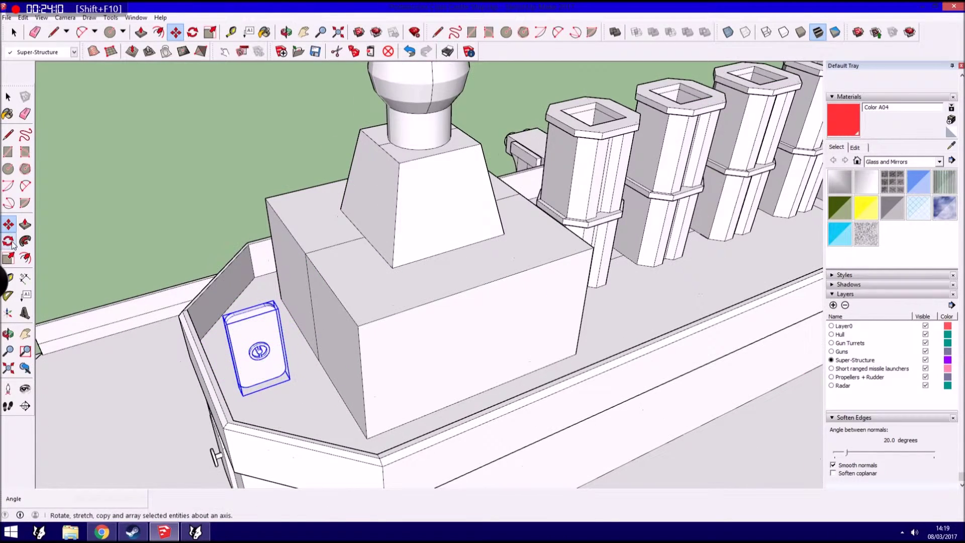
{"action": "scroll", "coordinate": [249, 341], "scroll_direction": "up", "scroll_amount": 2}
{"action": "scroll", "coordinate": [246, 322], "scroll_direction": "up", "scroll_amount": 2}
{"action": "left_click", "coordinate": [272, 302]}
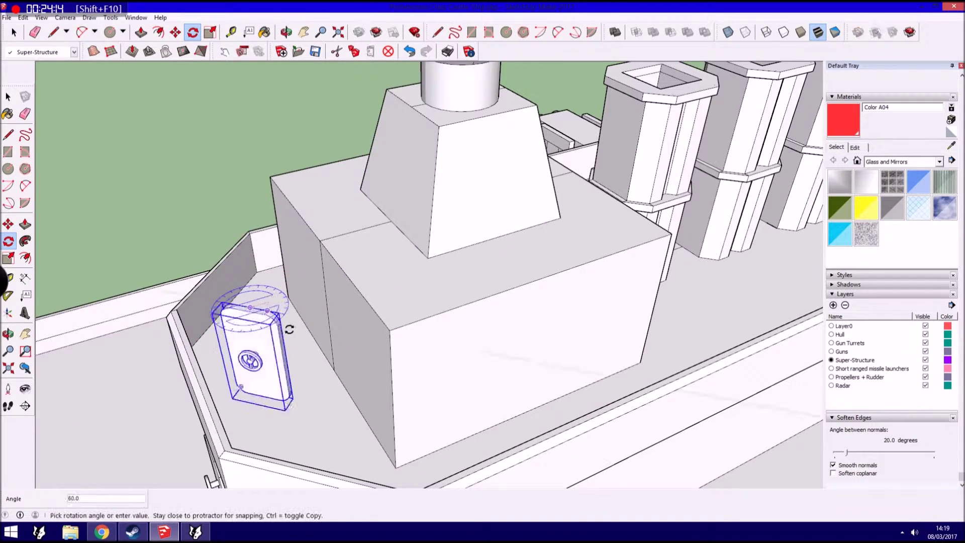
Draw a reference line at the base of the upper block's wall.
{"action": "left_click", "coordinate": [367, 318]}
{"action": "left_click", "coordinate": [8, 224]}
{"action": "left_click", "coordinate": [8, 134]}
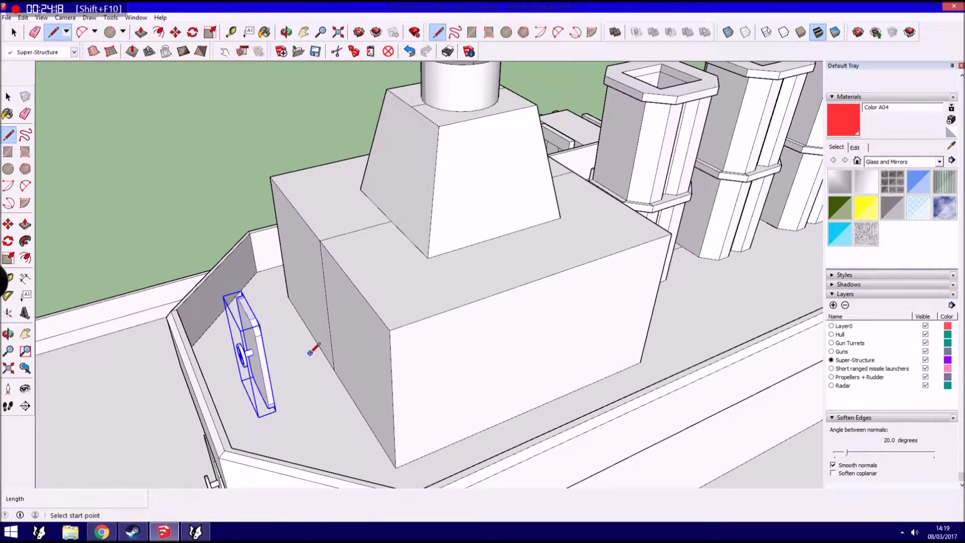
{"action": "scroll", "coordinate": [341, 370], "scroll_direction": "up", "scroll_amount": 2}
{"action": "left_click", "coordinate": [340, 371]}
{"action": "scroll", "coordinate": [362, 356], "scroll_direction": "up", "scroll_amount": 3}
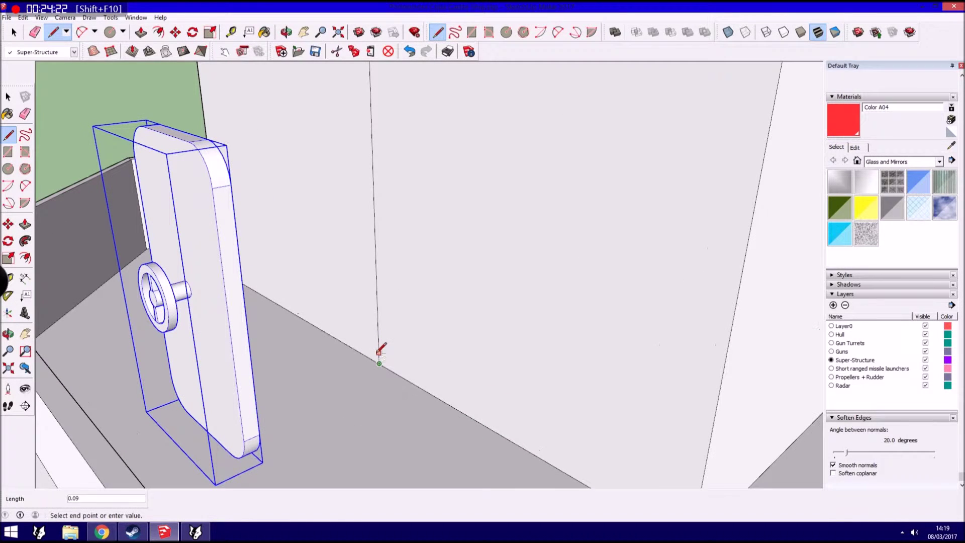
Move the door flush against the wall using X-ray, then restore solid walls.
{"action": "left_click", "coordinate": [8, 224]}
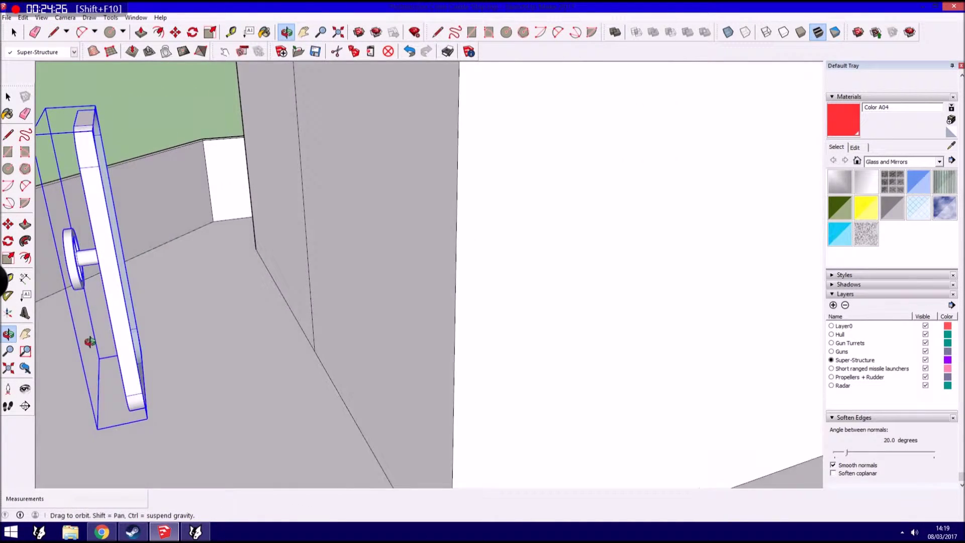
{"action": "left_click", "coordinate": [142, 381]}
{"action": "left_click", "coordinate": [728, 32]}
{"action": "middle_click_drag", "start_coordinate": [553, 201], "coordinate": [444, 215]}
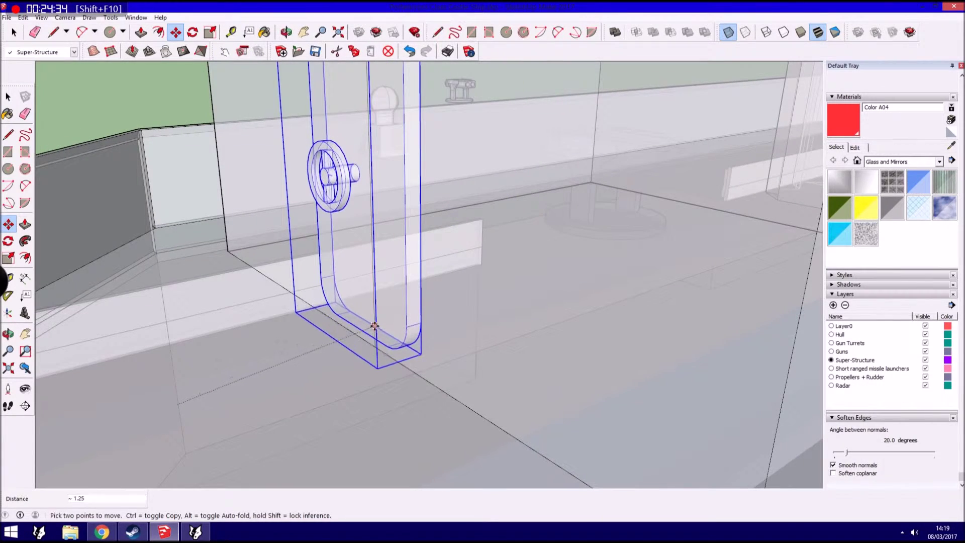
{"action": "scroll", "coordinate": [370, 327], "scroll_direction": "down", "scroll_amount": 3}
{"action": "left_click", "coordinate": [252, 317]}
{"action": "left_click", "coordinate": [728, 31]}
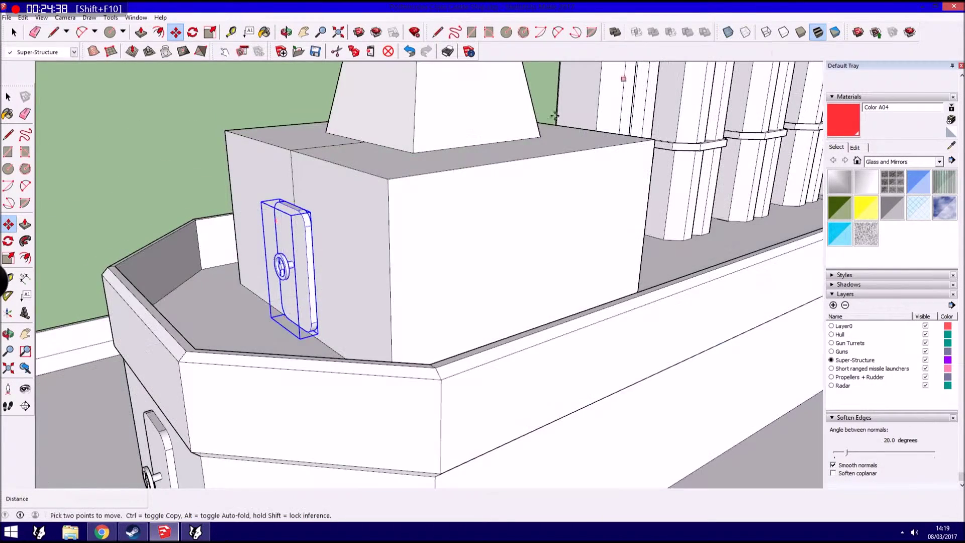
{"action": "middle_click_drag", "start_coordinate": [276, 258], "coordinate": [336, 251]}
{"action": "scroll", "coordinate": [336, 251], "scroll_direction": "down", "scroll_amount": 5}
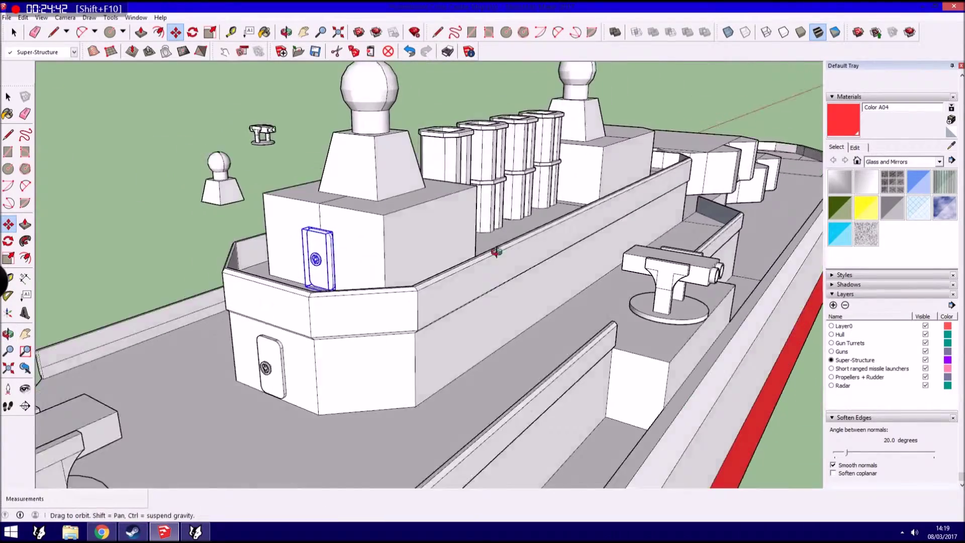
{"action": "middle_click_drag", "start_coordinate": [517, 251], "coordinate": [271, 251]}
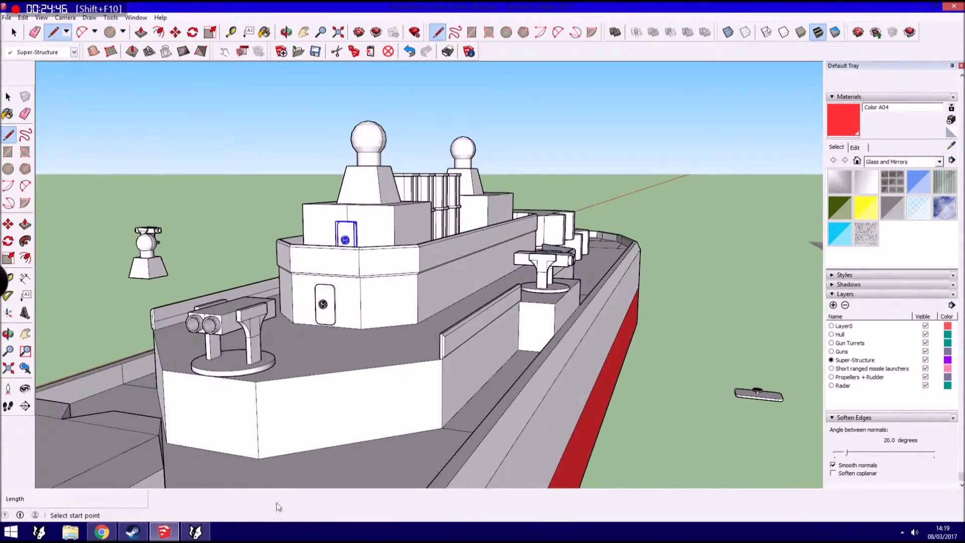
Start a reference line at the bottom edge of the box under the forward turret.
{"action": "scroll", "coordinate": [196, 452], "scroll_direction": "up", "scroll_amount": 5}
{"action": "mouse_move", "coordinate": [216, 424]}
{"action": "middle_mouse_down"}
{"action": "mouse_move", "coordinate": [379, 420]}
{"action": "mouse_move", "coordinate": [202, 428]}
{"action": "middle_mouse_up"}
{"action": "left_click", "coordinate": [214, 421]}
{"action": "scroll", "coordinate": [214, 421], "scroll_direction": "up", "scroll_amount": 2}
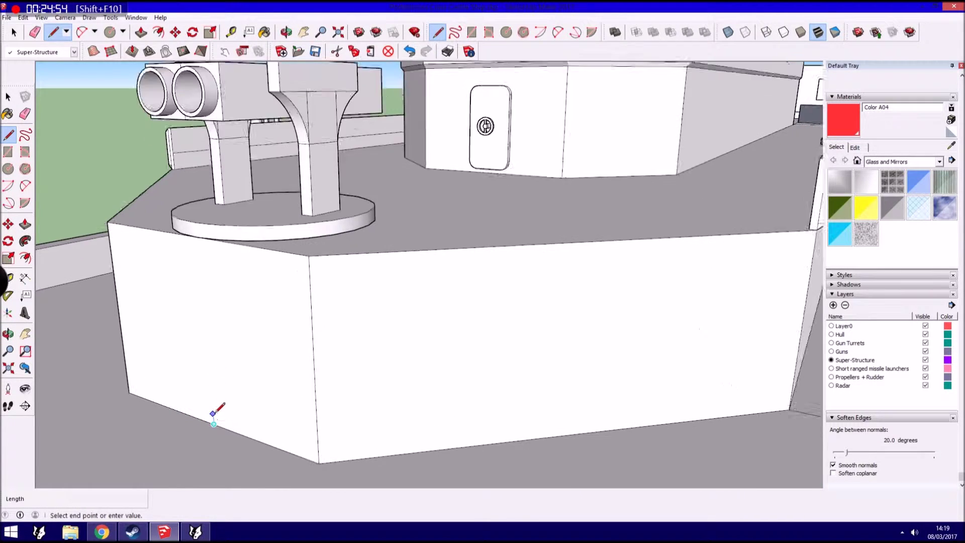
{"action": "scroll", "coordinate": [214, 421], "scroll_direction": "up", "scroll_amount": 1}
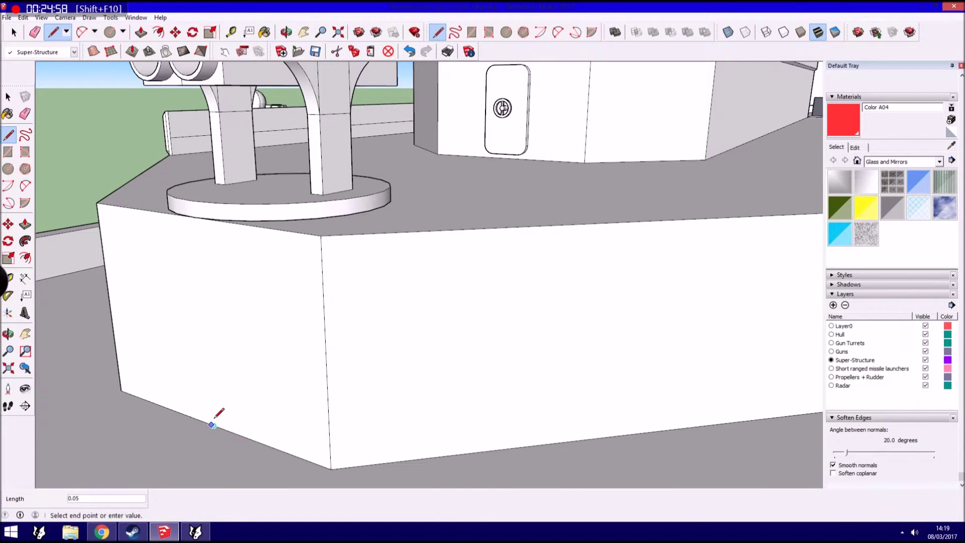
{"action": "scroll", "coordinate": [212, 425], "scroll_direction": "up", "scroll_amount": 3}
{"action": "scroll", "coordinate": [213, 419], "scroll_direction": "up", "scroll_amount": 1}
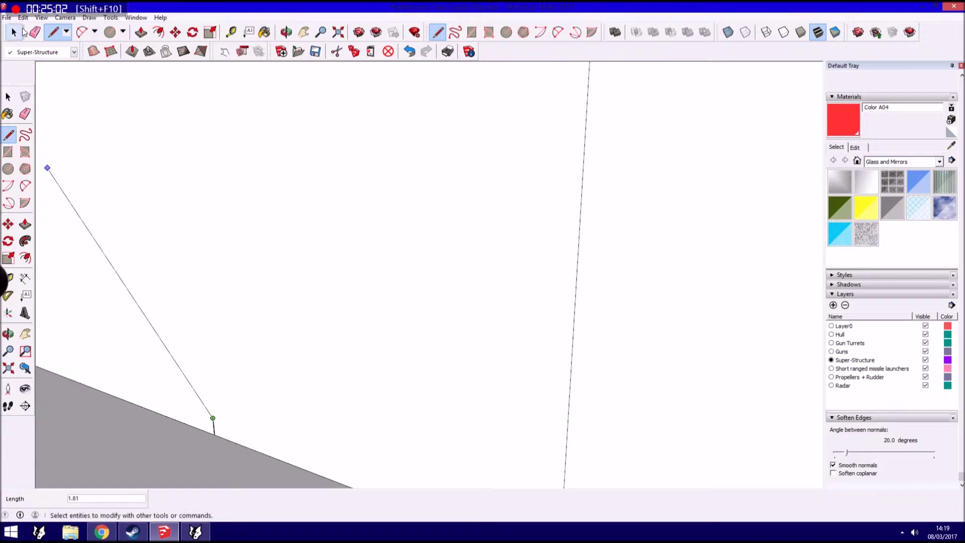
{"action": "scroll", "coordinate": [248, 297], "scroll_direction": "down", "scroll_amount": 3}
{"action": "scroll", "coordinate": [247, 297], "scroll_direction": "down", "scroll_amount": 3}
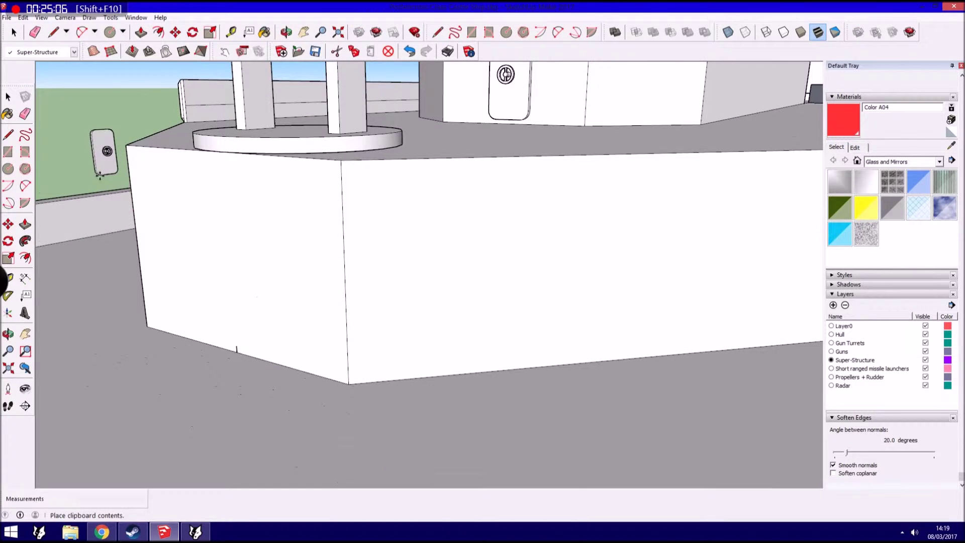
Place a pasted door copy beside the box and rotate it 90°.
{"action": "left_click", "coordinate": [8, 224]}
{"action": "key", "text": "q"}
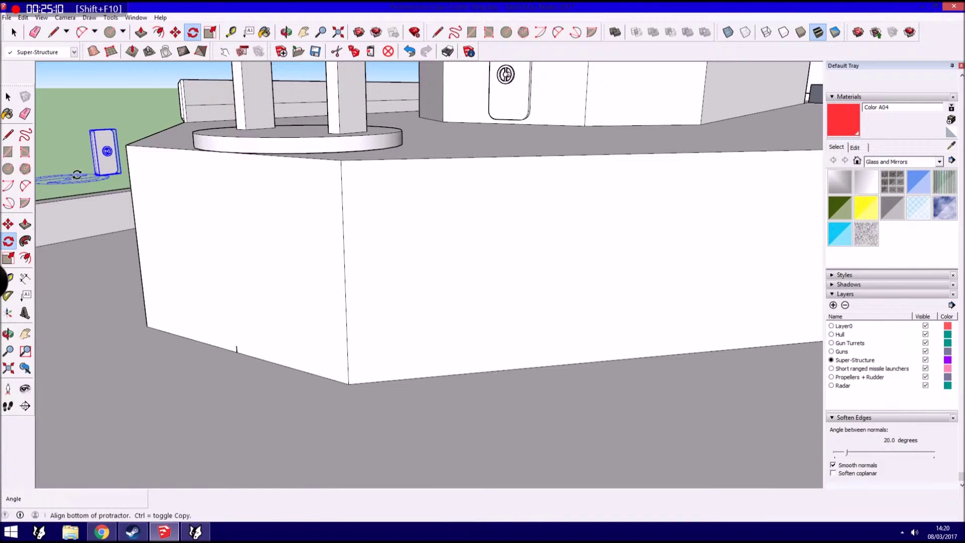
{"action": "left_click", "coordinate": [76, 175]}
{"action": "left_click", "coordinate": [107, 180]}
Move the rotated door against the turret base wall and orbit to check.
{"action": "key", "text": "m"}
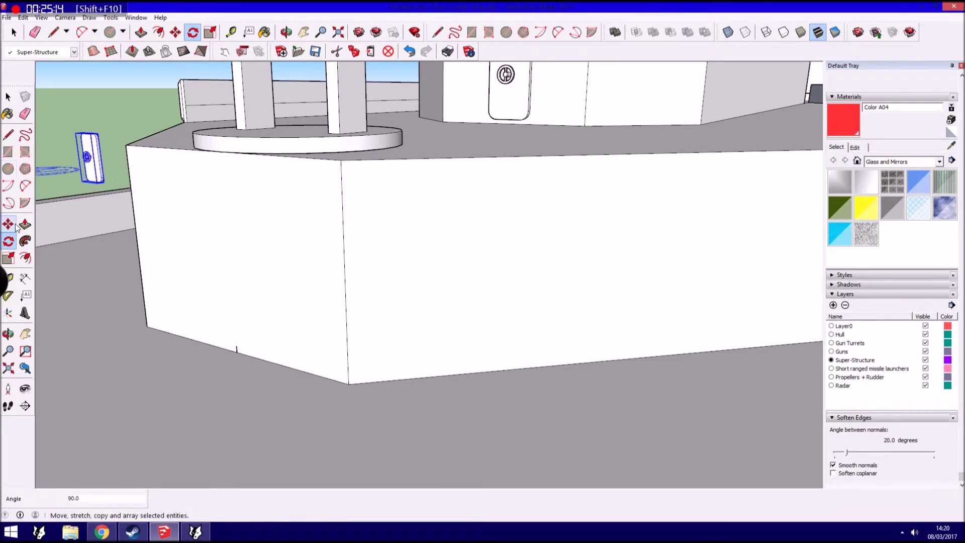
{"action": "mouse_move", "coordinate": [107, 181]}
{"action": "middle_mouse_down"}
{"action": "mouse_move", "coordinate": [365, 254]}
{"action": "mouse_move", "coordinate": [623, 145]}
{"action": "middle_mouse_up"}
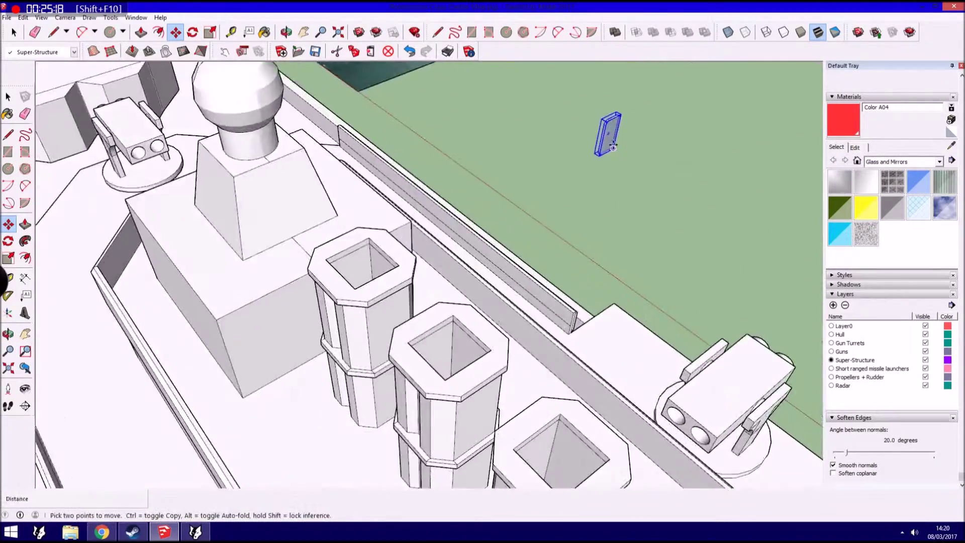
{"action": "scroll", "coordinate": [623, 146], "scroll_direction": "up", "scroll_amount": 5}
{"action": "scroll", "coordinate": [608, 140], "scroll_direction": "up", "scroll_amount": 2}
{"action": "scroll", "coordinate": [395, 203], "scroll_direction": "down", "scroll_amount": 3}
{"action": "scroll", "coordinate": [435, 179], "scroll_direction": "down", "scroll_amount": 3}
{"action": "mouse_move", "coordinate": [436, 179]}
{"action": "middle_mouse_down"}
{"action": "mouse_move", "coordinate": [604, 139]}
{"action": "mouse_move", "coordinate": [472, 166]}
{"action": "middle_mouse_up"}
{"action": "scroll", "coordinate": [390, 455], "scroll_direction": "down", "scroll_amount": 3}
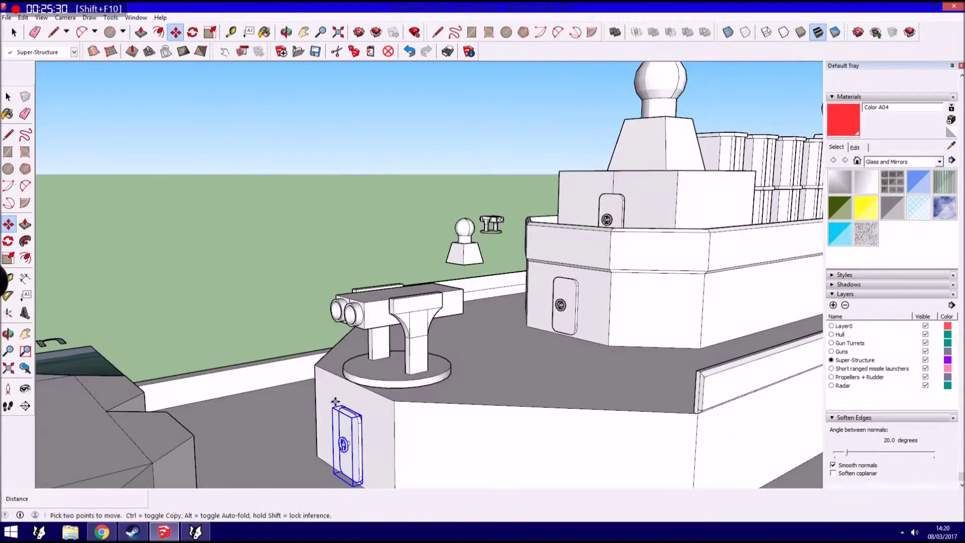
{"action": "scroll", "coordinate": [341, 386], "scroll_direction": "down", "scroll_amount": 3}
{"action": "mouse_move", "coordinate": [341, 386]}
{"action": "middle_mouse_down"}
{"action": "mouse_move", "coordinate": [308, 380]}
{"action": "mouse_move", "coordinate": [116, 101]}
{"action": "middle_mouse_up"}
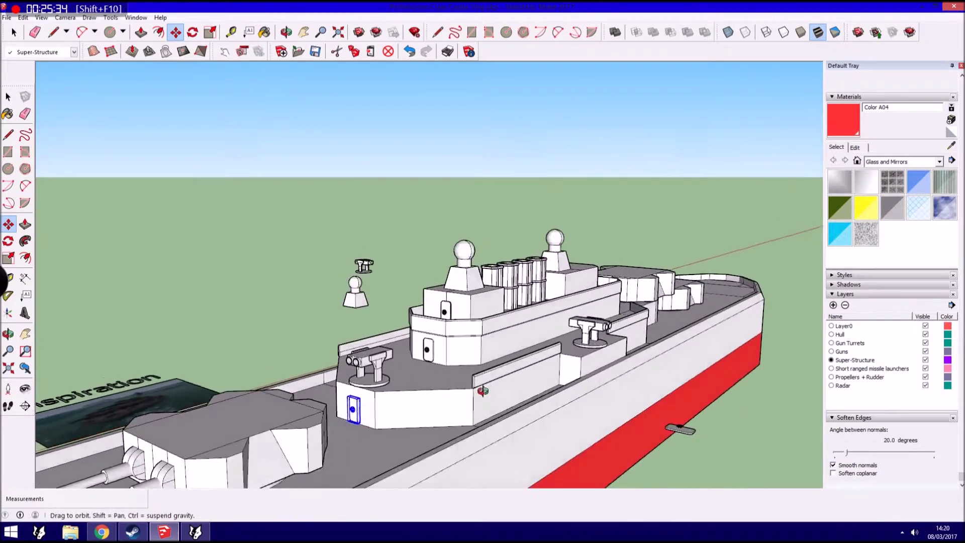
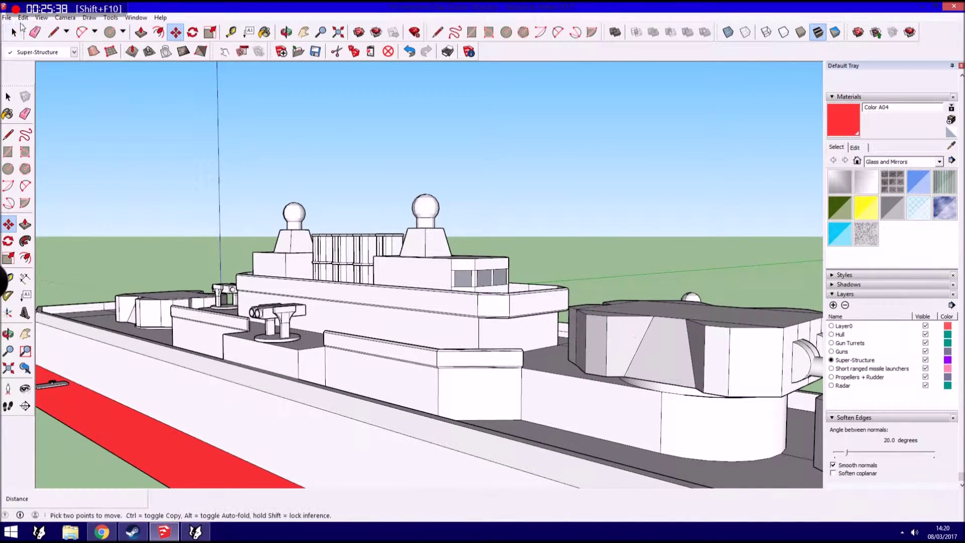
Copy the wheeled door to the clipboard and rotate it to a new angle.
{"action": "left_click", "coordinate": [23, 17]}
{"action": "left_click", "coordinate": [34, 63]}
{"action": "middle_click_drag", "start_coordinate": [38, 71], "coordinate": [31, 164]}
{"action": "left_click", "coordinate": [8, 241]}
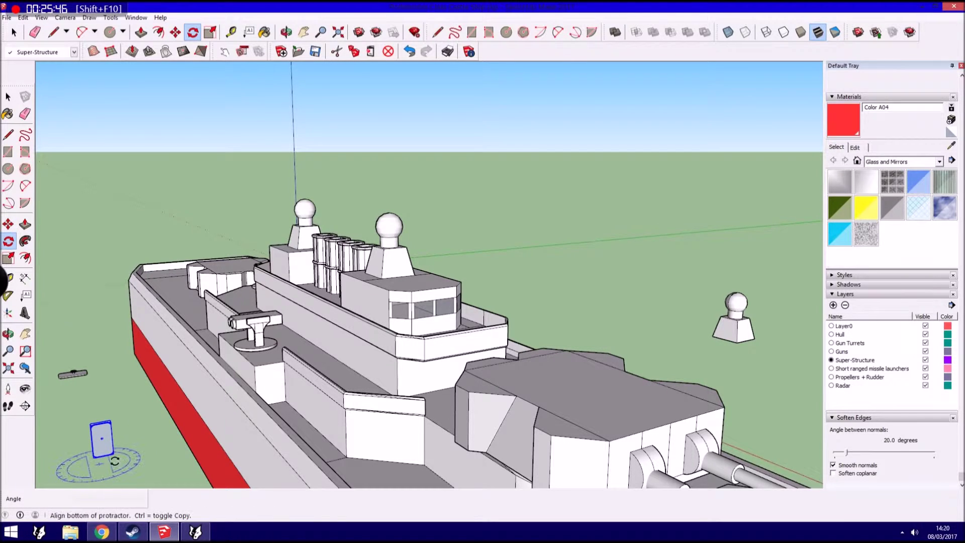
{"action": "left_click", "coordinate": [98, 458]}
{"action": "left_click", "coordinate": [113, 454]}
{"action": "left_click", "coordinate": [63, 470]}
Move the door onto the superstructure side wall, using X-ray to place it.
{"action": "middle_click_drag", "start_coordinate": [370, 387], "coordinate": [355, 327]}
{"action": "left_click", "coordinate": [8, 224]}
{"action": "mouse_move", "coordinate": [272, 370]}
{"action": "middle_mouse_down"}
{"action": "mouse_move", "coordinate": [286, 363]}
{"action": "mouse_move", "coordinate": [150, 251]}
{"action": "middle_mouse_up"}
{"action": "left_click", "coordinate": [8, 134]}
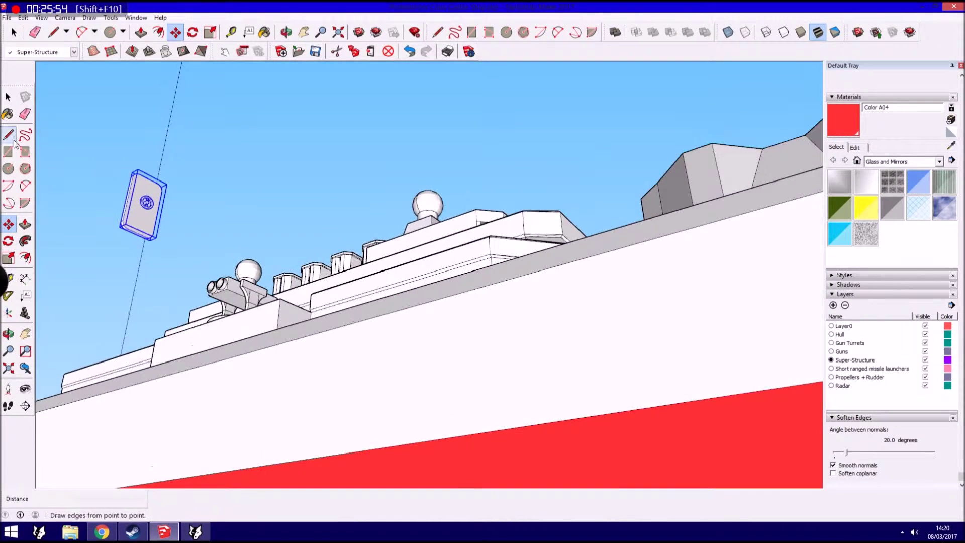
{"action": "scroll", "coordinate": [131, 233], "scroll_direction": "up", "scroll_amount": 2}
{"action": "mouse_move", "coordinate": [241, 264]}
{"action": "middle_mouse_down"}
{"action": "mouse_move", "coordinate": [469, 387]}
{"action": "mouse_move", "coordinate": [606, 404]}
{"action": "middle_mouse_up"}
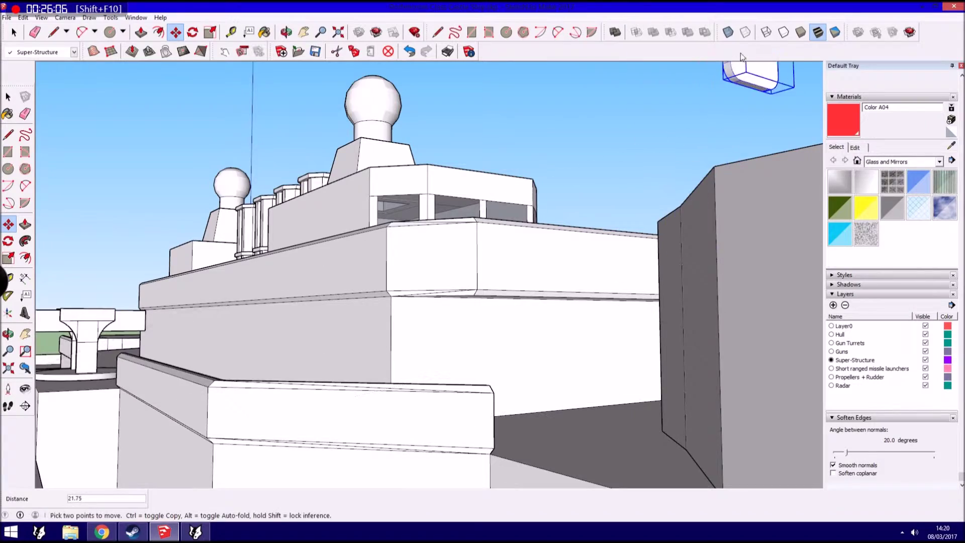
{"action": "left_click", "coordinate": [728, 31]}
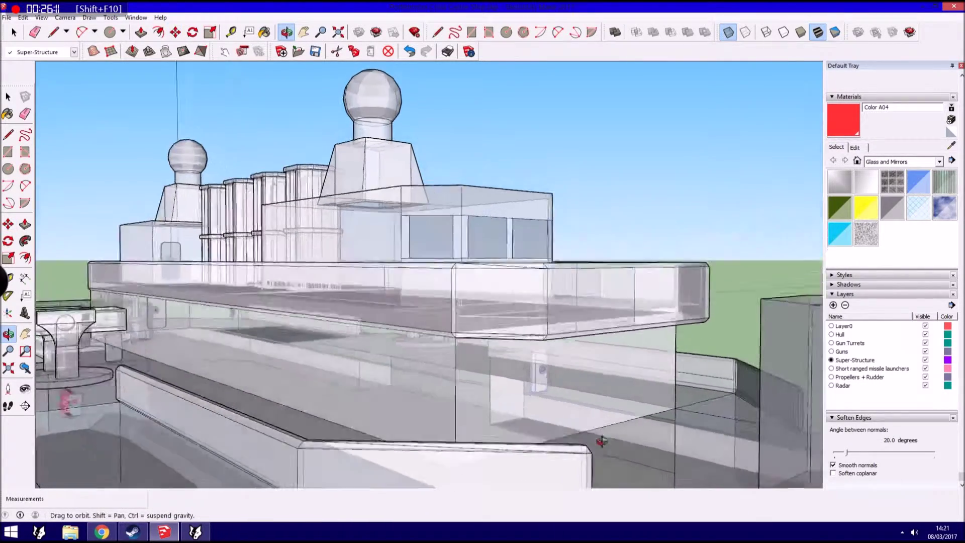
{"action": "middle_click_drag", "start_coordinate": [554, 411], "coordinate": [591, 452]}
{"action": "scroll", "coordinate": [592, 452], "scroll_direction": "up", "scroll_amount": 5}
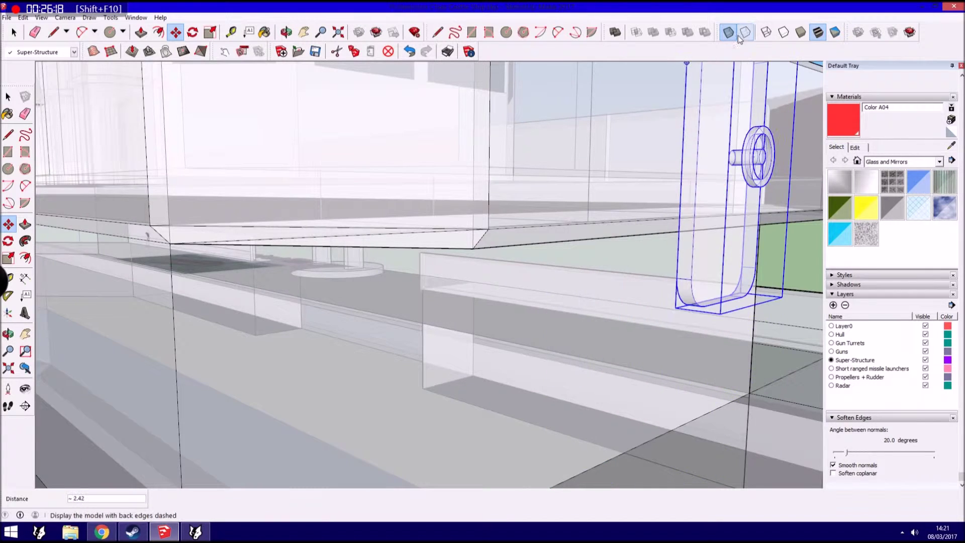
{"action": "left_click", "coordinate": [727, 32]}
{"action": "left_click", "coordinate": [7, 97]}
Reposition the door on the wall and review the whole superstructure.
{"action": "left_click", "coordinate": [8, 225]}
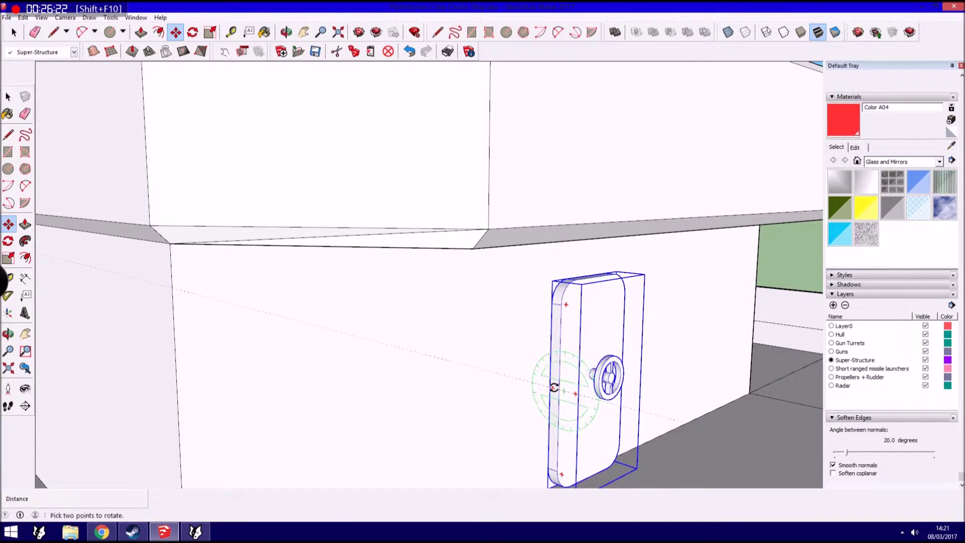
{"action": "scroll", "coordinate": [550, 382], "scroll_direction": "up", "scroll_amount": 3}
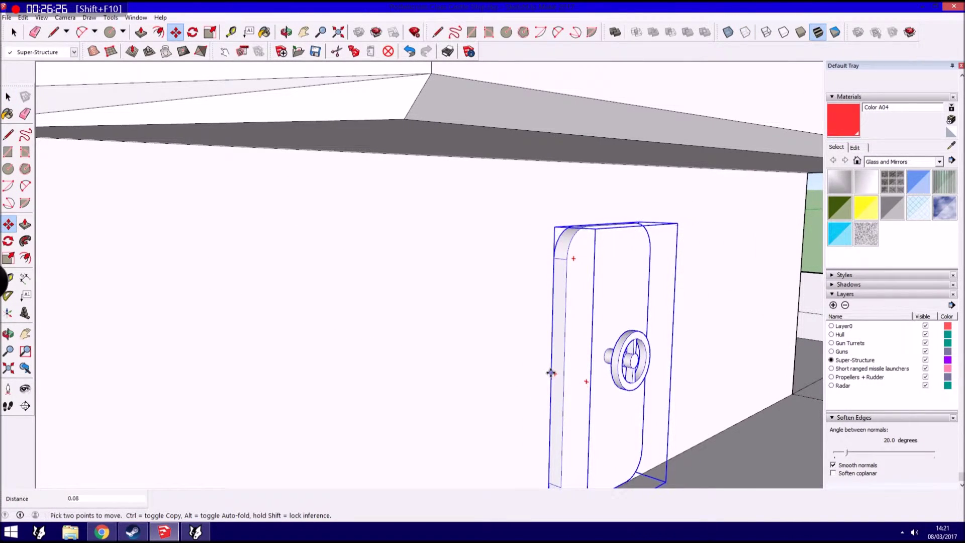
{"action": "scroll", "coordinate": [387, 269], "scroll_direction": "down", "scroll_amount": 5}
{"action": "scroll", "coordinate": [387, 269], "scroll_direction": "down", "scroll_amount": 2}
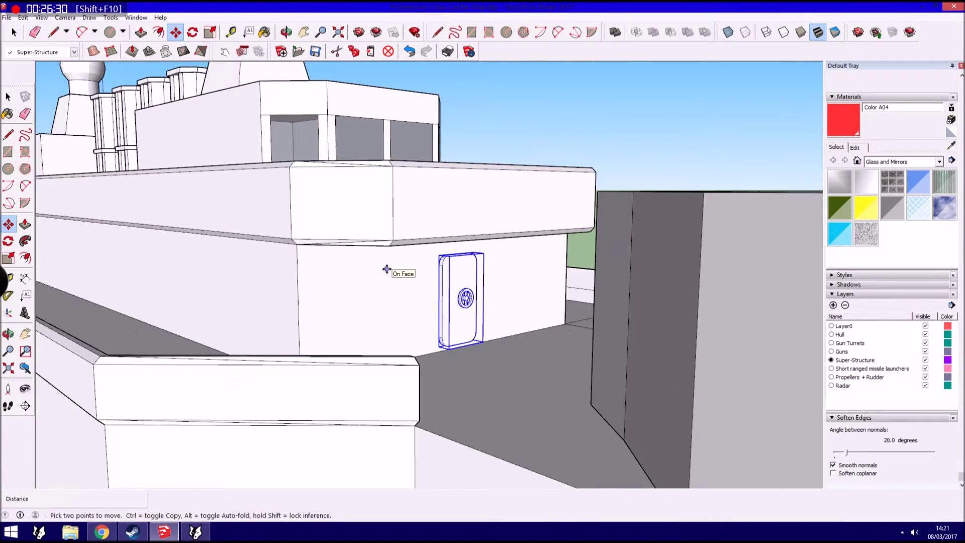
{"action": "scroll", "coordinate": [394, 273], "scroll_direction": "down", "scroll_amount": 3}
{"action": "mouse_move", "coordinate": [394, 273]}
{"action": "middle_mouse_down"}
{"action": "mouse_move", "coordinate": [452, 280]}
{"action": "mouse_move", "coordinate": [434, 303]}
{"action": "mouse_move", "coordinate": [135, 79]}
{"action": "middle_mouse_up"}
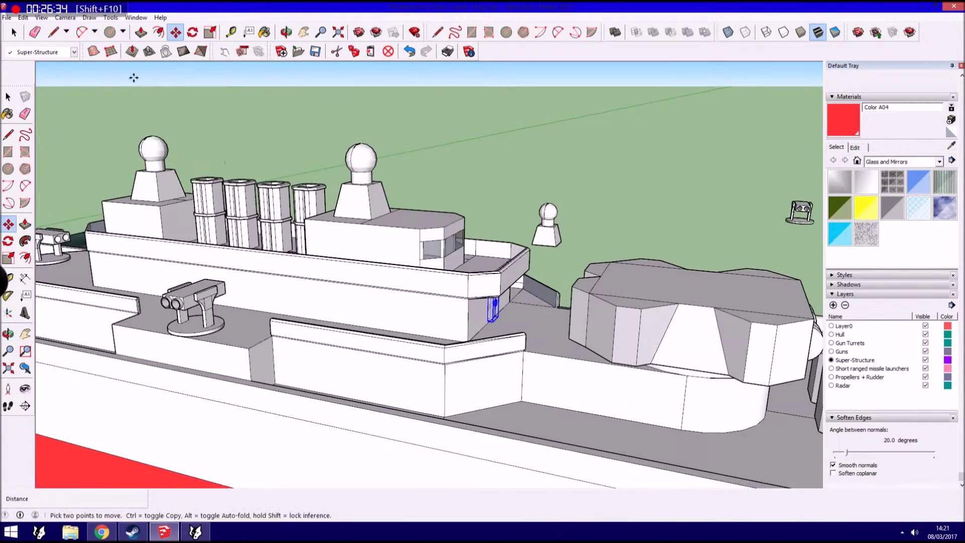
{"action": "middle_click_drag", "start_coordinate": [239, 143], "coordinate": [80, 115]}
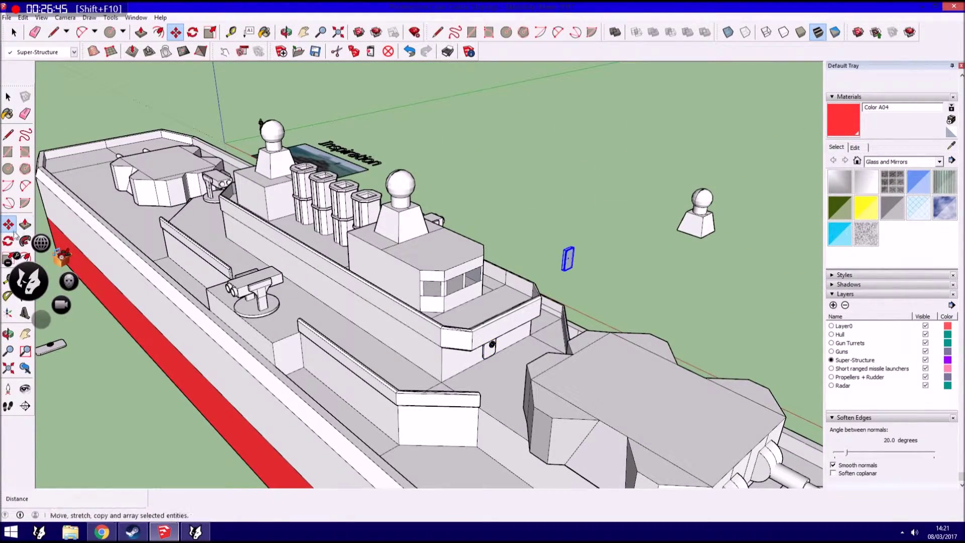
{"action": "left_click", "coordinate": [8, 241]}
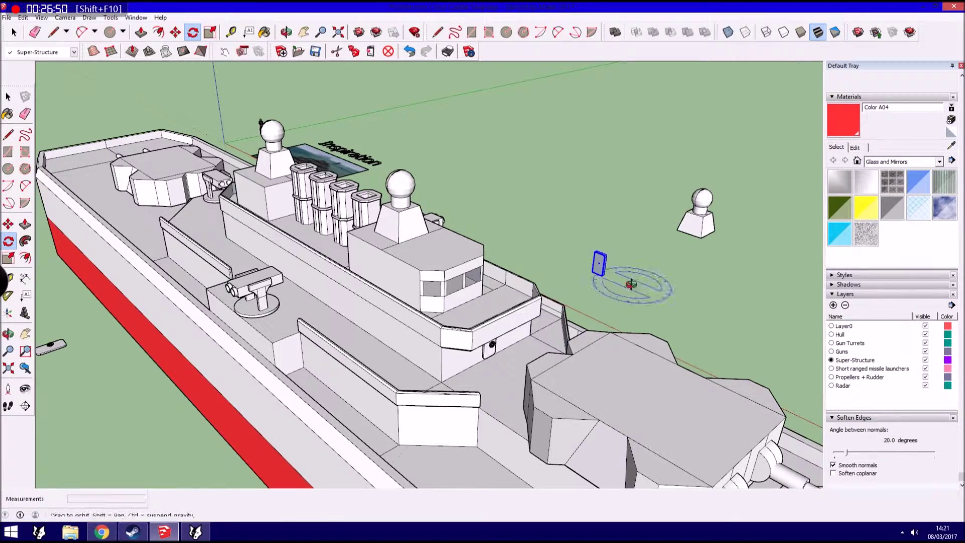
Move the pasted door onto the superstructure wall by the missile launcher using X-ray.
{"action": "middle_click_drag", "start_coordinate": [603, 276], "coordinate": [345, 254]}
{"action": "left_click", "coordinate": [9, 224]}
{"action": "mouse_move", "coordinate": [366, 326]}
{"action": "middle_mouse_down"}
{"action": "mouse_move", "coordinate": [356, 95]}
{"action": "mouse_move", "coordinate": [357, 388]}
{"action": "mouse_move", "coordinate": [211, 258]}
{"action": "middle_mouse_up"}
{"action": "scroll", "coordinate": [347, 116], "scroll_direction": "up", "scroll_amount": 2}
{"action": "key", "text": "x"}
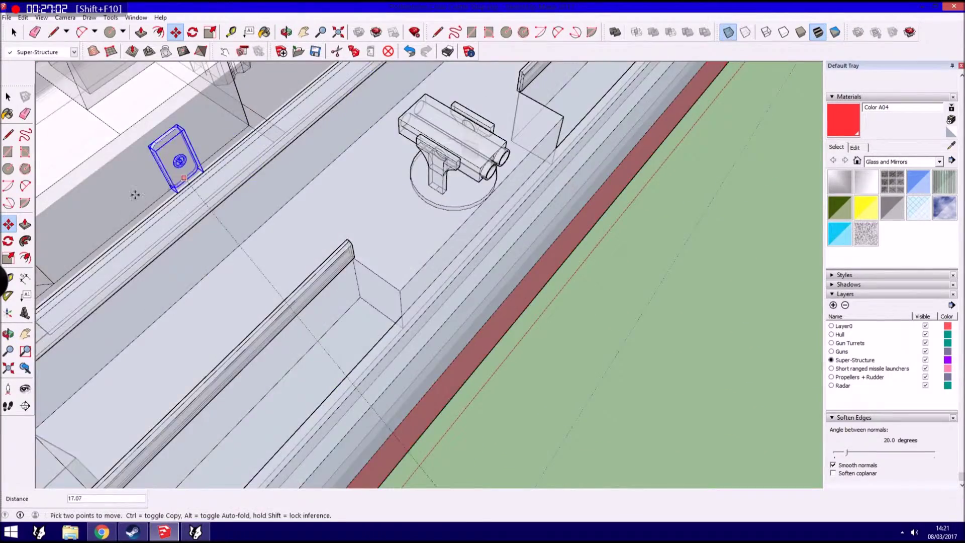
{"action": "middle_click_drag", "start_coordinate": [211, 161], "coordinate": [183, 248]}
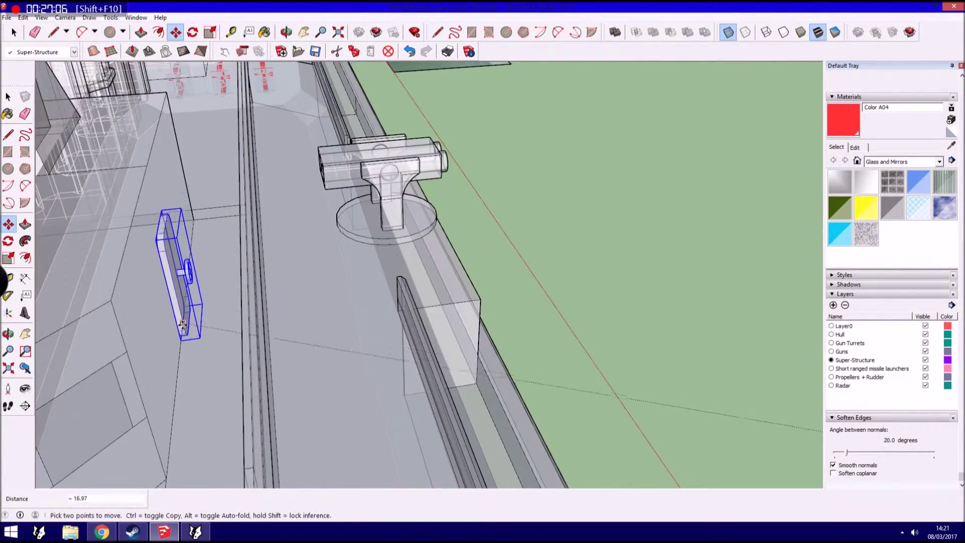
{"action": "middle_click_drag", "start_coordinate": [183, 324], "coordinate": [211, 301]}
{"action": "scroll", "coordinate": [327, 226], "scroll_direction": "up", "scroll_amount": 3}
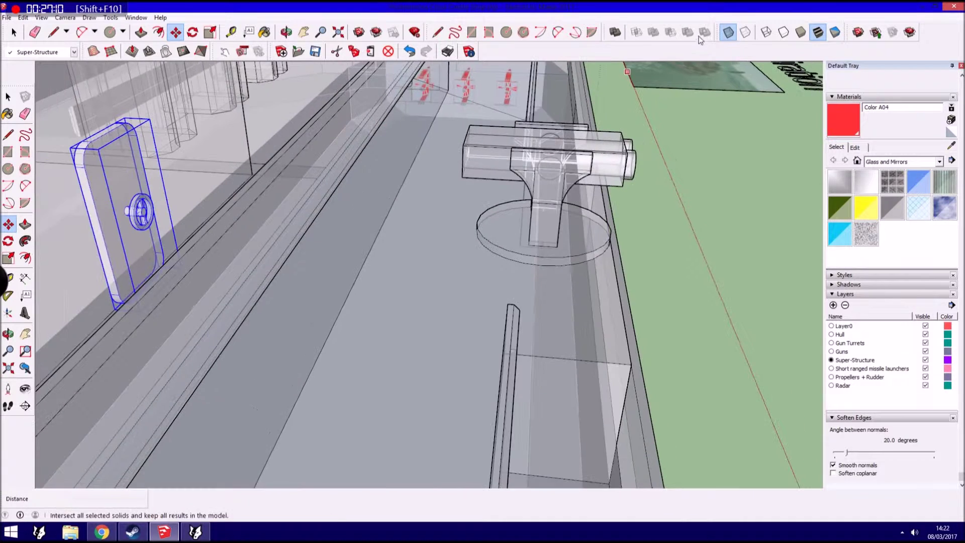
{"action": "key", "text": "x"}
Check the door beside the launcher and paste another door copy near the bridge.
{"action": "middle_click_drag", "start_coordinate": [151, 282], "coordinate": [181, 332]}
{"action": "scroll", "coordinate": [189, 345], "scroll_direction": "up", "scroll_amount": 2}
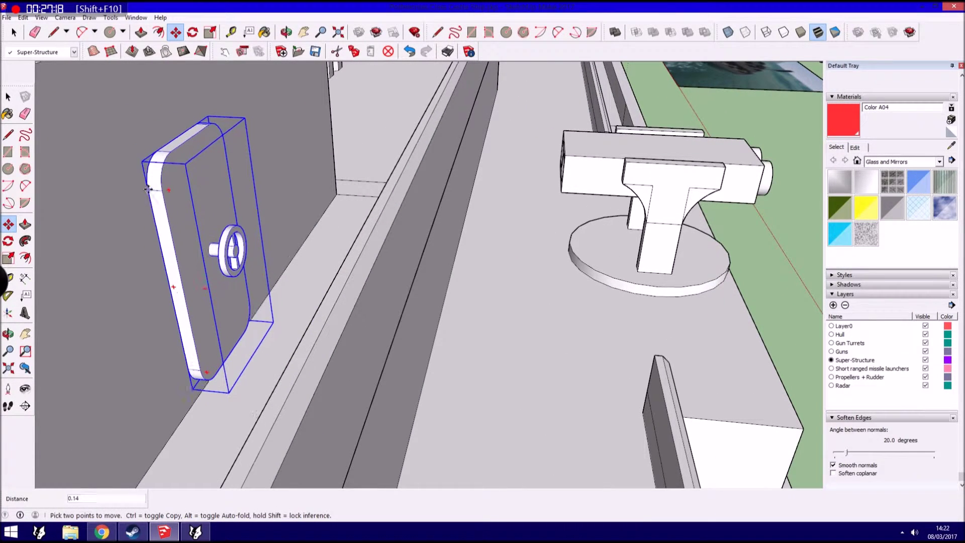
{"action": "scroll", "coordinate": [149, 189], "scroll_direction": "down", "scroll_amount": 2}
{"action": "scroll", "coordinate": [148, 189], "scroll_direction": "down", "scroll_amount": 3}
{"action": "scroll", "coordinate": [100, 276], "scroll_direction": "up", "scroll_amount": 5}
{"action": "left_click", "coordinate": [23, 17]}
{"action": "left_click", "coordinate": [24, 18]}
{"action": "left_click", "coordinate": [40, 76]}
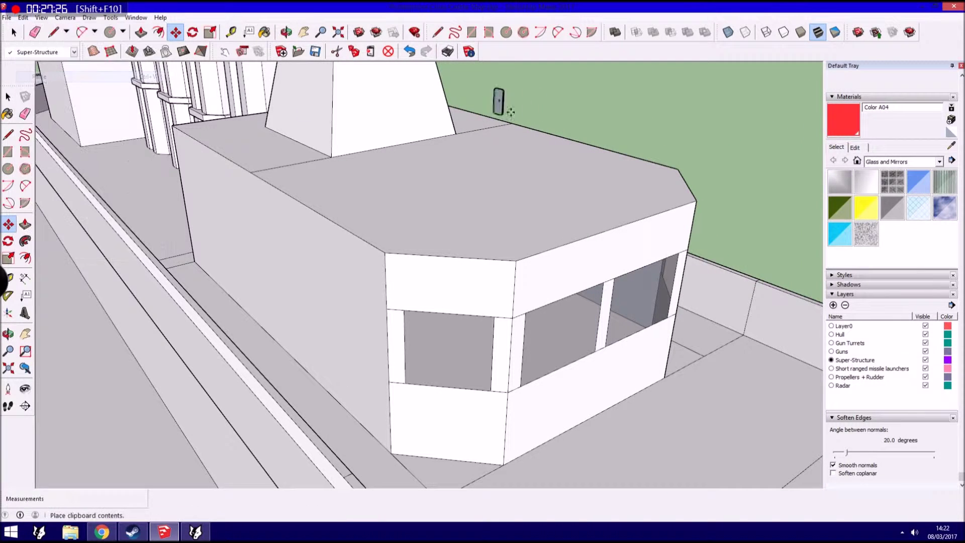
Flip the door copy along its green axis and rotate it 180°.
{"action": "left_click", "coordinate": [23, 18]}
{"action": "mouse_move", "coordinate": [195, 336]}
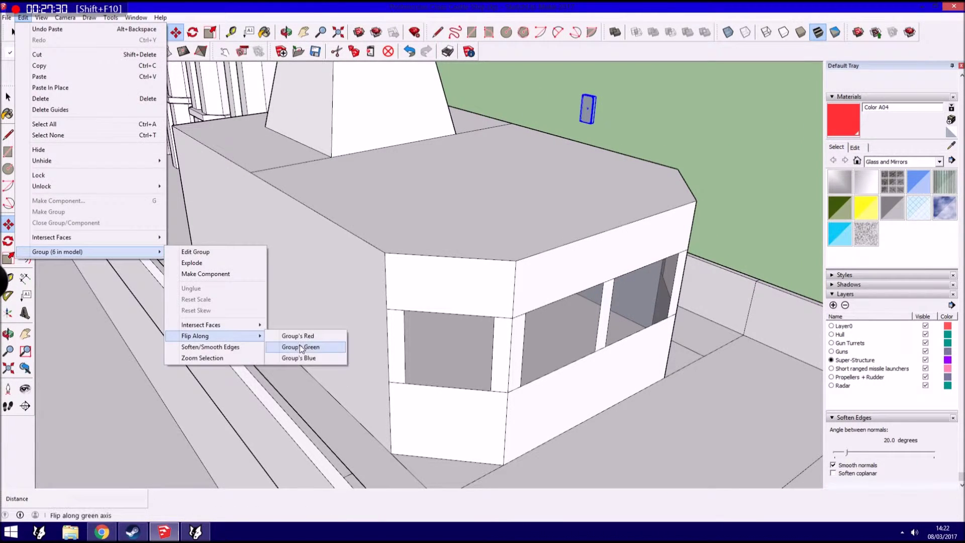
{"action": "left_click", "coordinate": [300, 345]}
{"action": "left_click", "coordinate": [23, 18]}
{"action": "left_click", "coordinate": [23, 18]}
{"action": "left_click", "coordinate": [299, 336]}
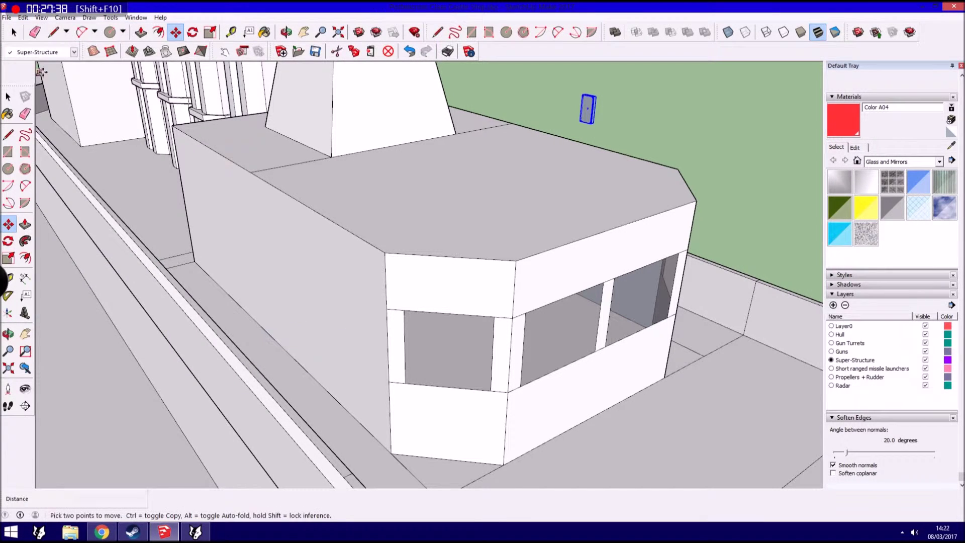
{"action": "key", "text": "q"}
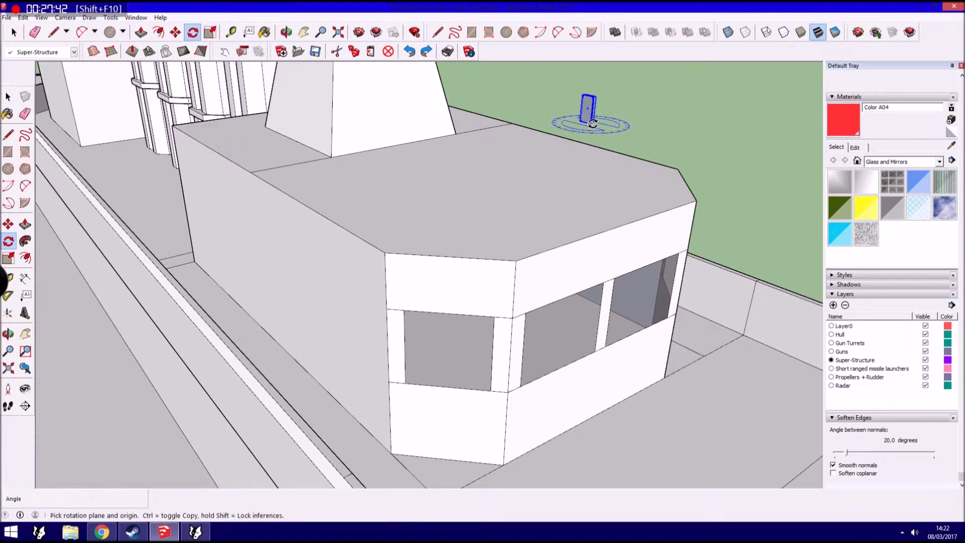
{"action": "left_click", "coordinate": [591, 123]}
{"action": "left_click", "coordinate": [505, 104]}
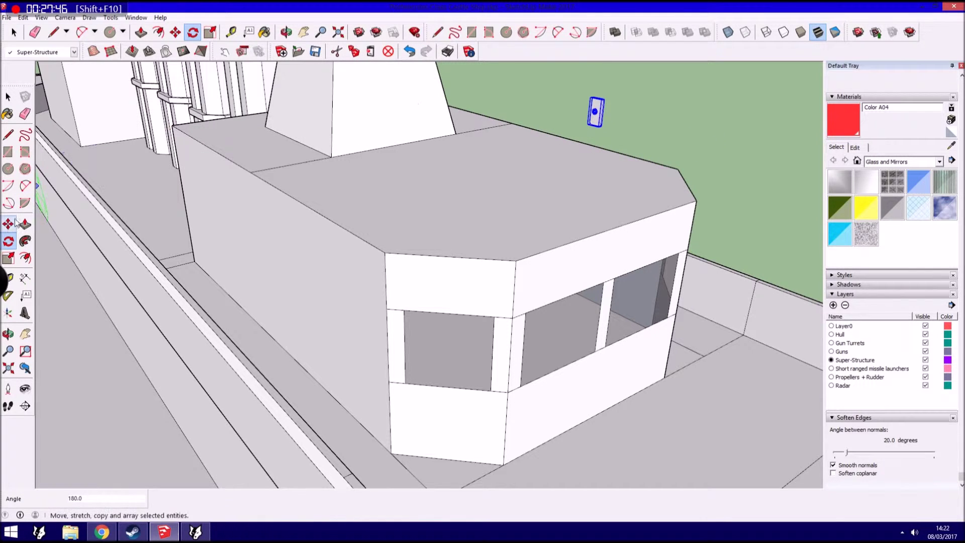
Pick up the flipped door copy and carry it toward the bridge.
{"action": "key", "text": "m"}
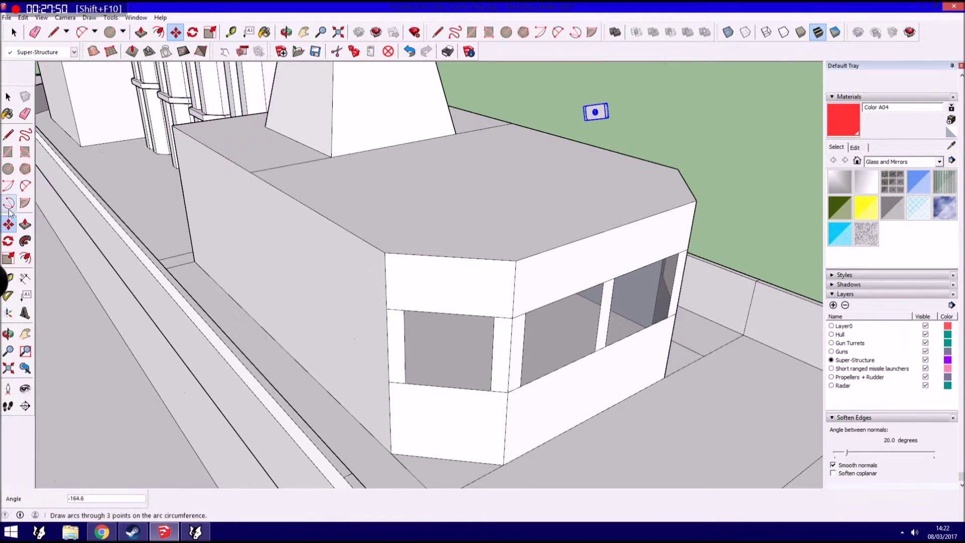
{"action": "mouse_move", "coordinate": [545, 270]}
{"action": "middle_mouse_down"}
{"action": "mouse_move", "coordinate": [334, 269]}
{"action": "mouse_move", "coordinate": [323, 216]}
{"action": "mouse_move", "coordinate": [313, 229]}
{"action": "mouse_move", "coordinate": [761, 293]}
{"action": "middle_mouse_up"}
{"action": "scroll", "coordinate": [313, 229], "scroll_direction": "down", "scroll_amount": 3}
{"action": "scroll", "coordinate": [760, 293], "scroll_direction": "up", "scroll_amount": 3}
{"action": "scroll", "coordinate": [761, 292], "scroll_direction": "up", "scroll_amount": 2}
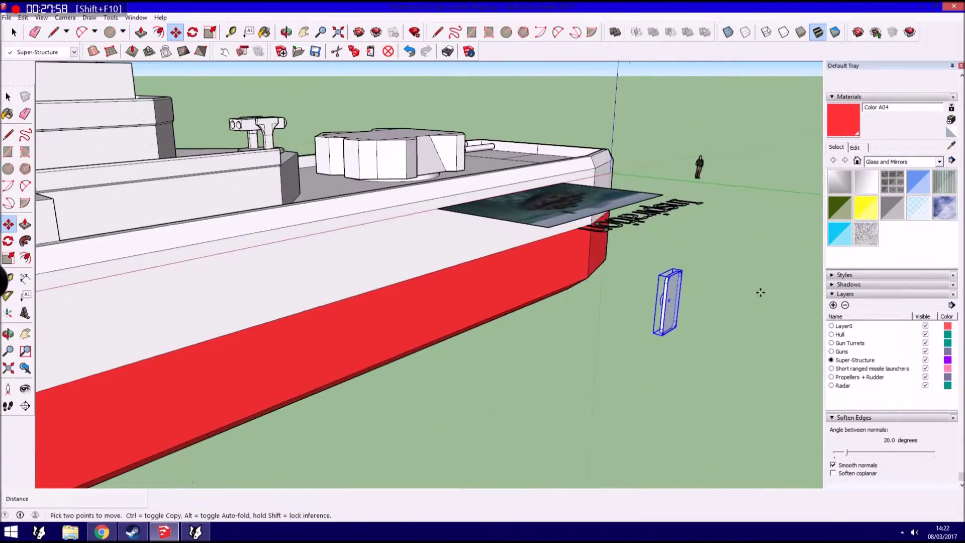
{"action": "scroll", "coordinate": [670, 343], "scroll_direction": "up", "scroll_amount": 3}
{"action": "scroll", "coordinate": [670, 343], "scroll_direction": "up", "scroll_amount": 1}
{"action": "scroll", "coordinate": [670, 343], "scroll_direction": "up", "scroll_amount": 1}
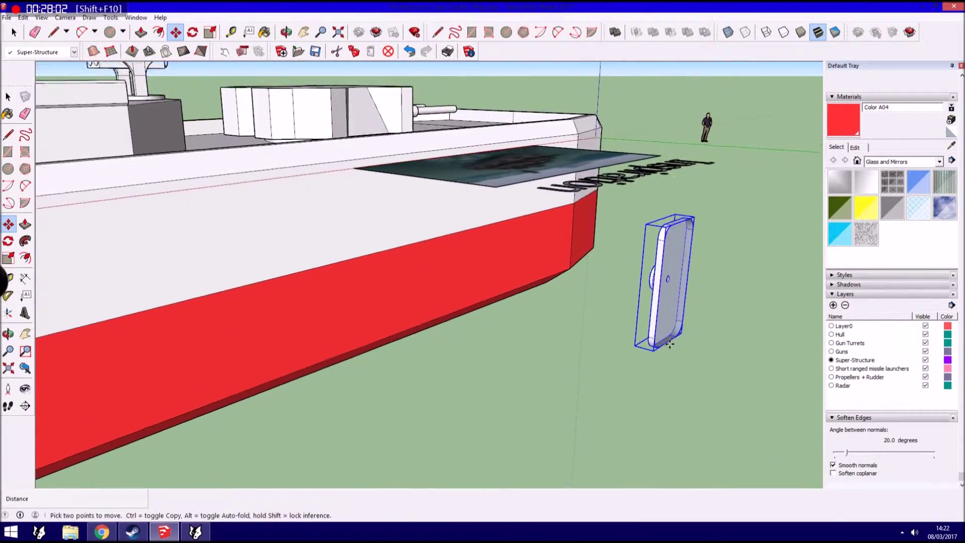
{"action": "left_click", "coordinate": [670, 343]}
{"action": "scroll", "coordinate": [670, 343], "scroll_direction": "down", "scroll_amount": 3}
{"action": "scroll", "coordinate": [693, 305], "scroll_direction": "down", "scroll_amount": 2}
{"action": "scroll", "coordinate": [689, 304], "scroll_direction": "down", "scroll_amount": 3}
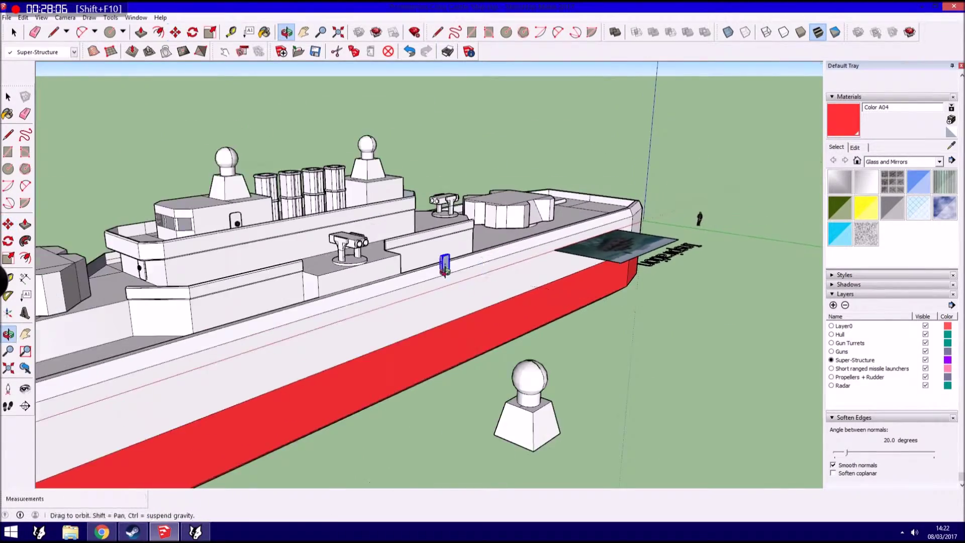
Place the door on the bridge's side wall, checking it from the other side.
{"action": "middle_click_drag", "start_coordinate": [478, 269], "coordinate": [555, 258]}
{"action": "scroll", "coordinate": [571, 312], "scroll_direction": "up", "scroll_amount": 3}
{"action": "scroll", "coordinate": [571, 312], "scroll_direction": "up", "scroll_amount": 2}
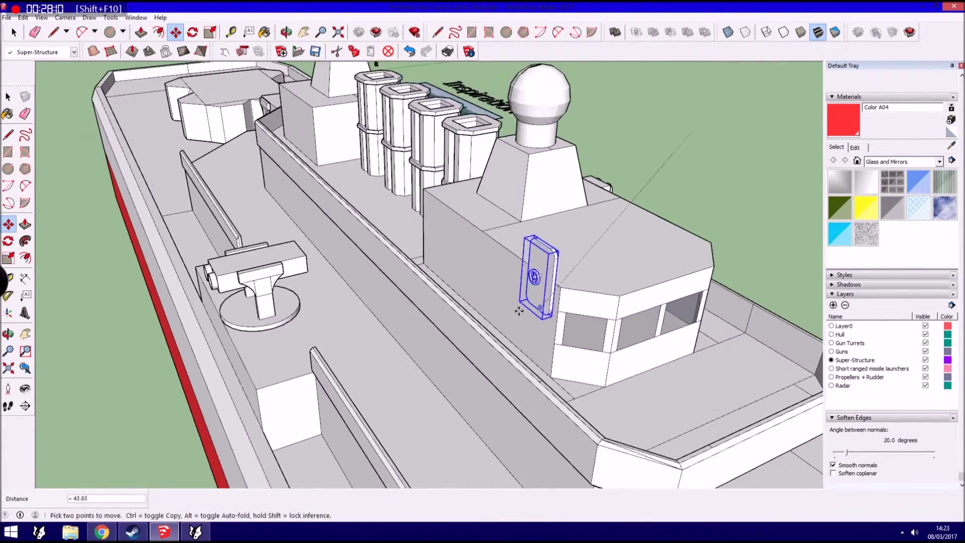
{"action": "scroll", "coordinate": [538, 302], "scroll_direction": "up", "scroll_amount": 2}
{"action": "scroll", "coordinate": [489, 262], "scroll_direction": "up", "scroll_amount": 2}
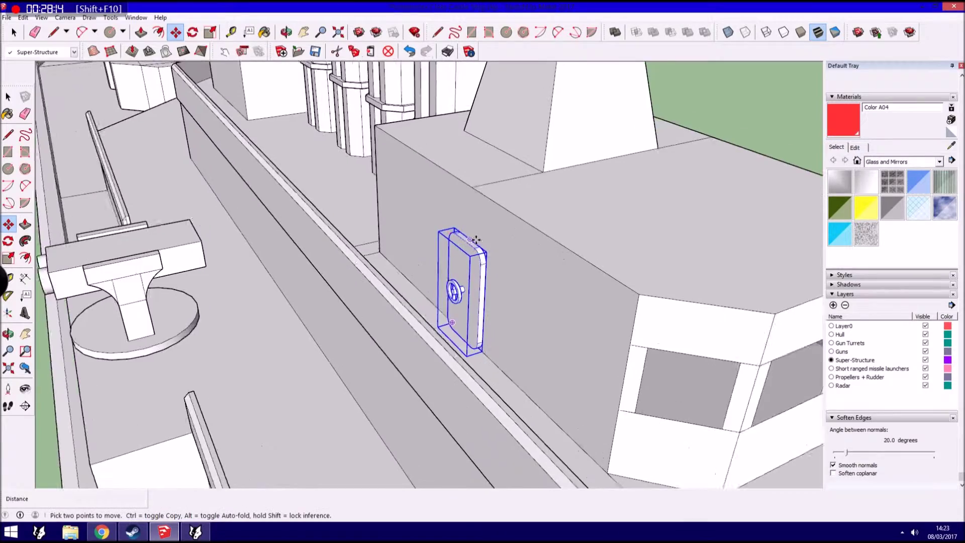
{"action": "scroll", "coordinate": [472, 281], "scroll_direction": "up", "scroll_amount": 2}
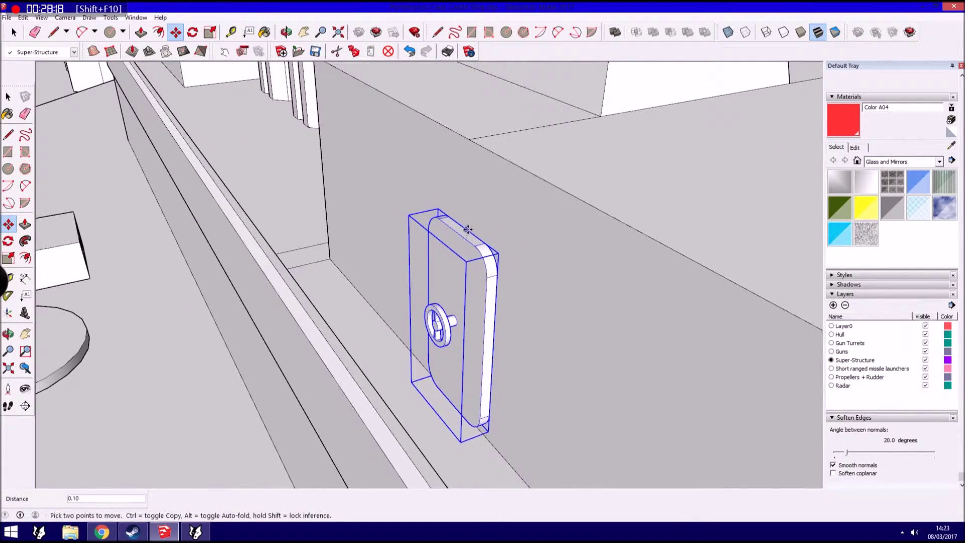
{"action": "scroll", "coordinate": [357, 263], "scroll_direction": "down", "scroll_amount": 6}
{"action": "mouse_move", "coordinate": [409, 226]}
{"action": "middle_mouse_down"}
{"action": "mouse_move", "coordinate": [489, 231]}
{"action": "mouse_move", "coordinate": [429, 273]}
{"action": "mouse_move", "coordinate": [520, 263]}
{"action": "mouse_move", "coordinate": [334, 269]}
{"action": "middle_mouse_up"}
{"action": "scroll", "coordinate": [460, 260], "scroll_direction": "down", "scroll_amount": 2}
{"action": "scroll", "coordinate": [358, 267], "scroll_direction": "down", "scroll_amount": 1}
Draw a line along the top of the bulwark left of the launcher platform.
{"action": "mouse_move", "coordinate": [517, 264]}
{"action": "middle_mouse_down"}
{"action": "mouse_move", "coordinate": [474, 261]}
{"action": "mouse_move", "coordinate": [483, 272]}
{"action": "mouse_move", "coordinate": [525, 268]}
{"action": "middle_mouse_up"}
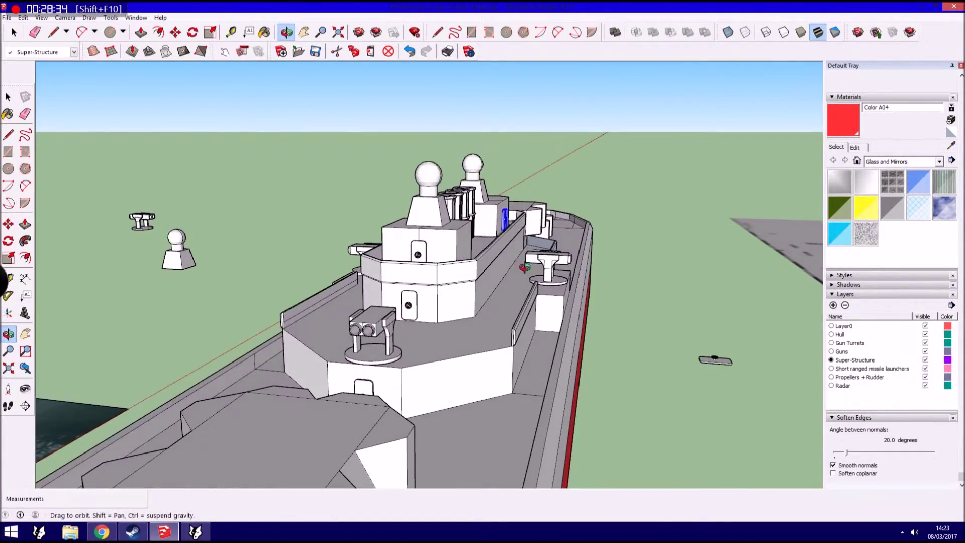
{"action": "left_click", "coordinate": [8, 96]}
{"action": "scroll", "coordinate": [340, 364], "scroll_direction": "up", "scroll_amount": 3}
{"action": "scroll", "coordinate": [331, 370], "scroll_direction": "up", "scroll_amount": 2}
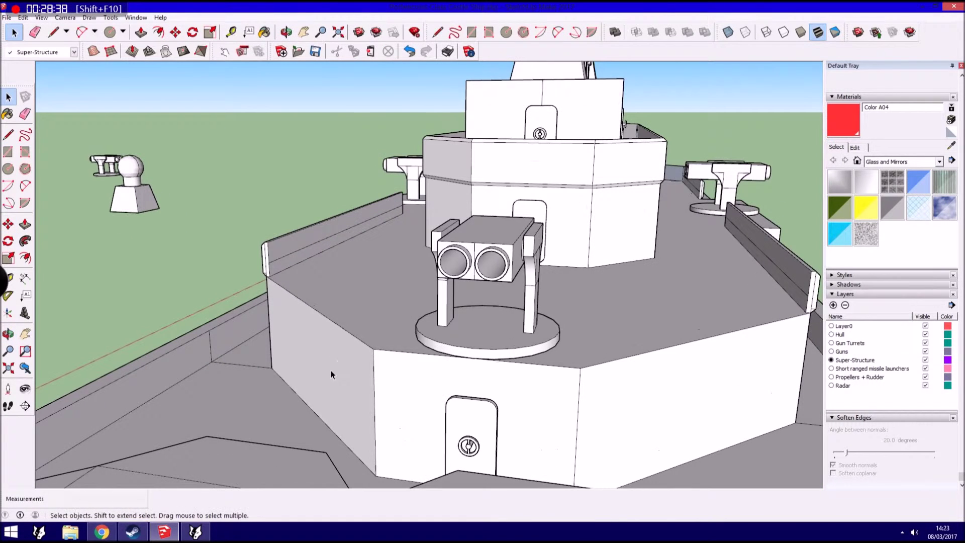
{"action": "left_click", "coordinate": [7, 17]}
{"action": "left_click", "coordinate": [417, 386]}
{"action": "scroll", "coordinate": [324, 345], "scroll_direction": "up", "scroll_amount": 1}
{"action": "left_click", "coordinate": [8, 134]}
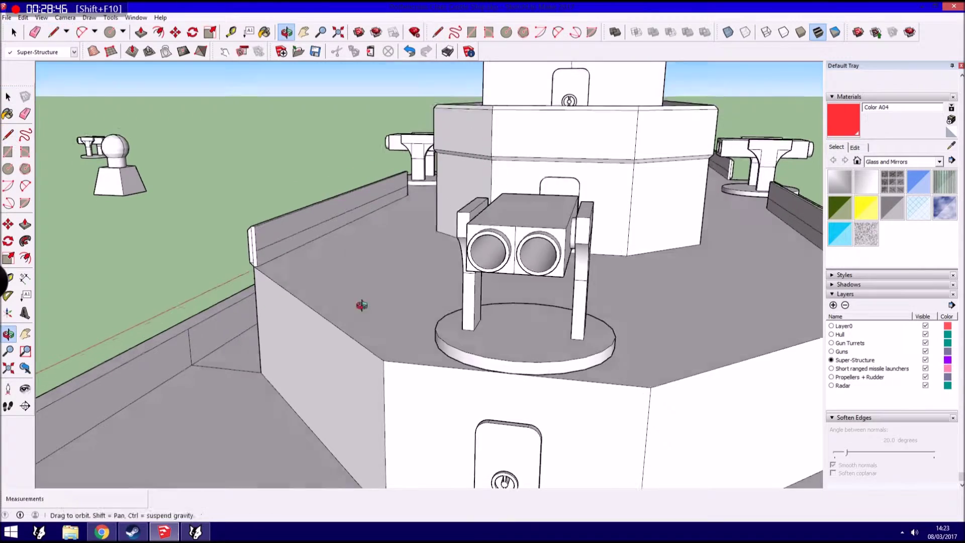
{"action": "scroll", "coordinate": [381, 370], "scroll_direction": "up", "scroll_amount": 4}
{"action": "scroll", "coordinate": [392, 358], "scroll_direction": "down", "scroll_amount": 3}
{"action": "scroll", "coordinate": [380, 349], "scroll_direction": "up", "scroll_amount": 5}
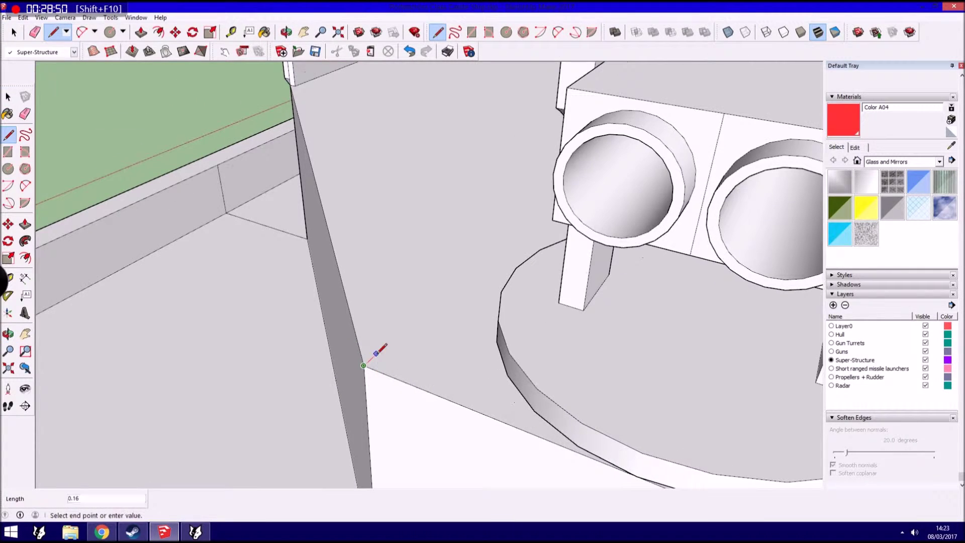
{"action": "left_click", "coordinate": [296, 84]}
Close a sloped face at the bulwark's corner to chamfer its top edge.
{"action": "scroll", "coordinate": [427, 241], "scroll_direction": "down", "scroll_amount": 3}
{"action": "middle_click_drag", "start_coordinate": [426, 241], "coordinate": [432, 239]}
{"action": "scroll", "coordinate": [263, 93], "scroll_direction": "up", "scroll_amount": 4}
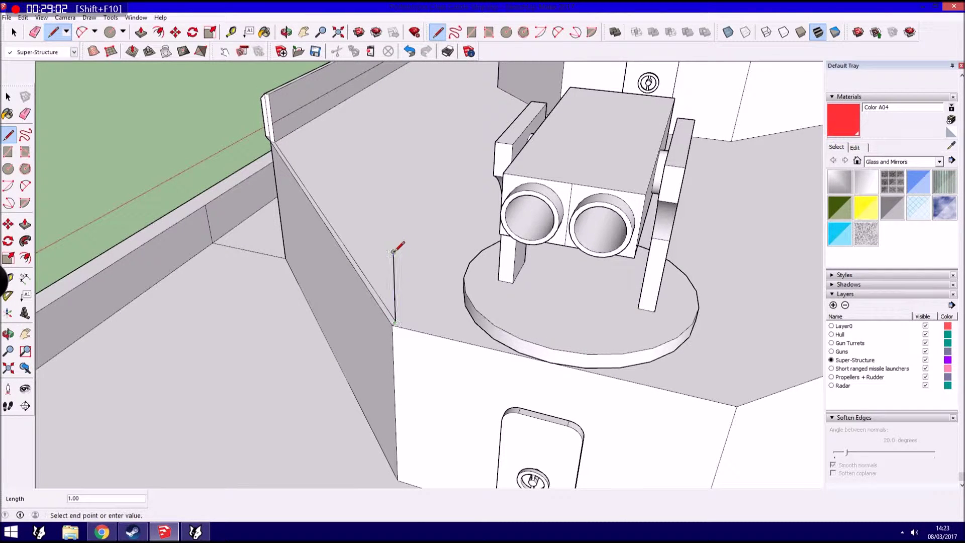
{"action": "left_click", "coordinate": [269, 93]}
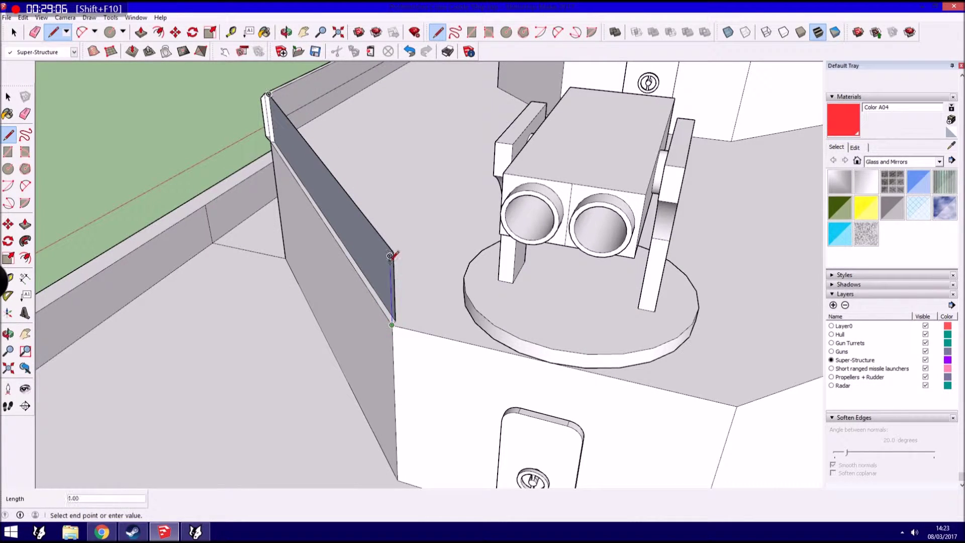
{"action": "left_click", "coordinate": [264, 93]}
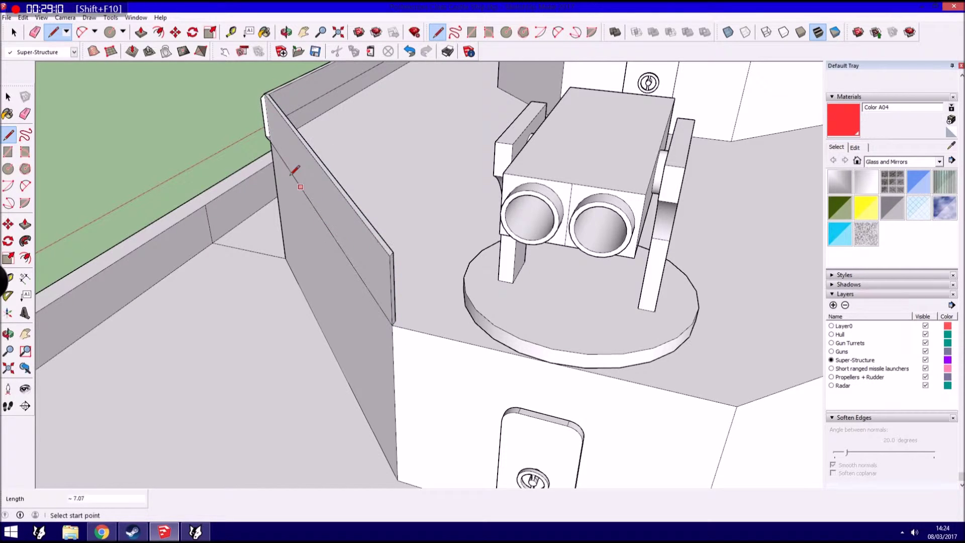
{"action": "scroll", "coordinate": [393, 320], "scroll_direction": "up", "scroll_amount": 3}
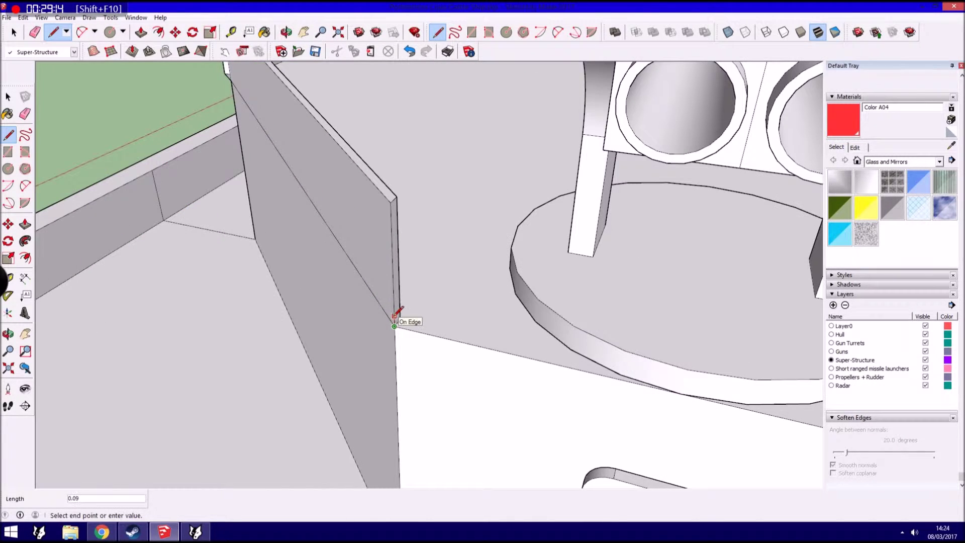
{"action": "left_click", "coordinate": [394, 315]}
{"action": "middle_click_drag", "start_coordinate": [395, 315], "coordinate": [346, 314]}
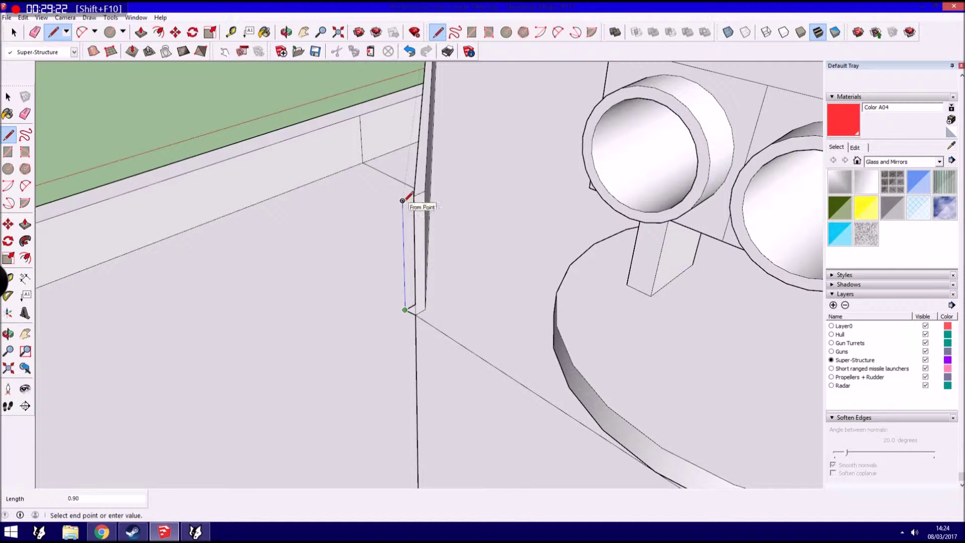
{"action": "mouse_move", "coordinate": [414, 192]}
{"action": "middle_mouse_down"}
{"action": "mouse_move", "coordinate": [211, 166]}
{"action": "mouse_move", "coordinate": [251, 211]}
{"action": "mouse_move", "coordinate": [299, 238]}
{"action": "mouse_move", "coordinate": [446, 231]}
{"action": "middle_mouse_up"}
{"action": "left_click", "coordinate": [299, 237]}
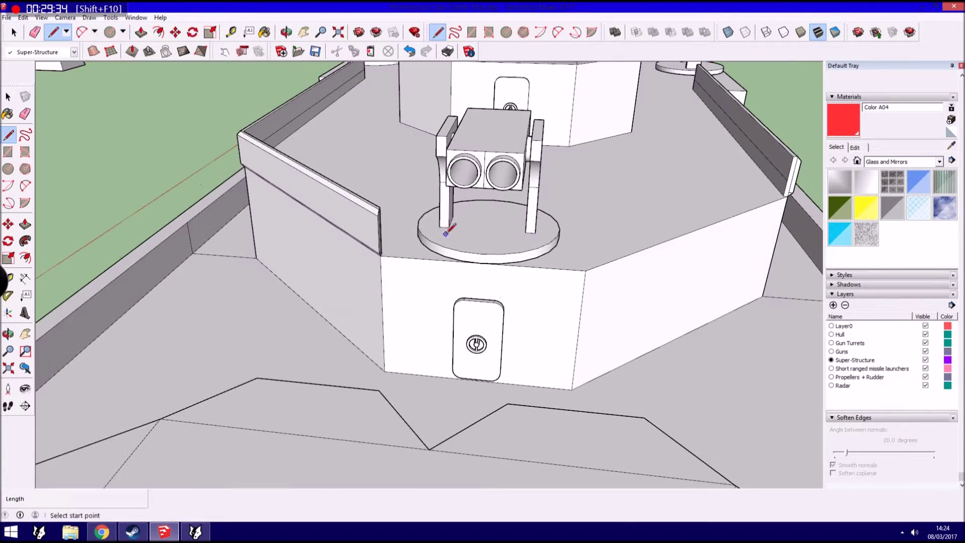
{"action": "left_click", "coordinate": [8, 98]}
{"action": "mouse_move", "coordinate": [176, 301]}
{"action": "middle_mouse_down"}
{"action": "mouse_move", "coordinate": [319, 395]}
{"action": "mouse_move", "coordinate": [394, 410]}
{"action": "mouse_move", "coordinate": [97, 411]}
{"action": "middle_mouse_up"}
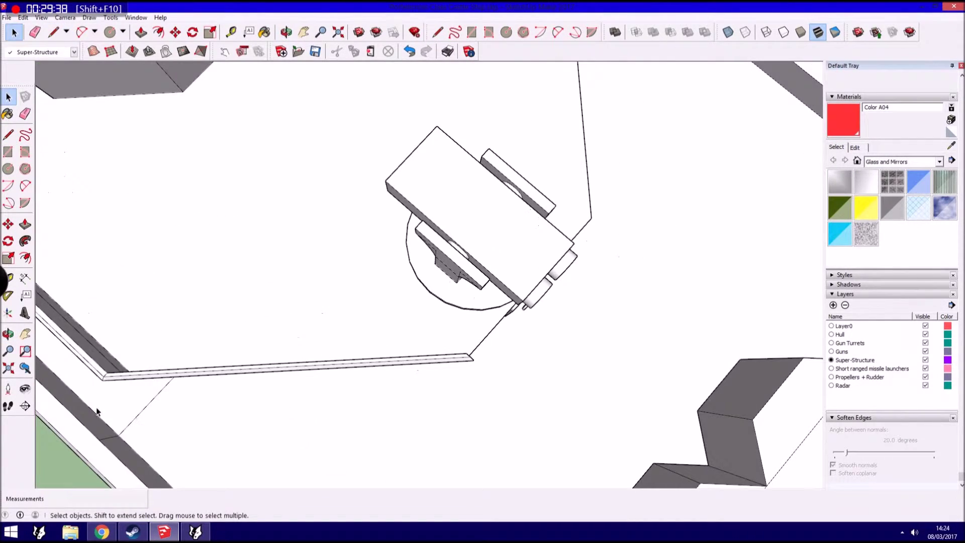
Select the chamfered bulwark wall and paste a copy of it.
{"action": "left_click_drag", "start_coordinate": [490, 348], "coordinate": [487, 347]}
{"action": "mouse_move", "coordinate": [488, 347]}
{"action": "middle_mouse_down"}
{"action": "mouse_move", "coordinate": [347, 218]}
{"action": "mouse_move", "coordinate": [382, 221]}
{"action": "middle_mouse_up"}
{"action": "left_click", "coordinate": [23, 17]}
{"action": "left_click", "coordinate": [23, 18]}
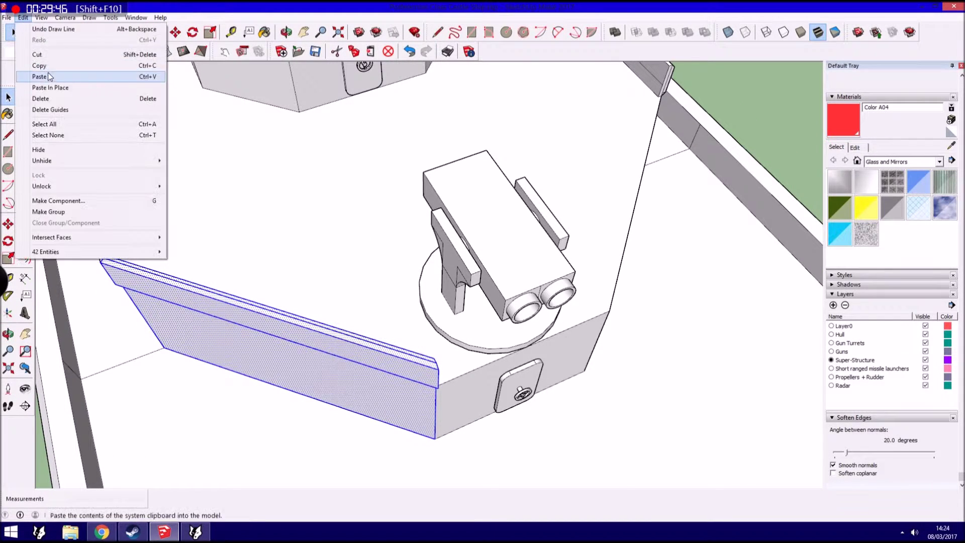
{"action": "left_click", "coordinate": [36, 77]}
Flip the pasted wall along the green direction and place it right of the platform.
{"action": "mouse_move", "coordinate": [808, 122]}
{"action": "middle_mouse_down"}
{"action": "mouse_move", "coordinate": [359, 240]}
{"action": "mouse_move", "coordinate": [283, 226]}
{"action": "middle_mouse_up"}
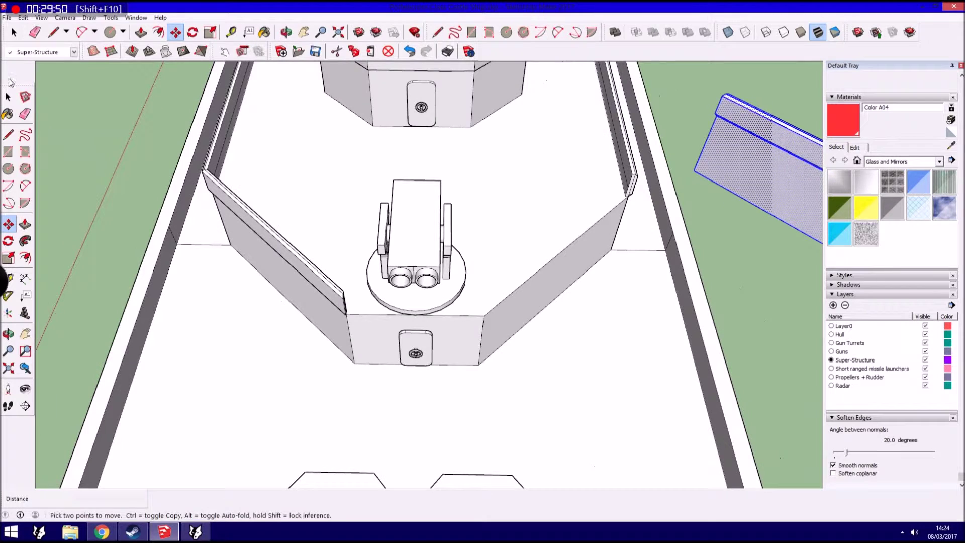
{"action": "left_click", "coordinate": [24, 17]}
{"action": "mouse_move", "coordinate": [45, 252]}
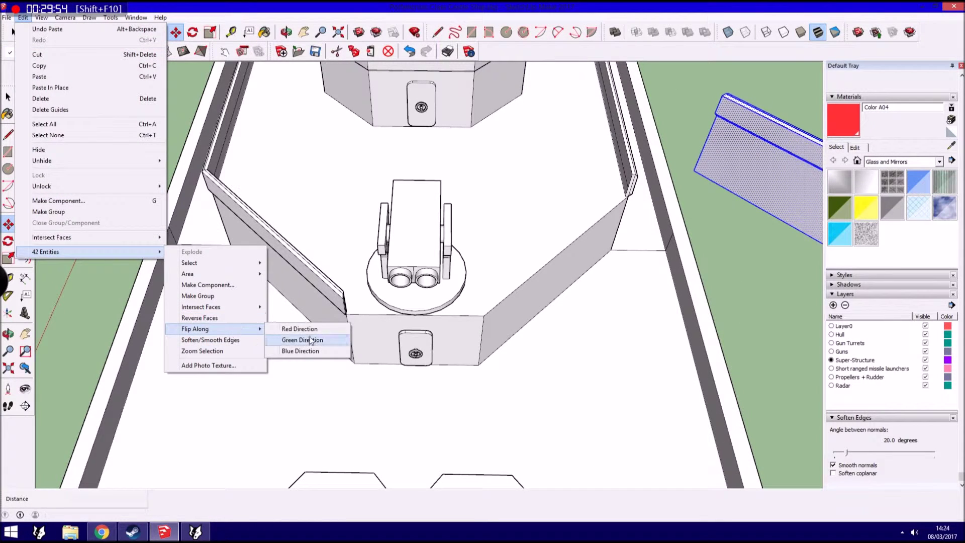
{"action": "left_click", "coordinate": [301, 338]}
{"action": "left_click", "coordinate": [689, 273]}
{"action": "left_click", "coordinate": [459, 359]}
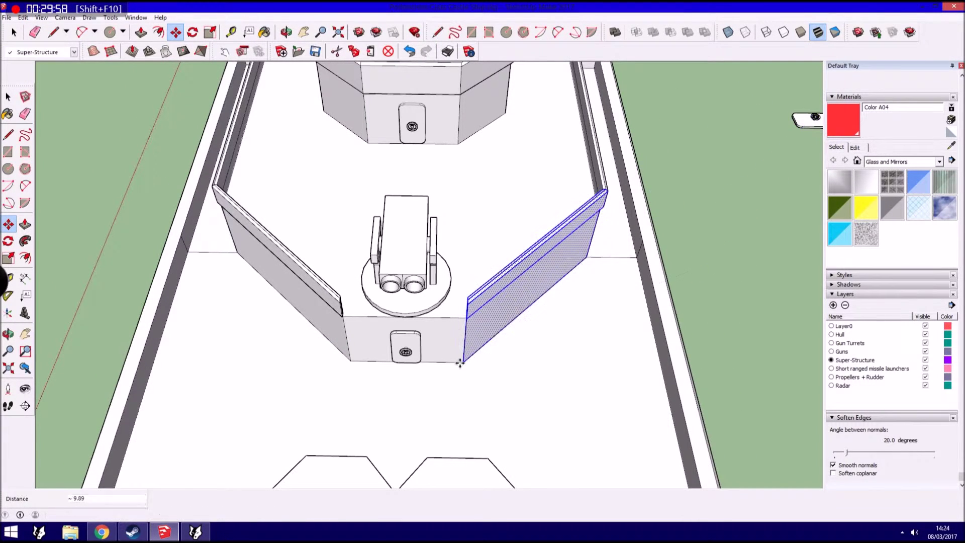
{"action": "middle_click_drag", "start_coordinate": [459, 359], "coordinate": [49, 60]}
Clear the selection, review both bulwarks, and select the missile launcher turret.
{"action": "key", "text": "space"}
{"action": "middle_click_drag", "start_coordinate": [104, 137], "coordinate": [46, 138]}
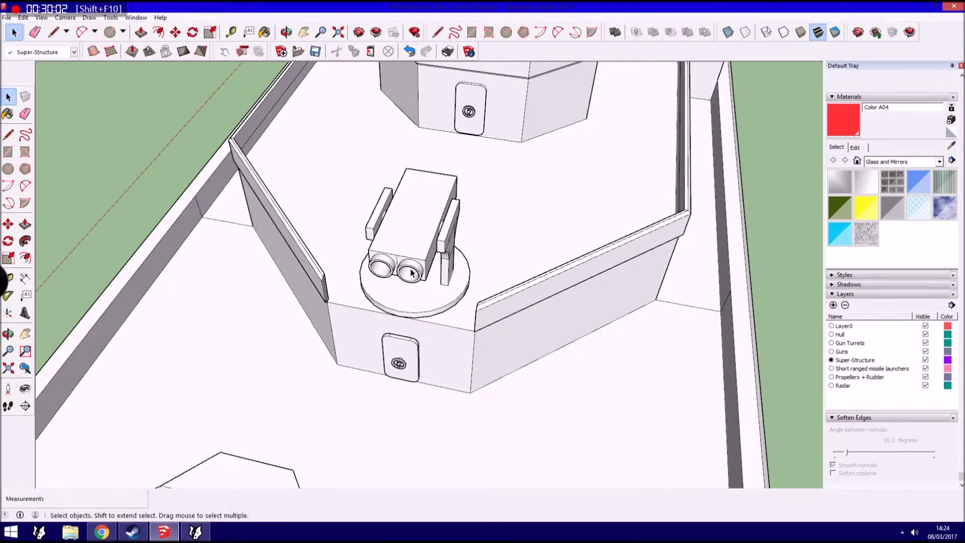
{"action": "left_click", "coordinate": [769, 301]}
{"action": "scroll", "coordinate": [412, 307], "scroll_direction": "up", "scroll_amount": 1}
{"action": "scroll", "coordinate": [412, 307], "scroll_direction": "up", "scroll_amount": 4}
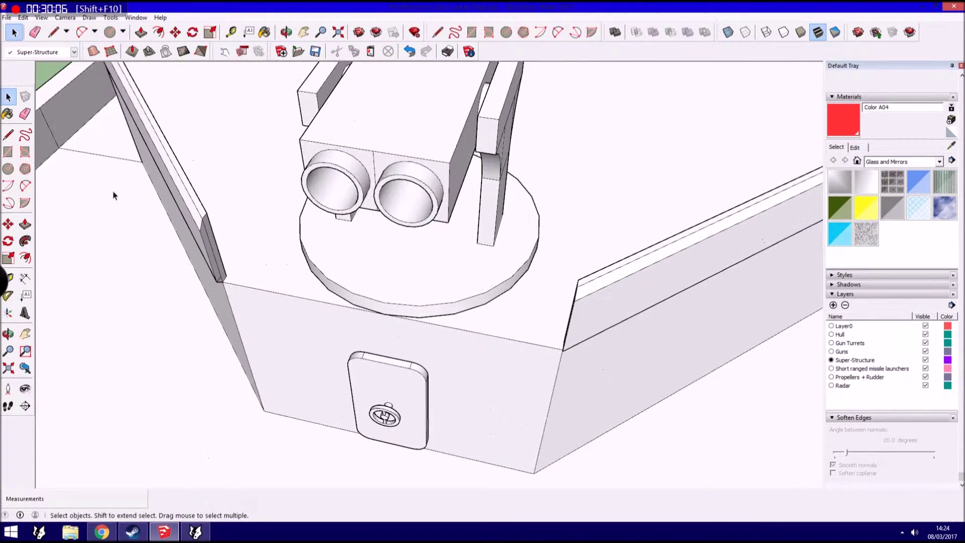
{"action": "left_click", "coordinate": [23, 225]}
{"action": "middle_click_drag", "start_coordinate": [226, 266], "coordinate": [194, 226]}
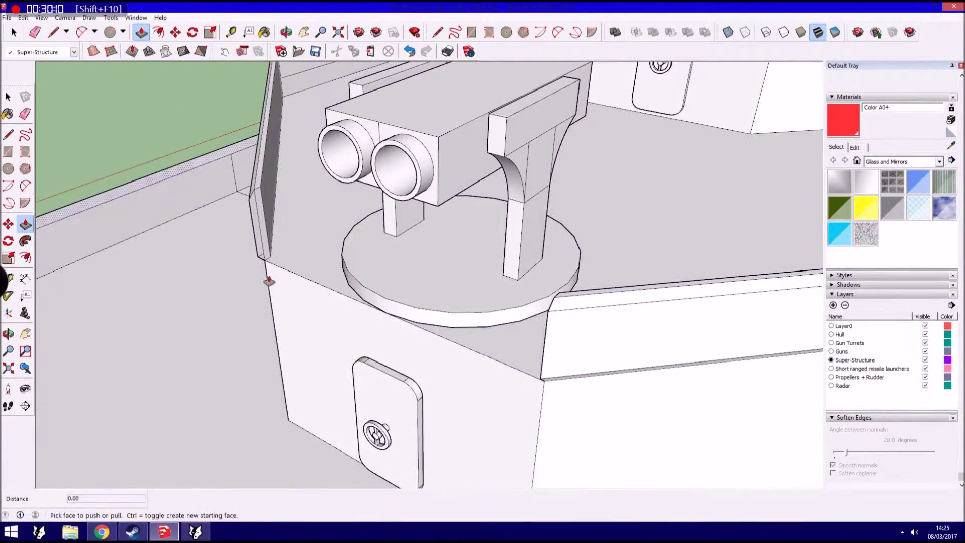
{"action": "key", "text": "space"}
{"action": "mouse_move", "coordinate": [304, 281]}
{"action": "middle_mouse_down"}
{"action": "mouse_move", "coordinate": [438, 321]}
{"action": "mouse_move", "coordinate": [365, 113]}
{"action": "middle_mouse_up"}
{"action": "scroll", "coordinate": [415, 246], "scroll_direction": "down", "scroll_amount": 3}
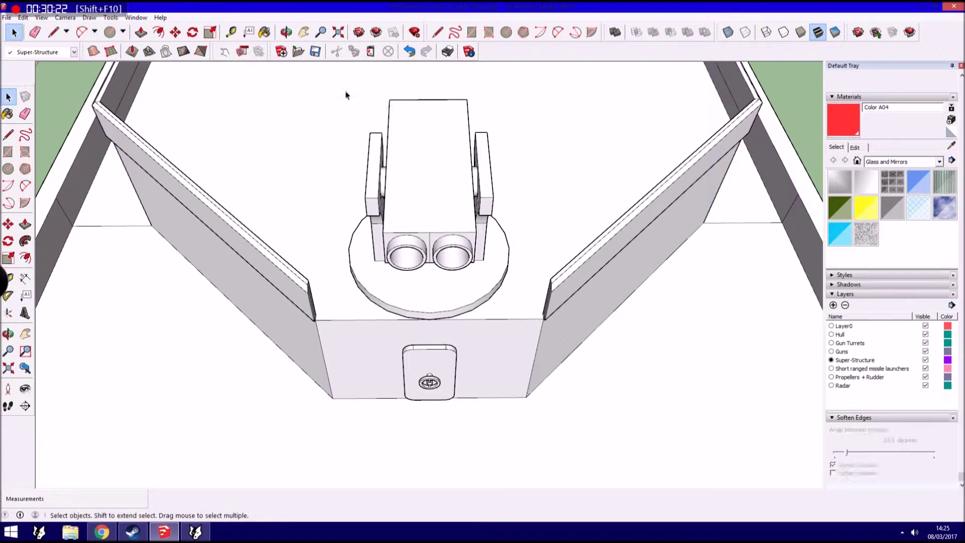
{"action": "left_click_drag", "start_coordinate": [521, 331], "coordinate": [521, 330]}
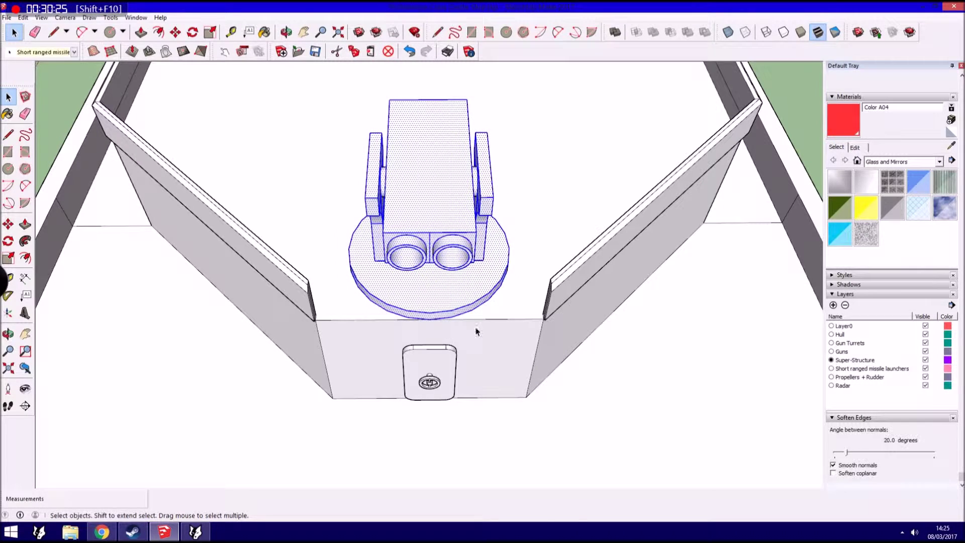
Try moving the launcher turret clear of its walled platform from an oblique side view.
{"action": "left_click", "coordinate": [8, 224]}
{"action": "scroll", "coordinate": [431, 323], "scroll_direction": "up", "scroll_amount": 2}
{"action": "scroll", "coordinate": [426, 293], "scroll_direction": "up", "scroll_amount": 1}
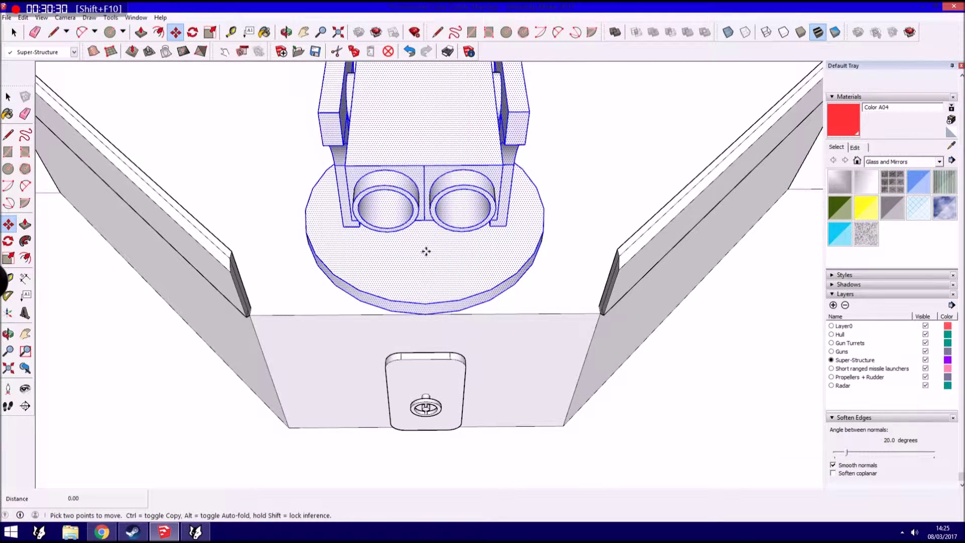
{"action": "scroll", "coordinate": [426, 251], "scroll_direction": "down", "scroll_amount": 2}
{"action": "scroll", "coordinate": [394, 285], "scroll_direction": "down", "scroll_amount": 2}
{"action": "middle_click_drag", "start_coordinate": [431, 247], "coordinate": [559, 254]}
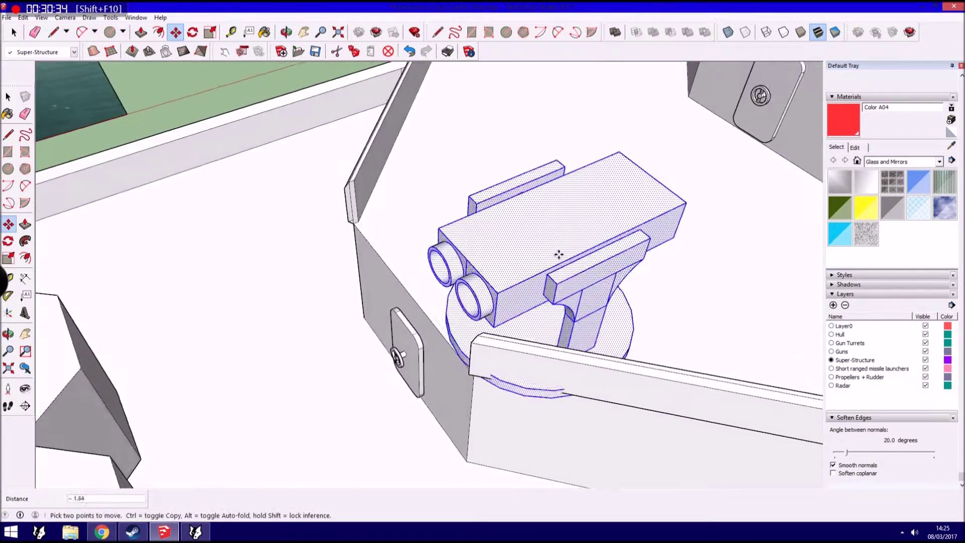
{"action": "scroll", "coordinate": [559, 254], "scroll_direction": "down", "scroll_amount": 3}
{"action": "scroll", "coordinate": [29, 123], "scroll_direction": "up", "scroll_amount": 3}
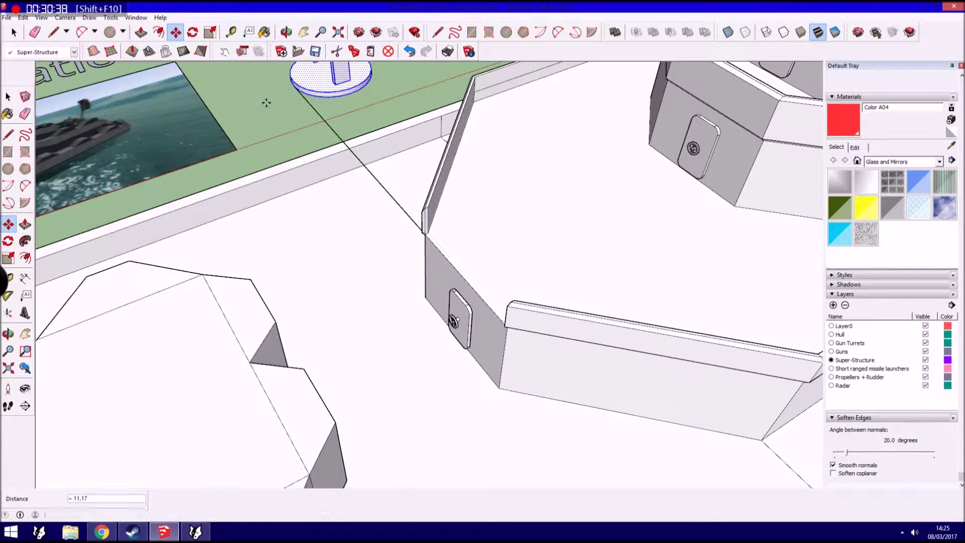
{"action": "left_click", "coordinate": [8, 96]}
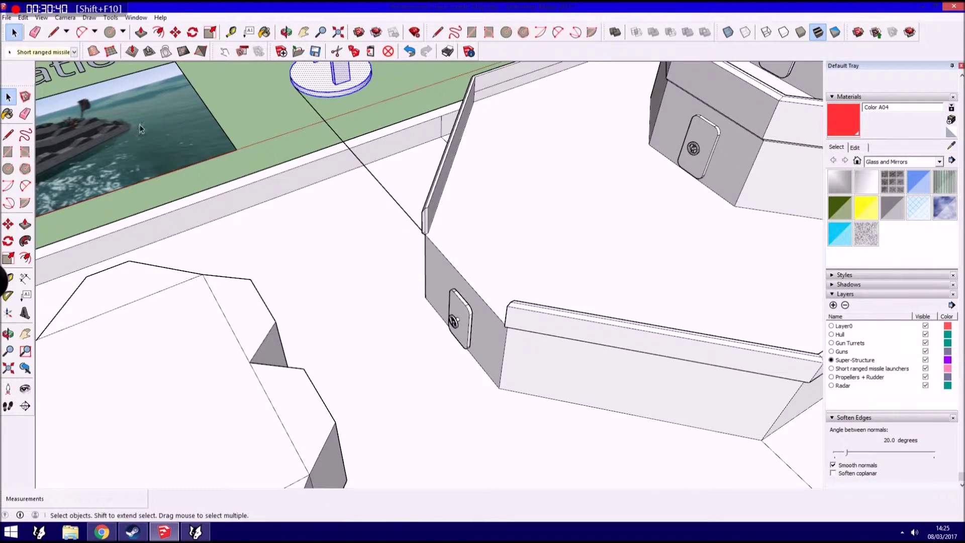
Switch between Eraser and Push/Pull while viewing the platform wall from a low side angle.
{"action": "left_click", "coordinate": [27, 114]}
{"action": "left_click", "coordinate": [25, 224]}
{"action": "scroll", "coordinate": [419, 221], "scroll_direction": "up", "scroll_amount": 2}
{"action": "scroll", "coordinate": [419, 221], "scroll_direction": "up", "scroll_amount": 2}
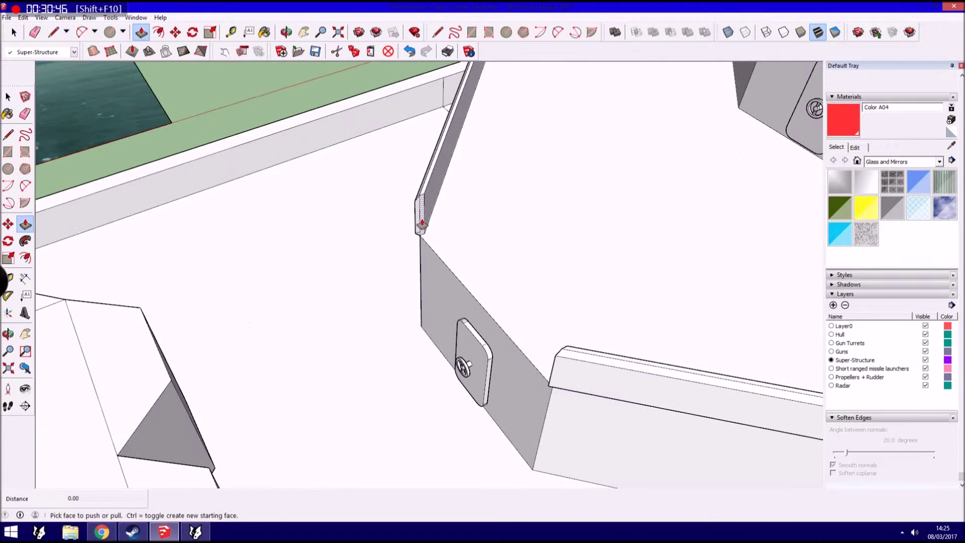
{"action": "mouse_move", "coordinate": [558, 355]}
{"action": "middle_mouse_down"}
{"action": "mouse_move", "coordinate": [527, 245]}
{"action": "mouse_move", "coordinate": [427, 255]}
{"action": "middle_mouse_up"}
{"action": "scroll", "coordinate": [427, 254], "scroll_direction": "down", "scroll_amount": 3}
Move the launcher turret onto the superstructure's front deck corner, using X-ray to place it.
{"action": "key", "text": "space"}
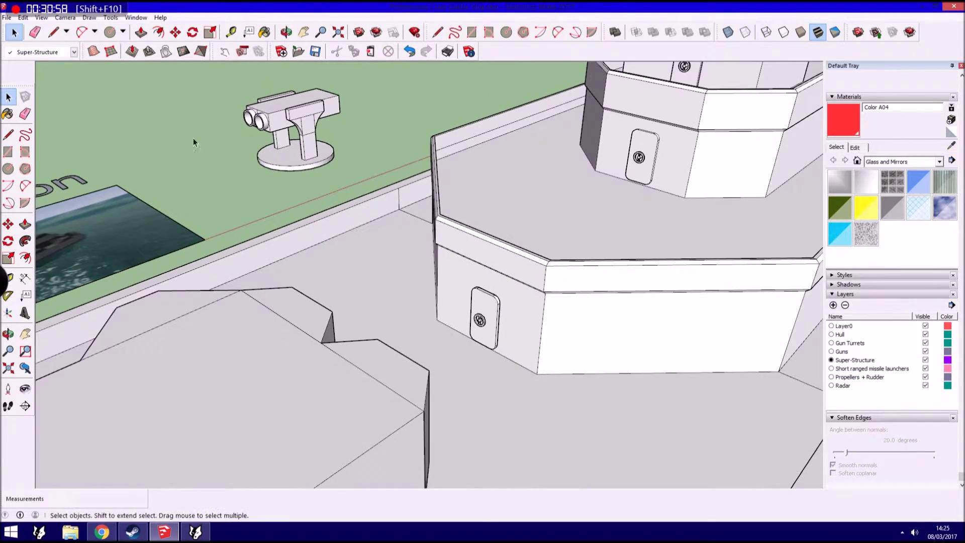
{"action": "left_click", "coordinate": [315, 105]}
{"action": "key", "text": "m"}
{"action": "mouse_move", "coordinate": [315, 105]}
{"action": "middle_mouse_down"}
{"action": "mouse_move", "coordinate": [231, 225]}
{"action": "mouse_move", "coordinate": [332, 242]}
{"action": "middle_mouse_up"}
{"action": "left_click", "coordinate": [221, 212]}
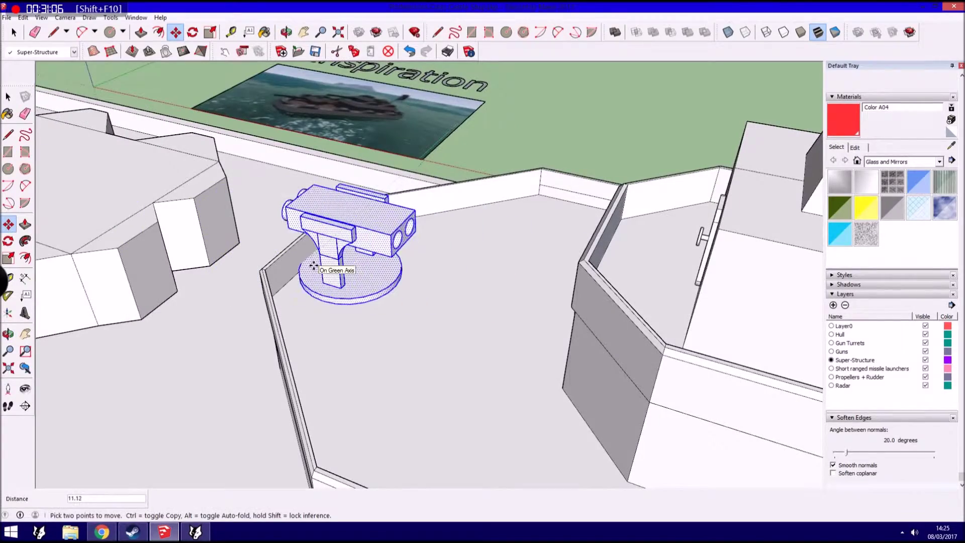
{"action": "left_click", "coordinate": [727, 32]}
{"action": "scroll", "coordinate": [312, 282], "scroll_direction": "up", "scroll_amount": 2}
{"action": "scroll", "coordinate": [305, 263], "scroll_direction": "up", "scroll_amount": 2}
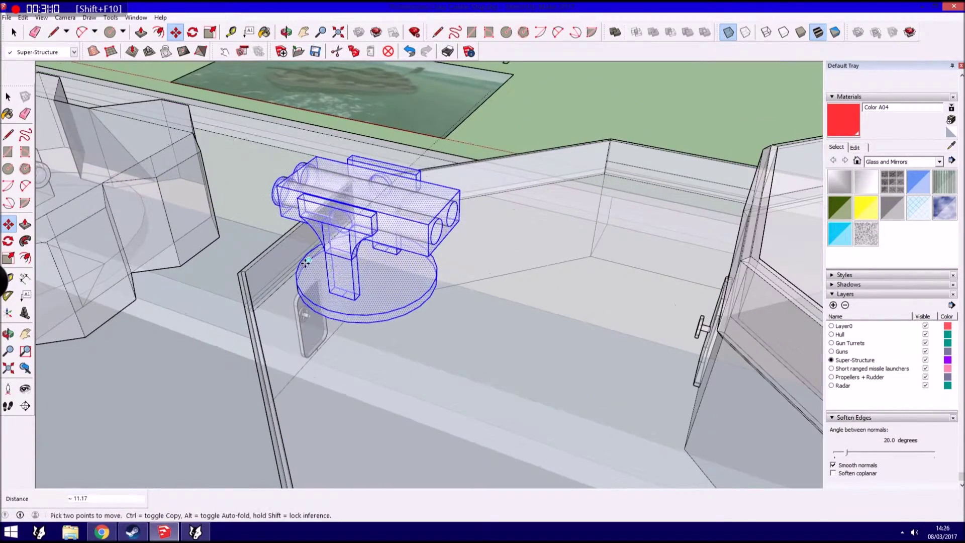
{"action": "left_click", "coordinate": [305, 263]}
{"action": "middle_click_drag", "start_coordinate": [305, 263], "coordinate": [658, 77]}
Turn X-ray off, orbit out to the whole ship, and deselect the launcher.
{"action": "left_click", "coordinate": [728, 32]}
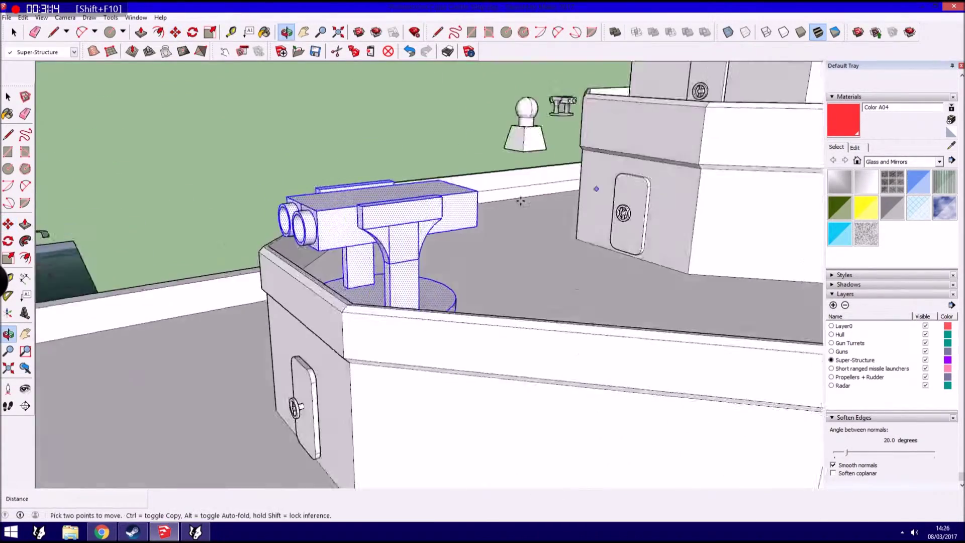
{"action": "scroll", "coordinate": [352, 227], "scroll_direction": "down", "scroll_amount": 5}
{"action": "mouse_move", "coordinate": [503, 241]}
{"action": "middle_mouse_down"}
{"action": "mouse_move", "coordinate": [535, 239]}
{"action": "mouse_move", "coordinate": [271, 180]}
{"action": "middle_mouse_up"}
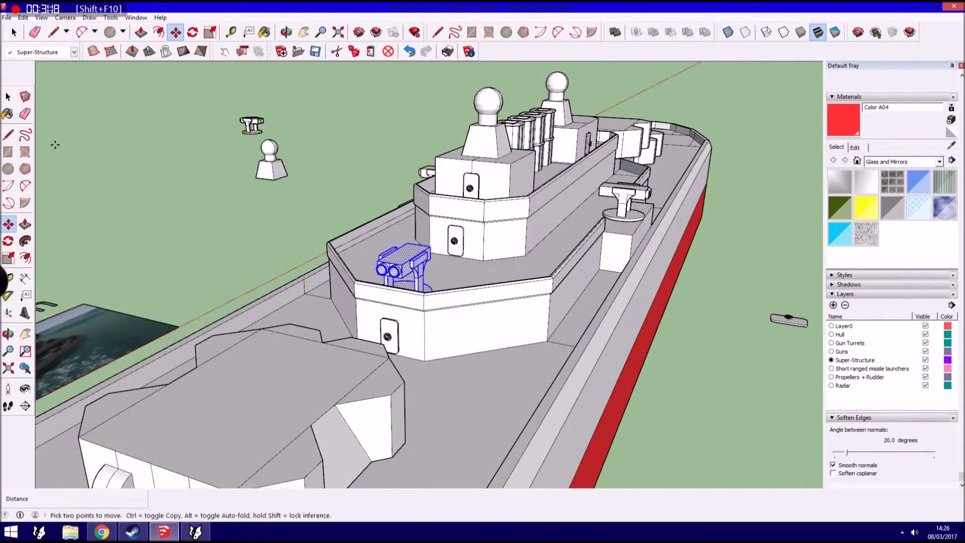
{"action": "left_click", "coordinate": [10, 96]}
{"action": "left_click", "coordinate": [87, 183]}
Orbit and zoom from the stern to a top view of the bow deck.
{"action": "middle_click_drag", "start_coordinate": [88, 183], "coordinate": [201, 166]}
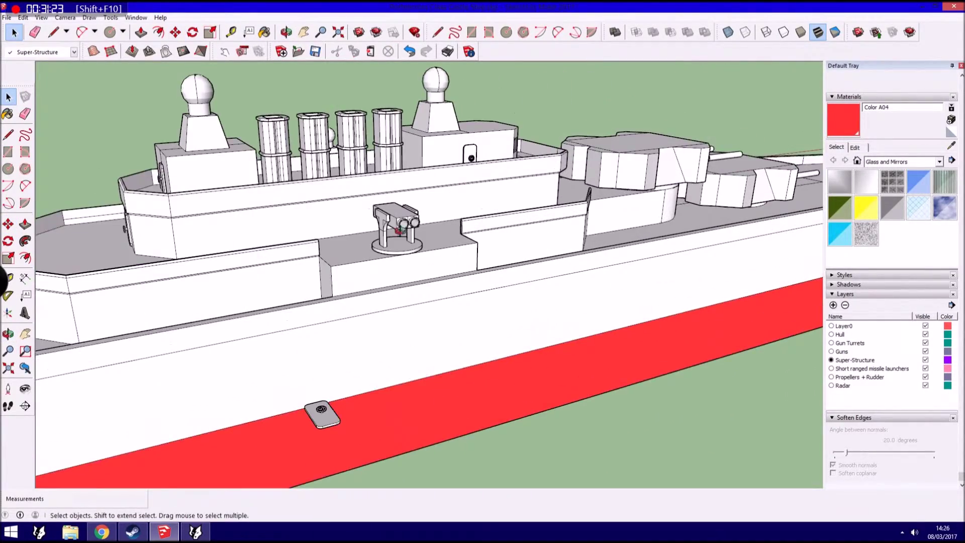
{"action": "scroll", "coordinate": [400, 230], "scroll_direction": "up", "scroll_amount": 2}
{"action": "mouse_move", "coordinate": [349, 287]}
{"action": "middle_mouse_down"}
{"action": "mouse_move", "coordinate": [592, 246]}
{"action": "mouse_move", "coordinate": [508, 176]}
{"action": "mouse_move", "coordinate": [274, 178]}
{"action": "middle_mouse_up"}
{"action": "right_click", "coordinate": [508, 175]}
{"action": "key", "text": "Escape"}
{"action": "right_click", "coordinate": [274, 178]}
{"action": "key", "text": "Escape"}
{"action": "mouse_move", "coordinate": [218, 232]}
{"action": "middle_mouse_down"}
{"action": "mouse_move", "coordinate": [272, 196]}
{"action": "mouse_move", "coordinate": [498, 217]}
{"action": "middle_mouse_up"}
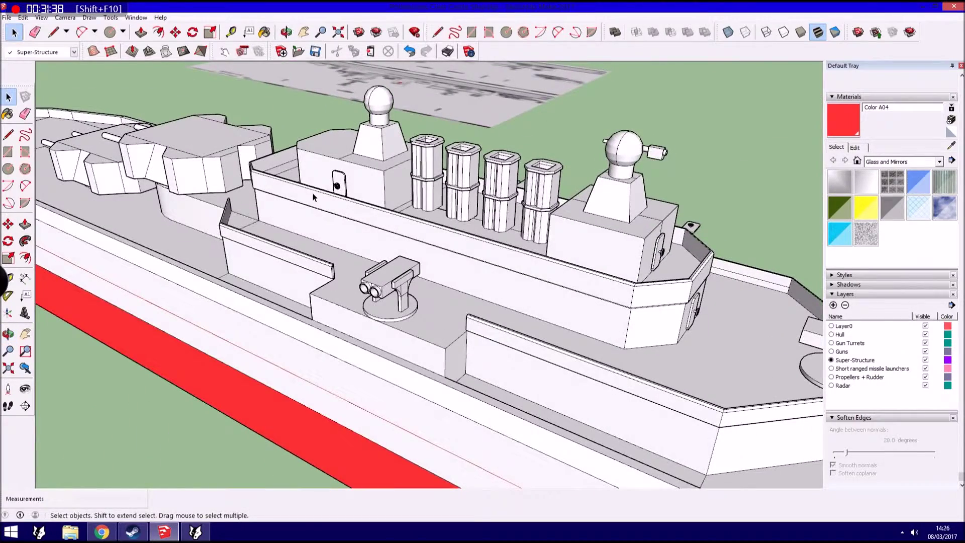
{"action": "scroll", "coordinate": [372, 324], "scroll_direction": "up", "scroll_amount": 2}
{"action": "scroll", "coordinate": [366, 323], "scroll_direction": "up", "scroll_amount": 3}
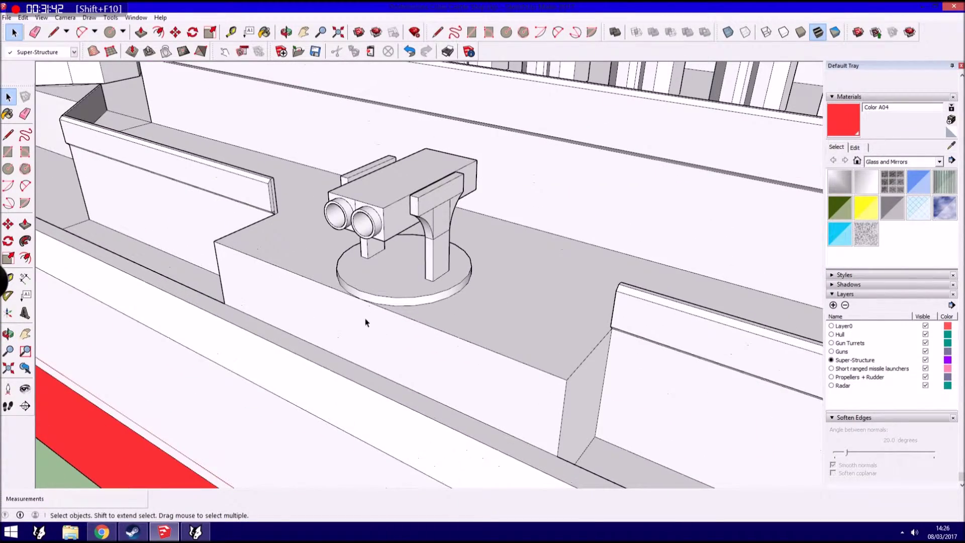
{"action": "scroll", "coordinate": [294, 249], "scroll_direction": "up", "scroll_amount": 2}
{"action": "scroll", "coordinate": [266, 263], "scroll_direction": "up", "scroll_amount": 2}
Raise the deck rim beside the launcher into a wall with Push/Pull.
{"action": "key", "text": "l"}
{"action": "scroll", "coordinate": [221, 286], "scroll_direction": "up", "scroll_amount": 2}
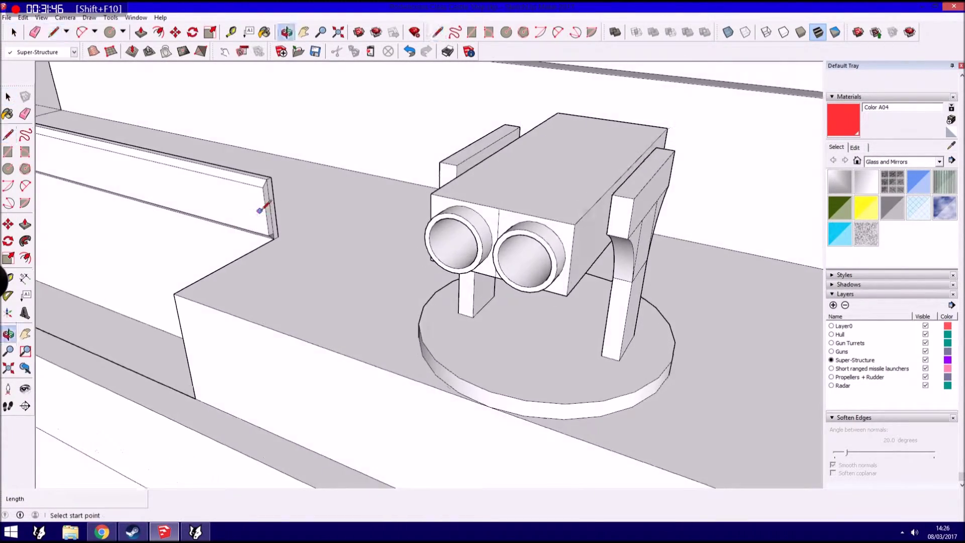
{"action": "scroll", "coordinate": [182, 304], "scroll_direction": "up", "scroll_amount": 2}
{"action": "scroll", "coordinate": [160, 310], "scroll_direction": "down", "scroll_amount": 5}
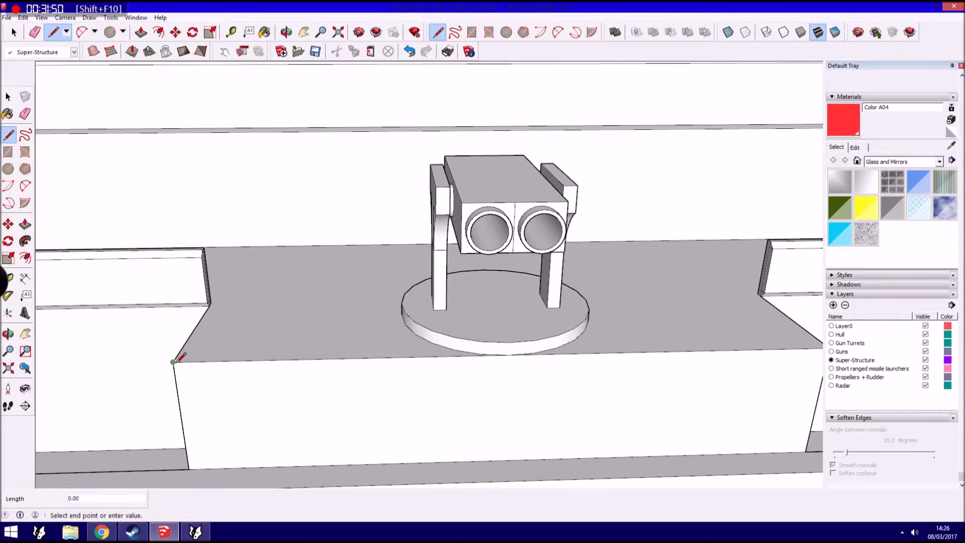
{"action": "scroll", "coordinate": [175, 360], "scroll_direction": "up", "scroll_amount": 3}
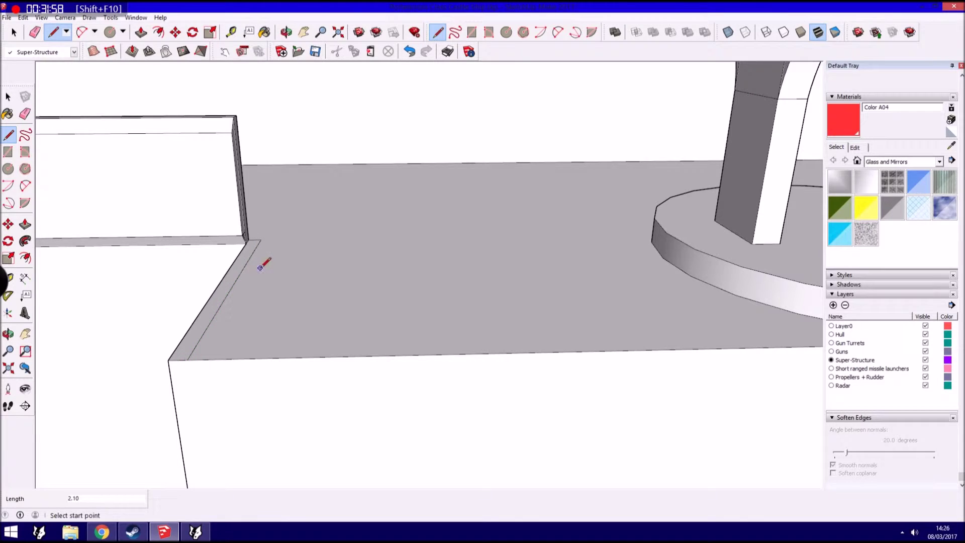
{"action": "left_click", "coordinate": [25, 223]}
{"action": "left_click_drag", "start_coordinate": [216, 302], "coordinate": [201, 166]}
{"action": "middle_click_drag", "start_coordinate": [190, 206], "coordinate": [151, 191]}
{"action": "left_click", "coordinate": [8, 97]}
{"action": "scroll", "coordinate": [102, 253], "scroll_direction": "down", "scroll_amount": 2}
{"action": "mouse_move", "coordinate": [104, 254]}
{"action": "middle_mouse_down"}
{"action": "mouse_move", "coordinate": [172, 233]}
{"action": "mouse_move", "coordinate": [807, 276]}
{"action": "middle_mouse_up"}
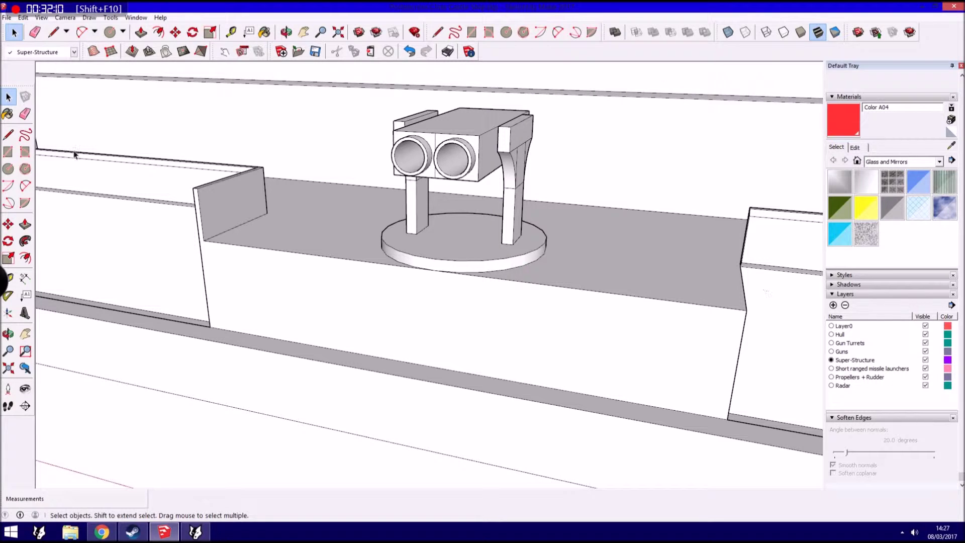
{"action": "scroll", "coordinate": [754, 314], "scroll_direction": "up", "scroll_amount": 1}
Pull the bulwark end face upward, then undo that change to the wall.
{"action": "left_click", "coordinate": [746, 310]}
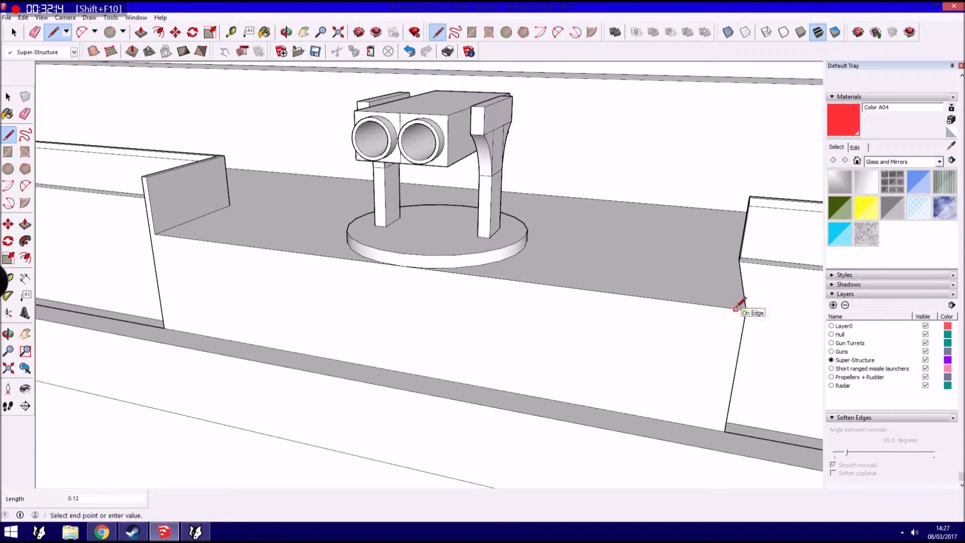
{"action": "scroll", "coordinate": [749, 259], "scroll_direction": "up", "scroll_amount": 2}
{"action": "scroll", "coordinate": [727, 258], "scroll_direction": "up", "scroll_amount": 2}
{"action": "scroll", "coordinate": [714, 249], "scroll_direction": "up", "scroll_amount": 1}
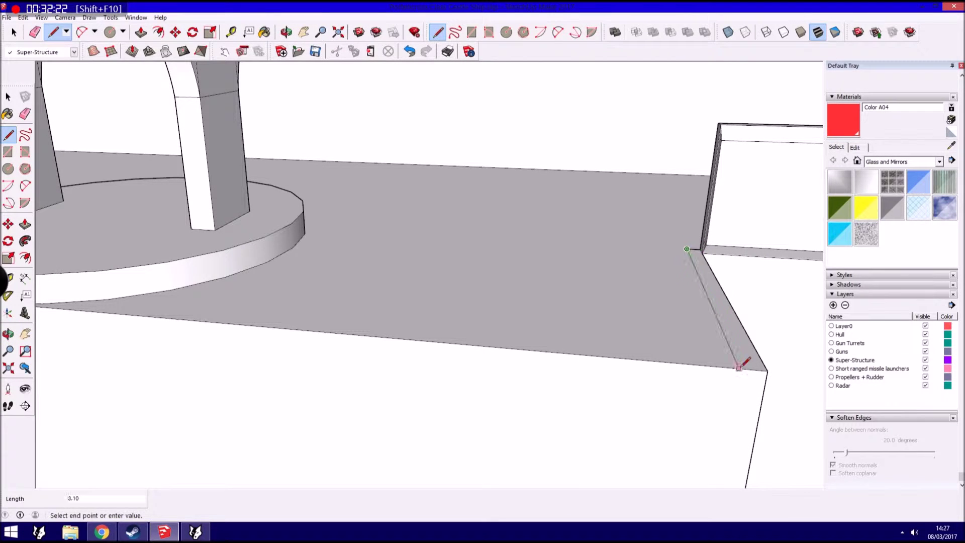
{"action": "left_click", "coordinate": [25, 225]}
{"action": "left_click_drag", "start_coordinate": [695, 273], "coordinate": [764, 134]}
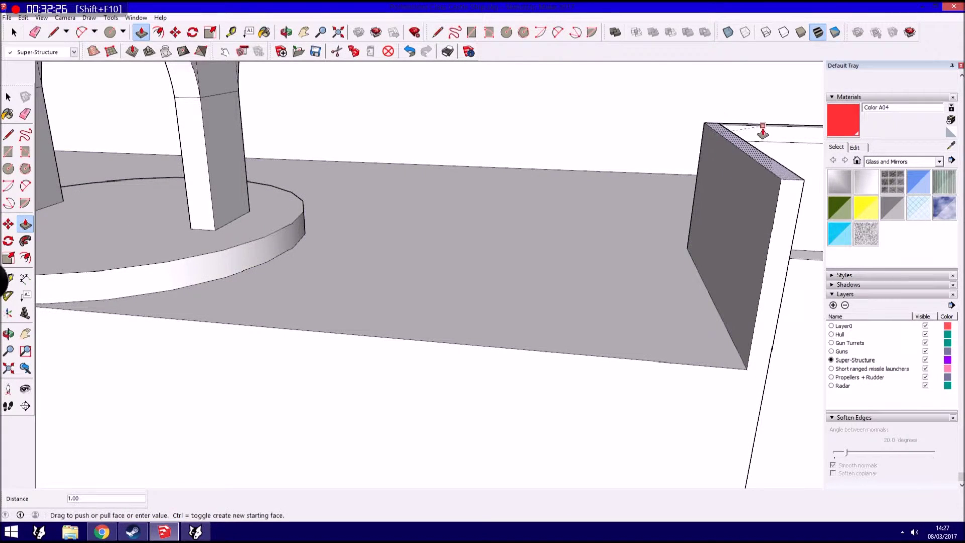
{"action": "scroll", "coordinate": [693, 183], "scroll_direction": "down", "scroll_amount": 2}
{"action": "middle_click_drag", "start_coordinate": [693, 183], "coordinate": [562, 240]}
{"action": "left_click", "coordinate": [8, 135]}
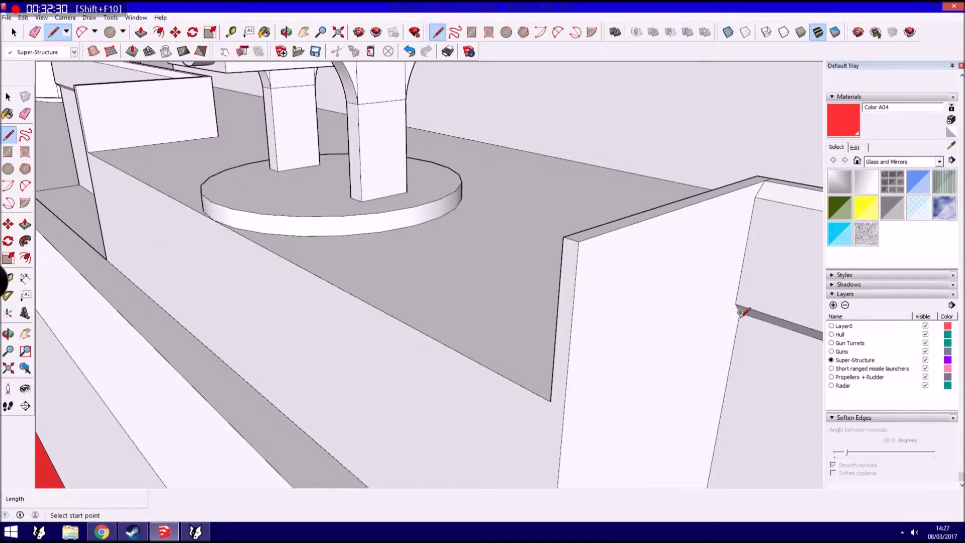
{"action": "left_click", "coordinate": [24, 17]}
{"action": "left_click", "coordinate": [37, 25]}
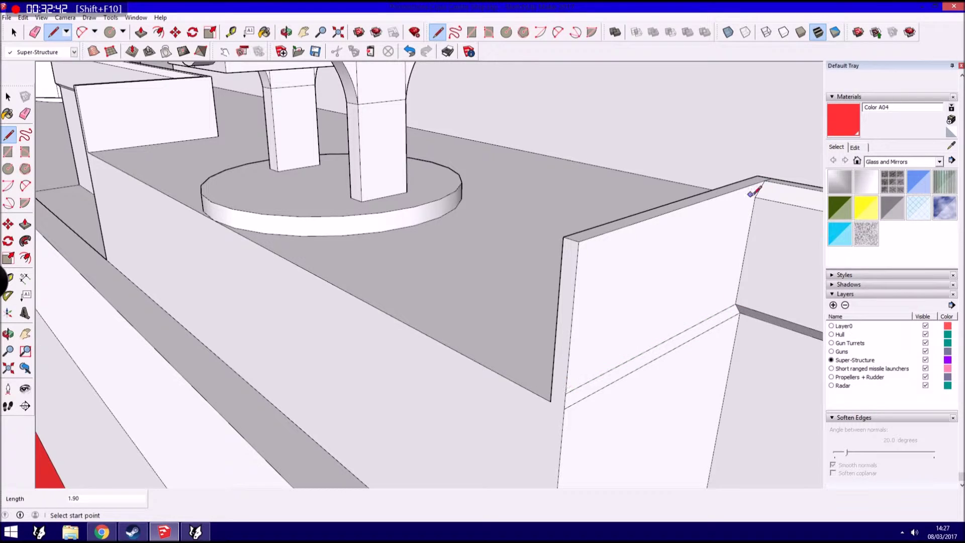
Push the bulwark's inner face inward to leave a ledge and draw the diagonal chamfer line on top.
{"action": "key", "text": "Escape"}
{"action": "middle_click_drag", "start_coordinate": [543, 265], "coordinate": [166, 173]}
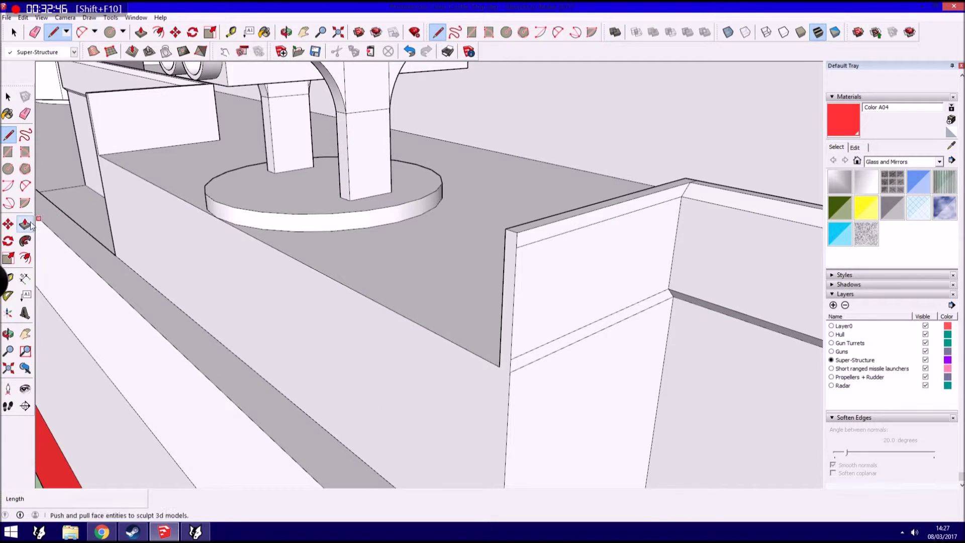
{"action": "left_click", "coordinate": [25, 224]}
{"action": "scroll", "coordinate": [594, 263], "scroll_direction": "up", "scroll_amount": 2}
{"action": "left_click", "coordinate": [598, 262]}
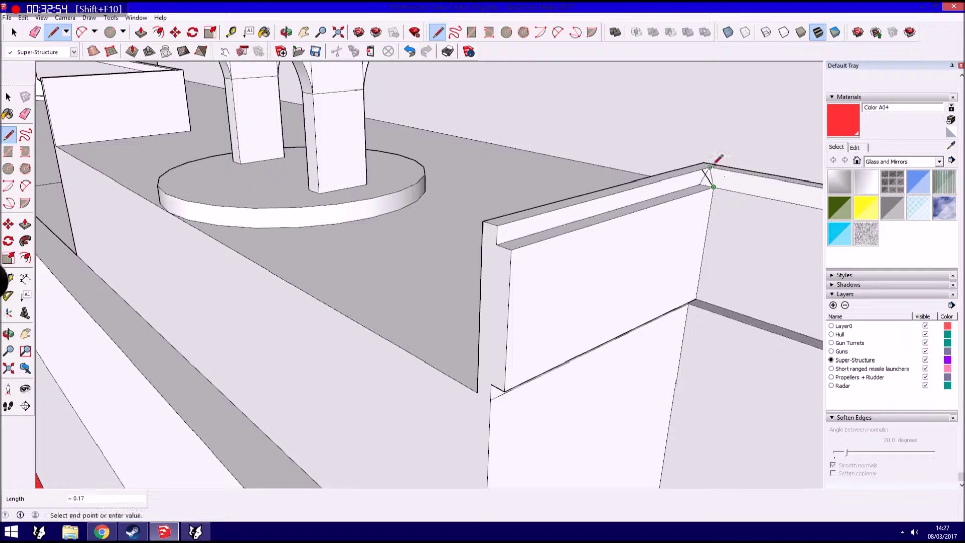
{"action": "left_click", "coordinate": [497, 225]}
{"action": "mouse_move", "coordinate": [501, 375]}
{"action": "middle_mouse_down"}
{"action": "mouse_move", "coordinate": [605, 235]}
{"action": "mouse_move", "coordinate": [517, 287]}
{"action": "middle_mouse_up"}
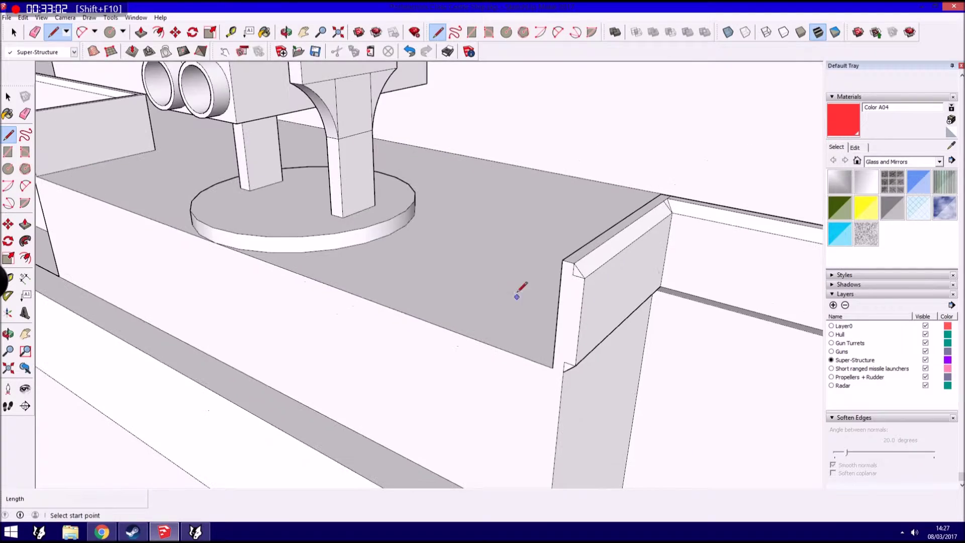
Orbit around the bulwark corner and pedestal to check the chamfer, then select the launcher.
{"action": "key", "text": "space"}
{"action": "key", "text": "o"}
{"action": "left_click_drag", "start_coordinate": [454, 263], "coordinate": [465, 330]}
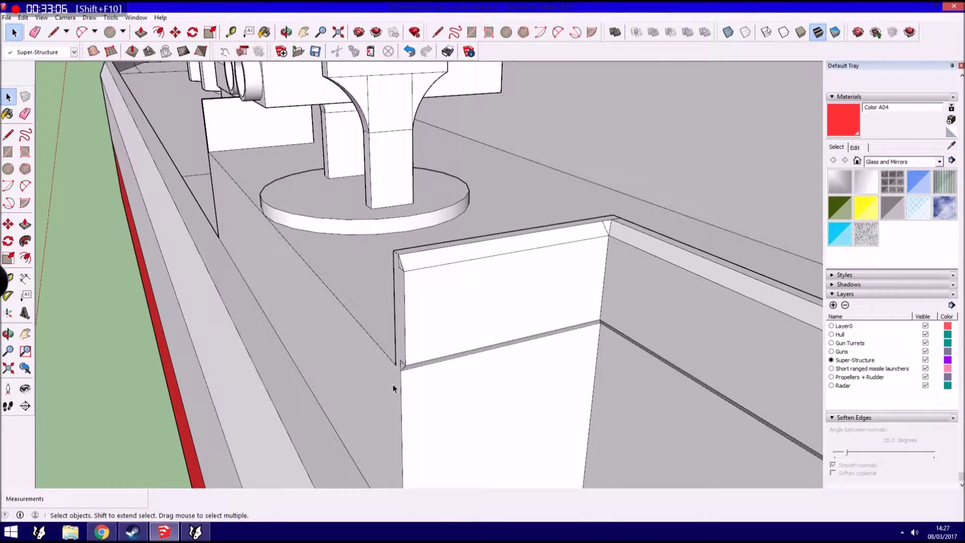
{"action": "middle_click_drag", "start_coordinate": [420, 361], "coordinate": [467, 387]}
{"action": "scroll", "coordinate": [467, 388], "scroll_direction": "up", "scroll_amount": 2}
{"action": "key", "text": "l"}
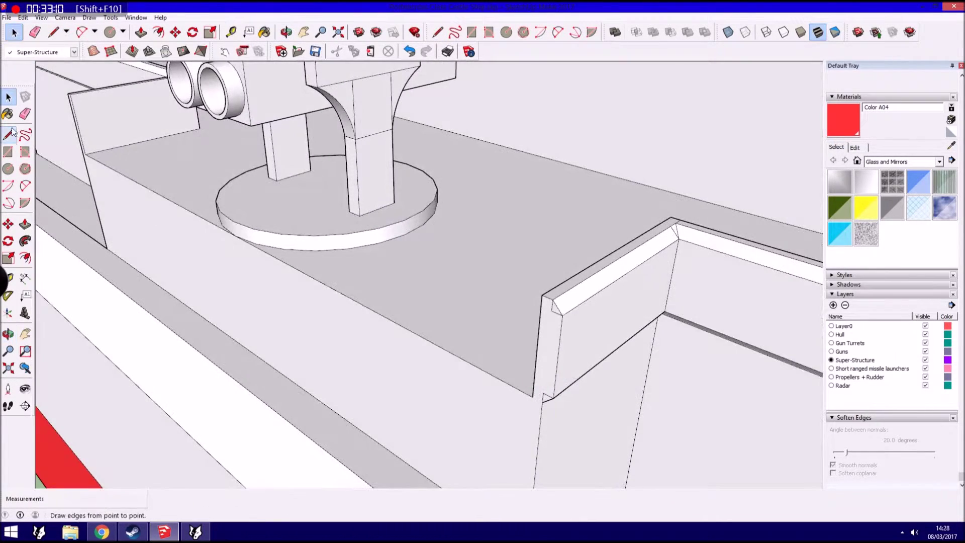
{"action": "scroll", "coordinate": [536, 394], "scroll_direction": "up", "scroll_amount": 2}
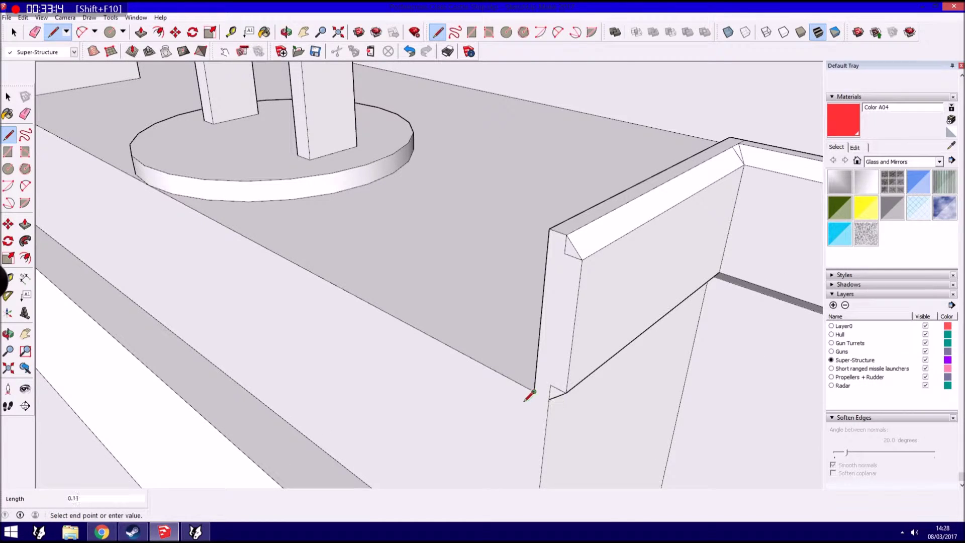
{"action": "mouse_move", "coordinate": [559, 394]}
{"action": "middle_mouse_down"}
{"action": "mouse_move", "coordinate": [534, 393]}
{"action": "mouse_move", "coordinate": [550, 370]}
{"action": "middle_mouse_up"}
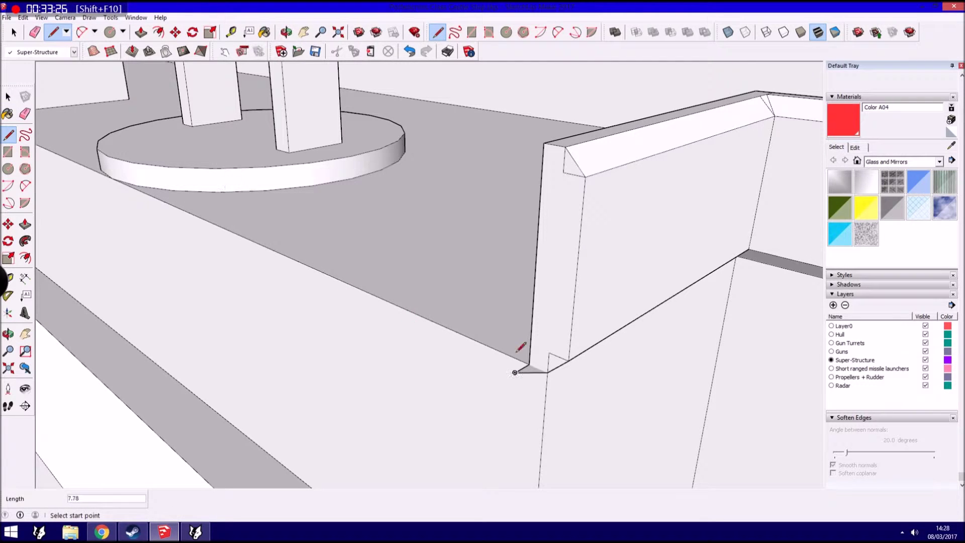
{"action": "scroll", "coordinate": [491, 347], "scroll_direction": "down", "scroll_amount": 3}
{"action": "key", "text": "space"}
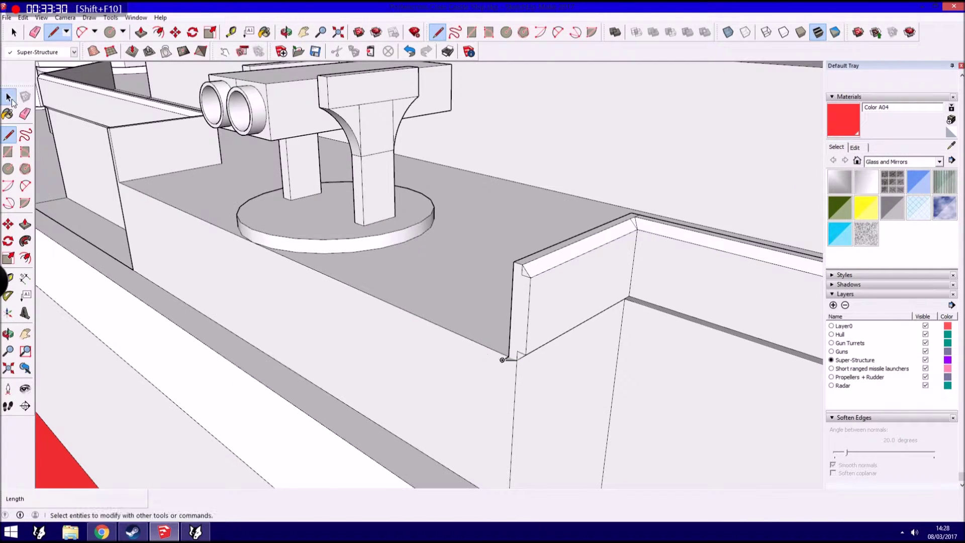
{"action": "middle_click_drag", "start_coordinate": [504, 355], "coordinate": [377, 377]}
{"action": "left_click", "coordinate": [426, 297]}
Window-select the missile launcher and move it to a new deck position.
{"action": "scroll", "coordinate": [426, 296], "scroll_direction": "down", "scroll_amount": 2}
{"action": "middle_click_drag", "start_coordinate": [427, 297], "coordinate": [409, 263]}
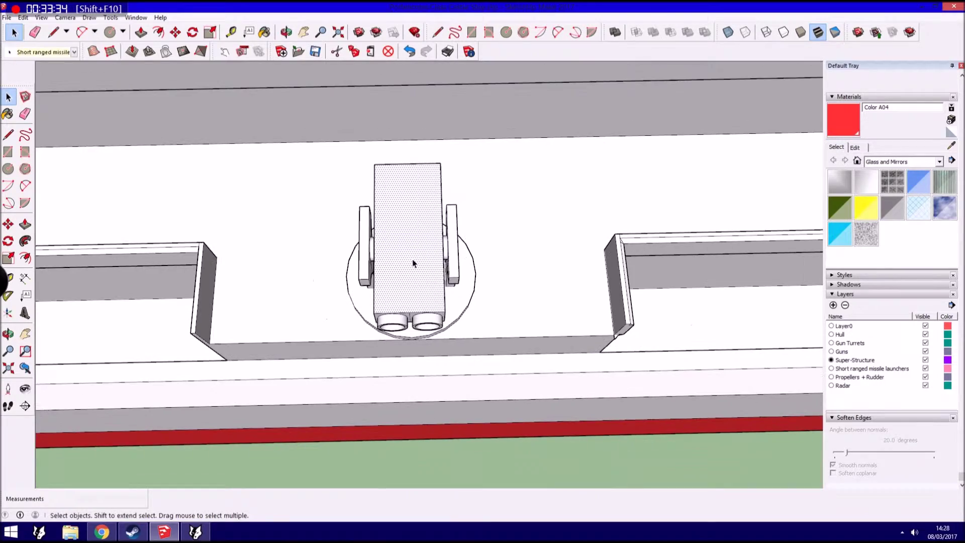
{"action": "left_click", "coordinate": [361, 263]}
{"action": "left_click_drag", "start_coordinate": [336, 347], "coordinate": [502, 149]}
{"action": "mouse_move", "coordinate": [502, 148]}
{"action": "middle_mouse_down"}
{"action": "mouse_move", "coordinate": [394, 161]}
{"action": "mouse_move", "coordinate": [346, 273]}
{"action": "mouse_move", "coordinate": [620, 338]}
{"action": "middle_mouse_up"}
{"action": "key", "text": "m"}
{"action": "scroll", "coordinate": [379, 330], "scroll_direction": "up", "scroll_amount": 2}
{"action": "left_click", "coordinate": [379, 330]}
{"action": "scroll", "coordinate": [345, 280], "scroll_direction": "down", "scroll_amount": 2}
{"action": "scroll", "coordinate": [80, 130], "scroll_direction": "up", "scroll_amount": 2}
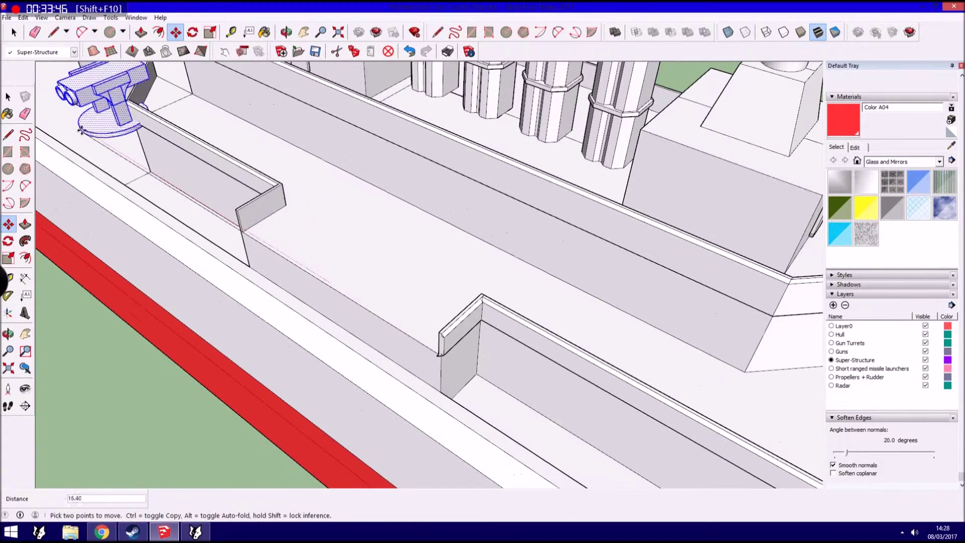
{"action": "left_click", "coordinate": [66, 118]}
{"action": "key", "text": "space"}
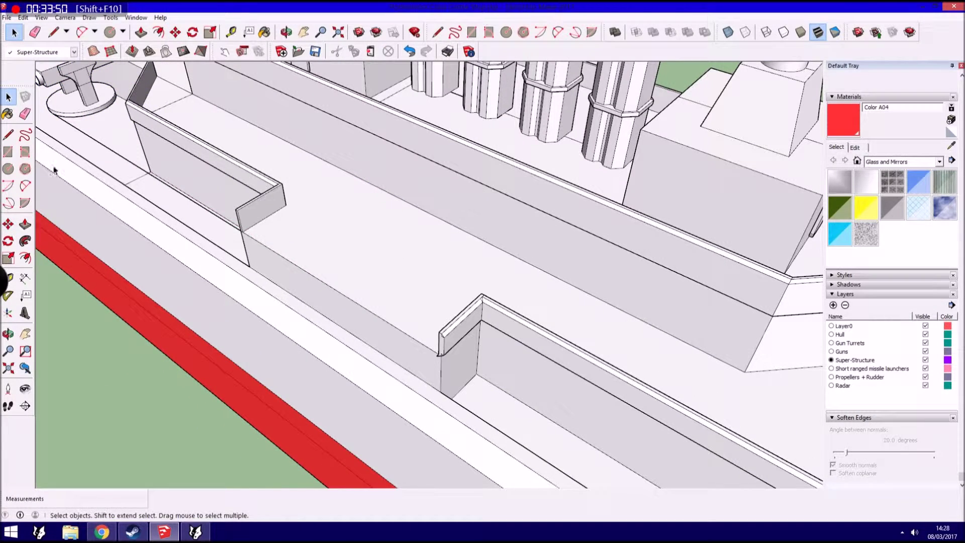
Erase a deck edge, then undo the deletion.
{"action": "key", "text": "e"}
{"action": "left_click", "coordinate": [224, 219]}
{"action": "left_click", "coordinate": [23, 17]}
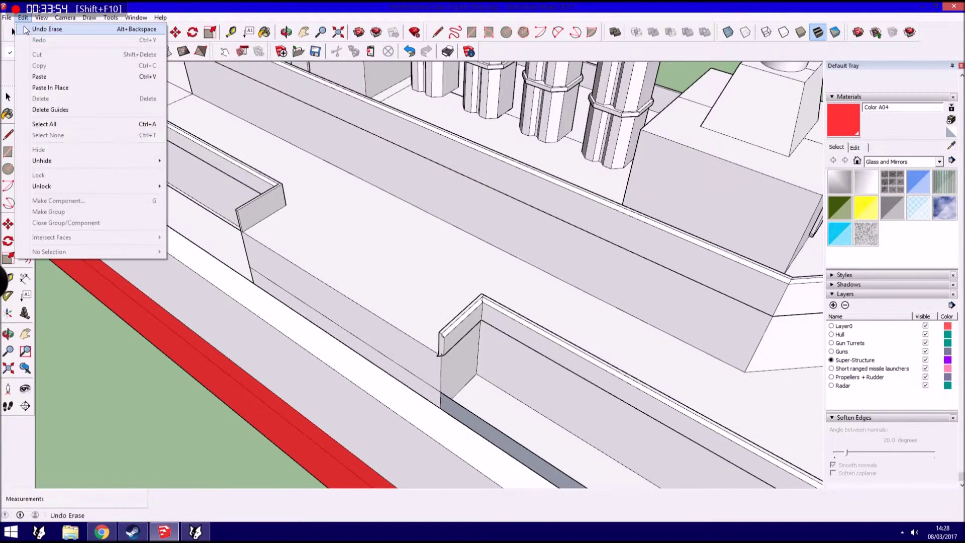
{"action": "scroll", "coordinate": [157, 112], "scroll_direction": "down", "scroll_amount": 2}
{"action": "left_click", "coordinate": [23, 17]}
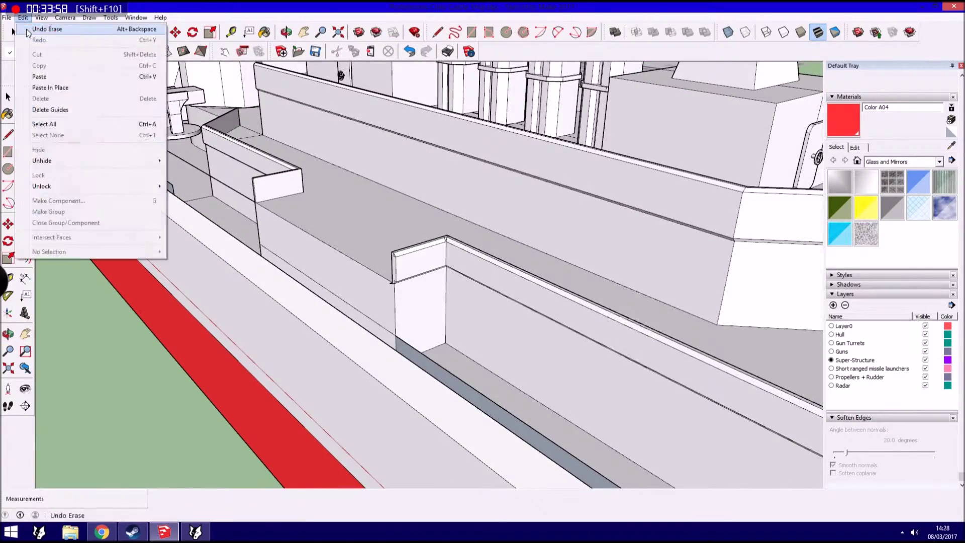
Draw a line at the wall corner and extend the ledge face up to it.
{"action": "middle_click_drag", "start_coordinate": [242, 201], "coordinate": [251, 221]}
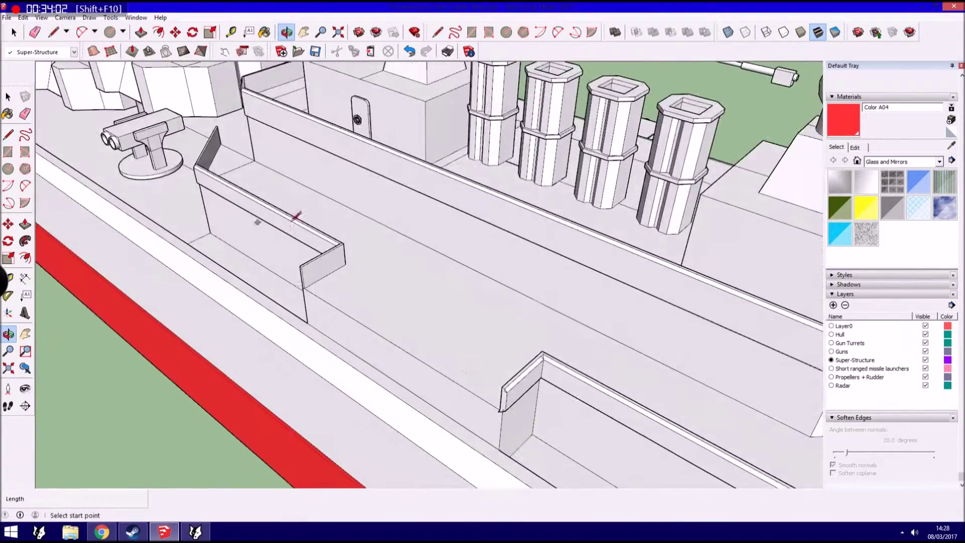
{"action": "key", "text": "l"}
{"action": "scroll", "coordinate": [500, 400], "scroll_direction": "up", "scroll_amount": 3}
{"action": "scroll", "coordinate": [500, 399], "scroll_direction": "up", "scroll_amount": 1}
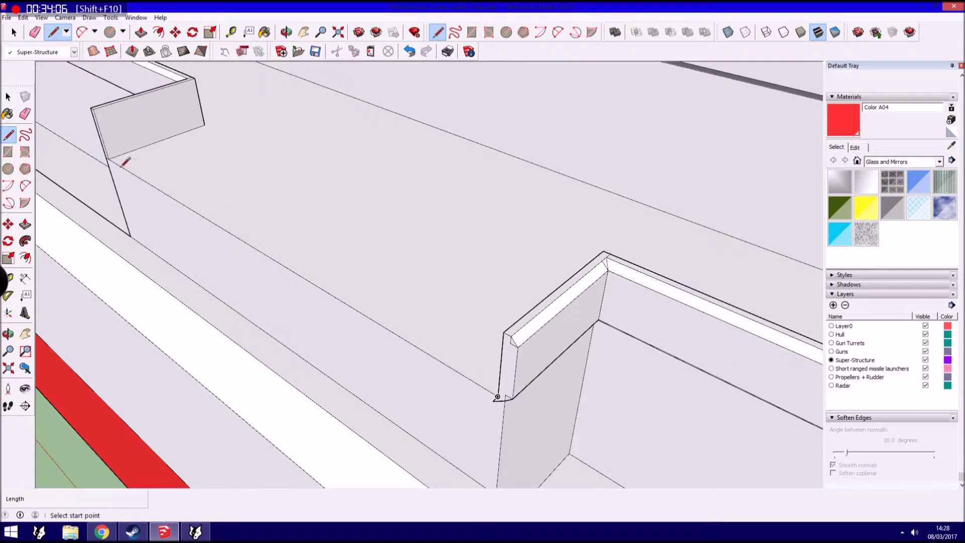
{"action": "scroll", "coordinate": [108, 159], "scroll_direction": "up", "scroll_amount": 1}
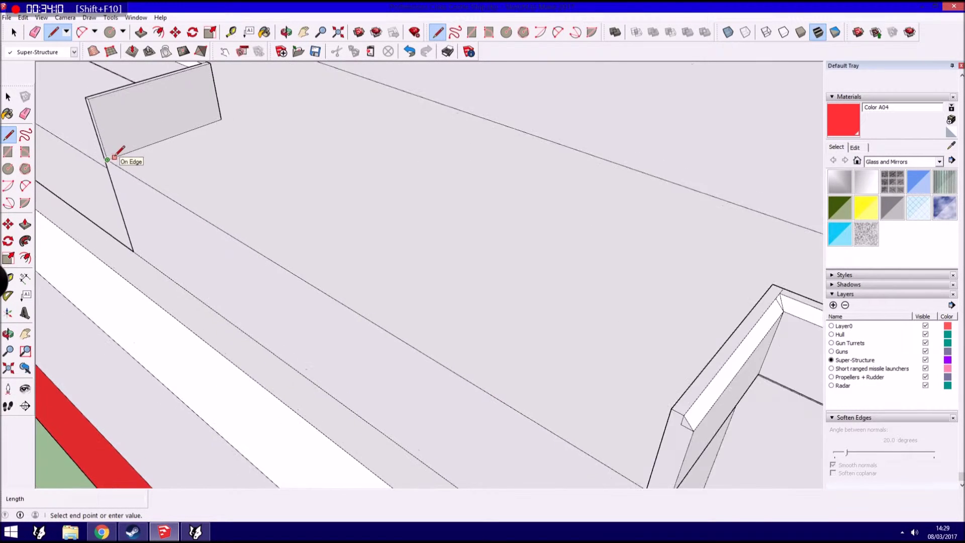
{"action": "scroll", "coordinate": [118, 152], "scroll_direction": "up", "scroll_amount": 2}
{"action": "left_click", "coordinate": [113, 157]}
{"action": "scroll", "coordinate": [113, 157], "scroll_direction": "down", "scroll_amount": 1}
{"action": "scroll", "coordinate": [118, 148], "scroll_direction": "down", "scroll_amount": 1}
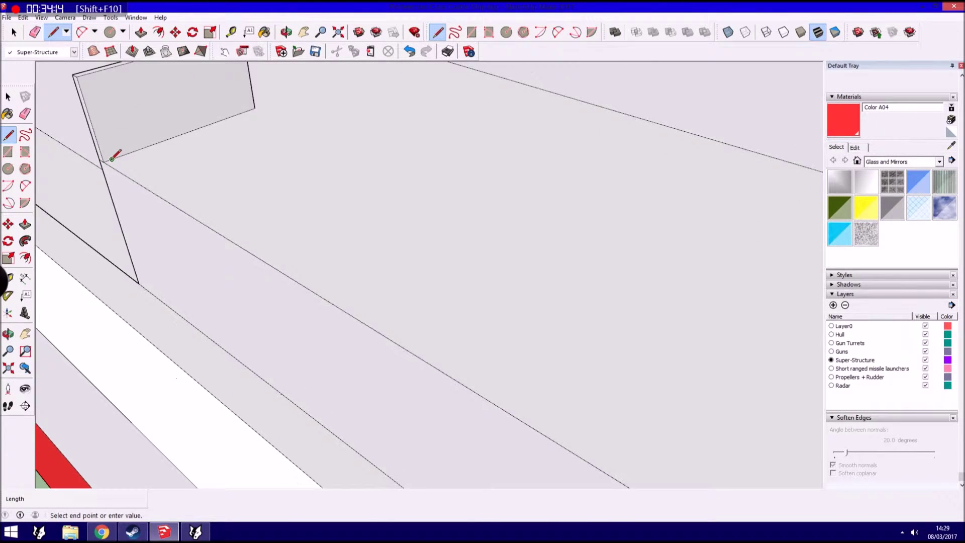
{"action": "scroll", "coordinate": [124, 138], "scroll_direction": "down", "scroll_amount": 1}
{"action": "scroll", "coordinate": [126, 133], "scroll_direction": "down", "scroll_amount": 2}
{"action": "middle_click_drag", "start_coordinate": [156, 114], "coordinate": [575, 198]}
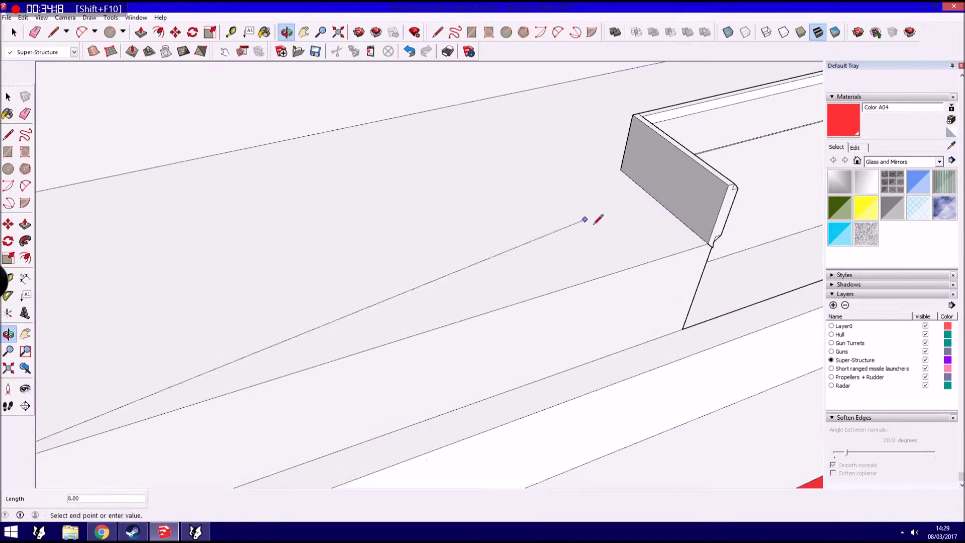
{"action": "key", "text": "p"}
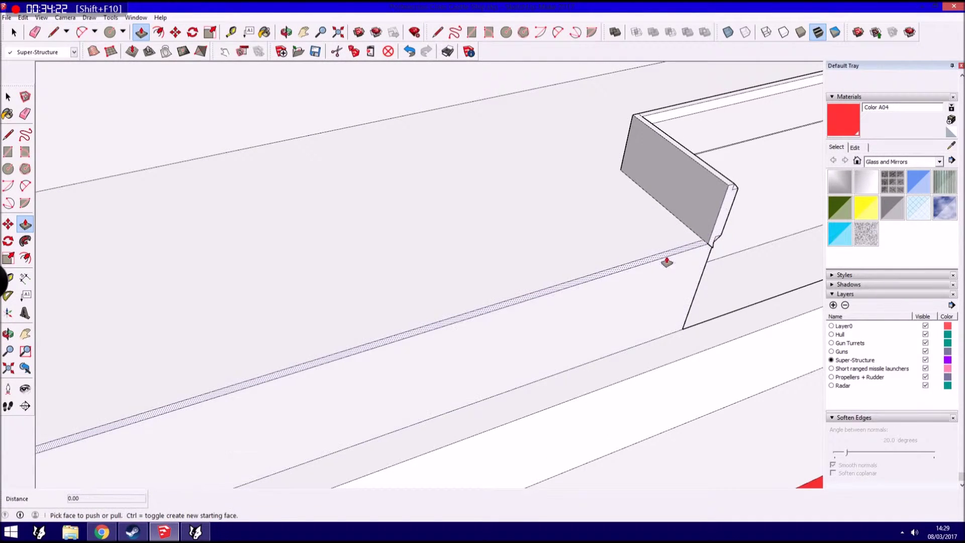
{"action": "left_click", "coordinate": [665, 262]}
{"action": "left_click", "coordinate": [709, 188]}
Inspect the wall corner and undo the stray line and several previous steps.
{"action": "key", "text": "l"}
{"action": "mouse_move", "coordinate": [525, 207]}
{"action": "middle_mouse_down"}
{"action": "mouse_move", "coordinate": [554, 194]}
{"action": "mouse_move", "coordinate": [716, 309]}
{"action": "middle_mouse_up"}
{"action": "scroll", "coordinate": [706, 318], "scroll_direction": "down", "scroll_amount": 2}
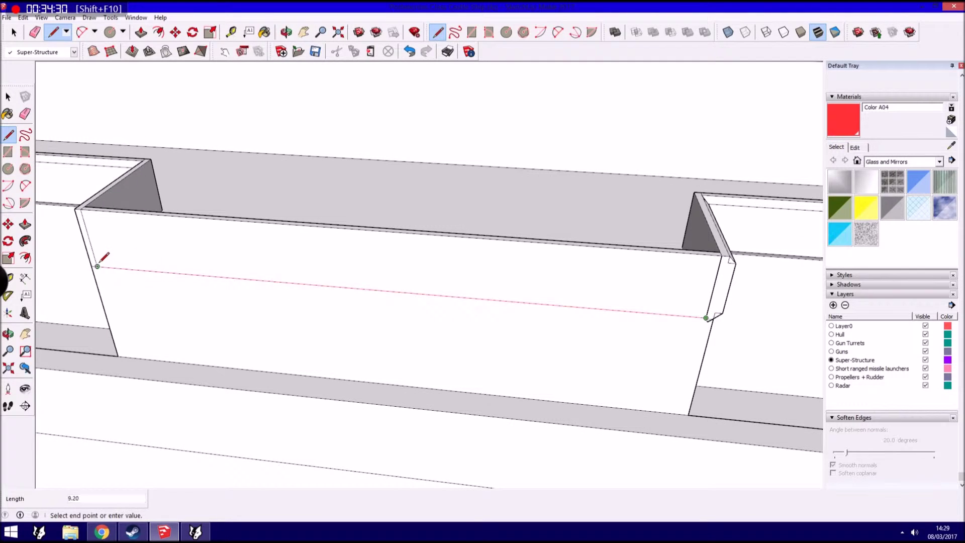
{"action": "mouse_move", "coordinate": [123, 262]}
{"action": "middle_mouse_down"}
{"action": "mouse_move", "coordinate": [616, 330]}
{"action": "mouse_move", "coordinate": [209, 231]}
{"action": "middle_mouse_up"}
{"action": "scroll", "coordinate": [309, 389], "scroll_direction": "up", "scroll_amount": 3}
{"action": "mouse_move", "coordinate": [175, 272]}
{"action": "middle_mouse_down"}
{"action": "mouse_move", "coordinate": [176, 303]}
{"action": "mouse_move", "coordinate": [136, 327]}
{"action": "middle_mouse_up"}
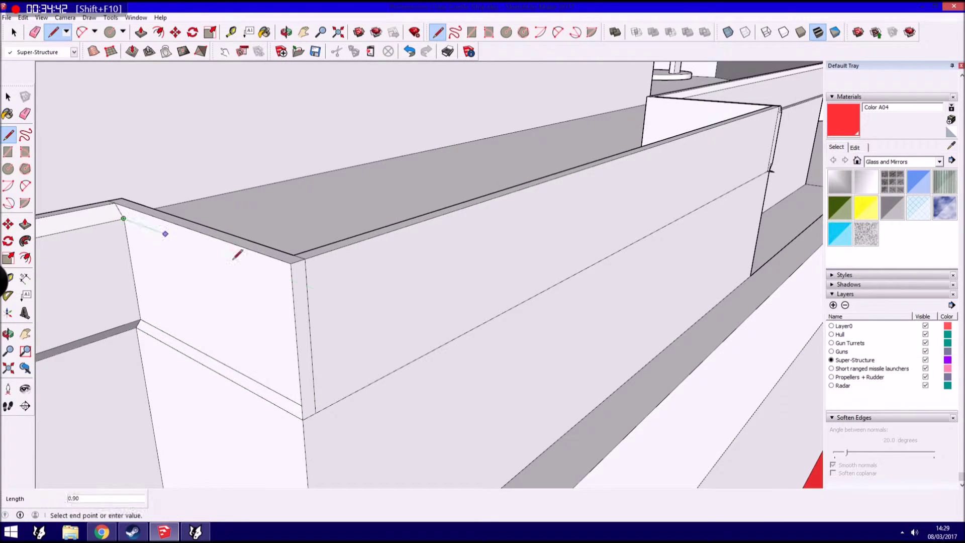
{"action": "left_click", "coordinate": [23, 18]}
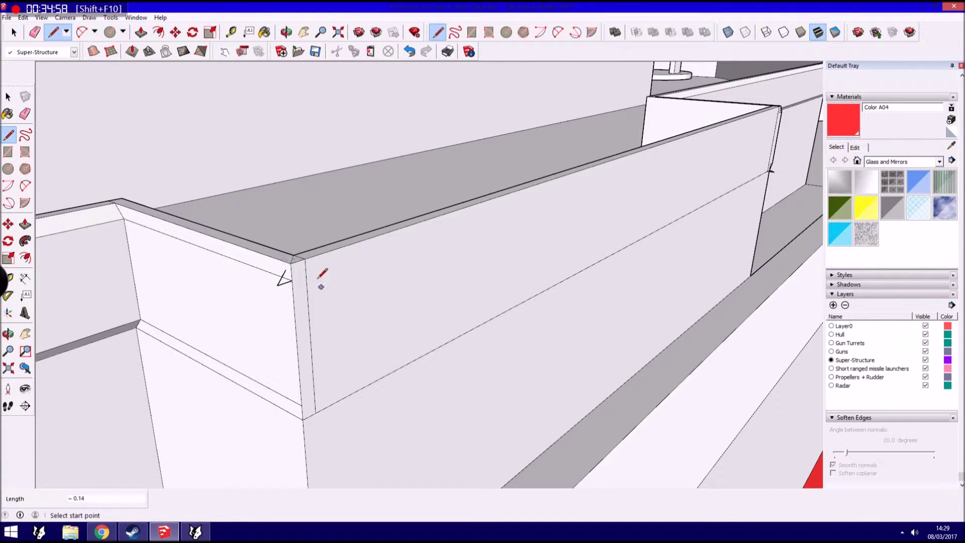
{"action": "left_click", "coordinate": [23, 19]}
{"action": "left_click", "coordinate": [30, 27]}
{"action": "left_click", "coordinate": [23, 17]}
{"action": "left_click", "coordinate": [30, 27]}
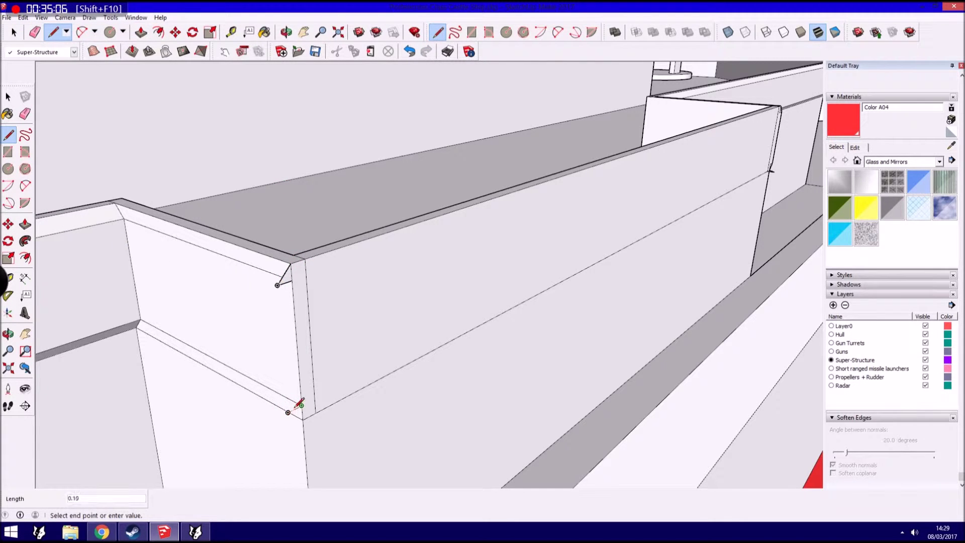
Chamfer the wall top with a pushed triangle, extend the lower wall face, and reverse the sloped face.
{"action": "left_click", "coordinate": [291, 277]}
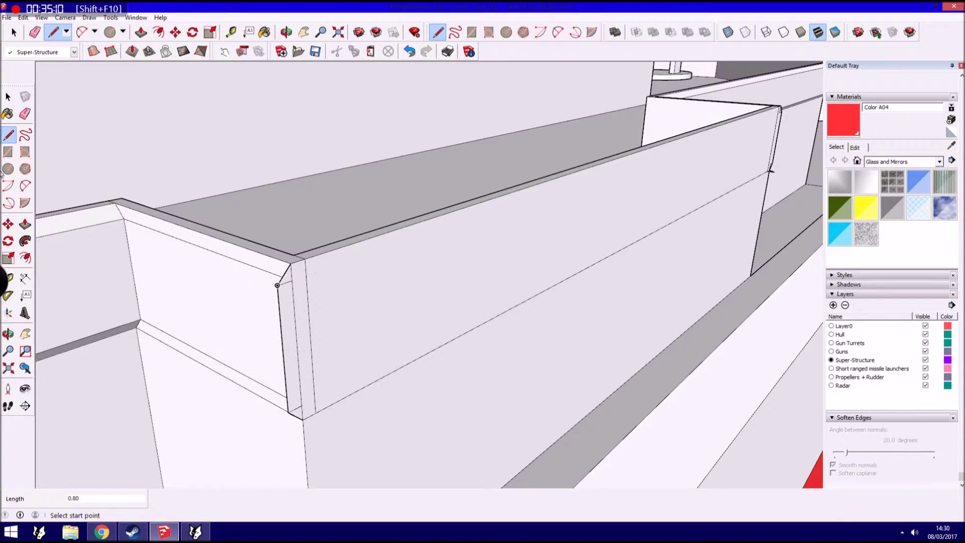
{"action": "key", "text": "p"}
{"action": "left_click_drag", "start_coordinate": [288, 277], "coordinate": [116, 206]}
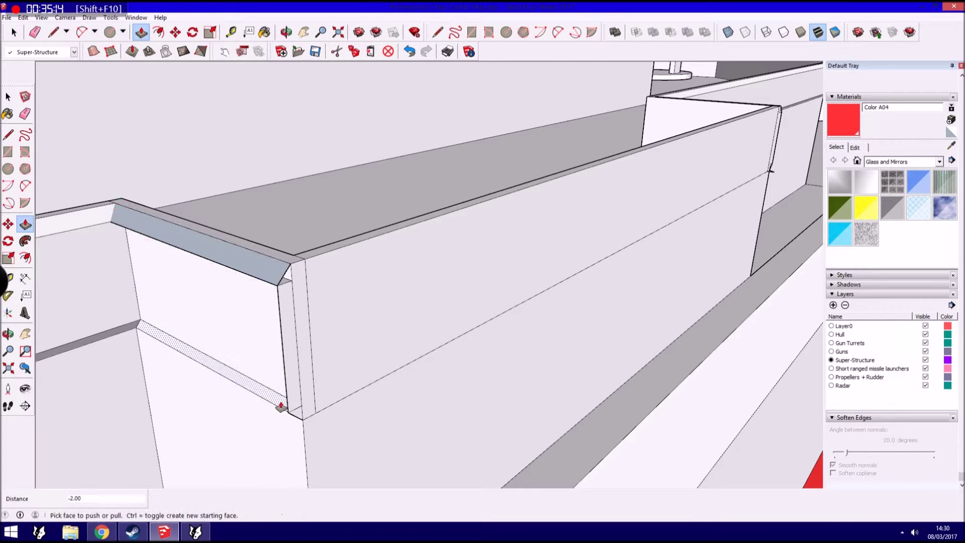
{"action": "left_click_drag", "start_coordinate": [285, 403], "coordinate": [135, 340]}
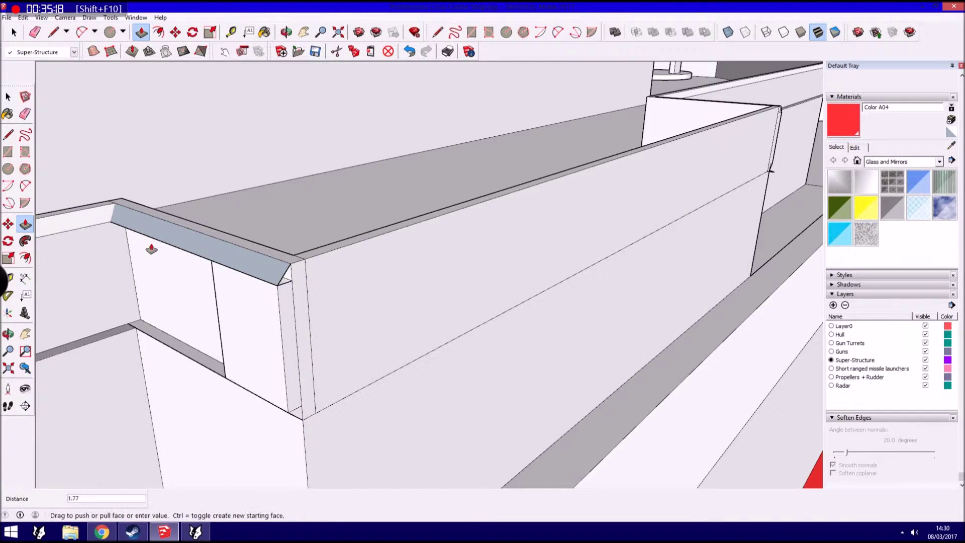
{"action": "left_click", "coordinate": [8, 97]}
{"action": "right_click", "coordinate": [213, 252]}
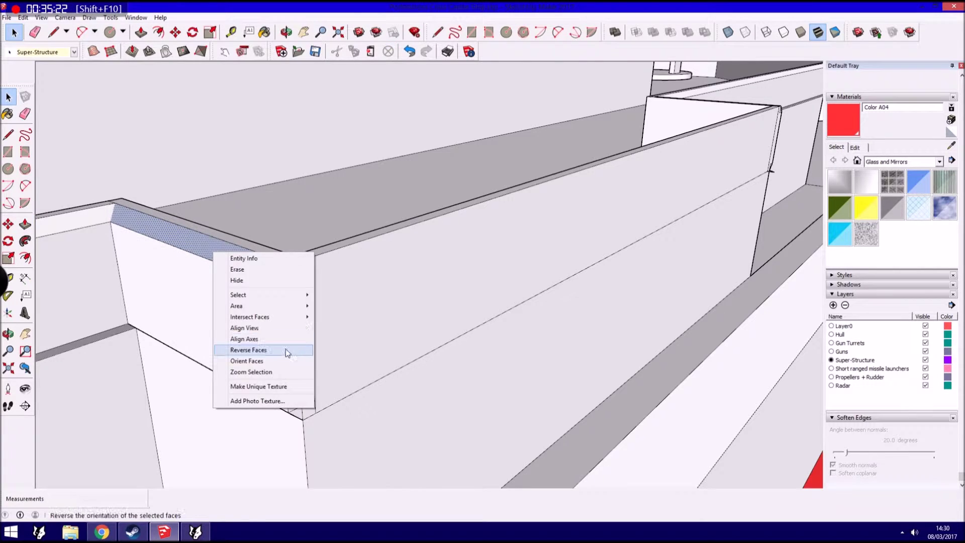
{"action": "left_click", "coordinate": [285, 349]}
{"action": "middle_click_drag", "start_coordinate": [285, 349], "coordinate": [212, 267]}
{"action": "scroll", "coordinate": [212, 266], "scroll_direction": "down", "scroll_amount": 1}
{"action": "key", "text": "Escape"}
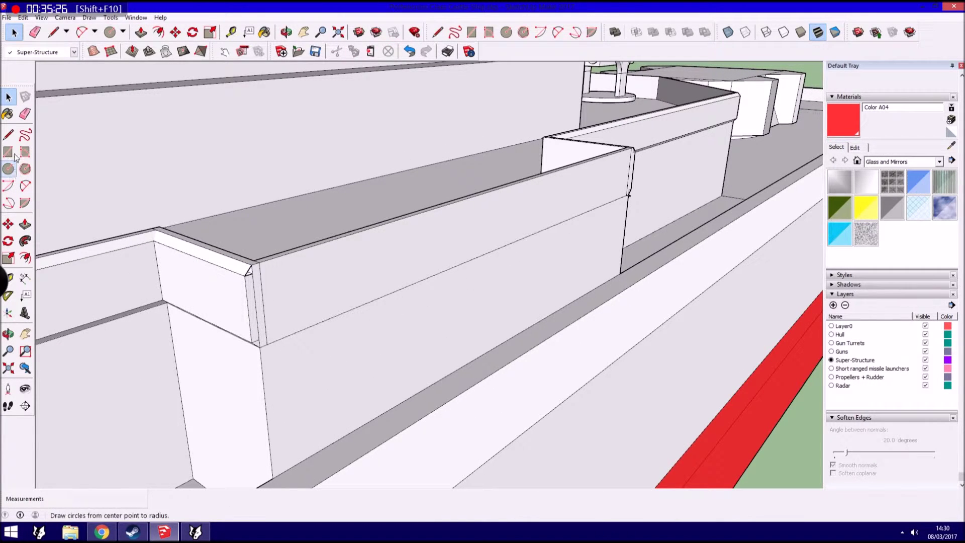
Draw a small triangle at the wall's outer corner and push it along the wall top.
{"action": "left_click", "coordinate": [8, 135]}
{"action": "scroll", "coordinate": [252, 336], "scroll_direction": "up", "scroll_amount": 1}
{"action": "left_click", "coordinate": [271, 342]}
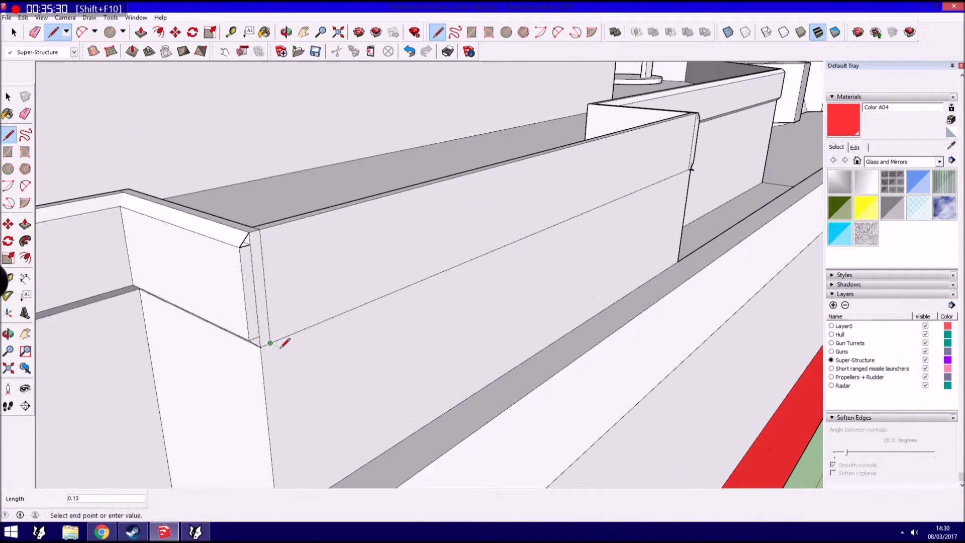
{"action": "scroll", "coordinate": [285, 345], "scroll_direction": "up", "scroll_amount": 1}
{"action": "scroll", "coordinate": [281, 347], "scroll_direction": "up", "scroll_amount": 1}
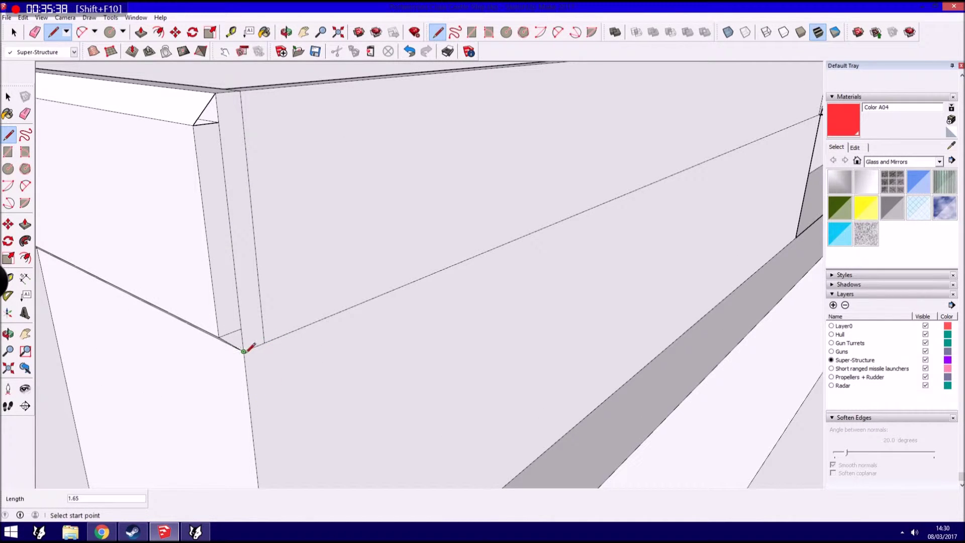
{"action": "mouse_move", "coordinate": [256, 330]}
{"action": "middle_mouse_down"}
{"action": "mouse_move", "coordinate": [424, 340]}
{"action": "mouse_move", "coordinate": [324, 371]}
{"action": "middle_mouse_up"}
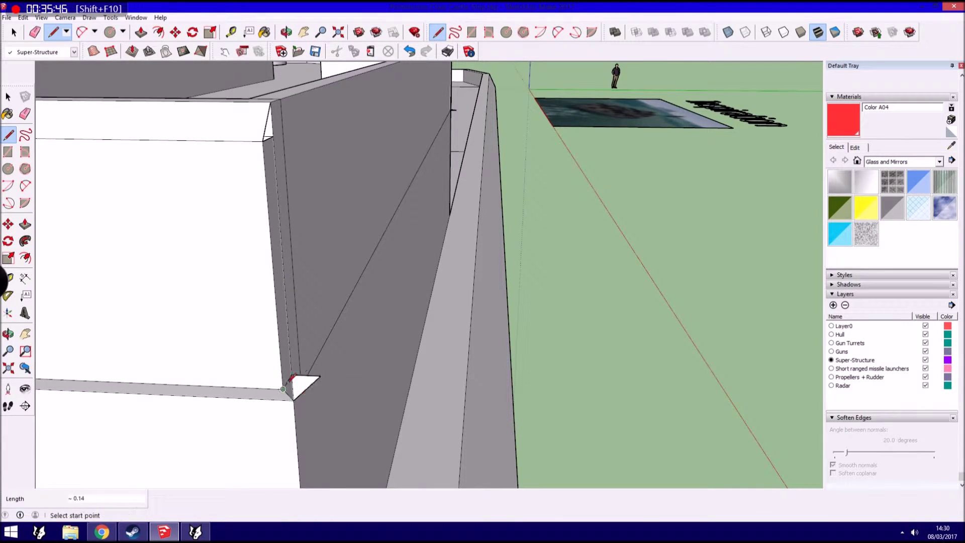
{"action": "left_click", "coordinate": [321, 375]}
{"action": "key", "text": "p"}
{"action": "mouse_move", "coordinate": [338, 338]}
{"action": "middle_mouse_down"}
{"action": "mouse_move", "coordinate": [424, 333]}
{"action": "mouse_move", "coordinate": [259, 291]}
{"action": "middle_mouse_up"}
{"action": "left_click", "coordinate": [258, 291]}
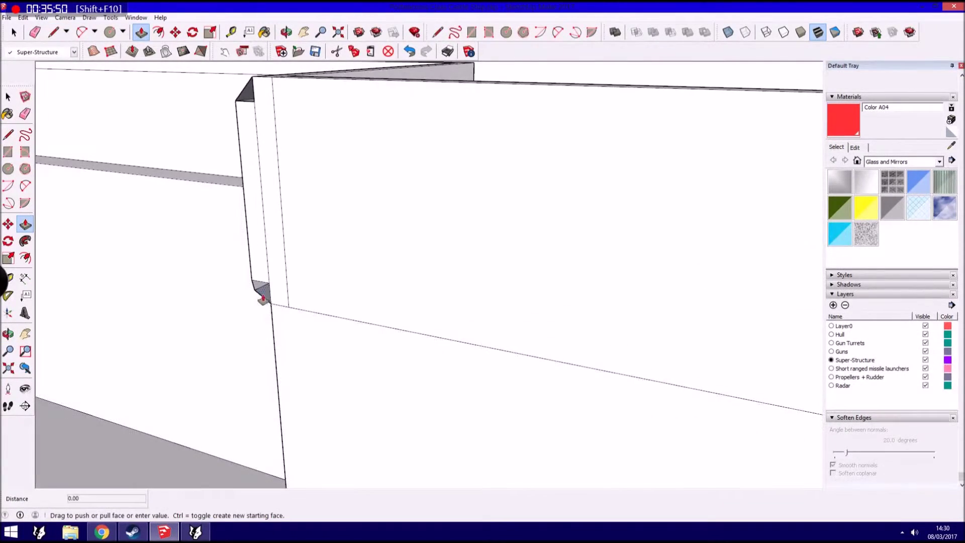
{"action": "mouse_move", "coordinate": [339, 305]}
{"action": "middle_mouse_down"}
{"action": "mouse_move", "coordinate": [263, 274]}
{"action": "mouse_move", "coordinate": [267, 258]}
{"action": "mouse_move", "coordinate": [293, 243]}
{"action": "mouse_move", "coordinate": [284, 242]}
{"action": "mouse_move", "coordinate": [334, 231]}
{"action": "middle_mouse_up"}
{"action": "left_click", "coordinate": [442, 276]}
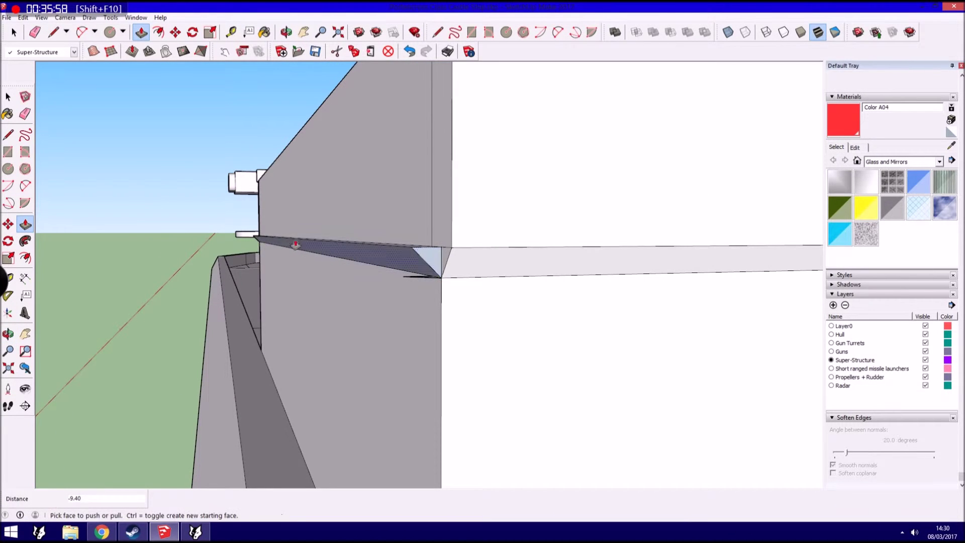
Reverse the dark chamfer face so it faces the right way.
{"action": "left_click", "coordinate": [23, 115]}
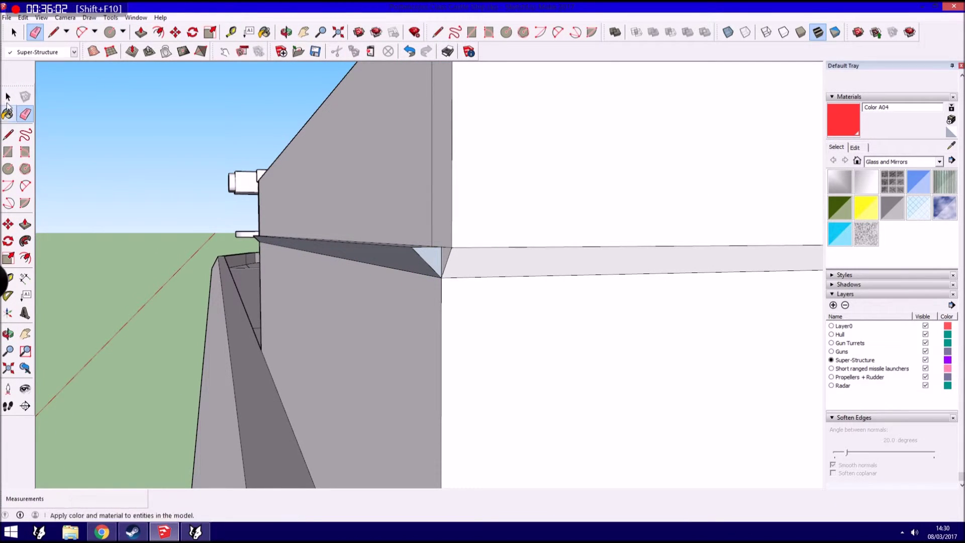
{"action": "left_click", "coordinate": [8, 97]}
{"action": "right_click", "coordinate": [408, 259]}
{"action": "left_click", "coordinate": [442, 361]}
{"action": "middle_click_drag", "start_coordinate": [273, 197], "coordinate": [274, 186]}
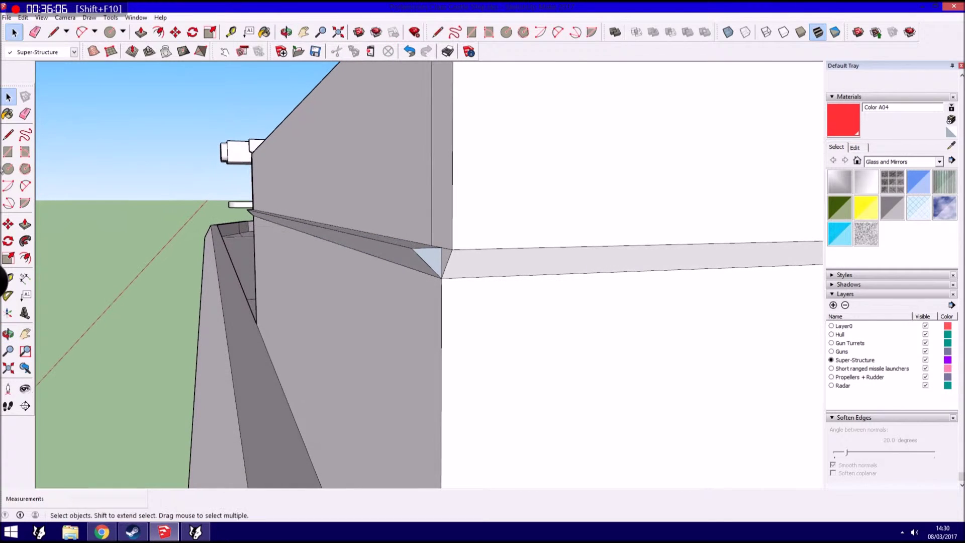
Close the dark recess at the ledge corner with a face and pull it into a box spanning the gap.
{"action": "key", "text": "l"}
{"action": "mouse_move", "coordinate": [465, 248]}
{"action": "middle_mouse_down"}
{"action": "mouse_move", "coordinate": [471, 299]}
{"action": "mouse_move", "coordinate": [471, 261]}
{"action": "mouse_move", "coordinate": [461, 297]}
{"action": "mouse_move", "coordinate": [452, 151]}
{"action": "middle_mouse_up"}
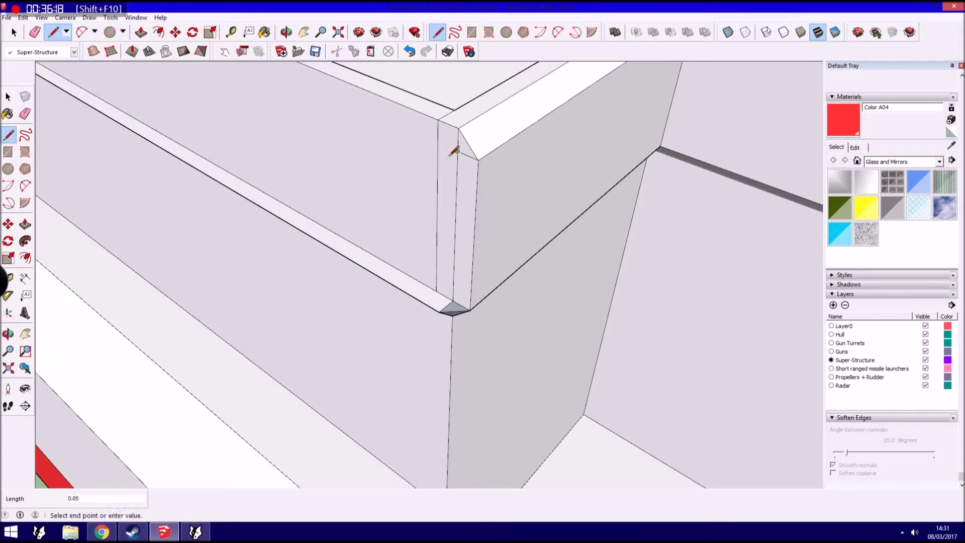
{"action": "left_click", "coordinate": [440, 297]}
{"action": "left_click", "coordinate": [441, 161]}
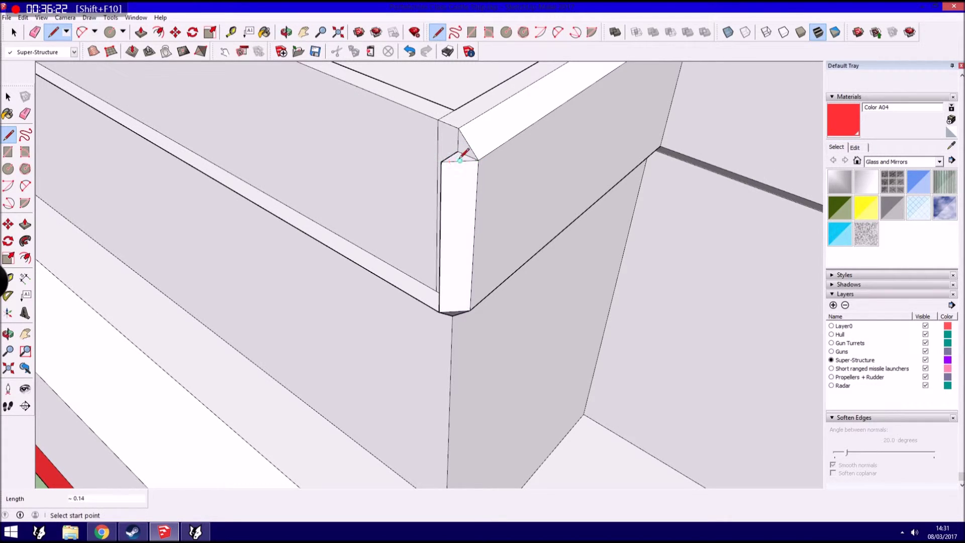
{"action": "left_click", "coordinate": [26, 223]}
{"action": "mouse_move", "coordinate": [352, 226]}
{"action": "middle_mouse_down"}
{"action": "mouse_move", "coordinate": [473, 204]}
{"action": "mouse_move", "coordinate": [398, 210]}
{"action": "middle_mouse_up"}
{"action": "left_click", "coordinate": [523, 161]}
{"action": "scroll", "coordinate": [397, 210], "scroll_direction": "down", "scroll_amount": 2}
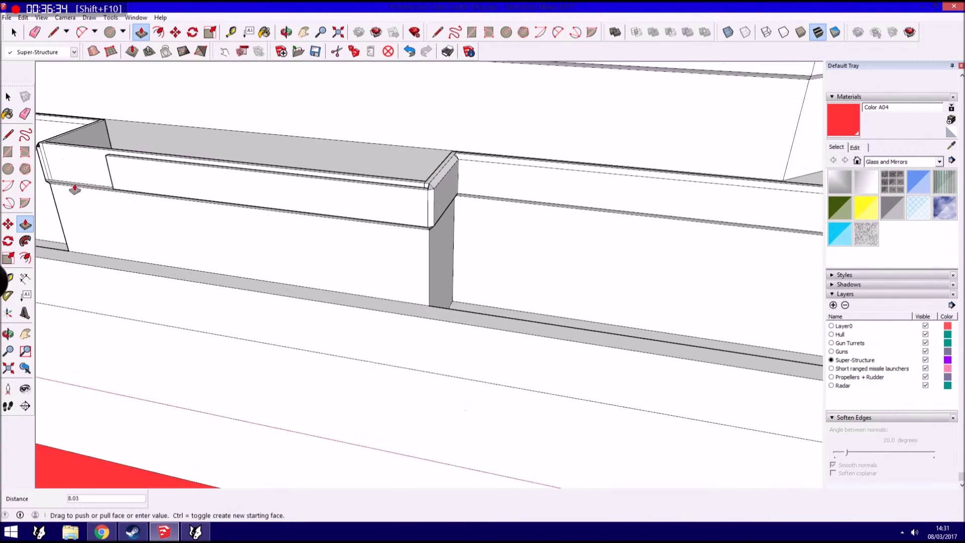
{"action": "left_click", "coordinate": [47, 185]}
Push the box's top face in slightly and check its face options.
{"action": "scroll", "coordinate": [45, 166], "scroll_direction": "up", "scroll_amount": 2}
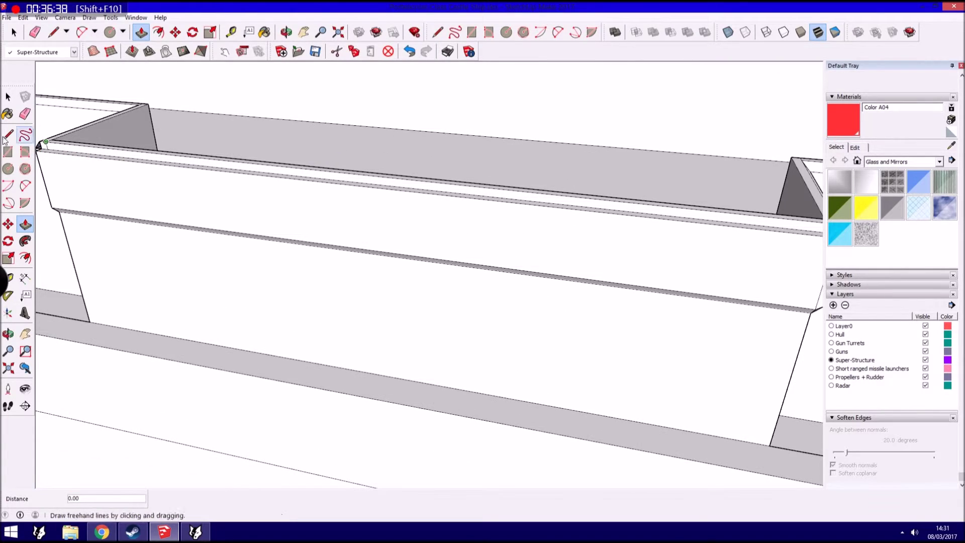
{"action": "scroll", "coordinate": [786, 114], "scroll_direction": "down", "scroll_amount": 3}
{"action": "left_click", "coordinate": [658, 135]}
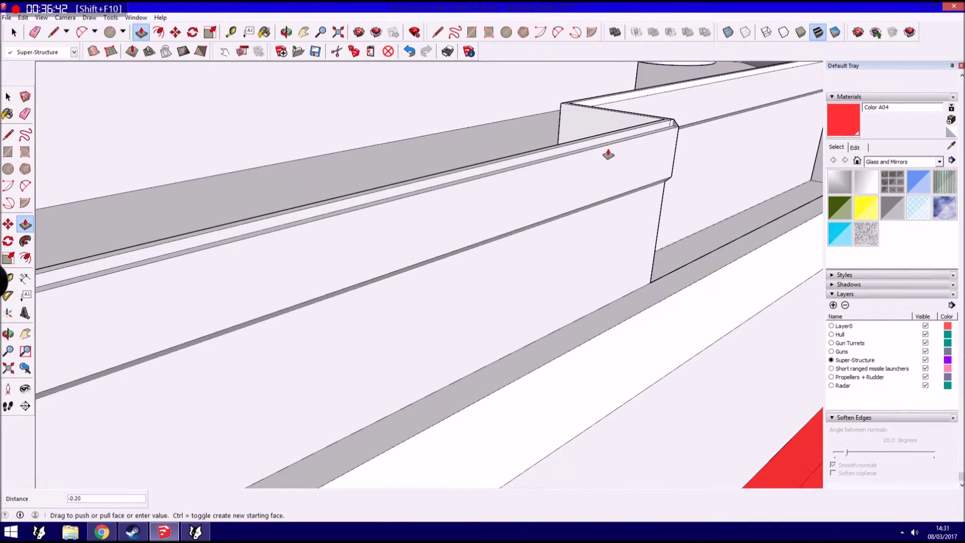
{"action": "scroll", "coordinate": [648, 141], "scroll_direction": "up", "scroll_amount": 3}
{"action": "left_click", "coordinate": [310, 230]}
{"action": "scroll", "coordinate": [310, 232], "scroll_direction": "up", "scroll_amount": 1}
{"action": "scroll", "coordinate": [311, 232], "scroll_direction": "up", "scroll_amount": 1}
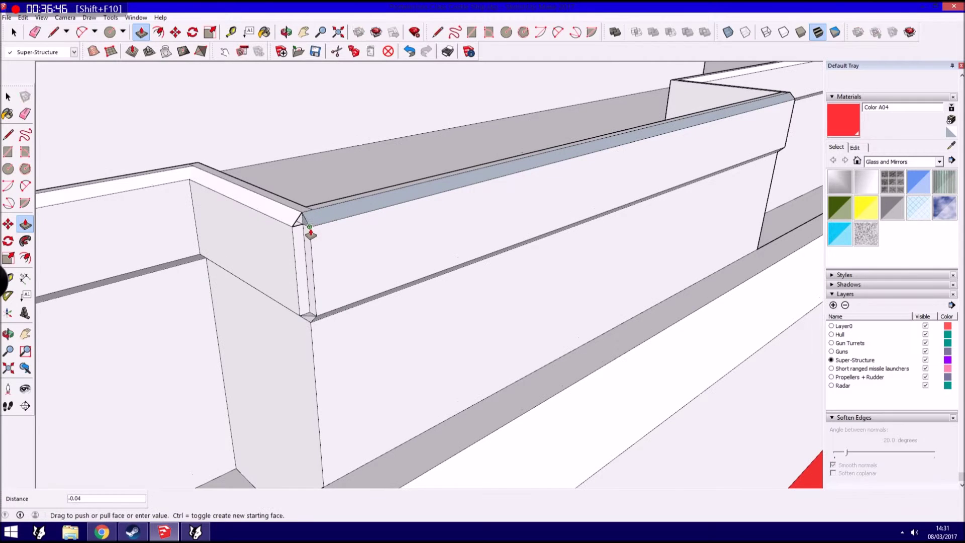
{"action": "left_click", "coordinate": [10, 99]}
{"action": "right_click", "coordinate": [325, 213]}
{"action": "key", "text": "Escape"}
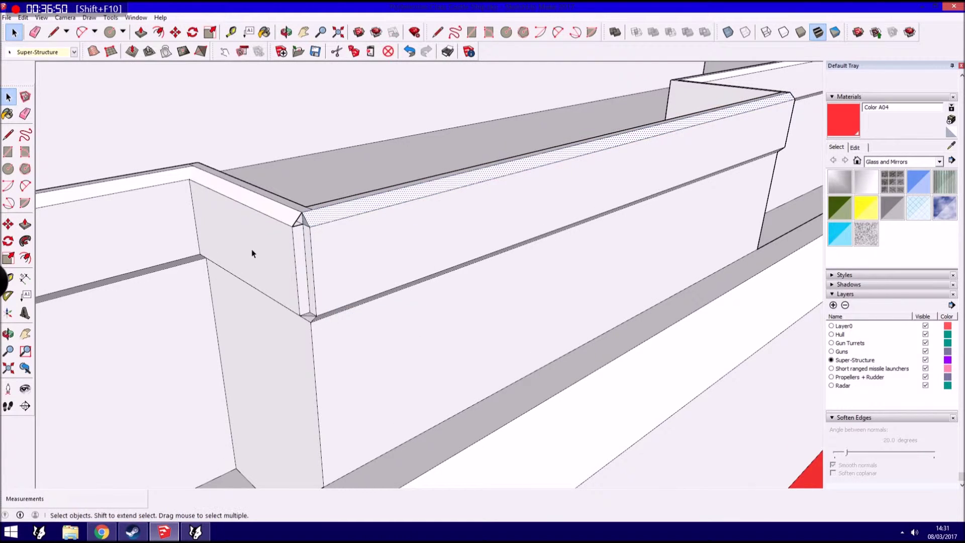
Orbit to a higher view over the finished bulwarks.
{"action": "scroll", "coordinate": [327, 248], "scroll_direction": "down", "scroll_amount": 2}
{"action": "scroll", "coordinate": [329, 276], "scroll_direction": "up", "scroll_amount": 2}
{"action": "key", "text": "l"}
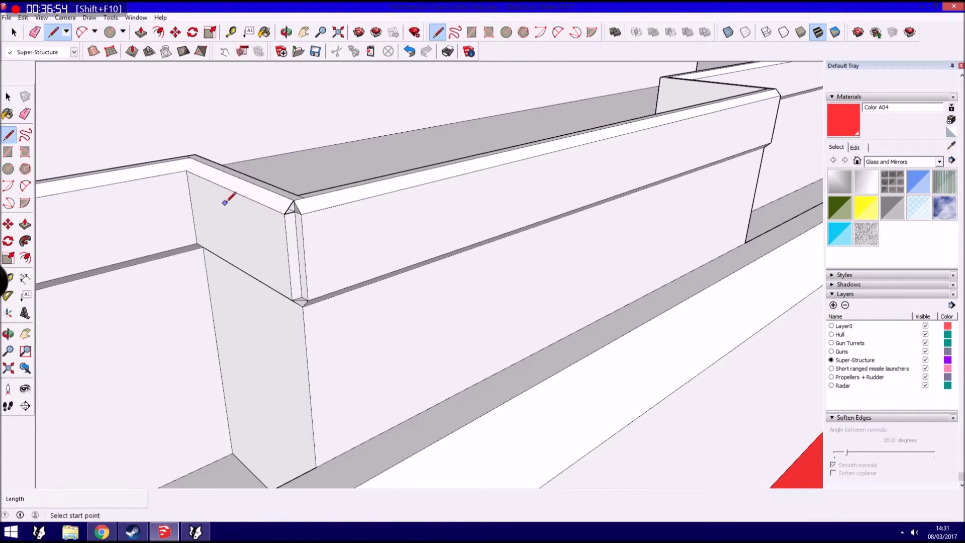
{"action": "key", "text": "Escape"}
{"action": "scroll", "coordinate": [300, 210], "scroll_direction": "down", "scroll_amount": 2}
{"action": "key", "text": "space"}
{"action": "mouse_move", "coordinate": [321, 252]}
{"action": "middle_mouse_down"}
{"action": "mouse_move", "coordinate": [383, 317]}
{"action": "mouse_move", "coordinate": [581, 259]}
{"action": "mouse_move", "coordinate": [545, 276]}
{"action": "mouse_move", "coordinate": [582, 371]}
{"action": "mouse_move", "coordinate": [422, 308]}
{"action": "mouse_move", "coordinate": [526, 65]}
{"action": "mouse_move", "coordinate": [453, 201]}
{"action": "middle_mouse_up"}
{"action": "scroll", "coordinate": [580, 259], "scroll_direction": "down", "scroll_amount": 2}
Select the missile launcher and move it to a new deck position.
{"action": "scroll", "coordinate": [580, 259], "scroll_direction": "down", "scroll_amount": 2}
{"action": "scroll", "coordinate": [582, 370], "scroll_direction": "down", "scroll_amount": 3}
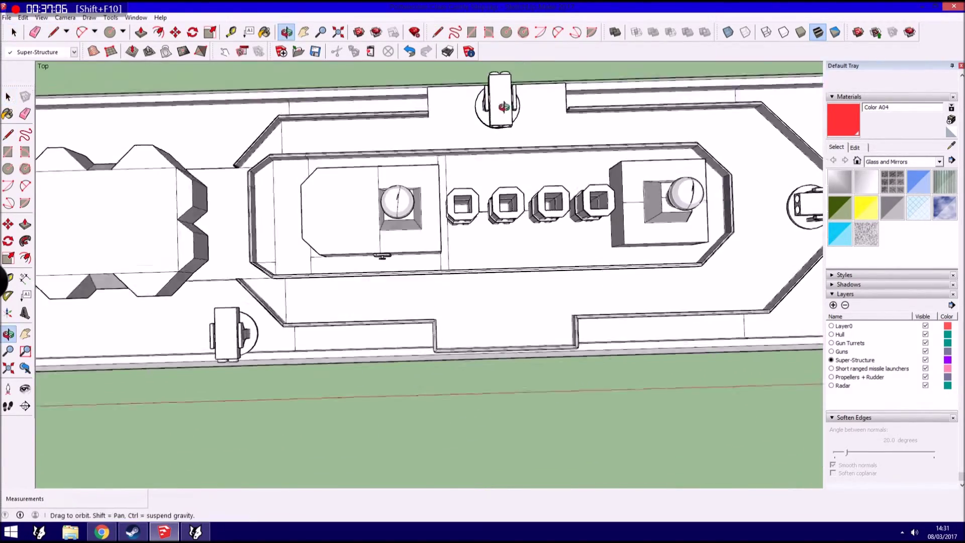
{"action": "scroll", "coordinate": [384, 321], "scroll_direction": "up", "scroll_amount": 3}
{"action": "middle_click_drag", "start_coordinate": [384, 320], "coordinate": [267, 441]}
{"action": "scroll", "coordinate": [267, 442], "scroll_direction": "up", "scroll_amount": 3}
{"action": "scroll", "coordinate": [350, 431], "scroll_direction": "up", "scroll_amount": 2}
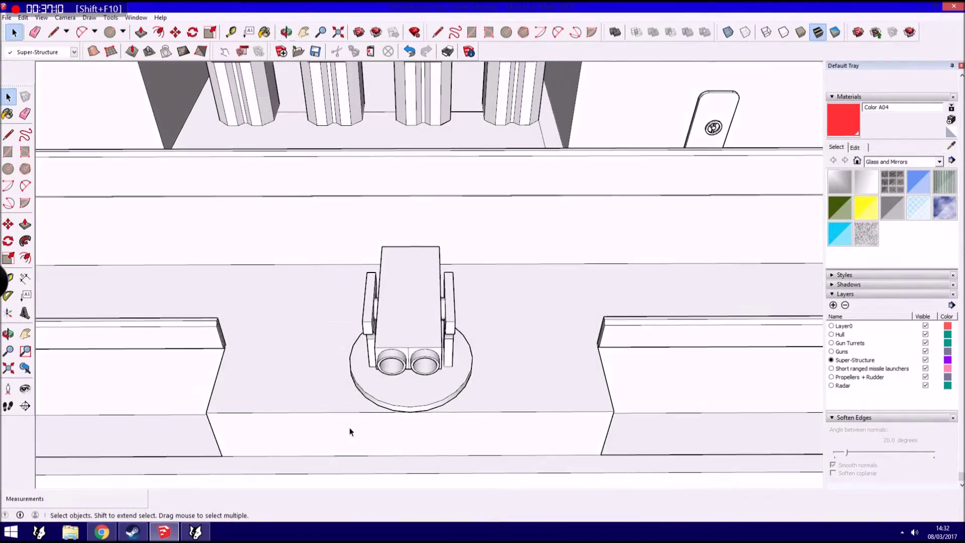
{"action": "left_click_drag", "start_coordinate": [507, 276], "coordinate": [508, 262]}
{"action": "middle_click_drag", "start_coordinate": [511, 242], "coordinate": [333, 217]}
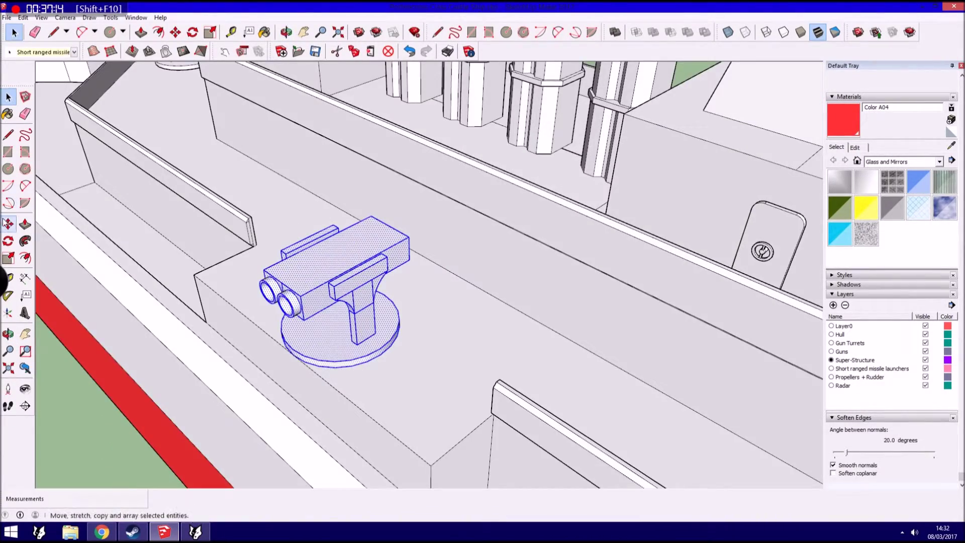
{"action": "left_click", "coordinate": [176, 31]}
{"action": "left_click", "coordinate": [329, 329]}
{"action": "middle_click_drag", "start_coordinate": [329, 330], "coordinate": [383, 323]}
{"action": "scroll", "coordinate": [383, 324], "scroll_direction": "down", "scroll_amount": 3}
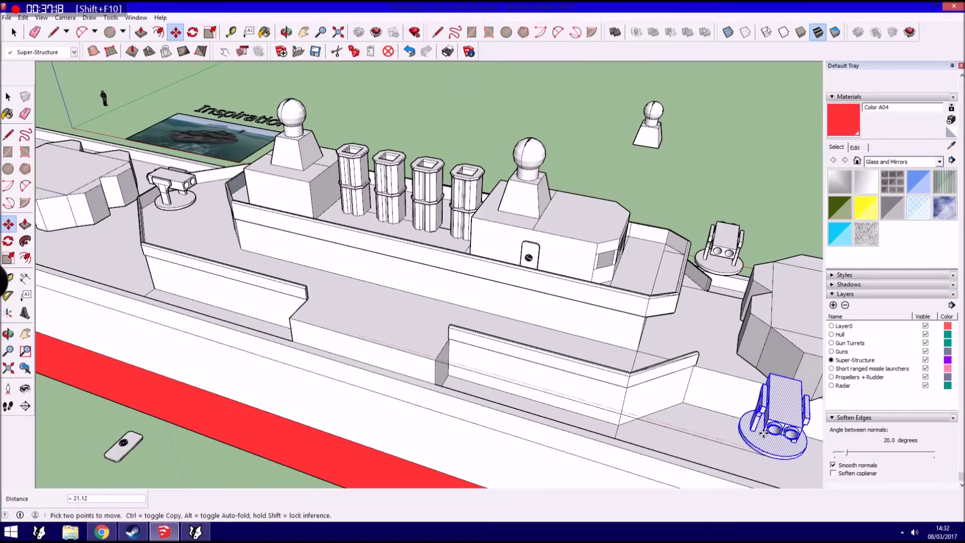
Select the notched bulwark section and copy it.
{"action": "left_click", "coordinate": [25, 114]}
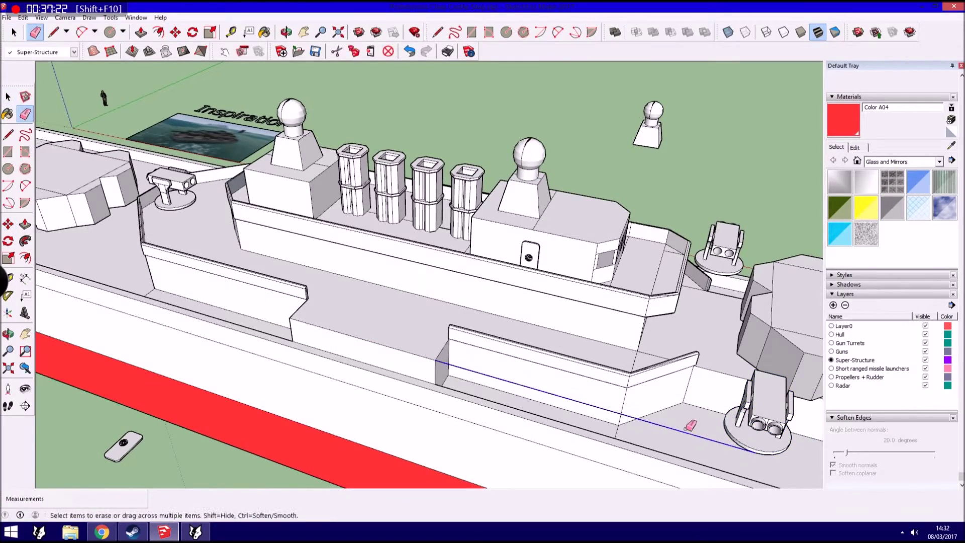
{"action": "mouse_move", "coordinate": [265, 247]}
{"action": "middle_mouse_down"}
{"action": "mouse_move", "coordinate": [574, 349]}
{"action": "mouse_move", "coordinate": [400, 422]}
{"action": "middle_mouse_up"}
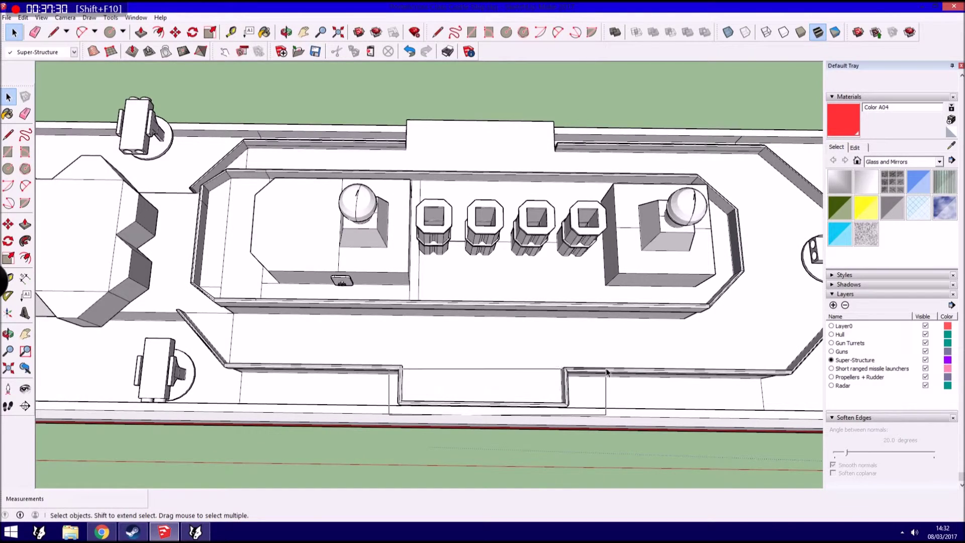
{"action": "left_click_drag", "start_coordinate": [607, 372], "coordinate": [564, 363]}
{"action": "left_click", "coordinate": [23, 17]}
{"action": "left_click", "coordinate": [43, 66]}
Paste the bulwark copy beside the ship and mirror it.
{"action": "left_click", "coordinate": [23, 17]}
{"action": "left_click", "coordinate": [43, 77]}
{"action": "left_click", "coordinate": [132, 205]}
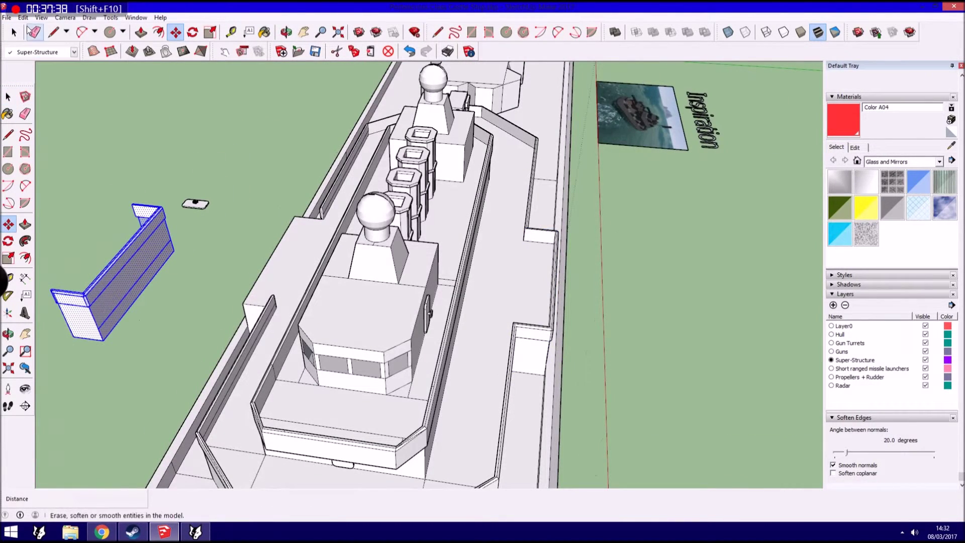
{"action": "left_click", "coordinate": [23, 17]}
{"action": "left_click", "coordinate": [243, 347]}
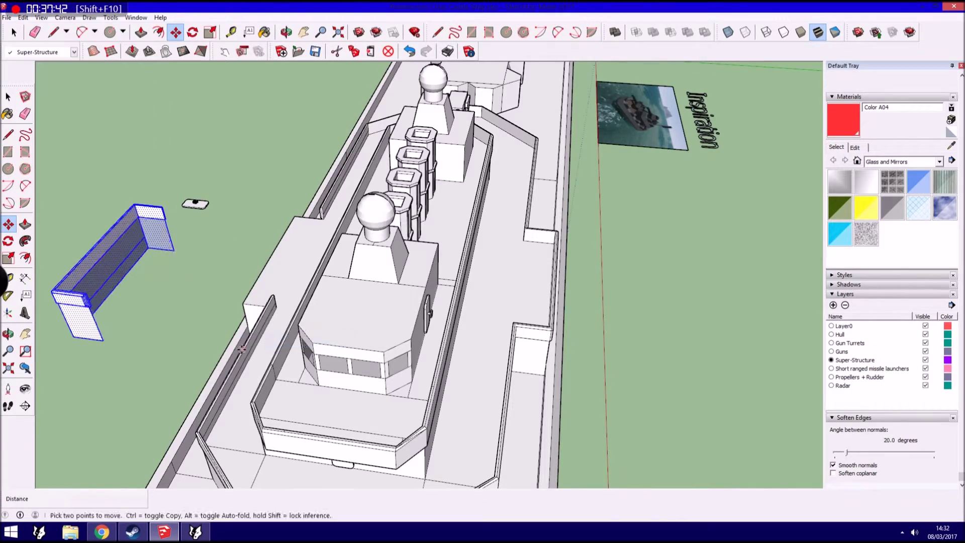
Place the mirrored bulwark piece on the opposite side of the deck.
{"action": "middle_click_drag", "start_coordinate": [243, 346], "coordinate": [150, 351]}
{"action": "left_click", "coordinate": [151, 352]}
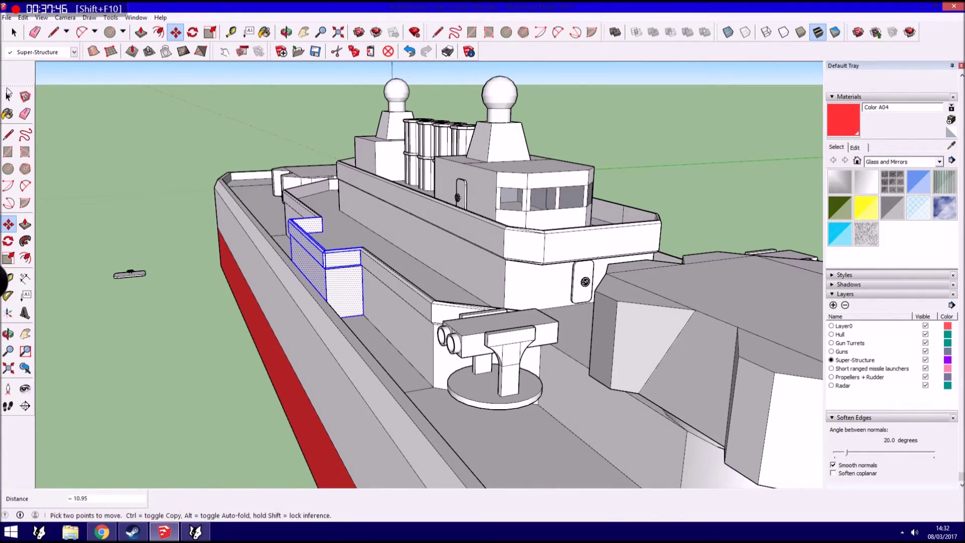
{"action": "left_click", "coordinate": [7, 97]}
{"action": "left_click", "coordinate": [140, 144]}
{"action": "mouse_move", "coordinate": [140, 144]}
{"action": "middle_mouse_down"}
{"action": "mouse_move", "coordinate": [517, 338]}
{"action": "mouse_move", "coordinate": [732, 340]}
{"action": "mouse_move", "coordinate": [309, 281]}
{"action": "mouse_move", "coordinate": [296, 240]}
{"action": "mouse_move", "coordinate": [658, 446]}
{"action": "mouse_move", "coordinate": [581, 394]}
{"action": "middle_mouse_up"}
{"action": "scroll", "coordinate": [516, 338], "scroll_direction": "up", "scroll_amount": 5}
{"action": "scroll", "coordinate": [732, 340], "scroll_direction": "down", "scroll_amount": 3}
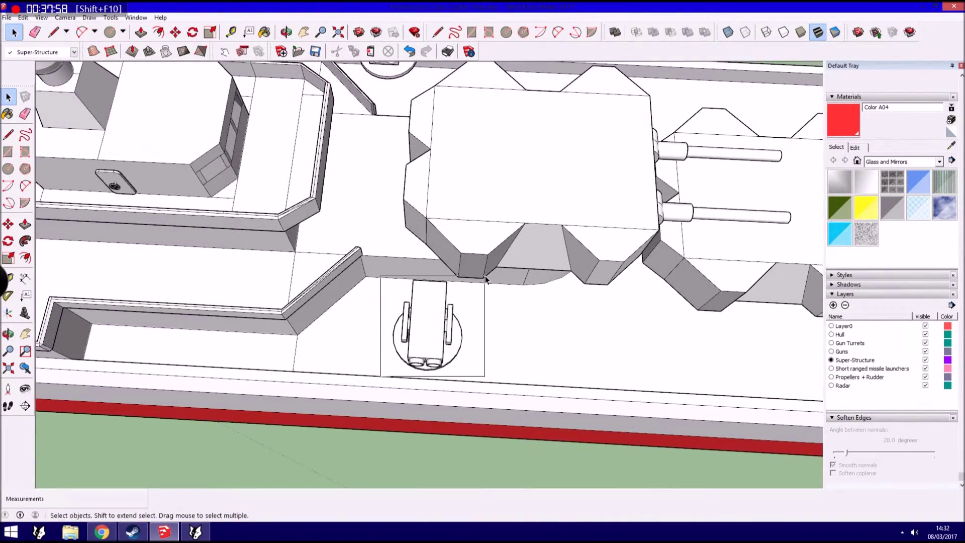
Move the first missile launcher along the deck, using X-ray to see hidden parts.
{"action": "middle_click_drag", "start_coordinate": [485, 277], "coordinate": [529, 471]}
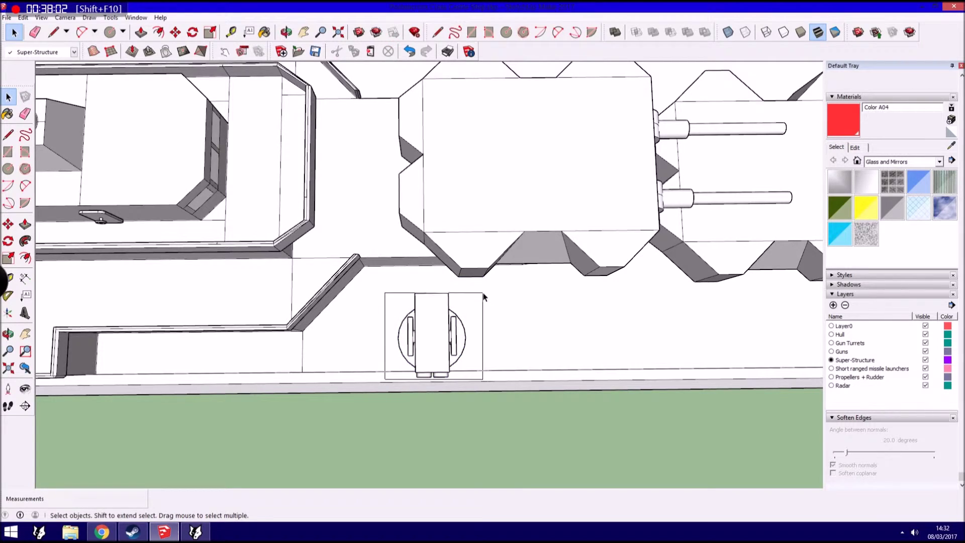
{"action": "left_click", "coordinate": [462, 347]}
{"action": "middle_click_drag", "start_coordinate": [470, 360], "coordinate": [272, 285]}
{"action": "key", "text": "m"}
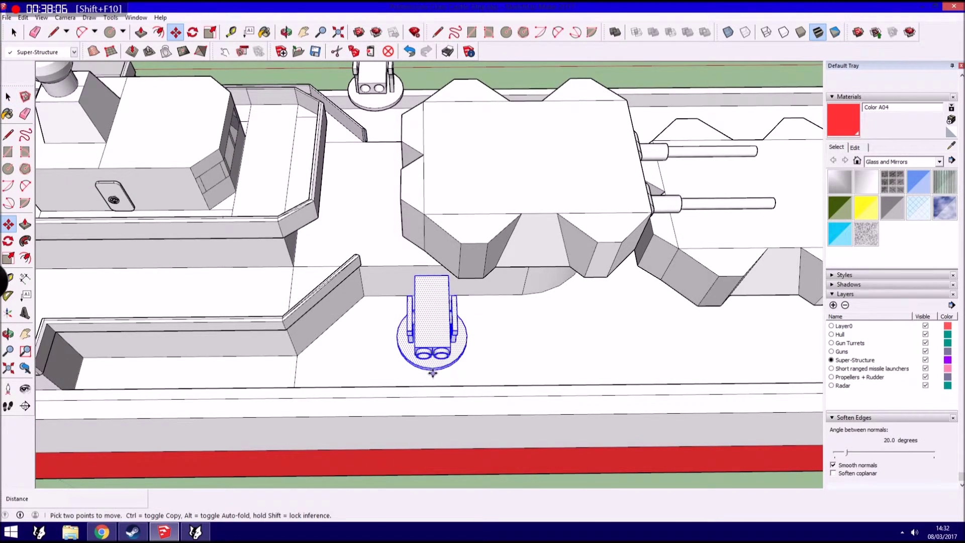
{"action": "left_click", "coordinate": [434, 374]}
{"action": "middle_click_drag", "start_coordinate": [558, 347], "coordinate": [519, 362]}
{"action": "scroll", "coordinate": [138, 349], "scroll_direction": "up", "scroll_amount": 3}
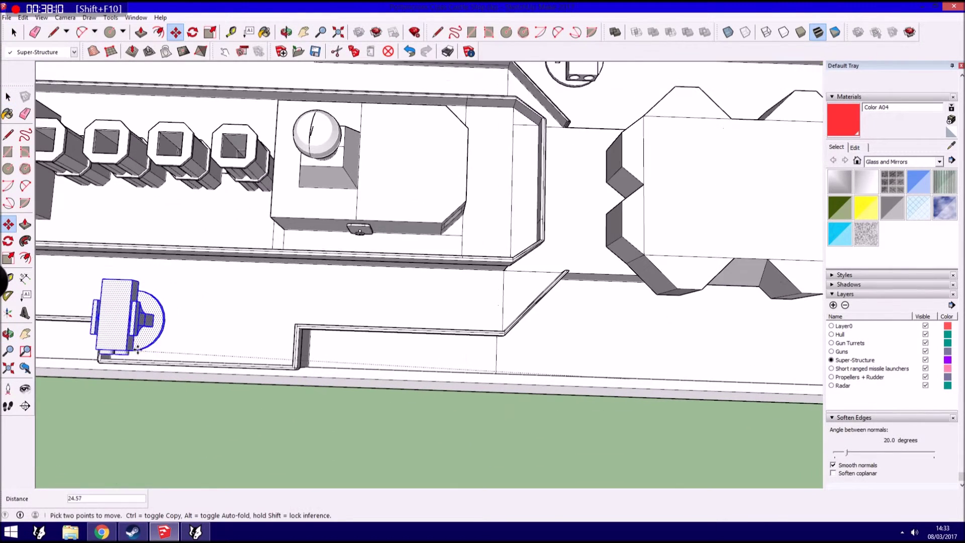
{"action": "scroll", "coordinate": [151, 347], "scroll_direction": "down", "scroll_amount": 3}
{"action": "left_click", "coordinate": [728, 32]}
{"action": "mouse_move", "coordinate": [314, 237]}
{"action": "middle_mouse_down"}
{"action": "mouse_move", "coordinate": [418, 254]}
{"action": "mouse_move", "coordinate": [548, 236]}
{"action": "mouse_move", "coordinate": [642, 312]}
{"action": "middle_mouse_up"}
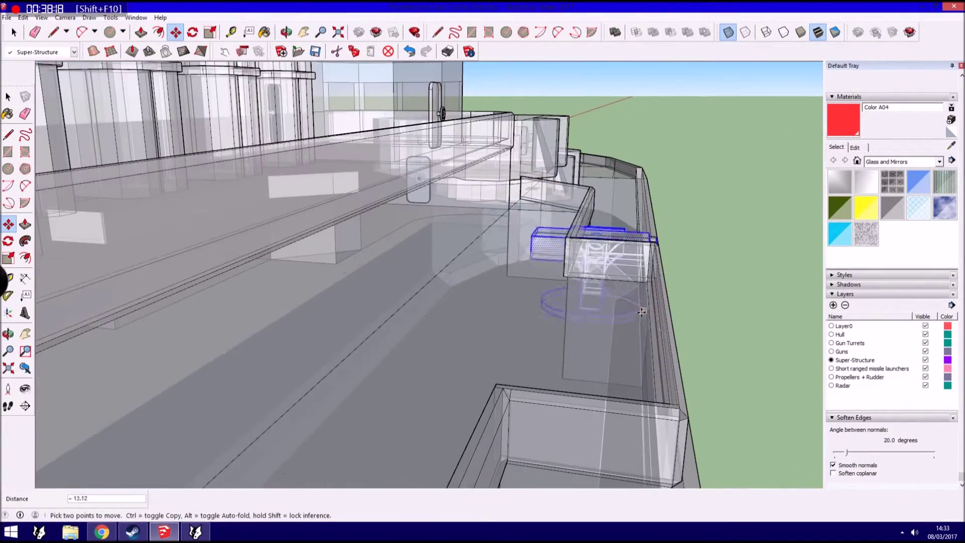
{"action": "scroll", "coordinate": [417, 351], "scroll_direction": "up", "scroll_amount": 5}
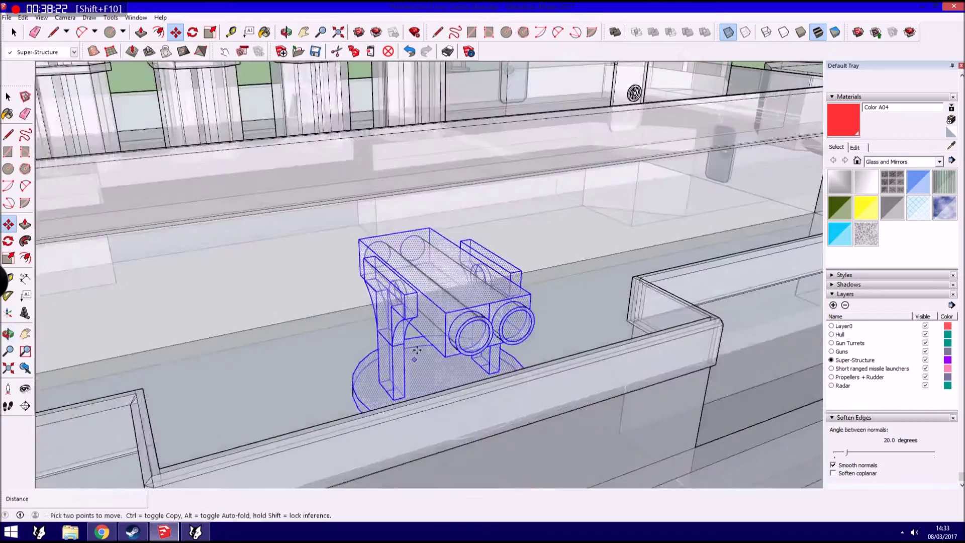
{"action": "scroll", "coordinate": [417, 350], "scroll_direction": "down", "scroll_amount": 5}
{"action": "key", "text": "space"}
{"action": "mouse_move", "coordinate": [417, 350]}
{"action": "middle_mouse_down"}
{"action": "mouse_move", "coordinate": [667, 78]}
{"action": "mouse_move", "coordinate": [166, 297]}
{"action": "mouse_move", "coordinate": [179, 425]}
{"action": "middle_mouse_up"}
{"action": "scroll", "coordinate": [166, 296], "scroll_direction": "up", "scroll_amount": 5}
Move the second missile launcher onto the deck, tucked against the side bulwark.
{"action": "left_click", "coordinate": [289, 310]}
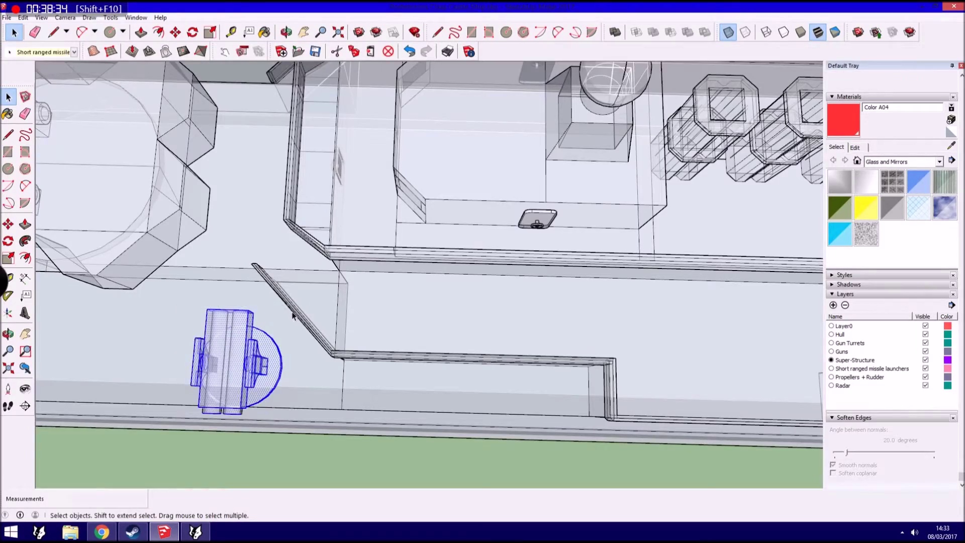
{"action": "middle_click_drag", "start_coordinate": [290, 310], "coordinate": [136, 262]}
{"action": "left_click", "coordinate": [9, 224]}
{"action": "left_click", "coordinate": [211, 412]}
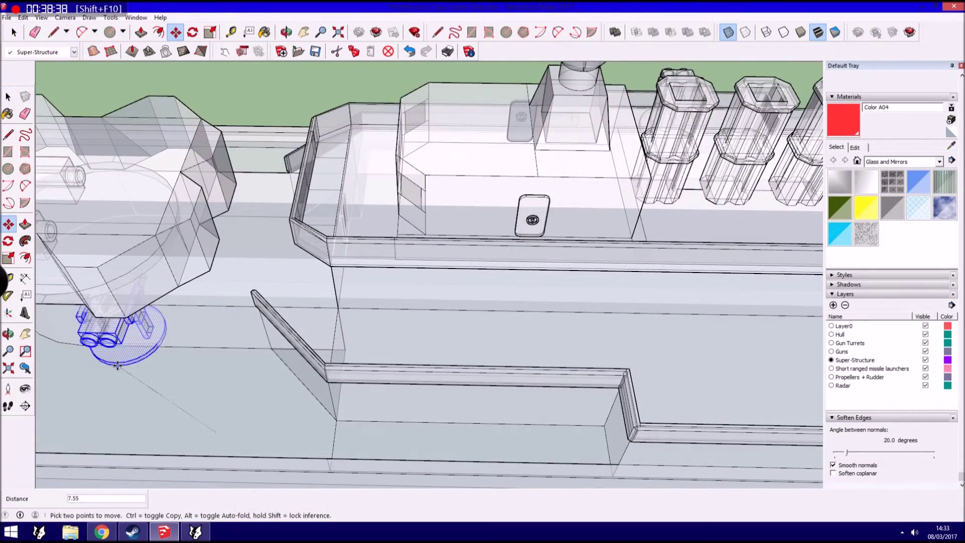
{"action": "middle_click_drag", "start_coordinate": [115, 322], "coordinate": [505, 195]}
{"action": "scroll", "coordinate": [505, 195], "scroll_direction": "up", "scroll_amount": 3}
{"action": "scroll", "coordinate": [517, 189], "scroll_direction": "up", "scroll_amount": 2}
{"action": "scroll", "coordinate": [520, 186], "scroll_direction": "up", "scroll_amount": 2}
{"action": "left_click", "coordinate": [727, 32]}
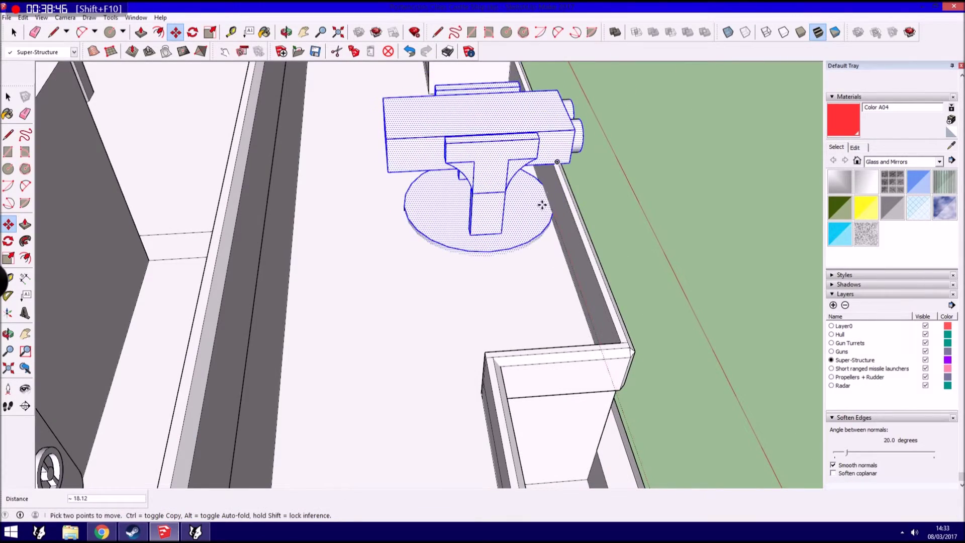
{"action": "scroll", "coordinate": [553, 209], "scroll_direction": "down", "scroll_amount": 2}
{"action": "scroll", "coordinate": [570, 218], "scroll_direction": "down", "scroll_amount": 2}
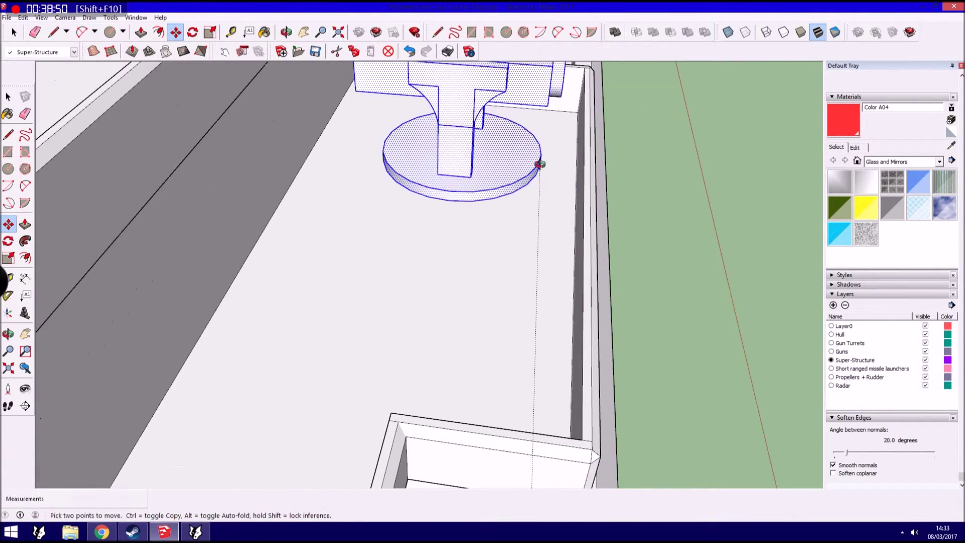
{"action": "scroll", "coordinate": [568, 226], "scroll_direction": "up", "scroll_amount": 2}
{"action": "scroll", "coordinate": [568, 234], "scroll_direction": "up", "scroll_amount": 1}
{"action": "scroll", "coordinate": [568, 235], "scroll_direction": "down", "scroll_amount": 2}
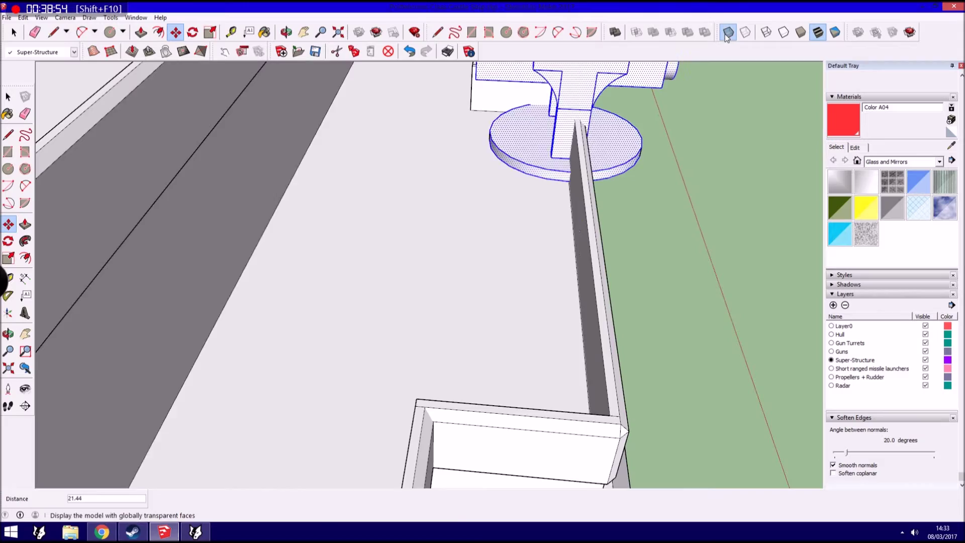
{"action": "left_click", "coordinate": [727, 32]}
{"action": "scroll", "coordinate": [573, 183], "scroll_direction": "up", "scroll_amount": 3}
{"action": "scroll", "coordinate": [571, 221], "scroll_direction": "up", "scroll_amount": 2}
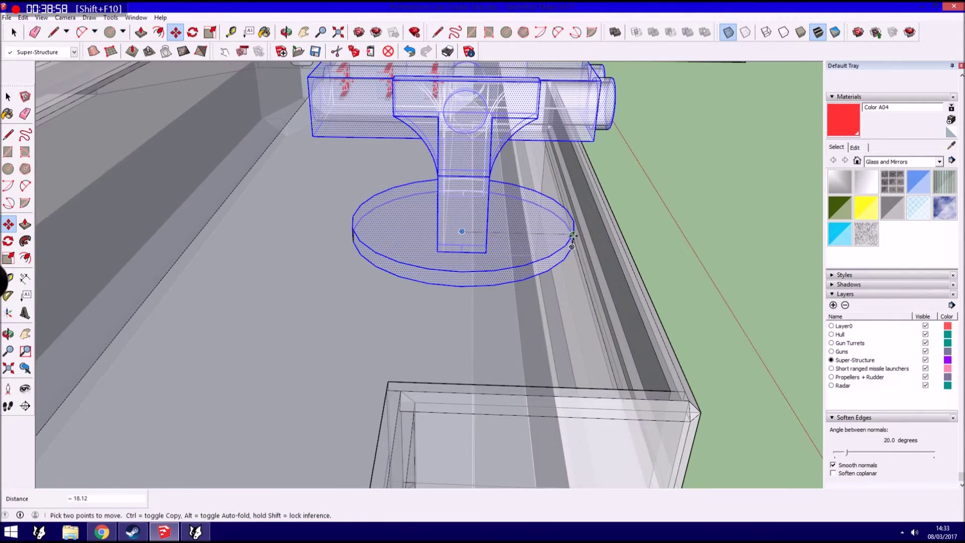
{"action": "left_click", "coordinate": [8, 97]}
Check the launcher's placement and turn X-ray off so faces are solid.
{"action": "left_click", "coordinate": [649, 166]}
{"action": "middle_click_drag", "start_coordinate": [553, 251], "coordinate": [453, 226]}
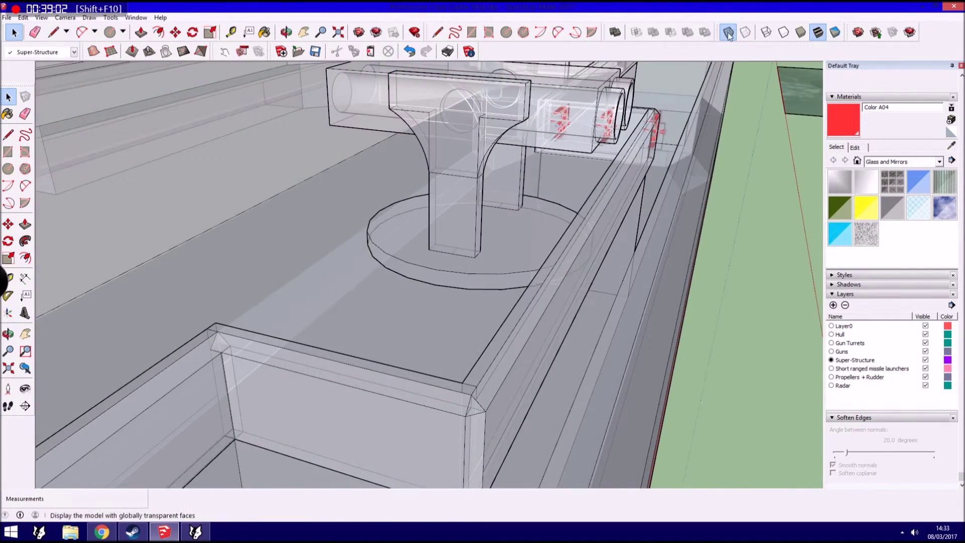
{"action": "left_click", "coordinate": [728, 33]}
{"action": "scroll", "coordinate": [351, 277], "scroll_direction": "down", "scroll_amount": 2}
{"action": "scroll", "coordinate": [417, 251], "scroll_direction": "down", "scroll_amount": 2}
{"action": "scroll", "coordinate": [462, 244], "scroll_direction": "down", "scroll_amount": 2}
Hide the blueprint reference sheet.
{"action": "scroll", "coordinate": [508, 247], "scroll_direction": "down", "scroll_amount": 1}
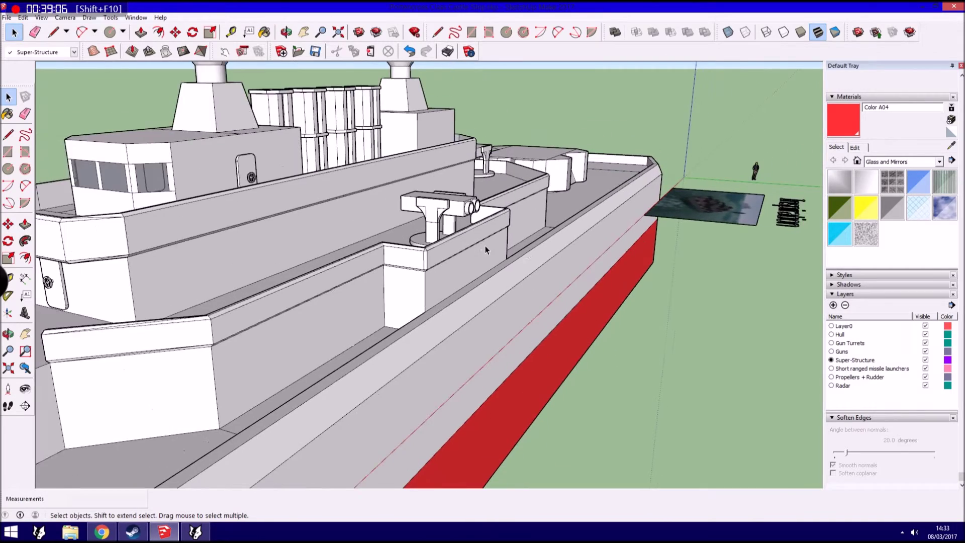
{"action": "scroll", "coordinate": [508, 256], "scroll_direction": "down", "scroll_amount": 2}
{"action": "scroll", "coordinate": [683, 183], "scroll_direction": "down", "scroll_amount": 2}
{"action": "scroll", "coordinate": [682, 183], "scroll_direction": "down", "scroll_amount": 3}
{"action": "scroll", "coordinate": [684, 183], "scroll_direction": "down", "scroll_amount": 1}
{"action": "middle_click_drag", "start_coordinate": [683, 183], "coordinate": [755, 217]}
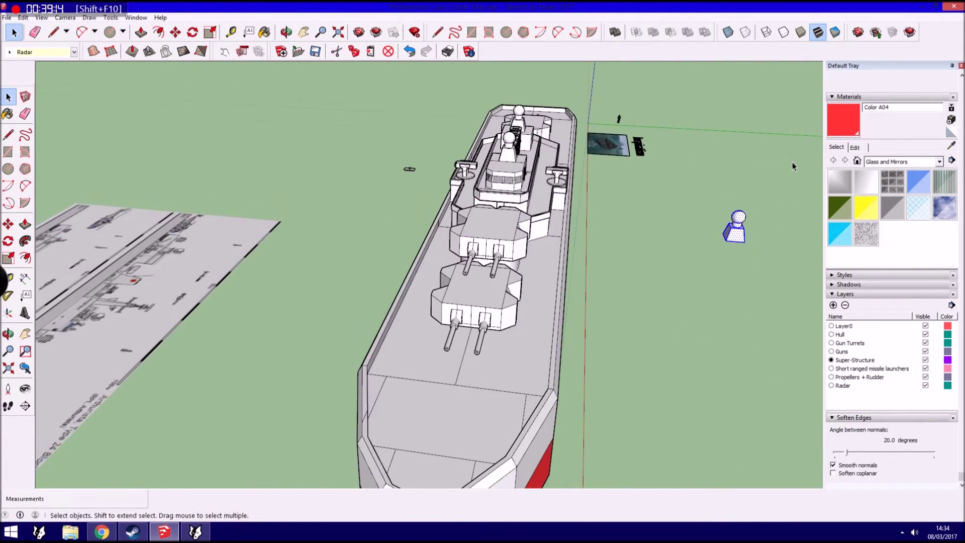
{"action": "left_click", "coordinate": [677, 129]}
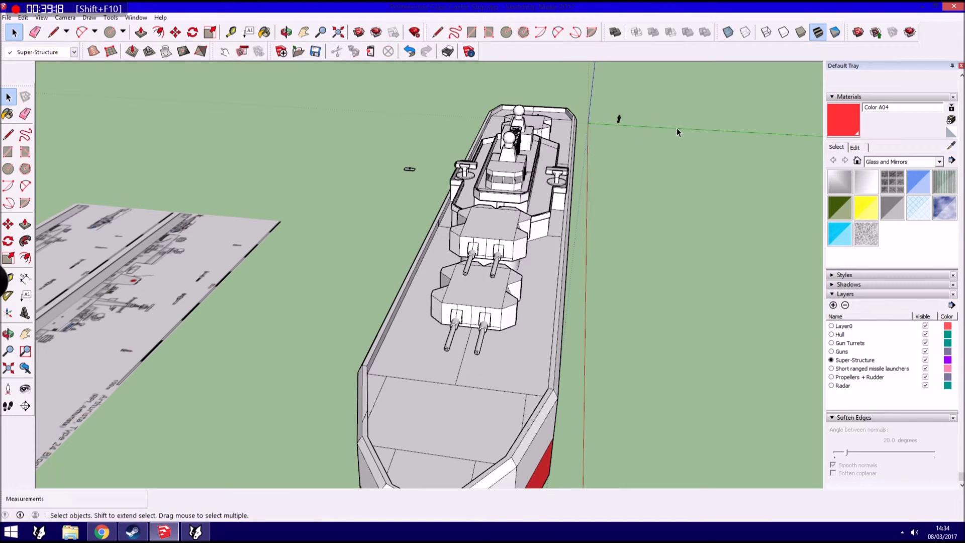
{"action": "middle_click_drag", "start_coordinate": [676, 129], "coordinate": [334, 335]}
{"action": "scroll", "coordinate": [334, 336], "scroll_direction": "up", "scroll_amount": 2}
{"action": "scroll", "coordinate": [334, 336], "scroll_direction": "down", "scroll_amount": 3}
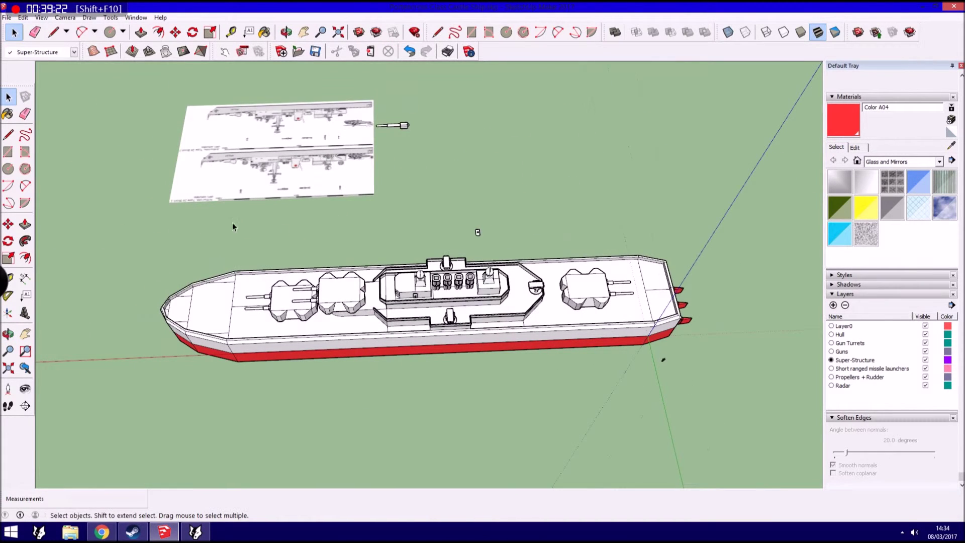
{"action": "key", "text": "Delete"}
Box-select and delete the stray object.
{"action": "mouse_move", "coordinate": [490, 74]}
{"action": "middle_mouse_down"}
{"action": "mouse_move", "coordinate": [493, 229]}
{"action": "mouse_move", "coordinate": [584, 149]}
{"action": "middle_mouse_up"}
{"action": "left_click_drag", "start_coordinate": [604, 355], "coordinate": [604, 355]}
{"action": "key", "text": "Delete"}
Orbit from a low side view to a higher overview of the whole warship.
{"action": "mouse_move", "coordinate": [583, 333]}
{"action": "middle_mouse_down"}
{"action": "mouse_move", "coordinate": [547, 287]}
{"action": "mouse_move", "coordinate": [691, 304]}
{"action": "mouse_move", "coordinate": [535, 269]}
{"action": "mouse_move", "coordinate": [642, 274]}
{"action": "mouse_move", "coordinate": [487, 277]}
{"action": "mouse_move", "coordinate": [334, 265]}
{"action": "mouse_move", "coordinate": [572, 281]}
{"action": "middle_mouse_up"}
{"action": "scroll", "coordinate": [611, 290], "scroll_direction": "up", "scroll_amount": 3}
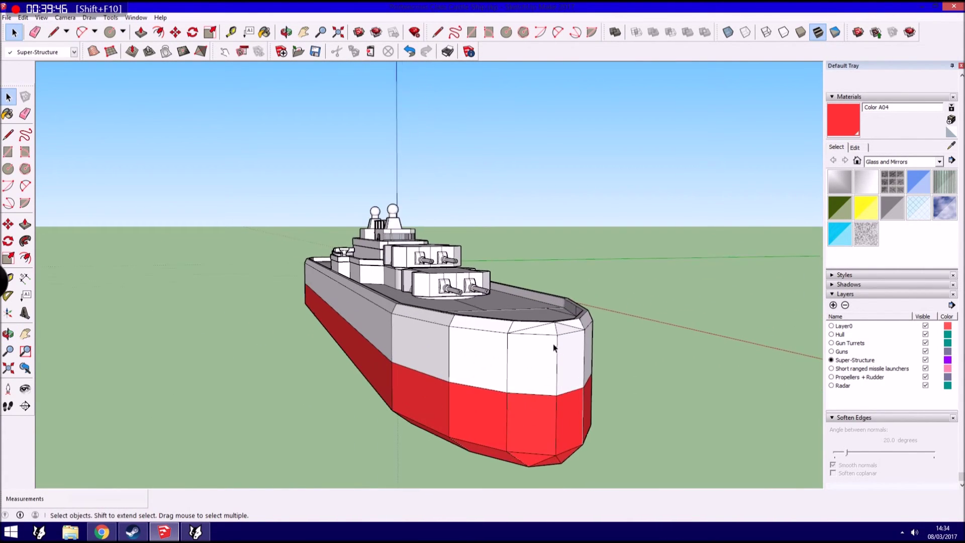
{"action": "middle_click_drag", "start_coordinate": [611, 290], "coordinate": [531, 325]}
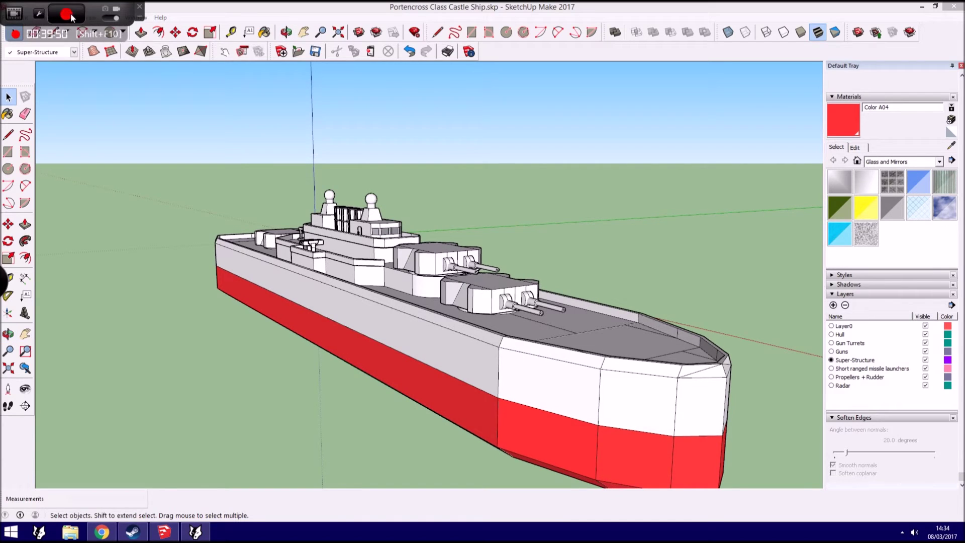